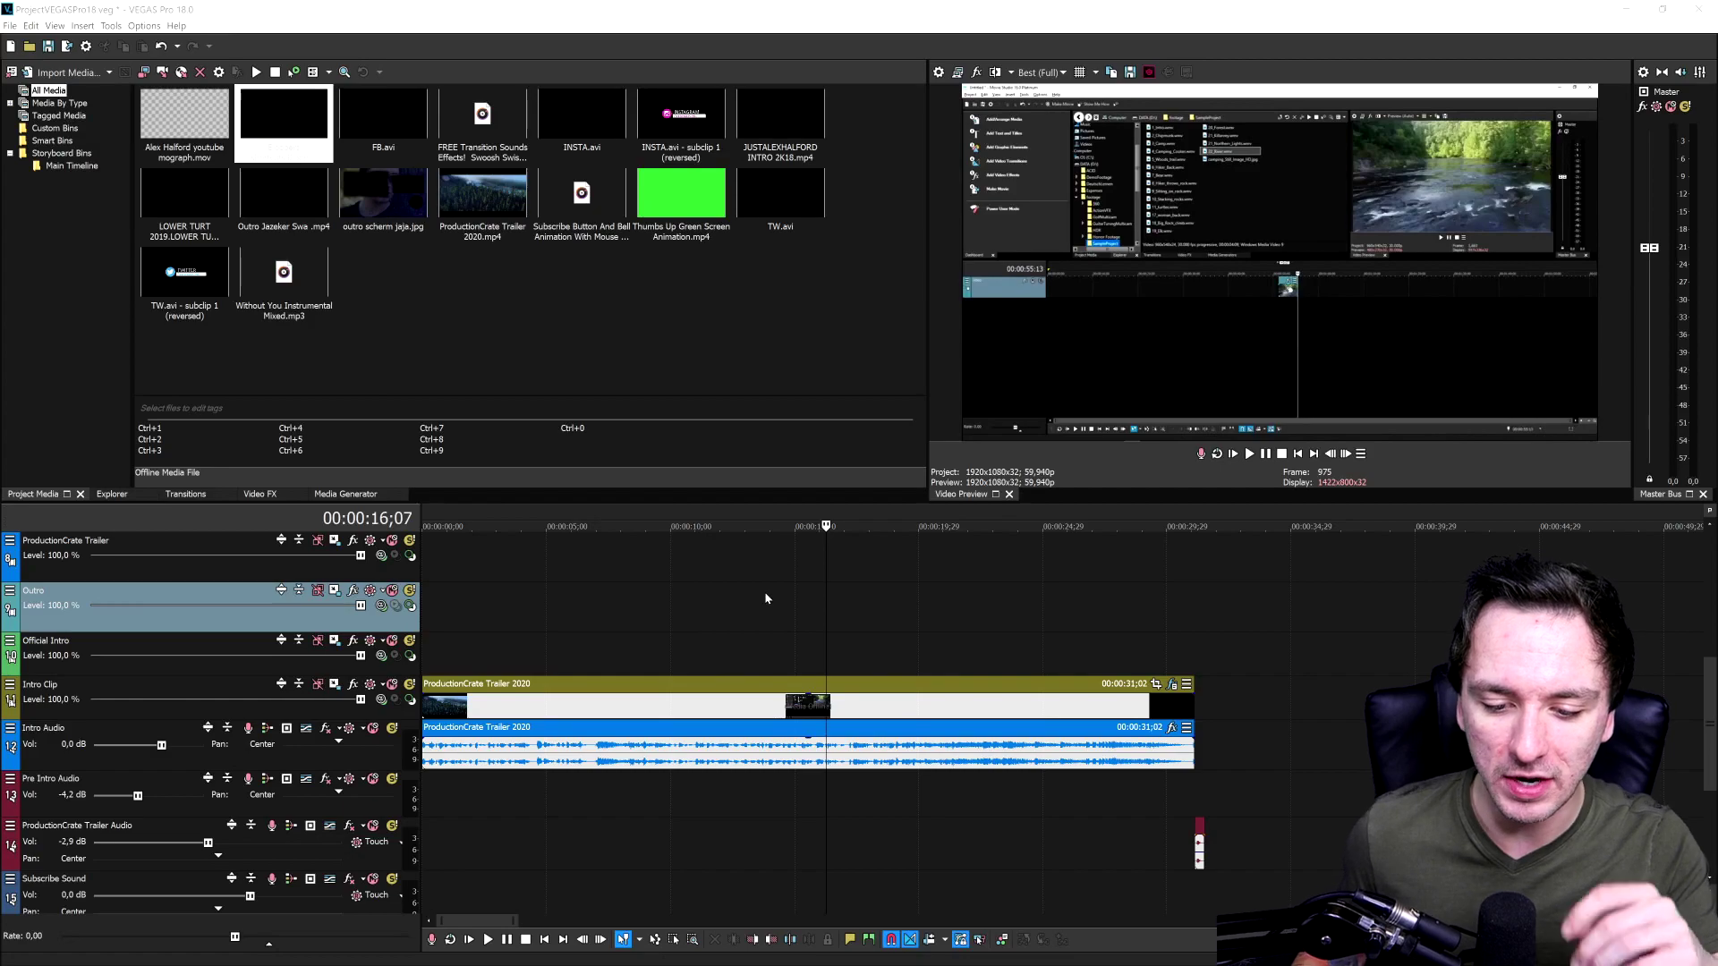
# Step: Place the edit position at 00:00:10;16 and adjust the timeline zoom
pyautogui.click(684, 594)
pyautogui.scroll(3, 683, 605)
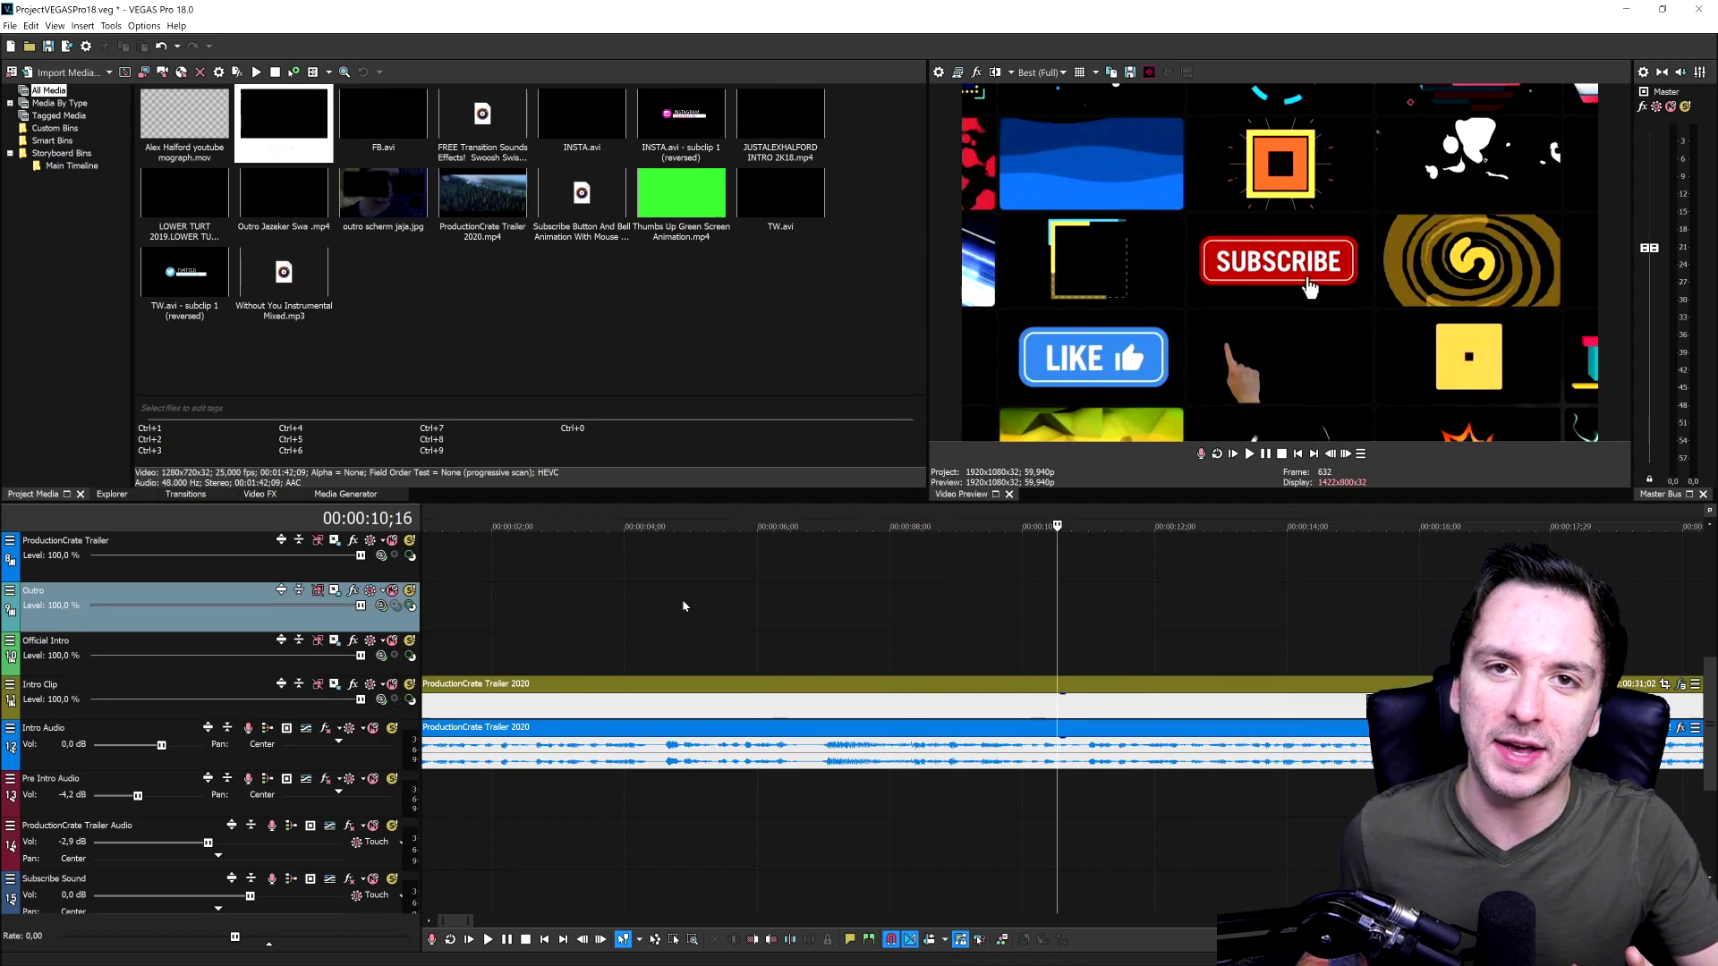
pyautogui.scroll(-4, 671, 630)
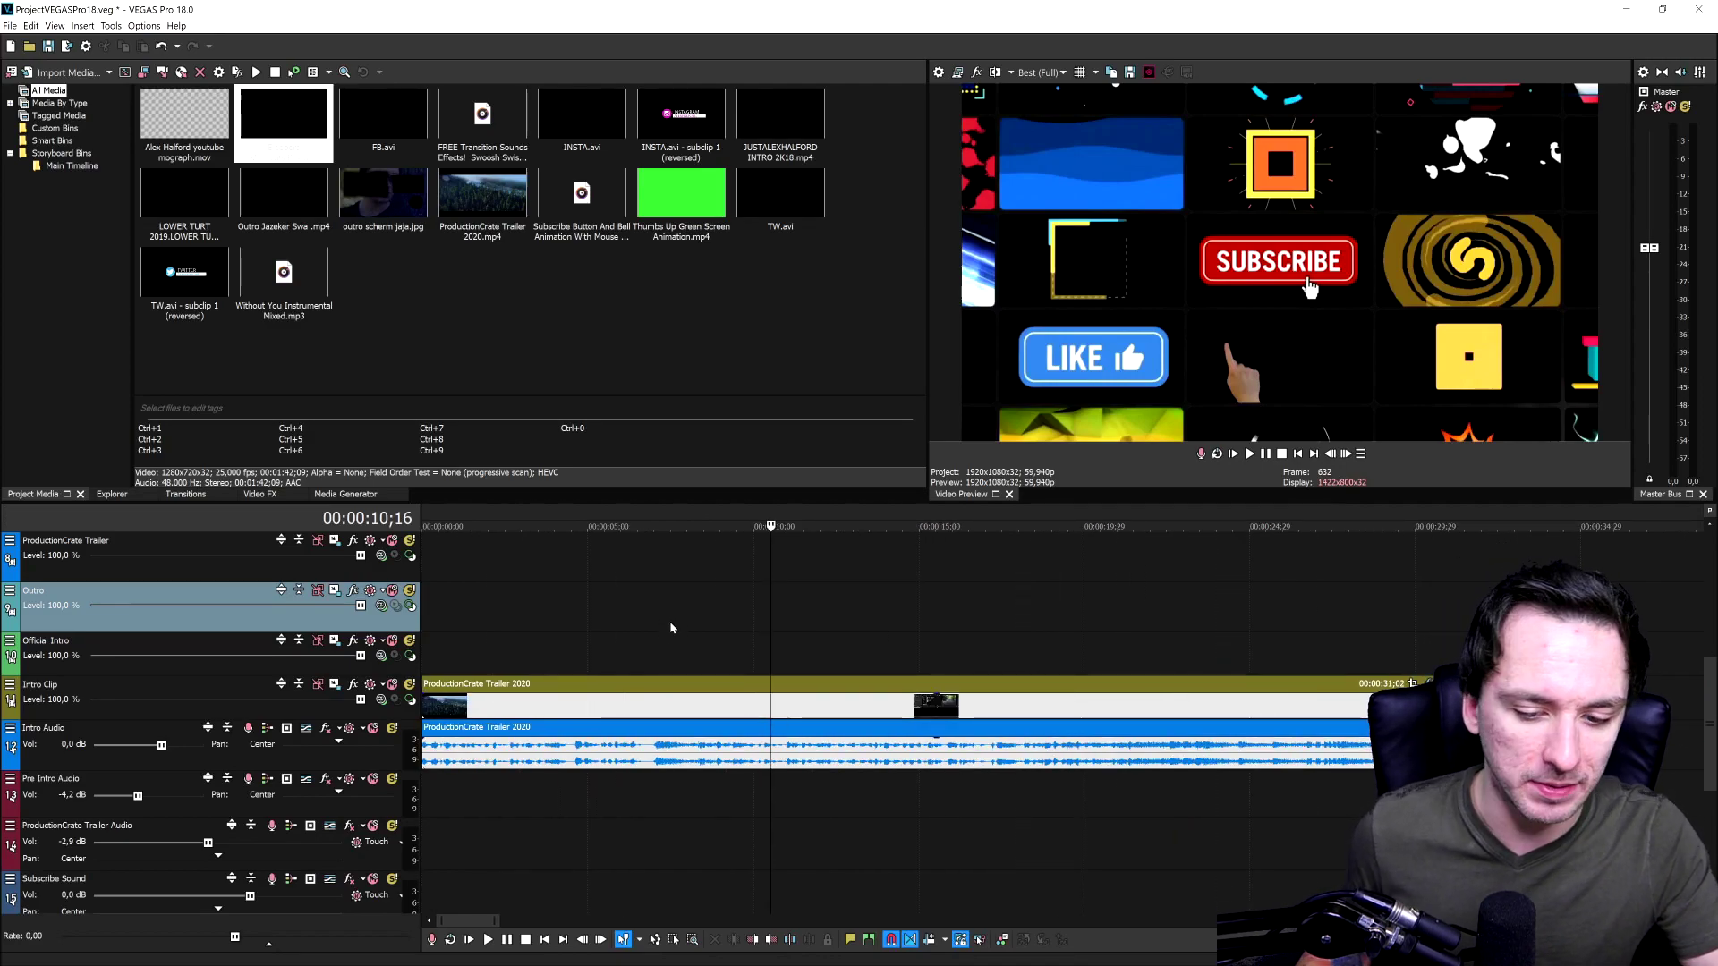
pyautogui.scroll(-2, 670, 621)
# Step: Move the edit position past the trailer clip's end to 00:00:34;29, then open the File menu
pyautogui.click(806, 626)
pyautogui.click(912, 626)
pyautogui.click(1007, 632)
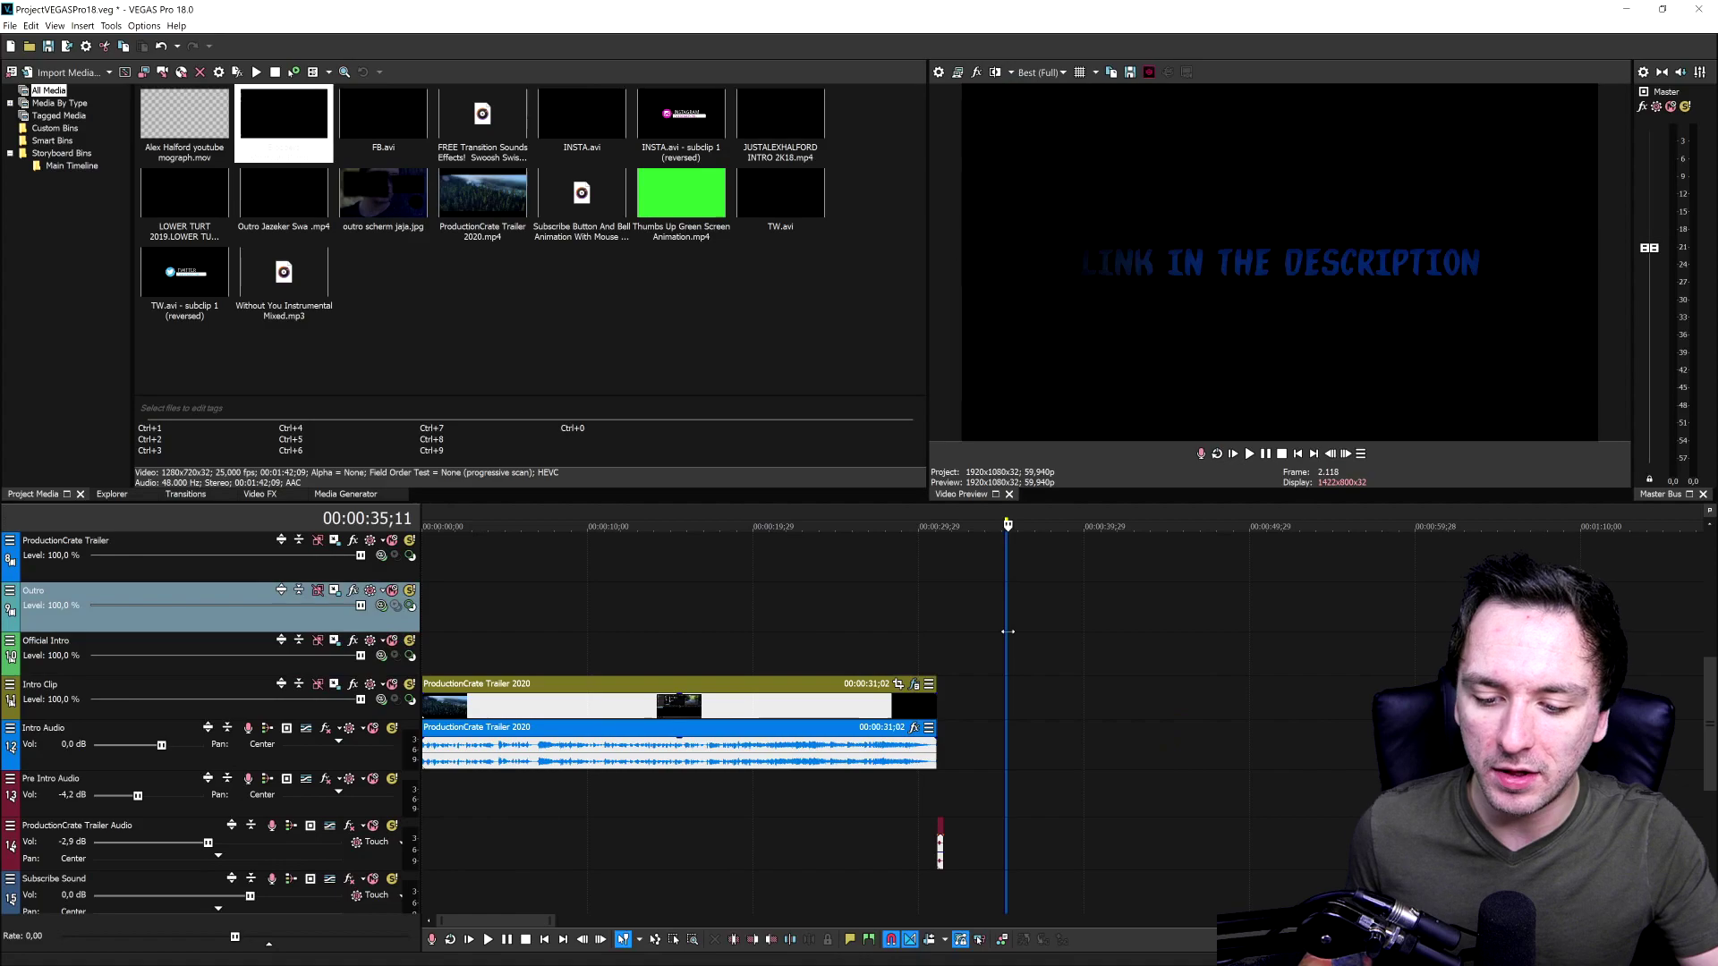
pyautogui.click(1002, 629)
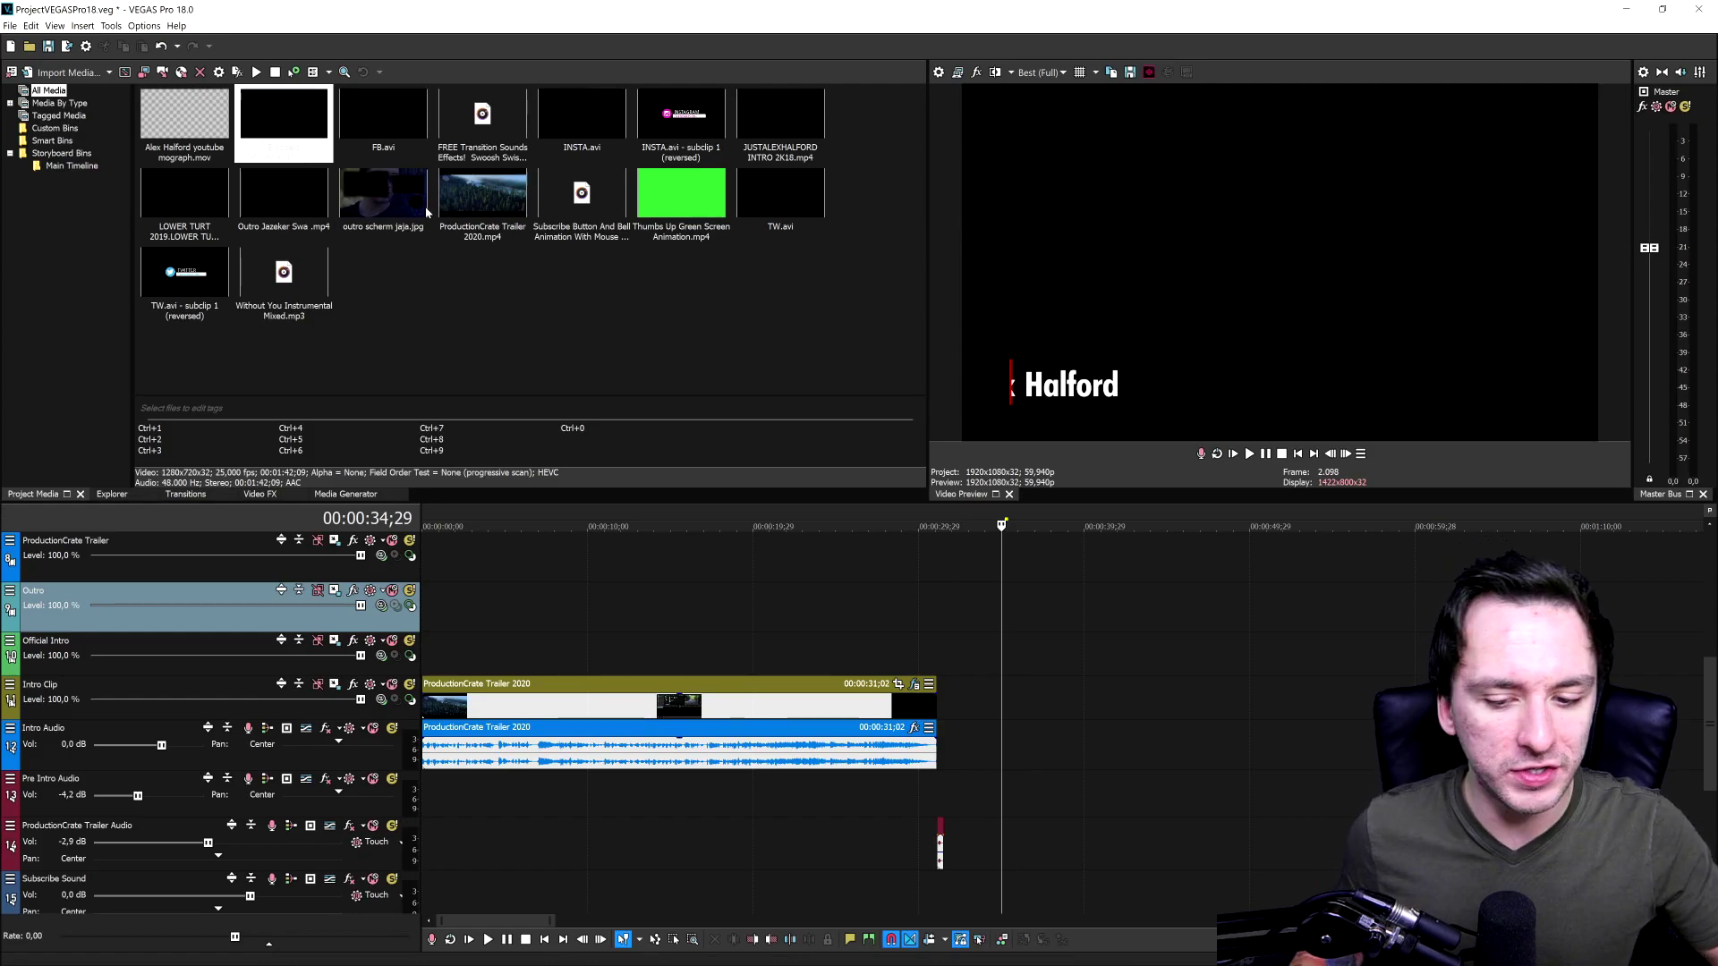
pyautogui.scroll(-5, 959, 671)
pyautogui.click(10, 25)
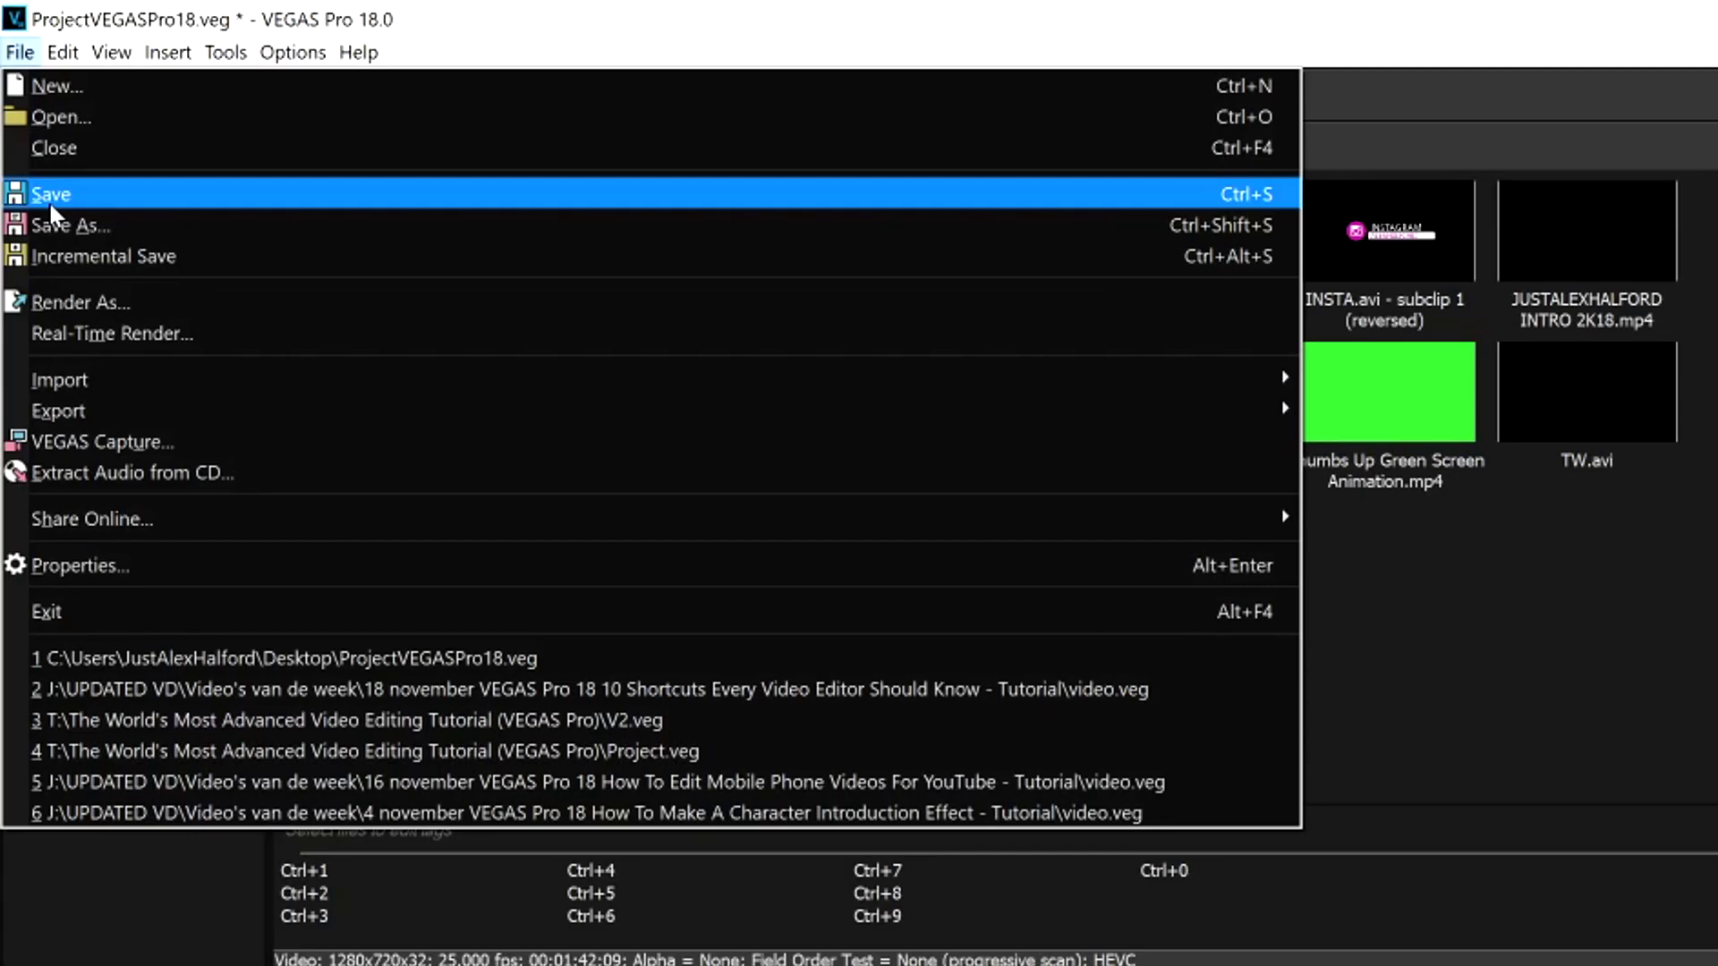
# Step: Dismiss the File menu and cut the trailer clip into pieces around 00:00:16;16
pyautogui.click(50, 206)
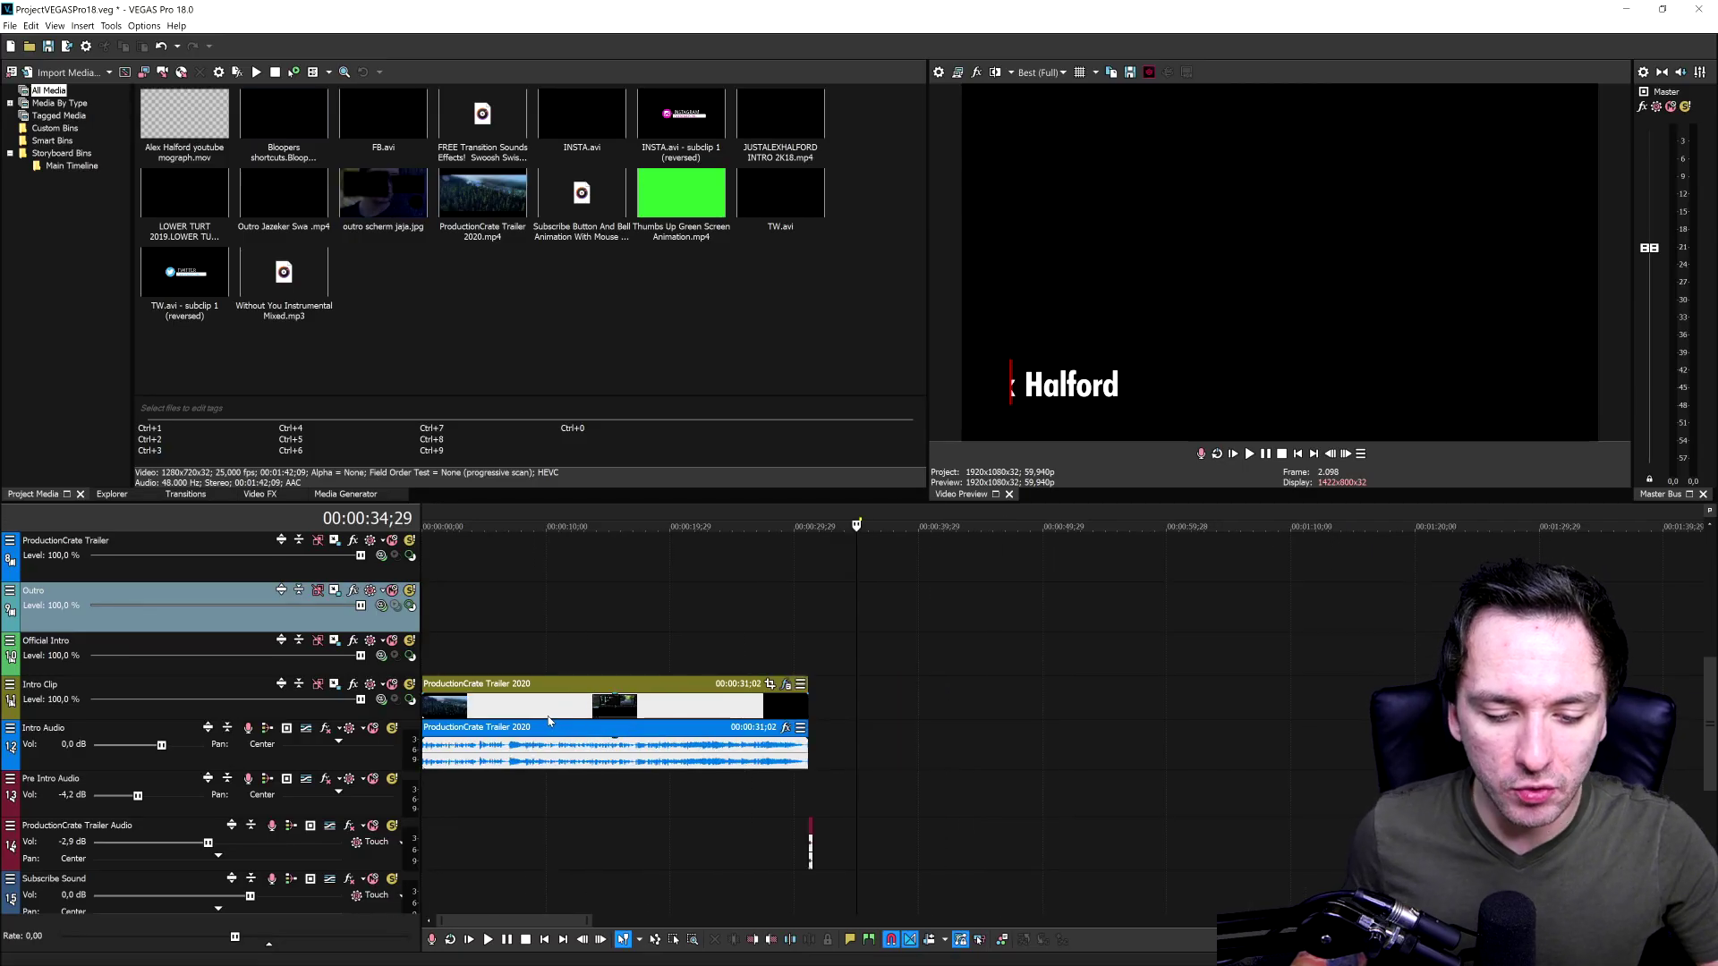
pyautogui.click(549, 718)
pyautogui.scroll(4, 549, 718)
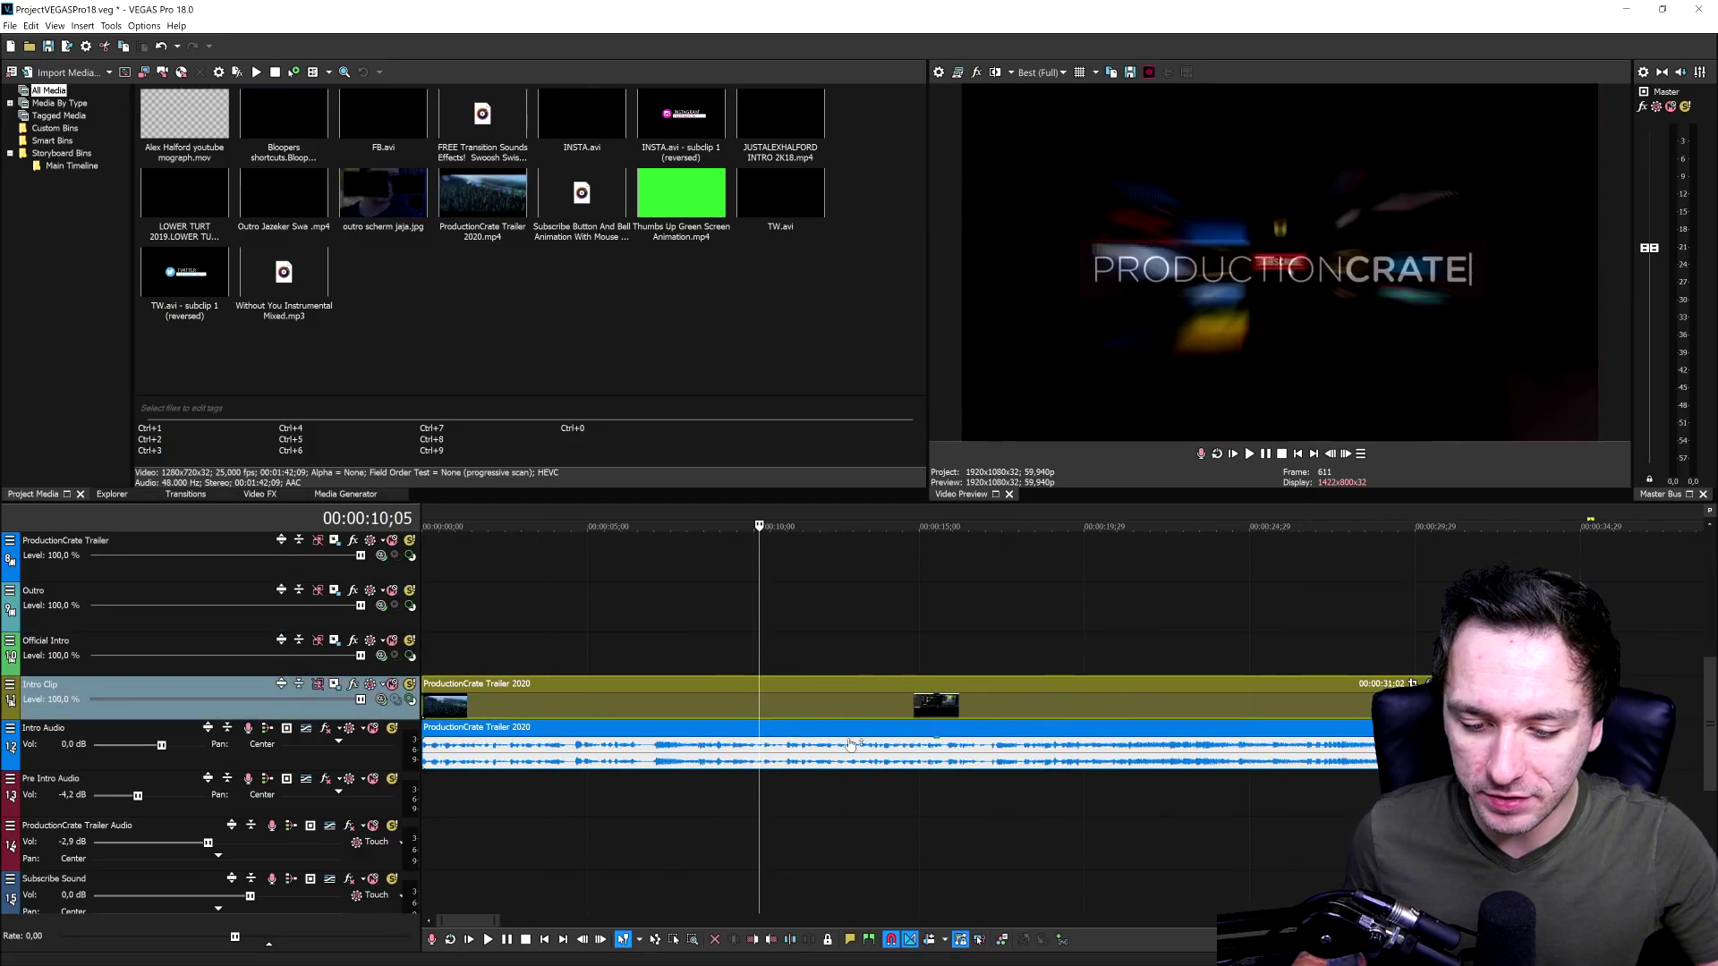
pyautogui.click(969, 707)
pyautogui.hotkey('ctrl', 'v')
pyautogui.click(976, 601)
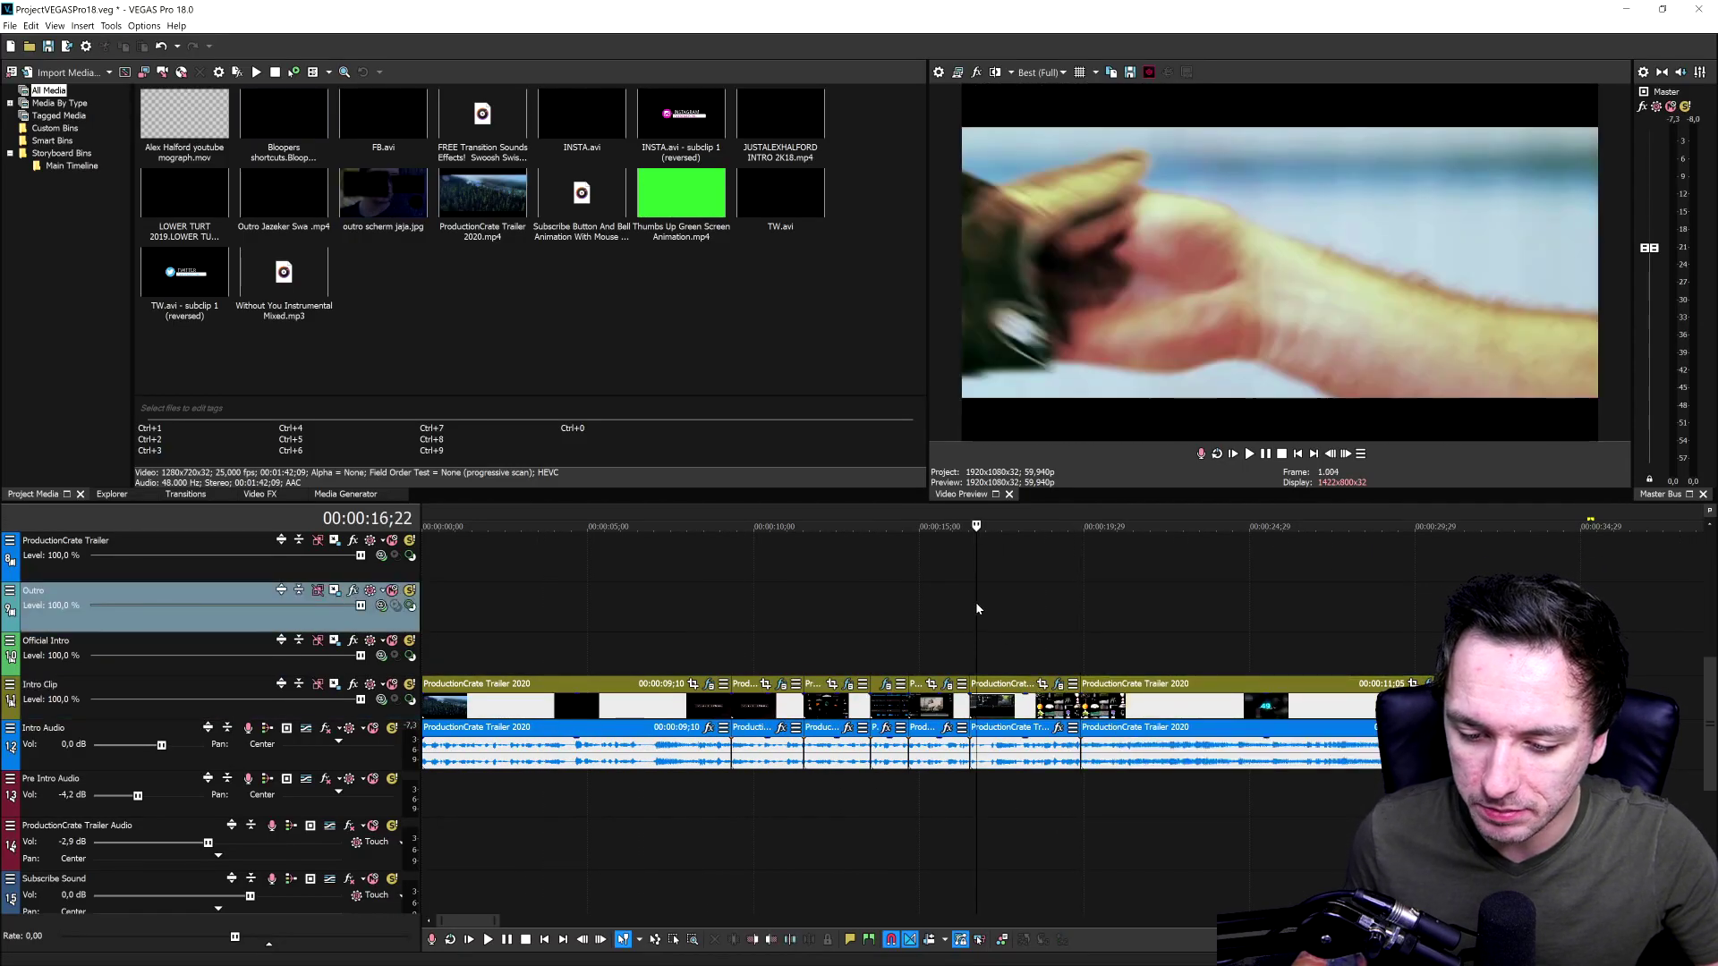
# Step: Zoom the timeline around 00:00:16;22 to inspect the cuts, then open the File menu
pyautogui.scroll(-4, 976, 602)
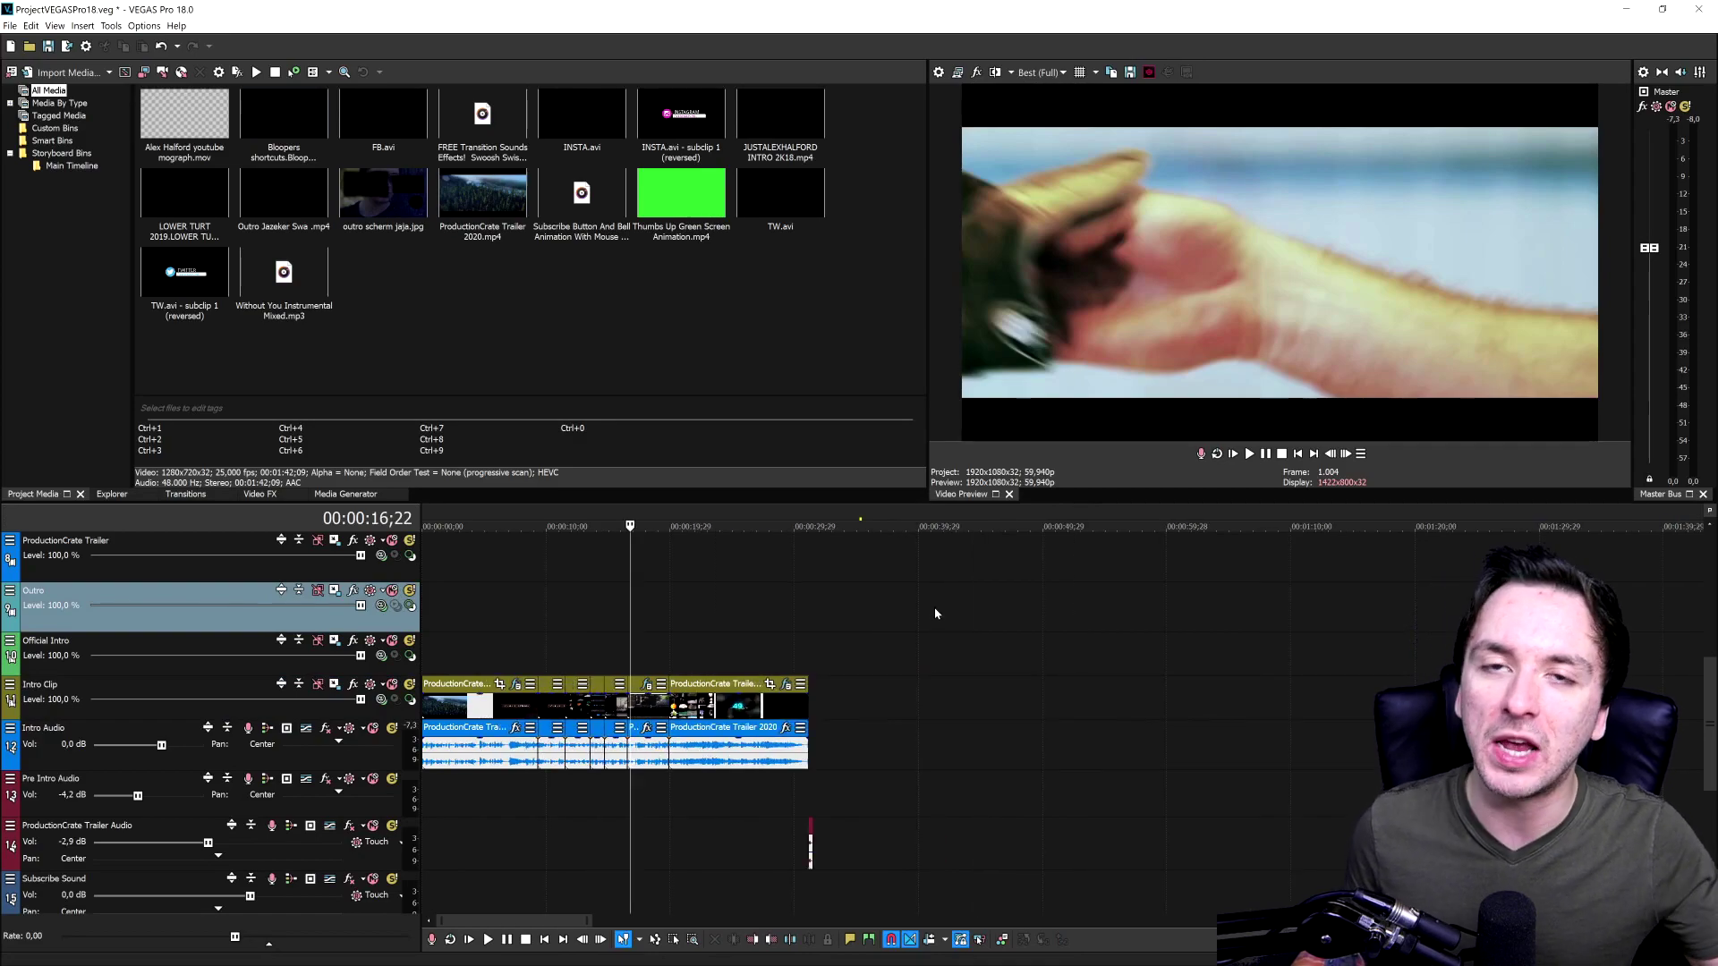
pyautogui.scroll(3, 932, 598)
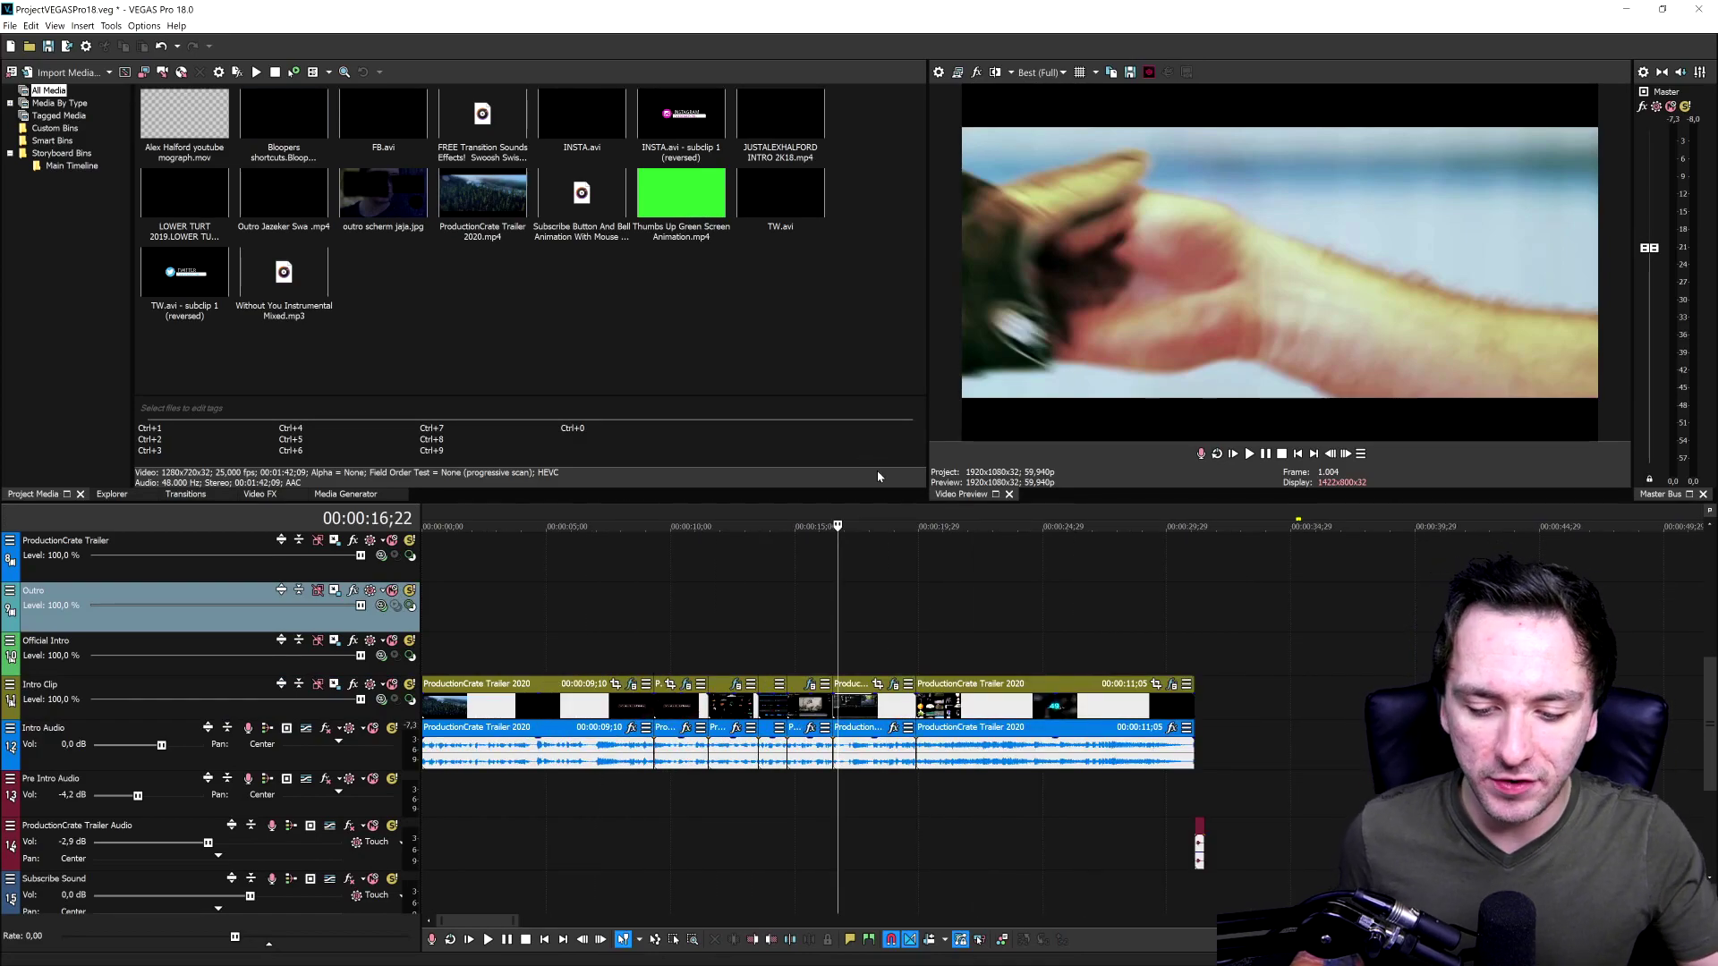
pyautogui.scroll(1, 909, 572)
pyautogui.scroll(-3, 910, 572)
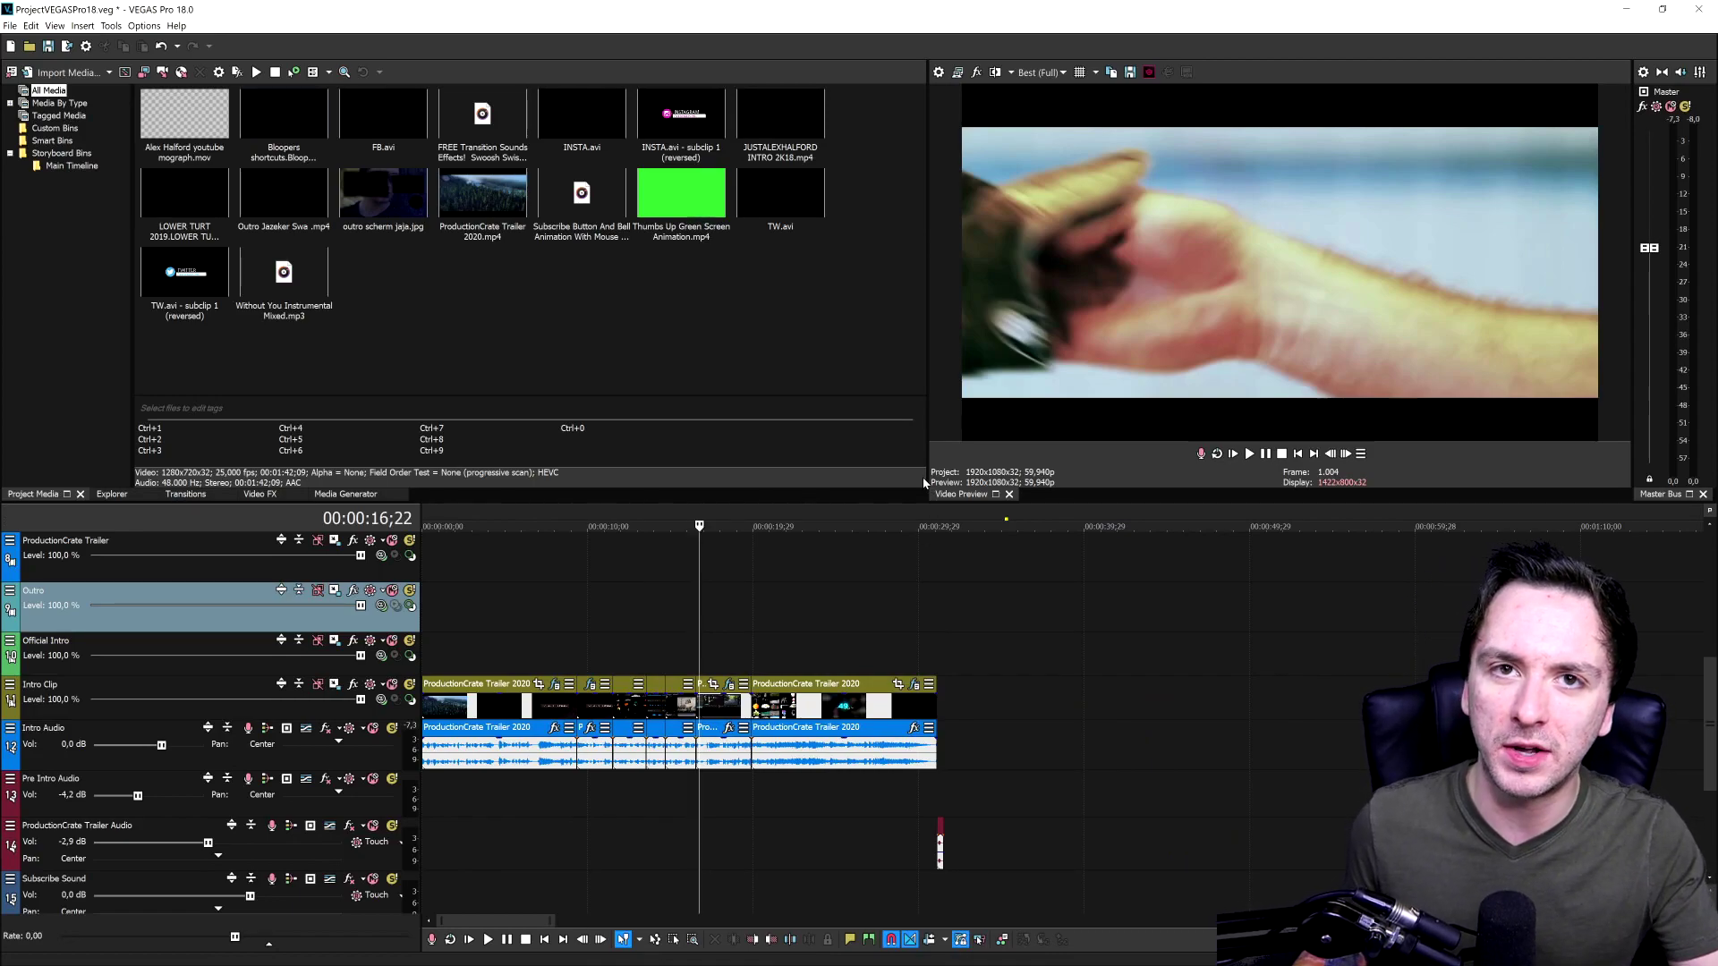
pyautogui.scroll(2, 857, 555)
pyautogui.scroll(-1, 857, 556)
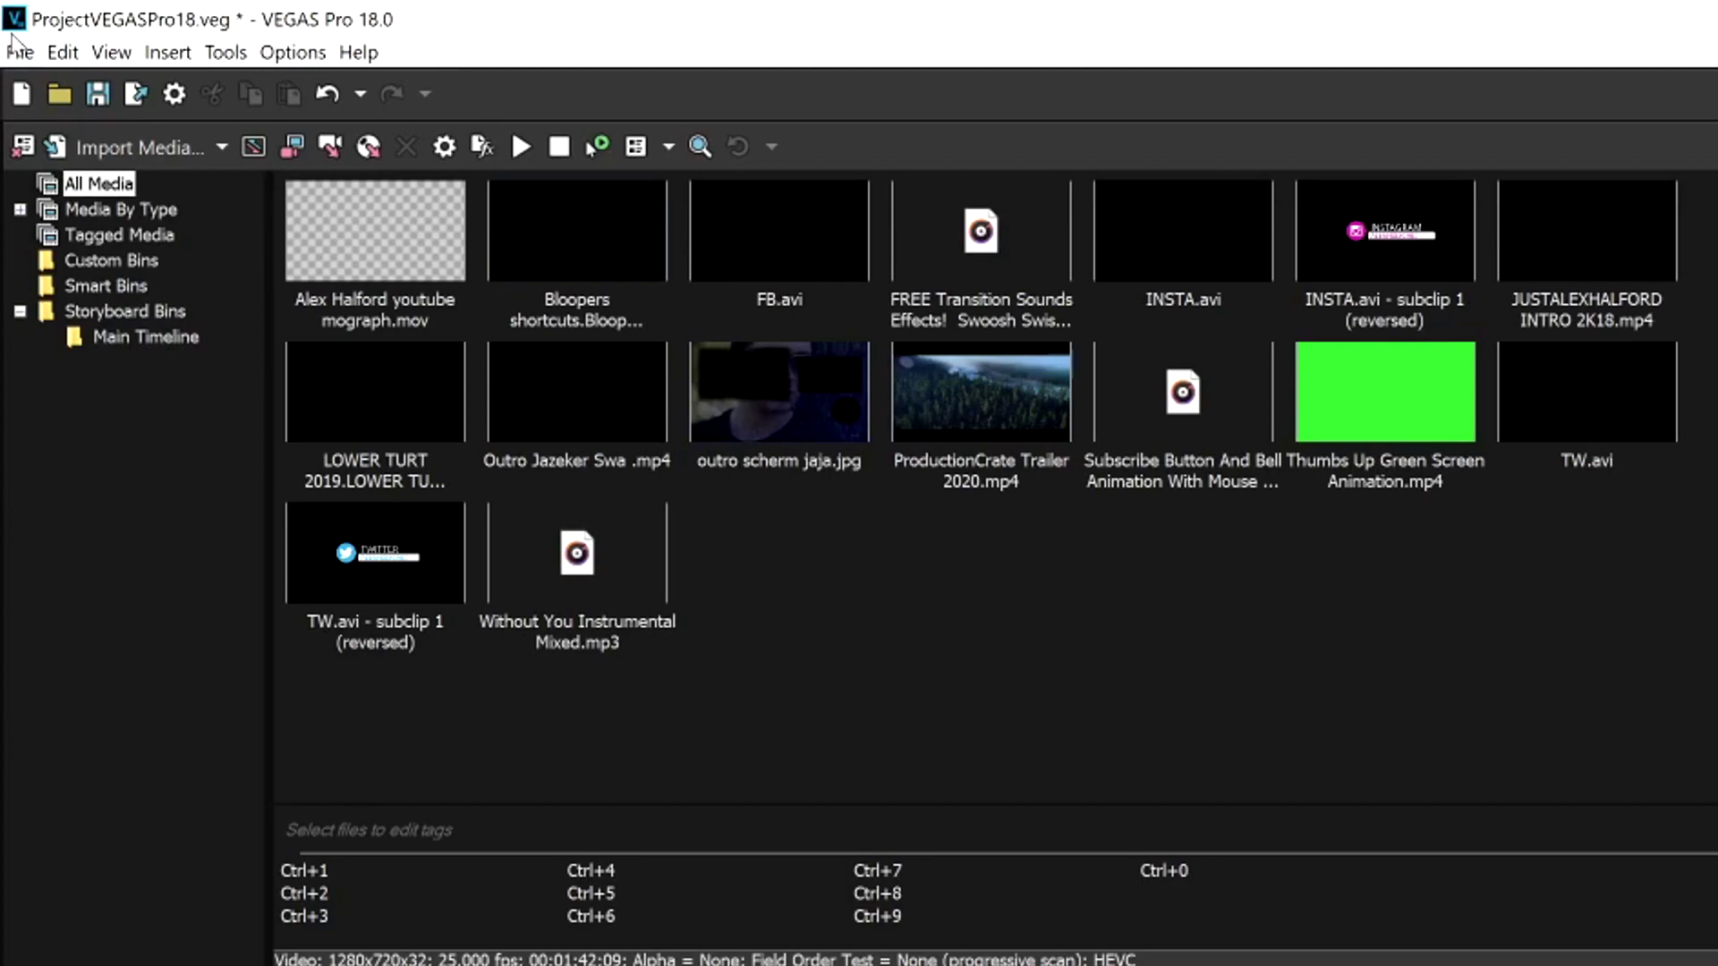
pyautogui.click(16, 49)
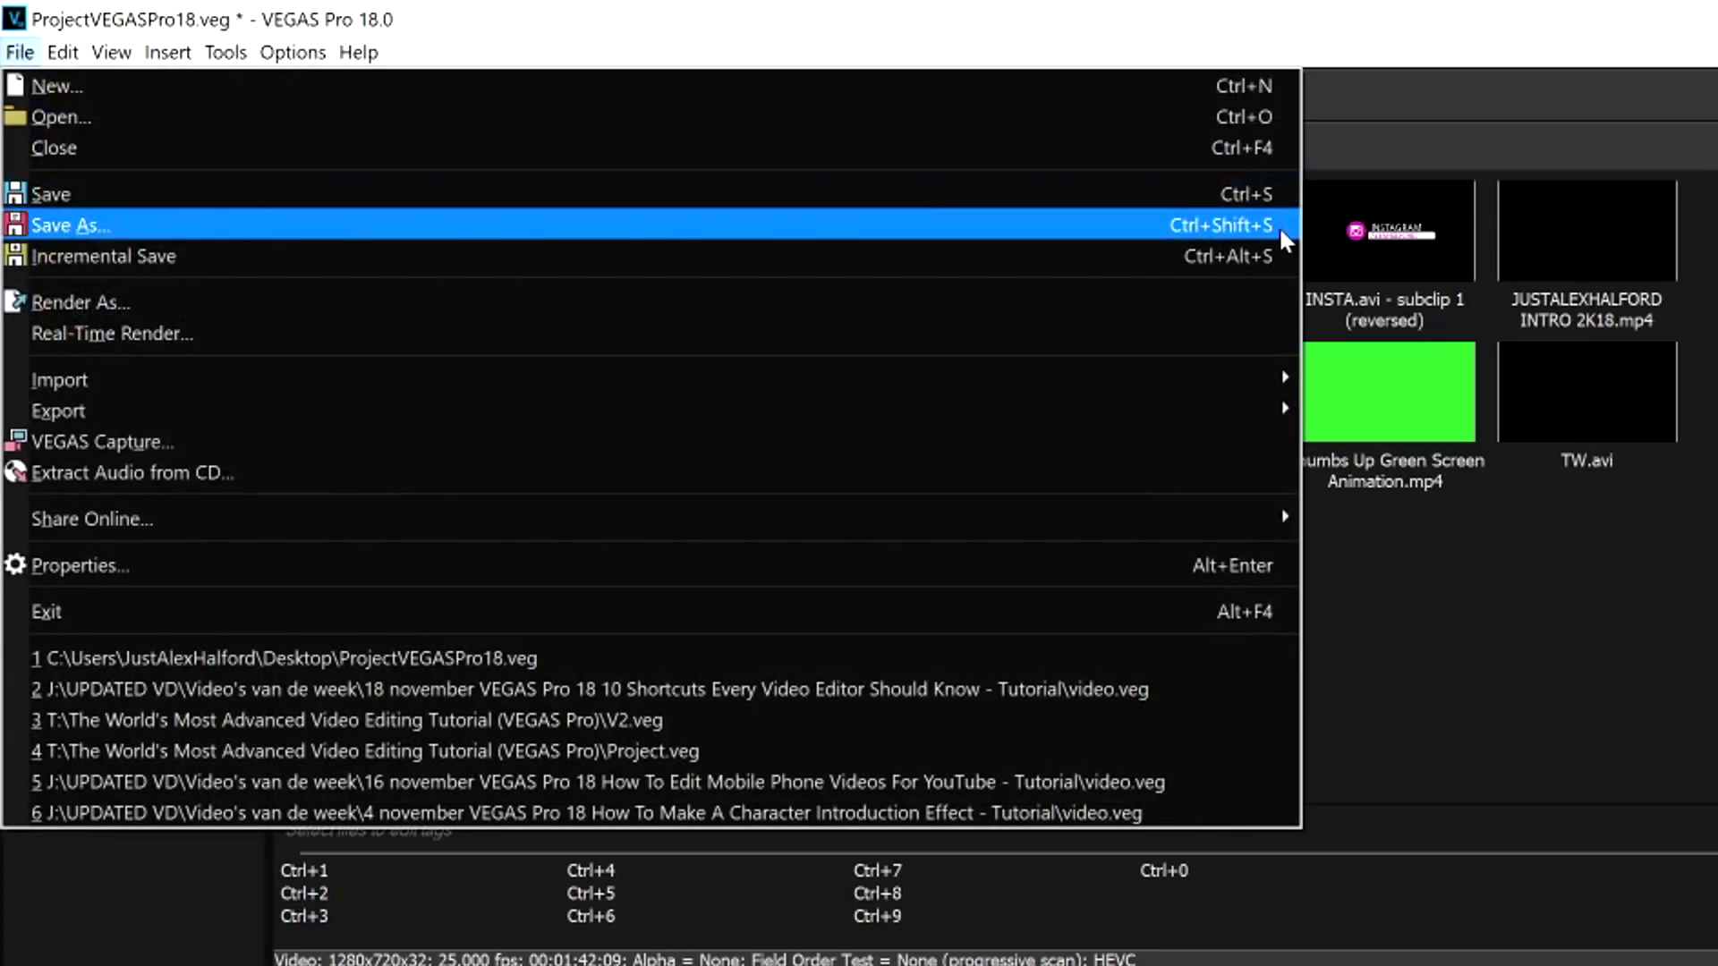
# Step: Dismiss the File menu, select the piece near 18 seconds, and play back from 00:00:22;15
pyautogui.click(1382, 244)
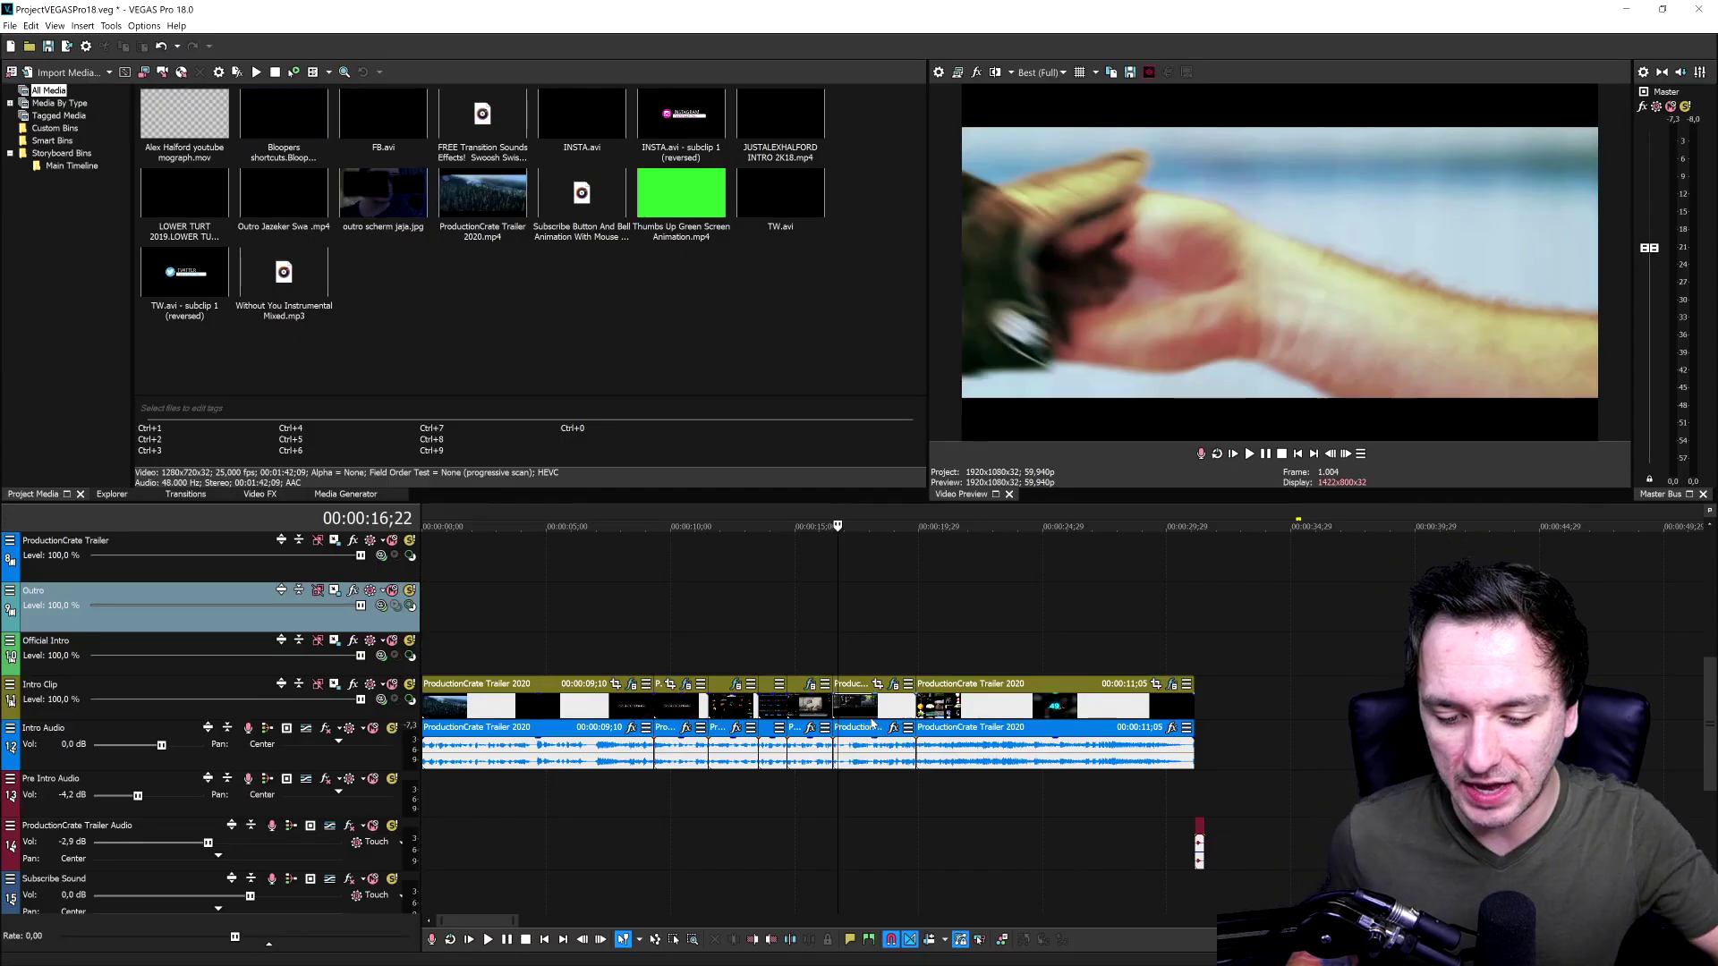
pyautogui.click(1163, 730)
pyautogui.scroll(3, 1163, 730)
pyautogui.click(1170, 730)
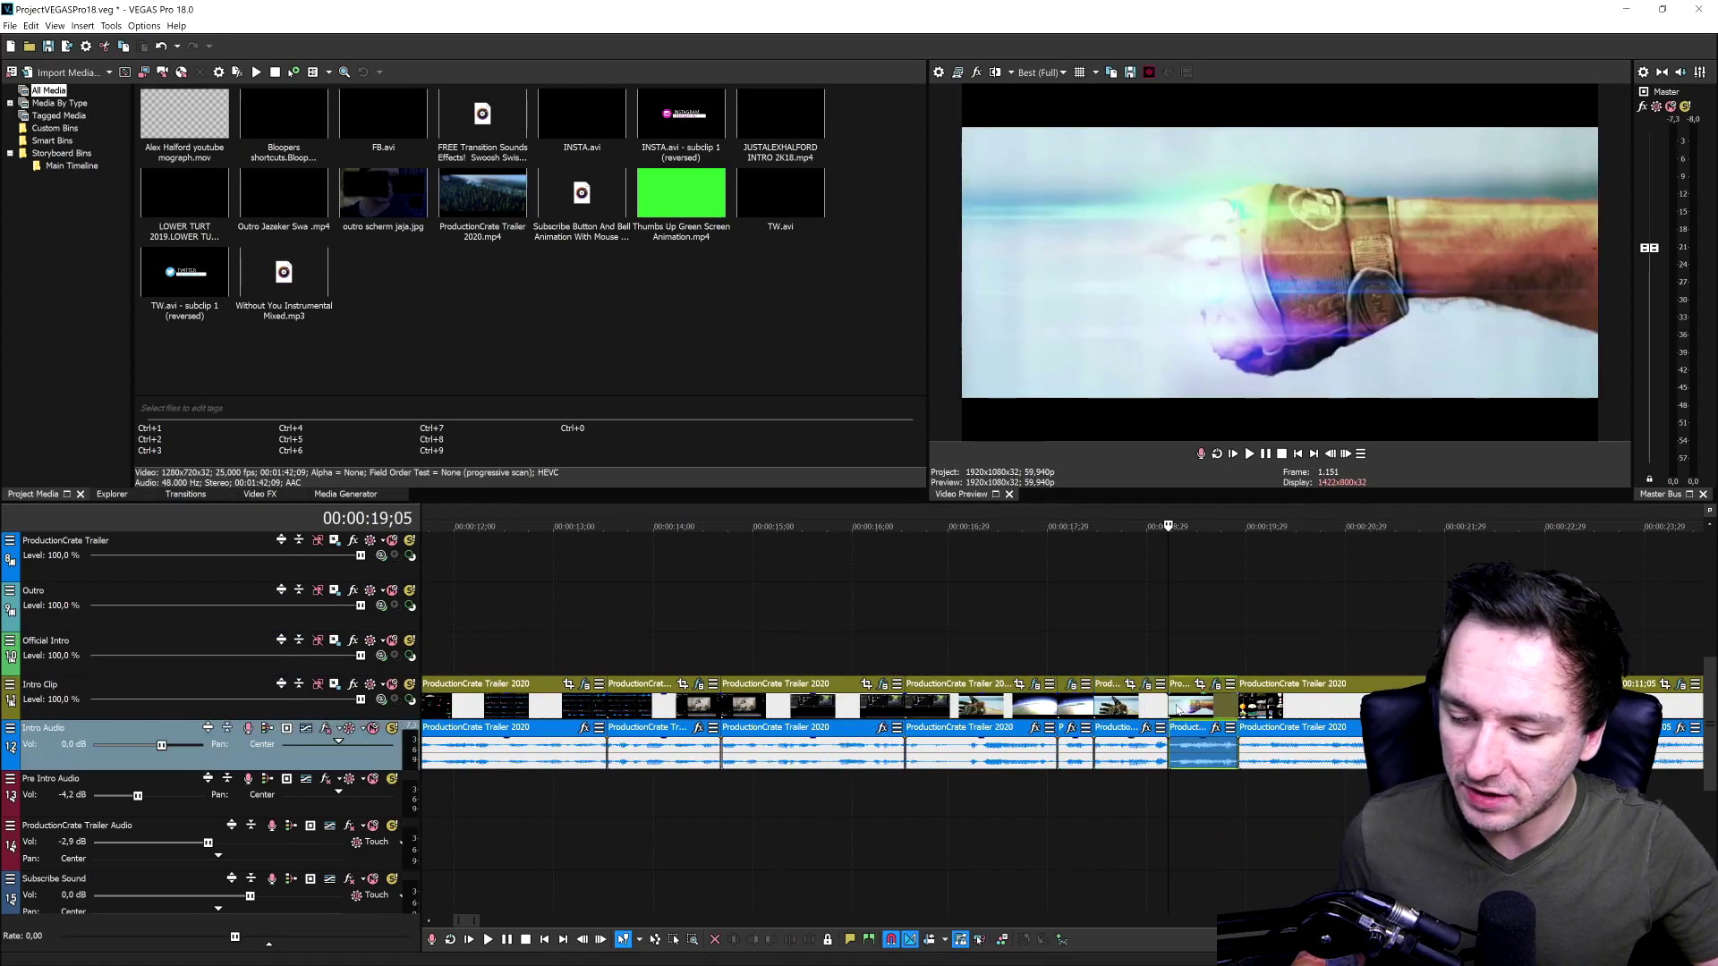
pyautogui.scroll(-3, 1240, 705)
pyautogui.click(1241, 705)
pyautogui.press('space')
pyautogui.scroll(3, 1208, 711)
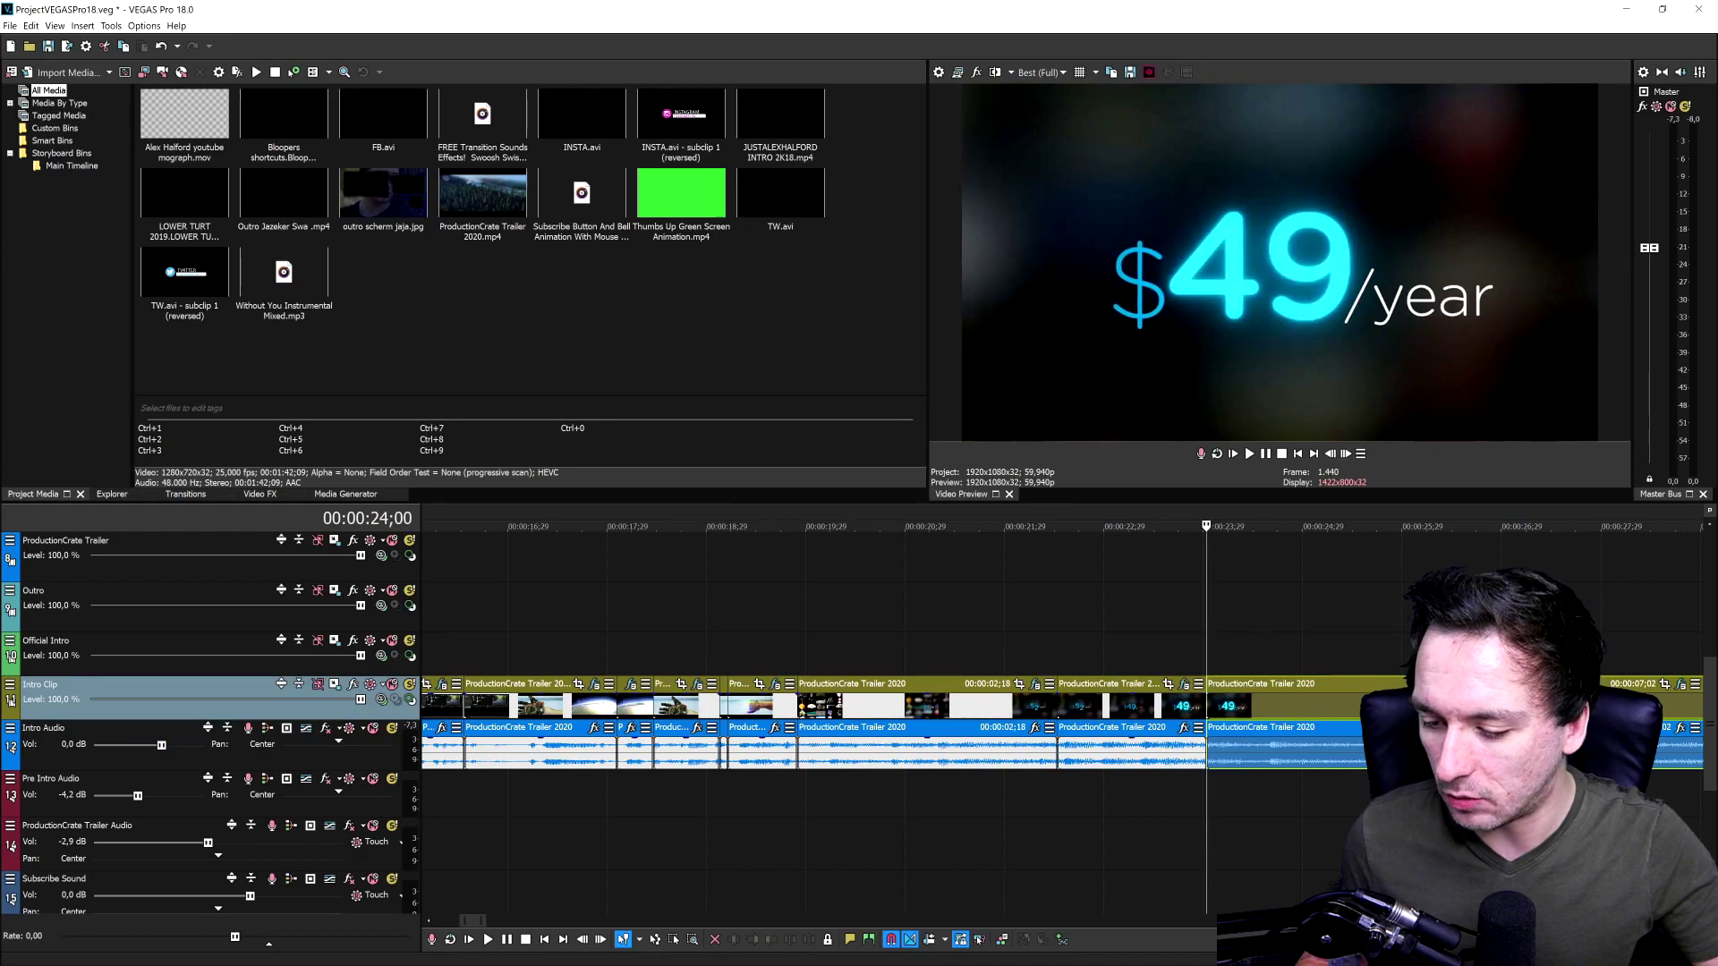
pyautogui.scroll(-3, 1277, 716)
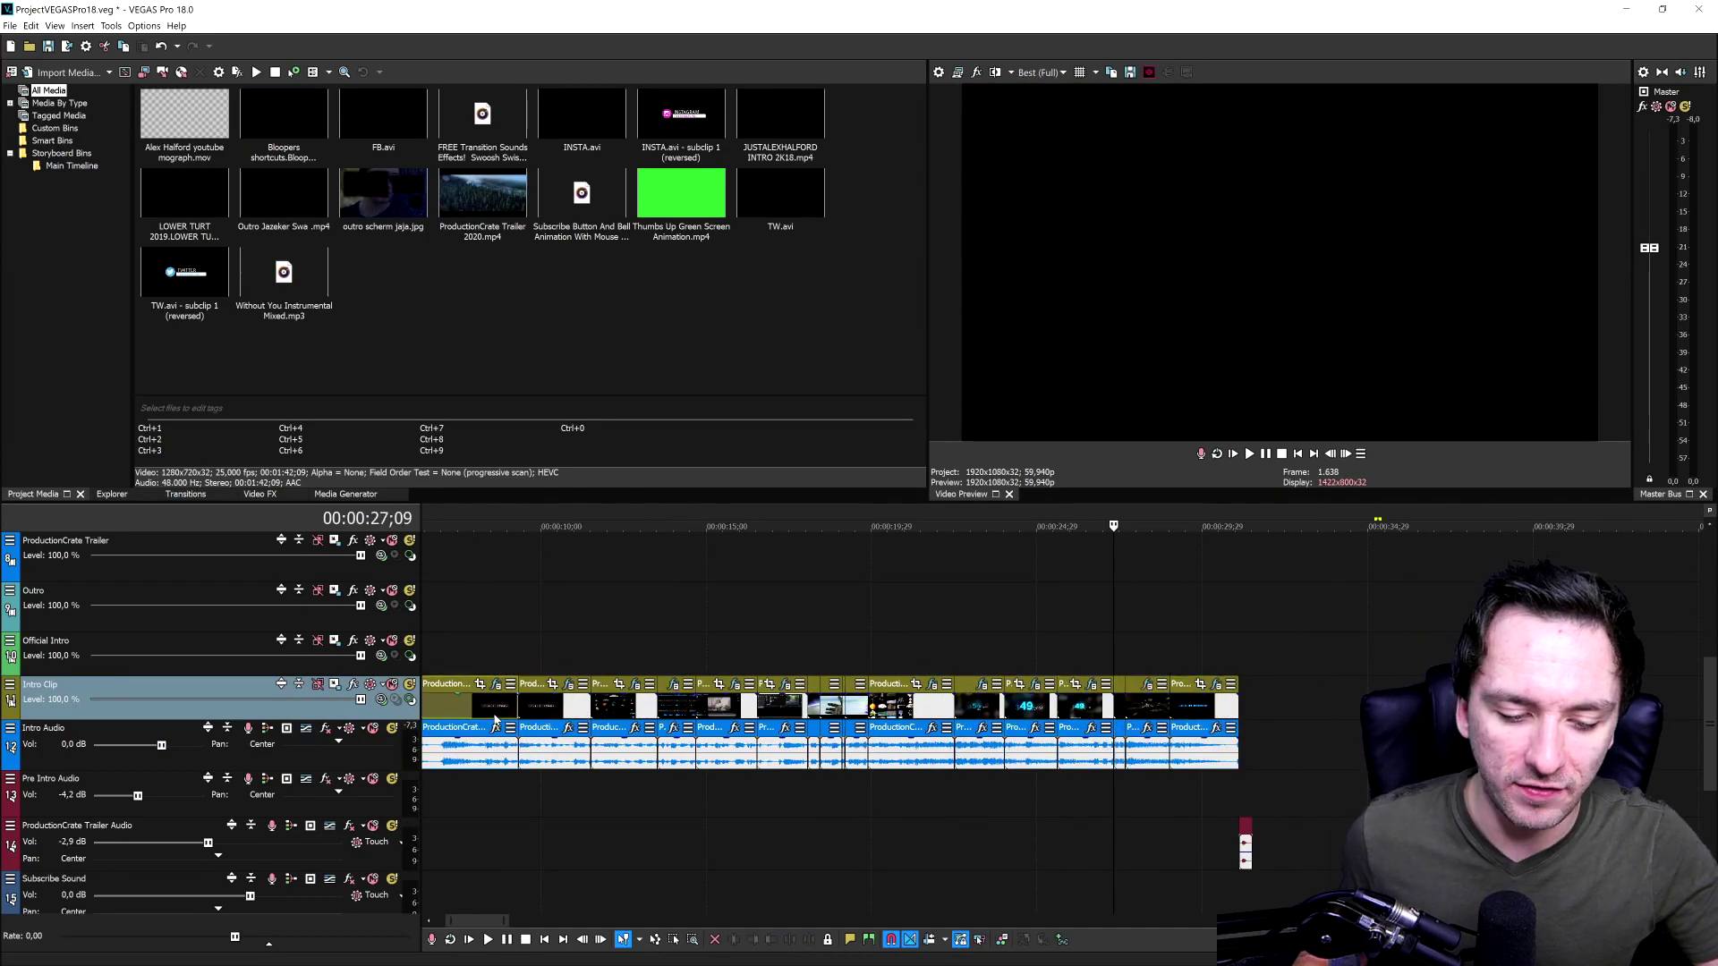
pyautogui.scroll(3, 1114, 713)
# Step: Split the trailer clip at 00:00:03;20, then check the cuts at 11;26, 13;27 and 15;16
pyautogui.click(665, 711)
pyautogui.press('s')
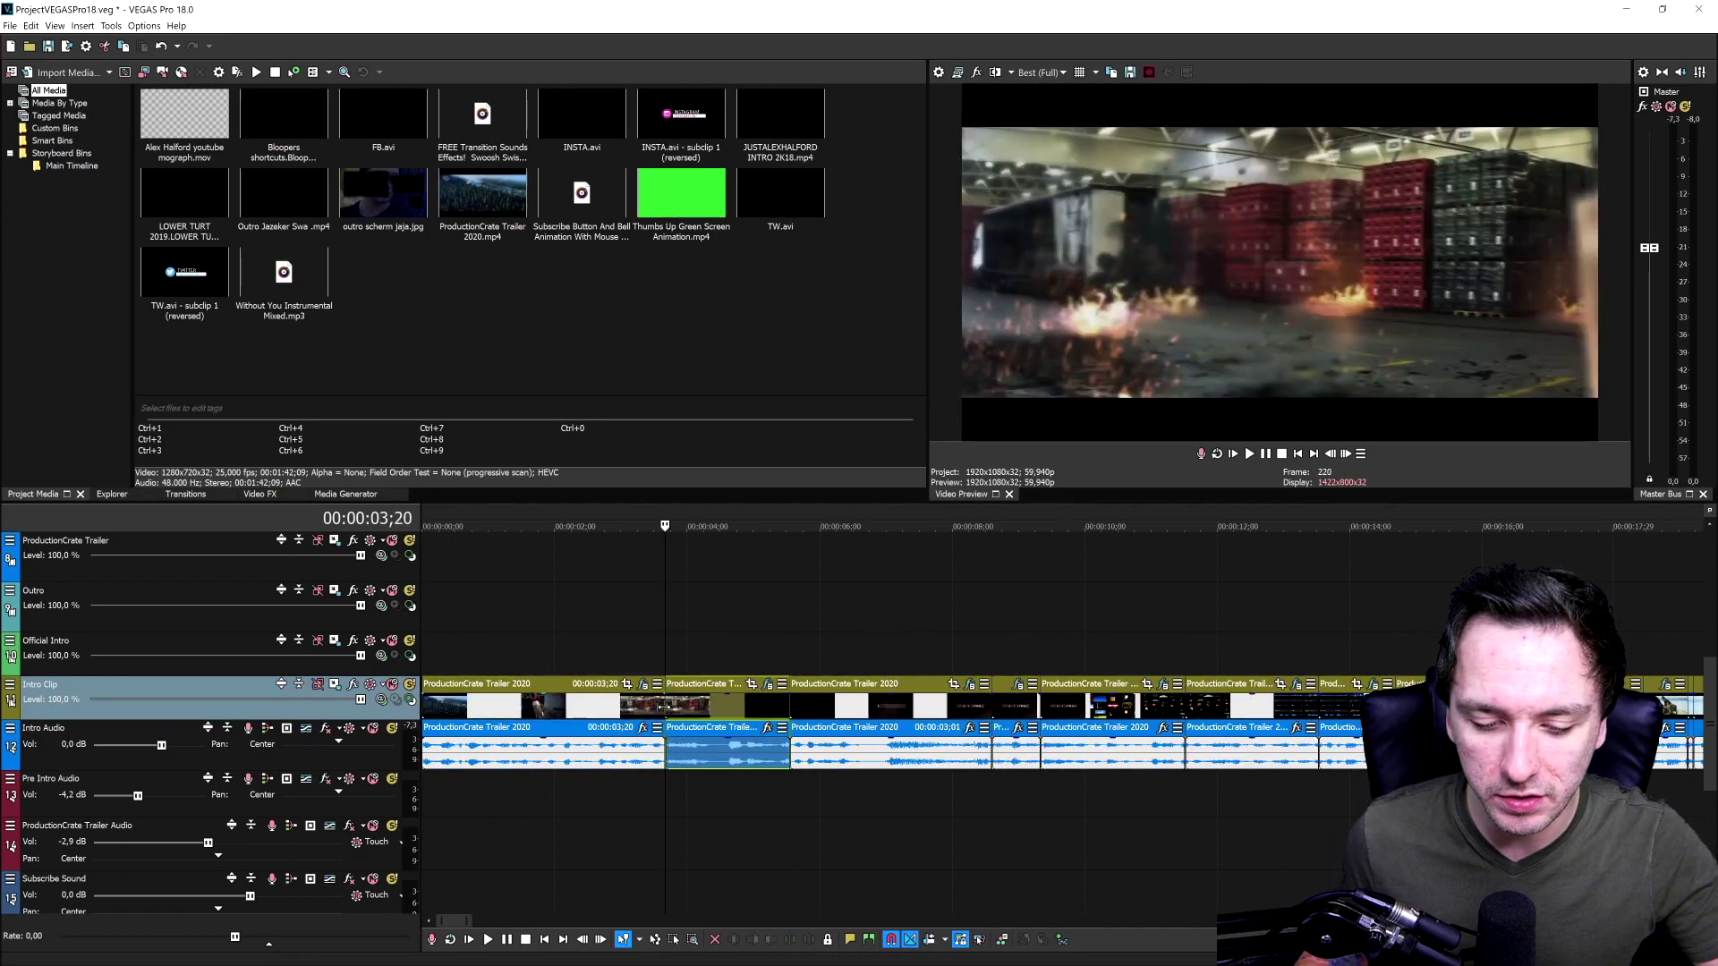
pyautogui.click(602, 706)
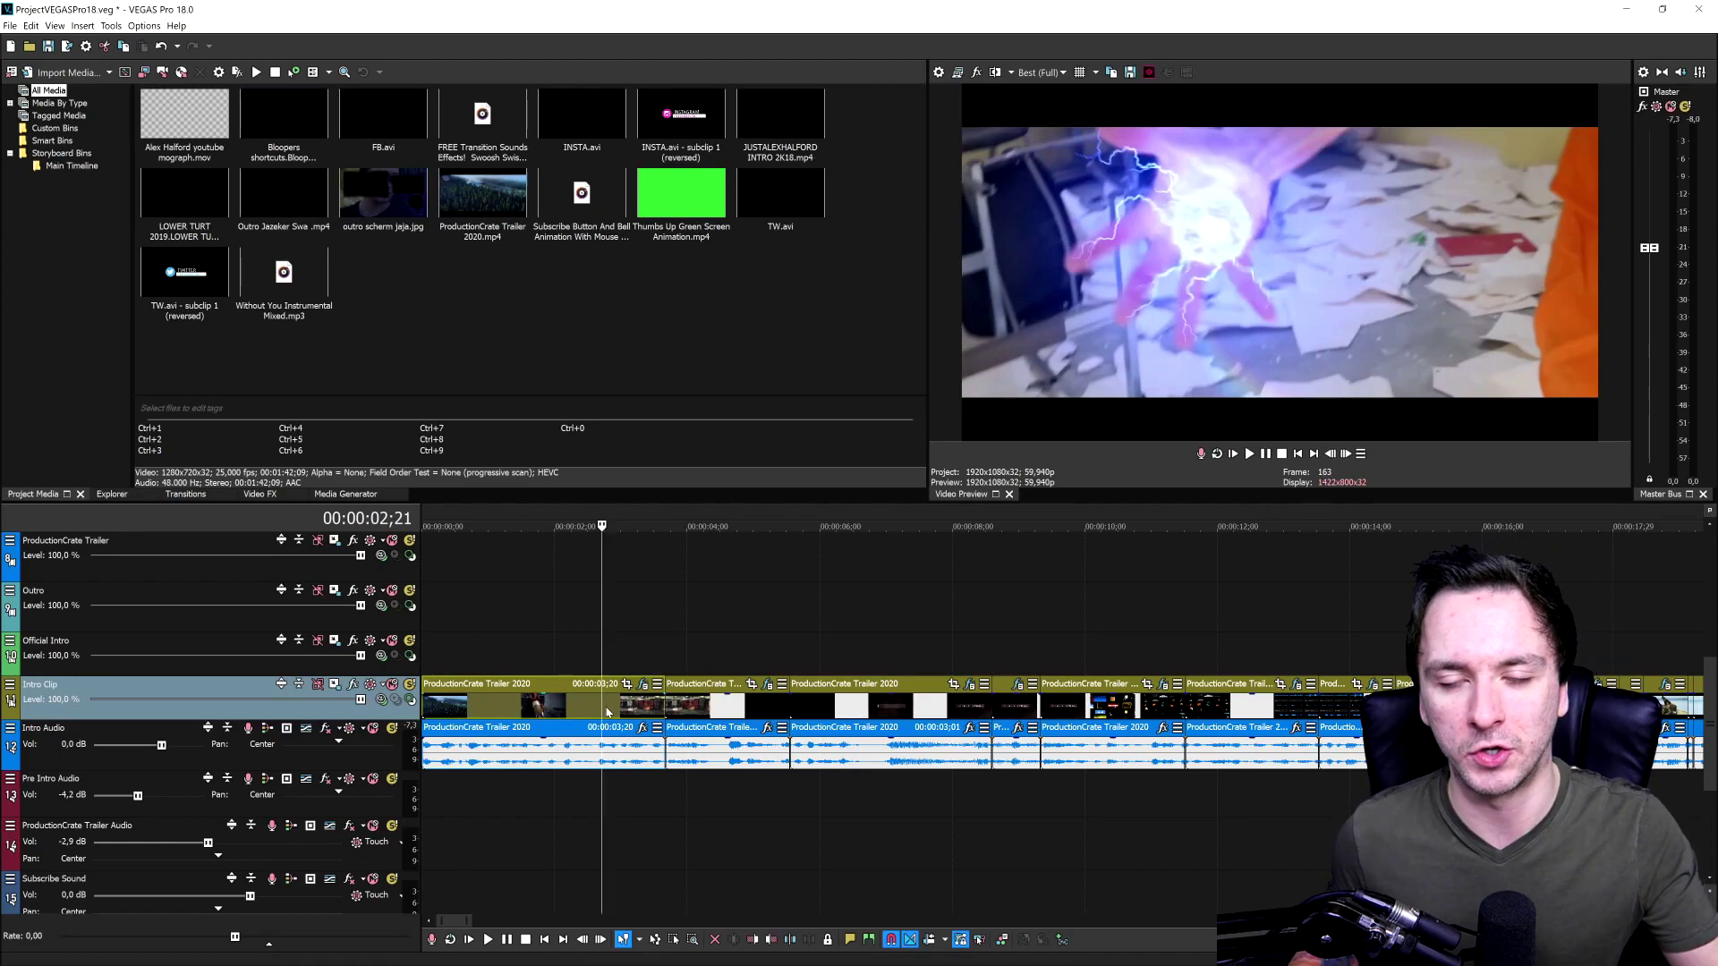
pyautogui.scroll(-3, 629, 662)
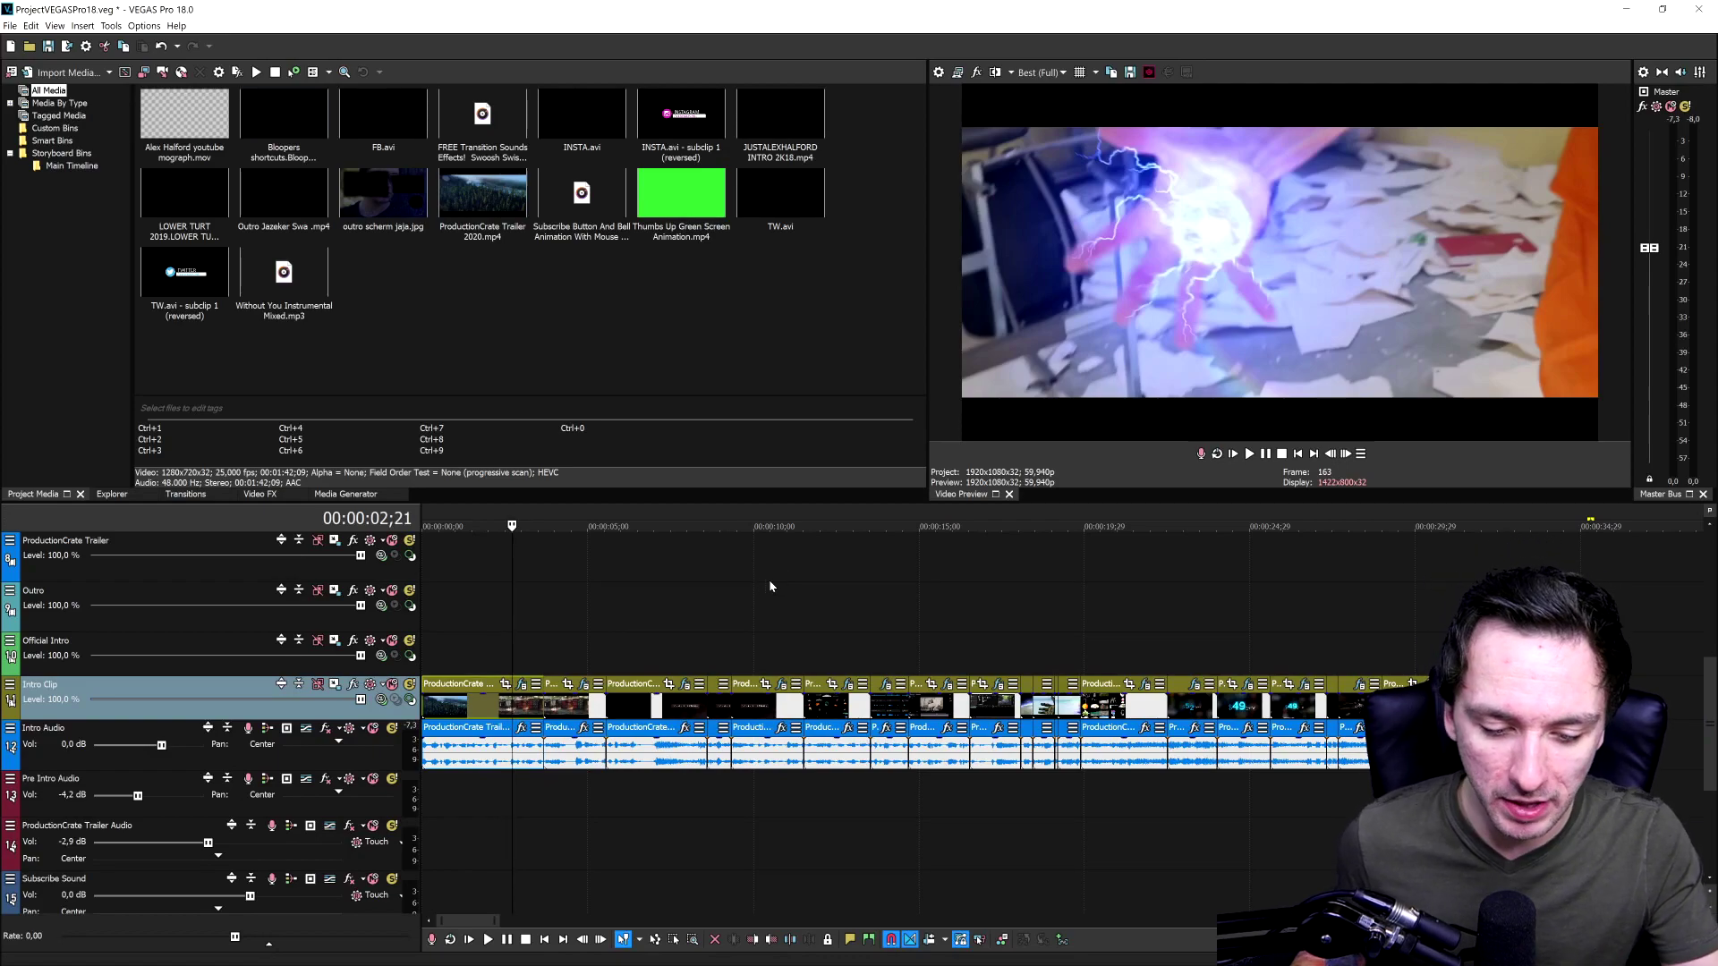
pyautogui.click(814, 594)
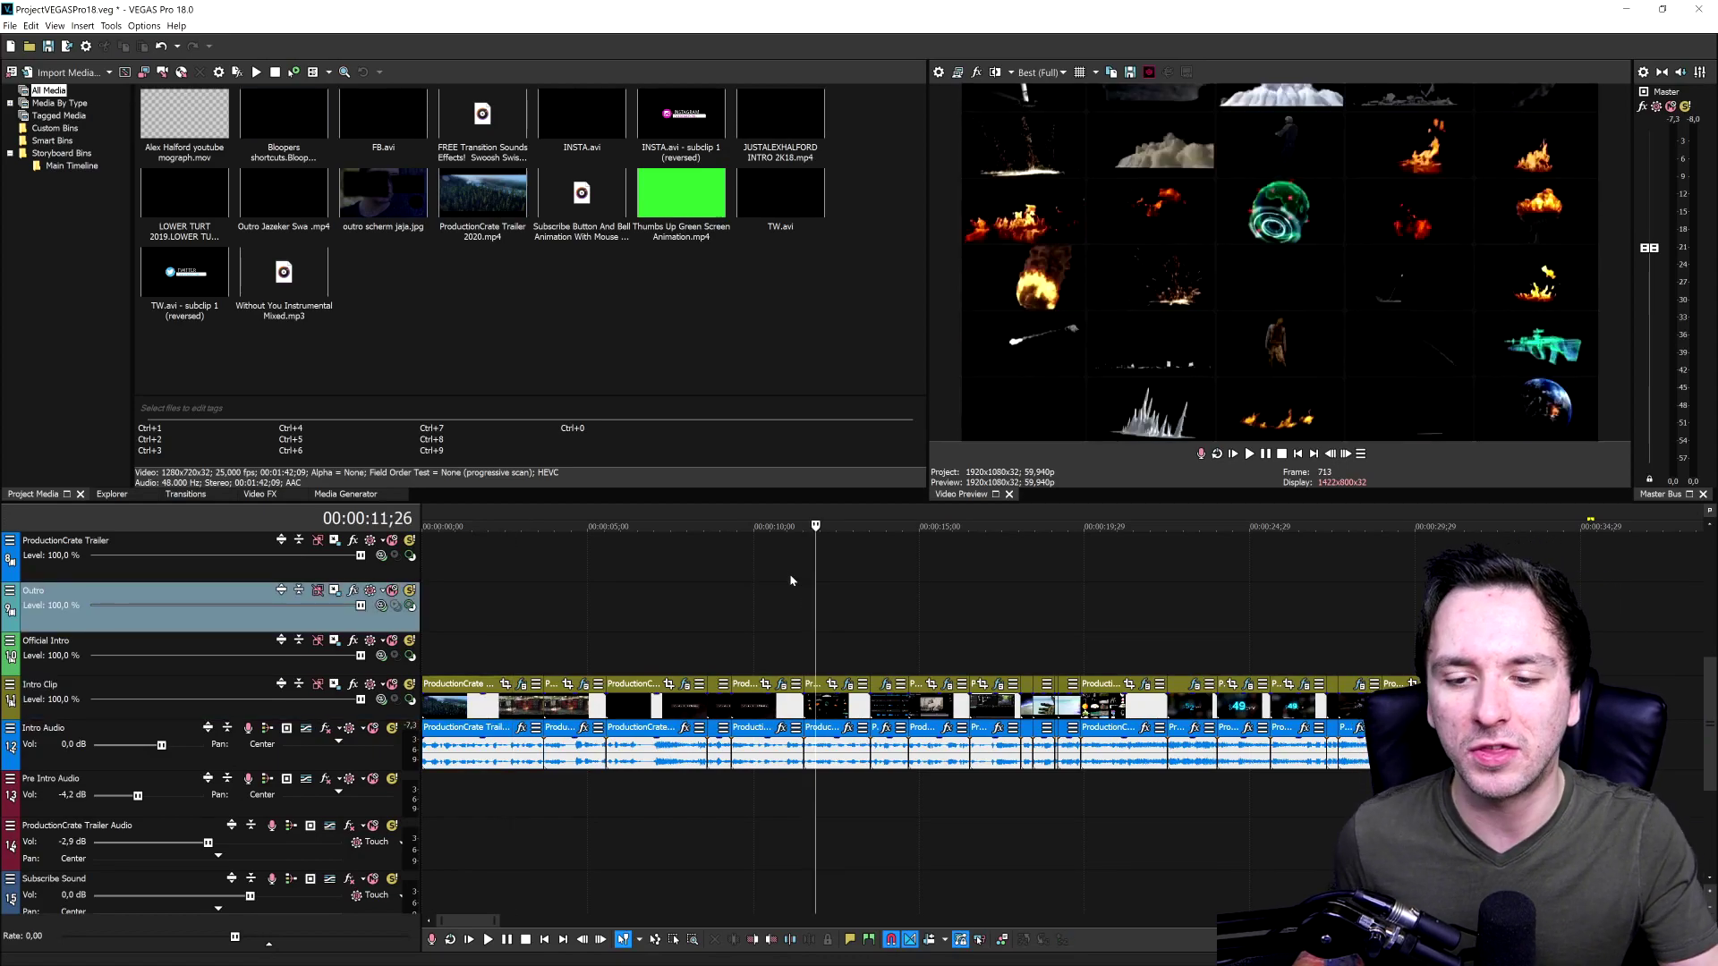
pyautogui.click(882, 607)
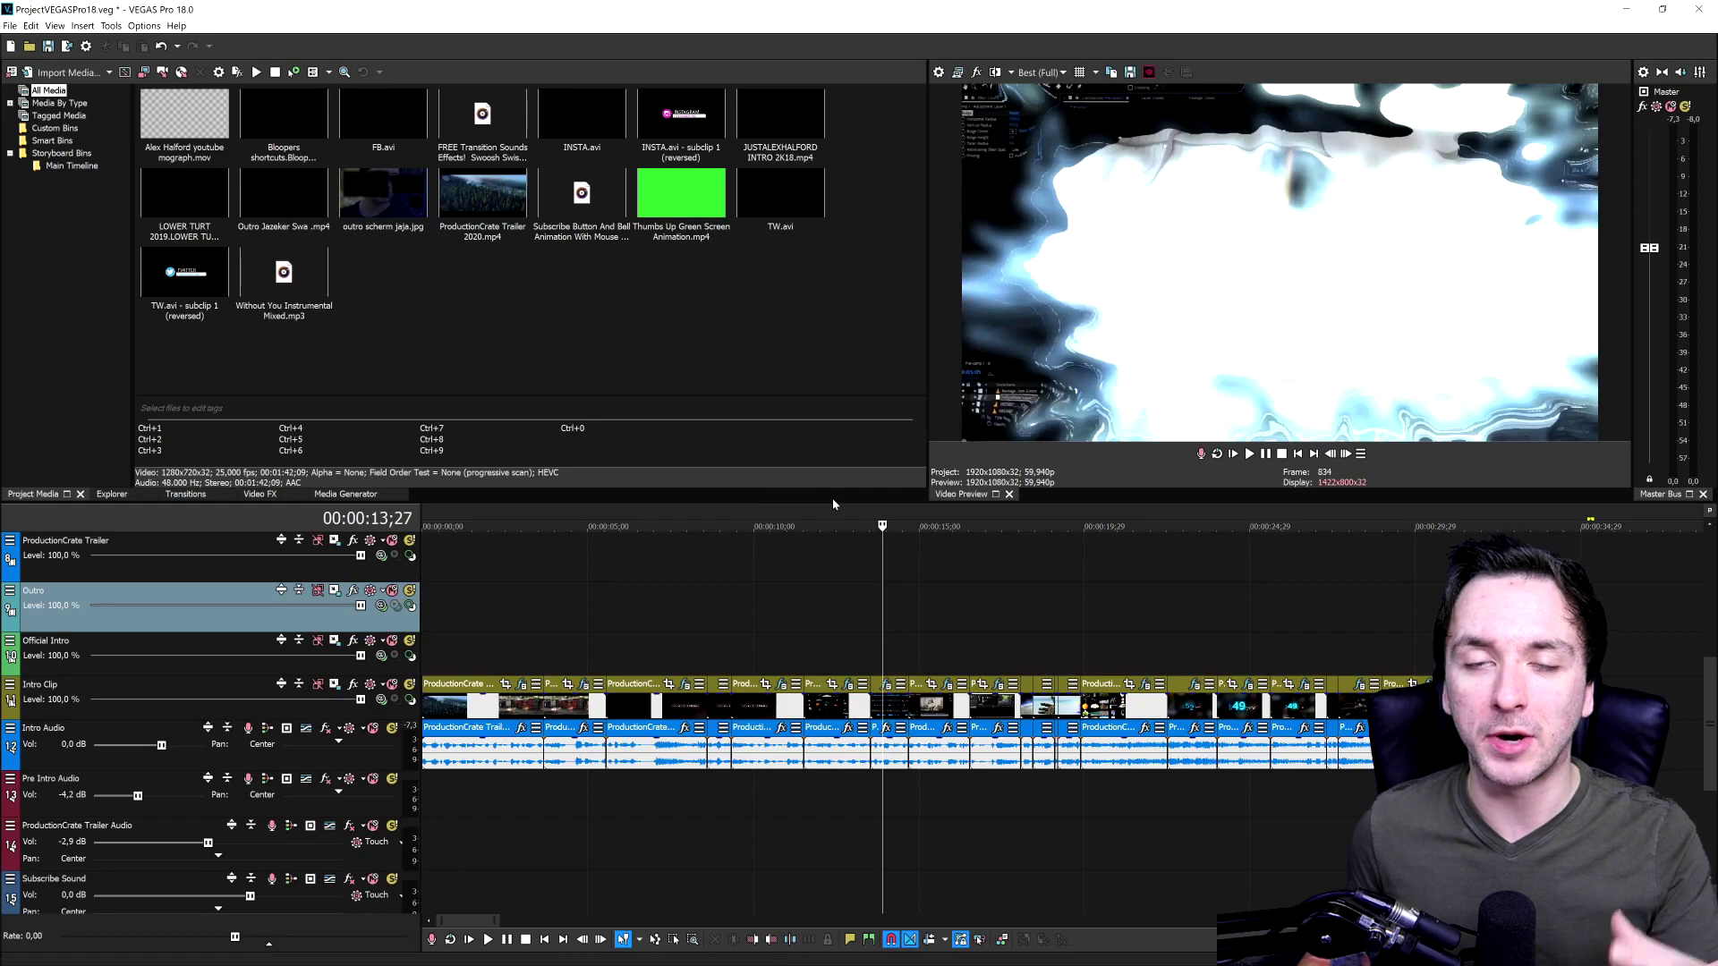
pyautogui.scroll(-2, 807, 560)
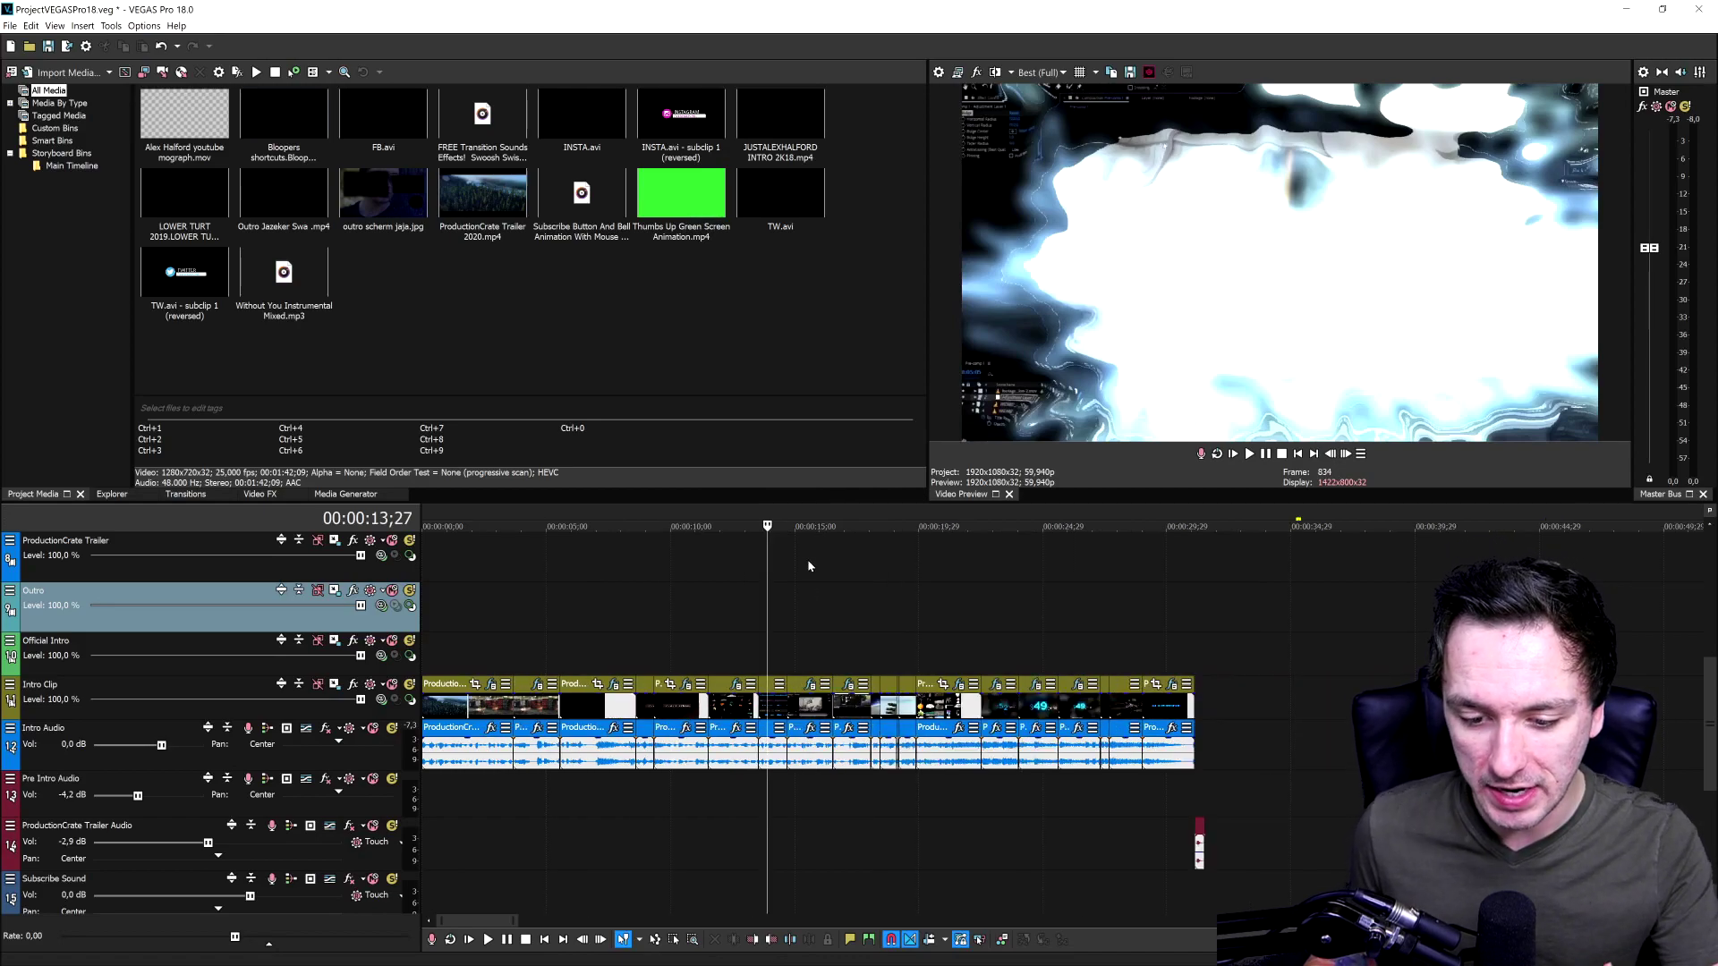
pyautogui.click(807, 560)
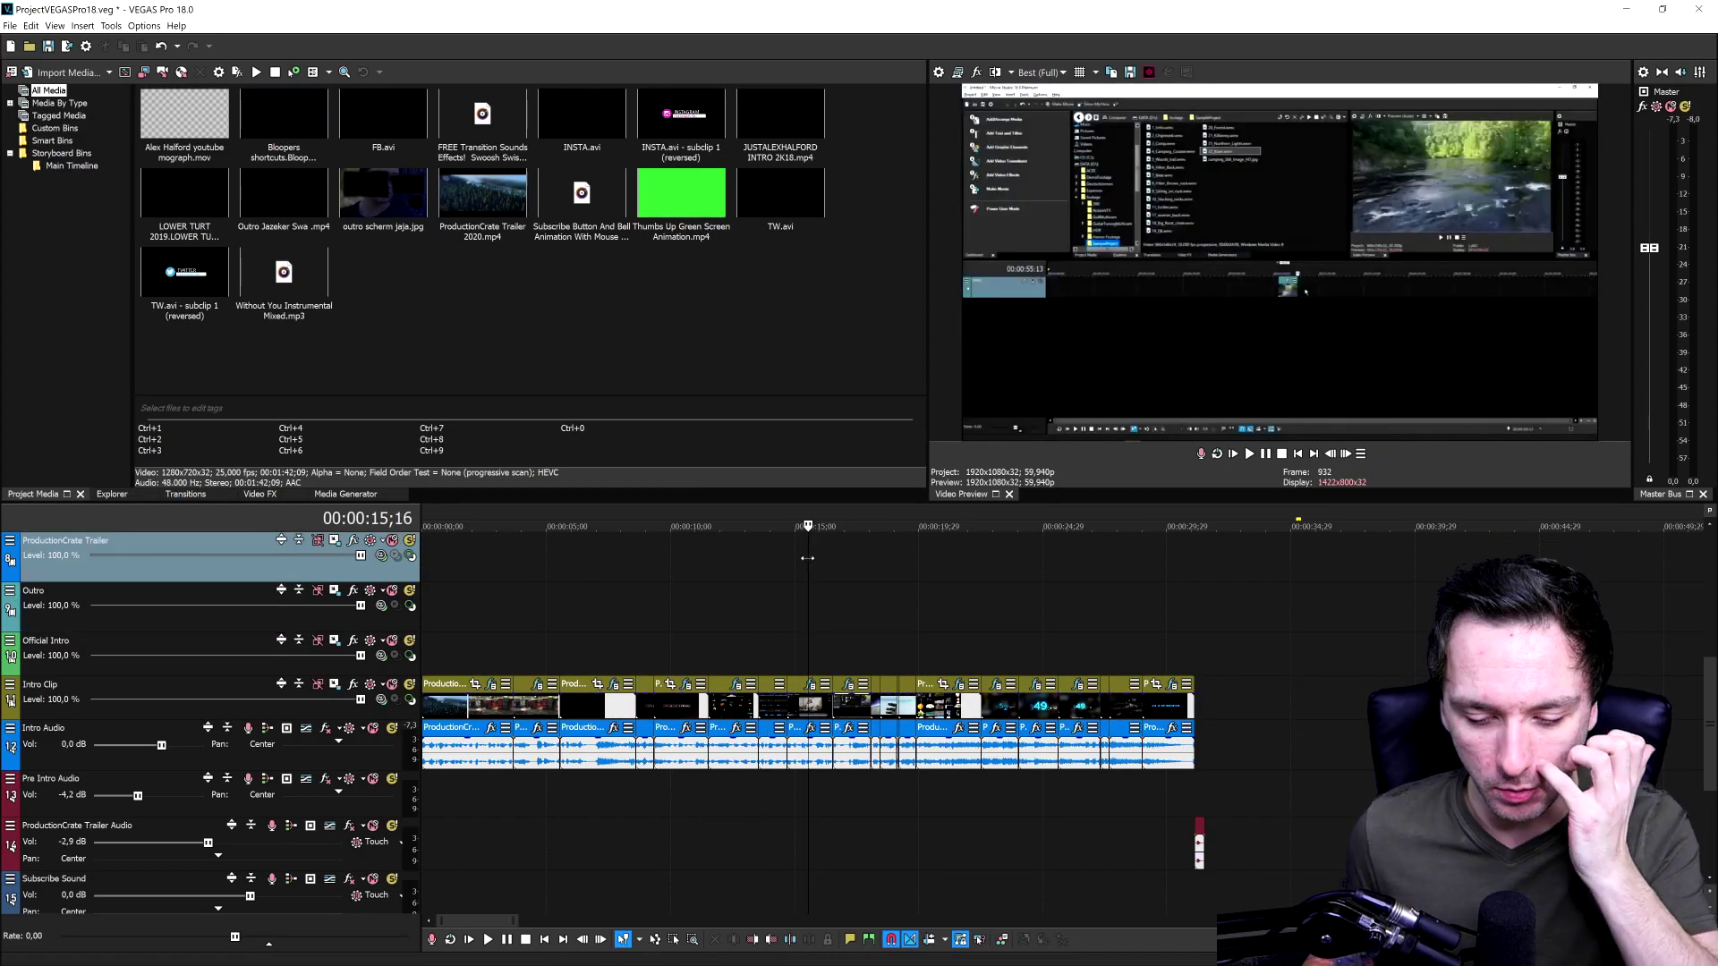
# Step: Preview trailer frames at about 20 and 21 seconds, 22;19 and 26;19
pyautogui.click(718, 598)
pyautogui.click(897, 590)
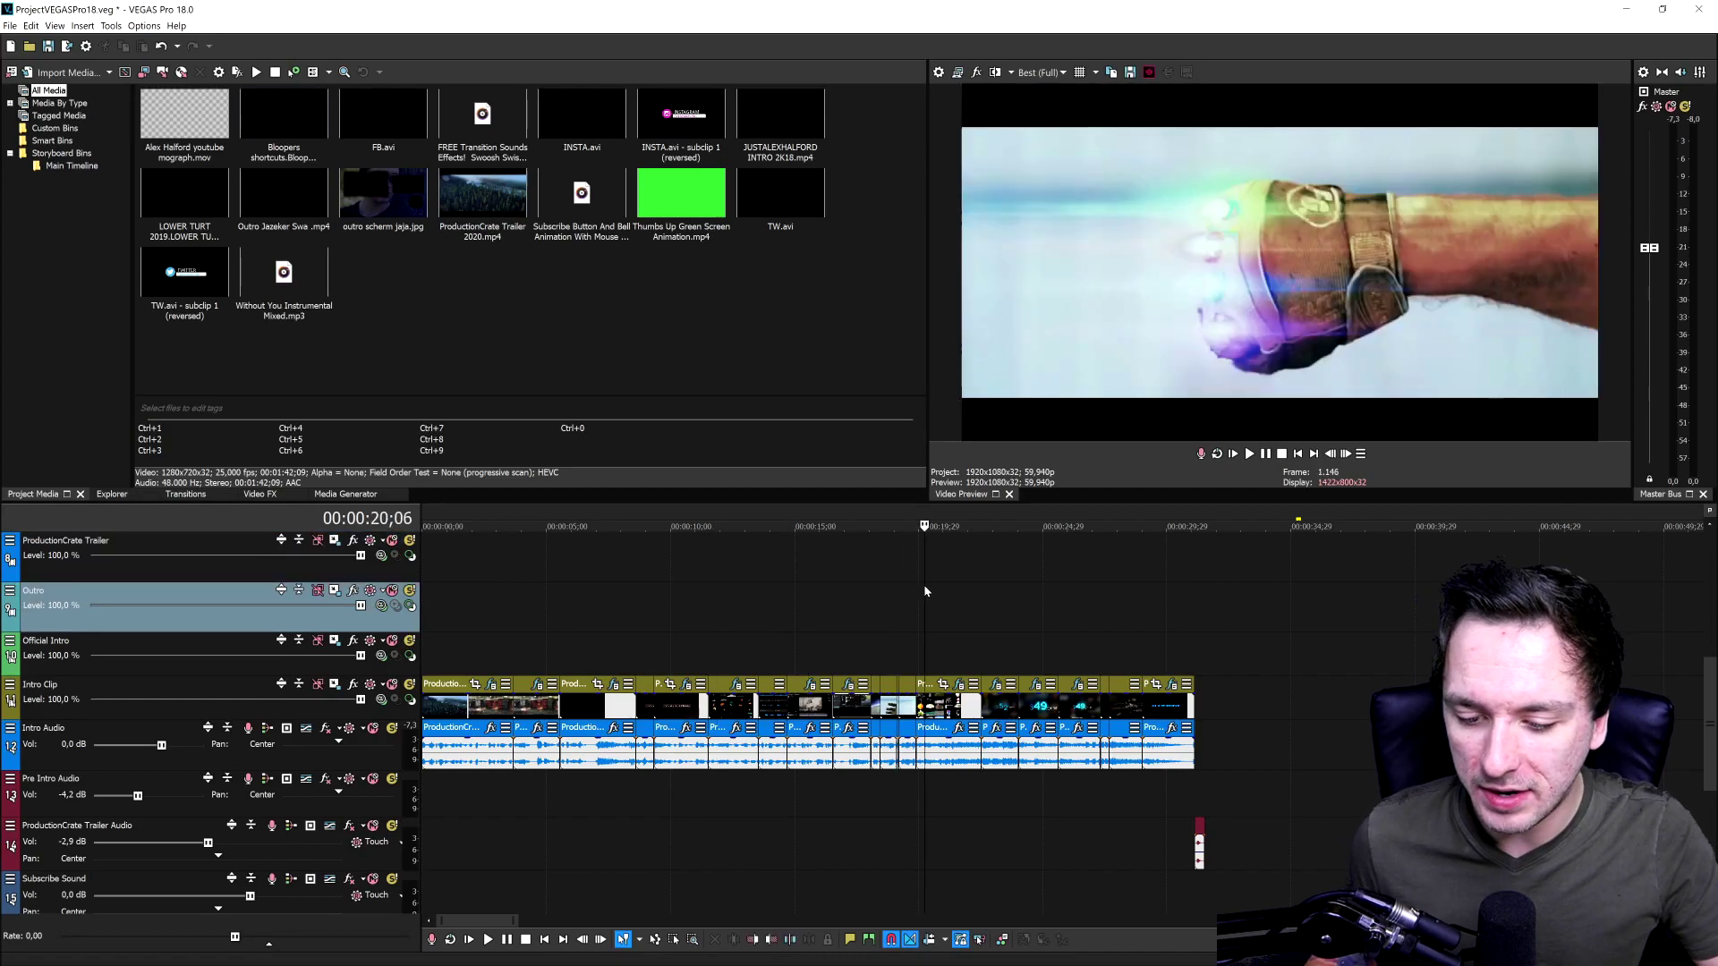
pyautogui.click(924, 586)
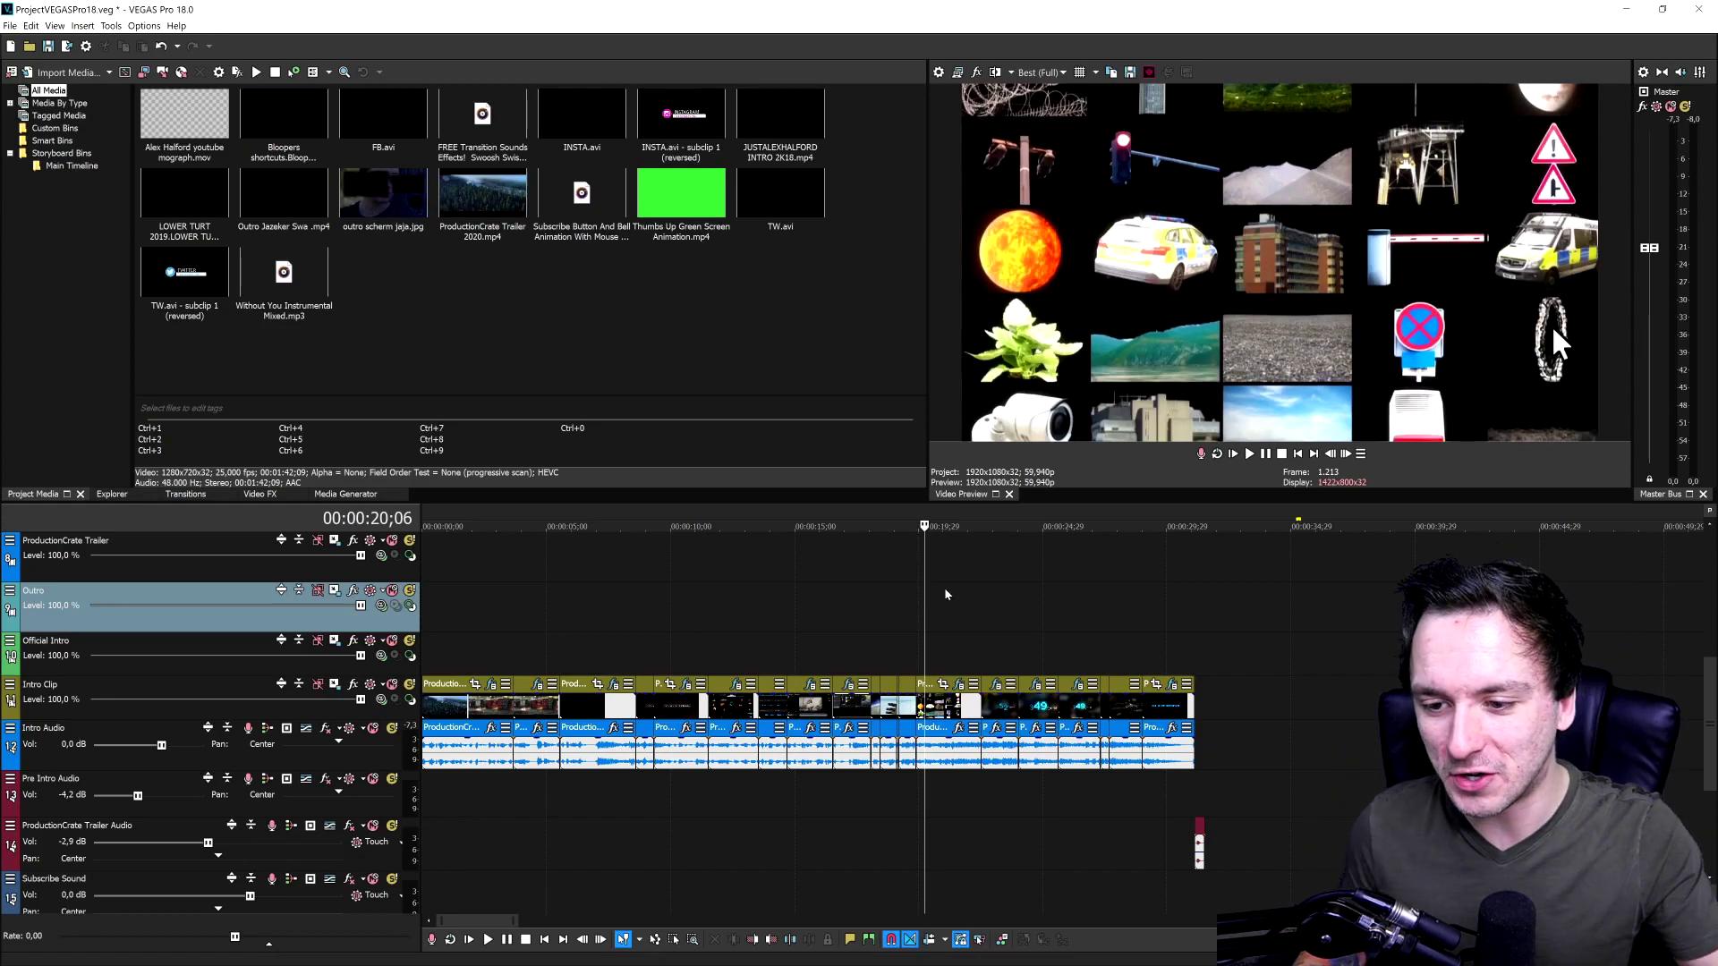
pyautogui.click(954, 560)
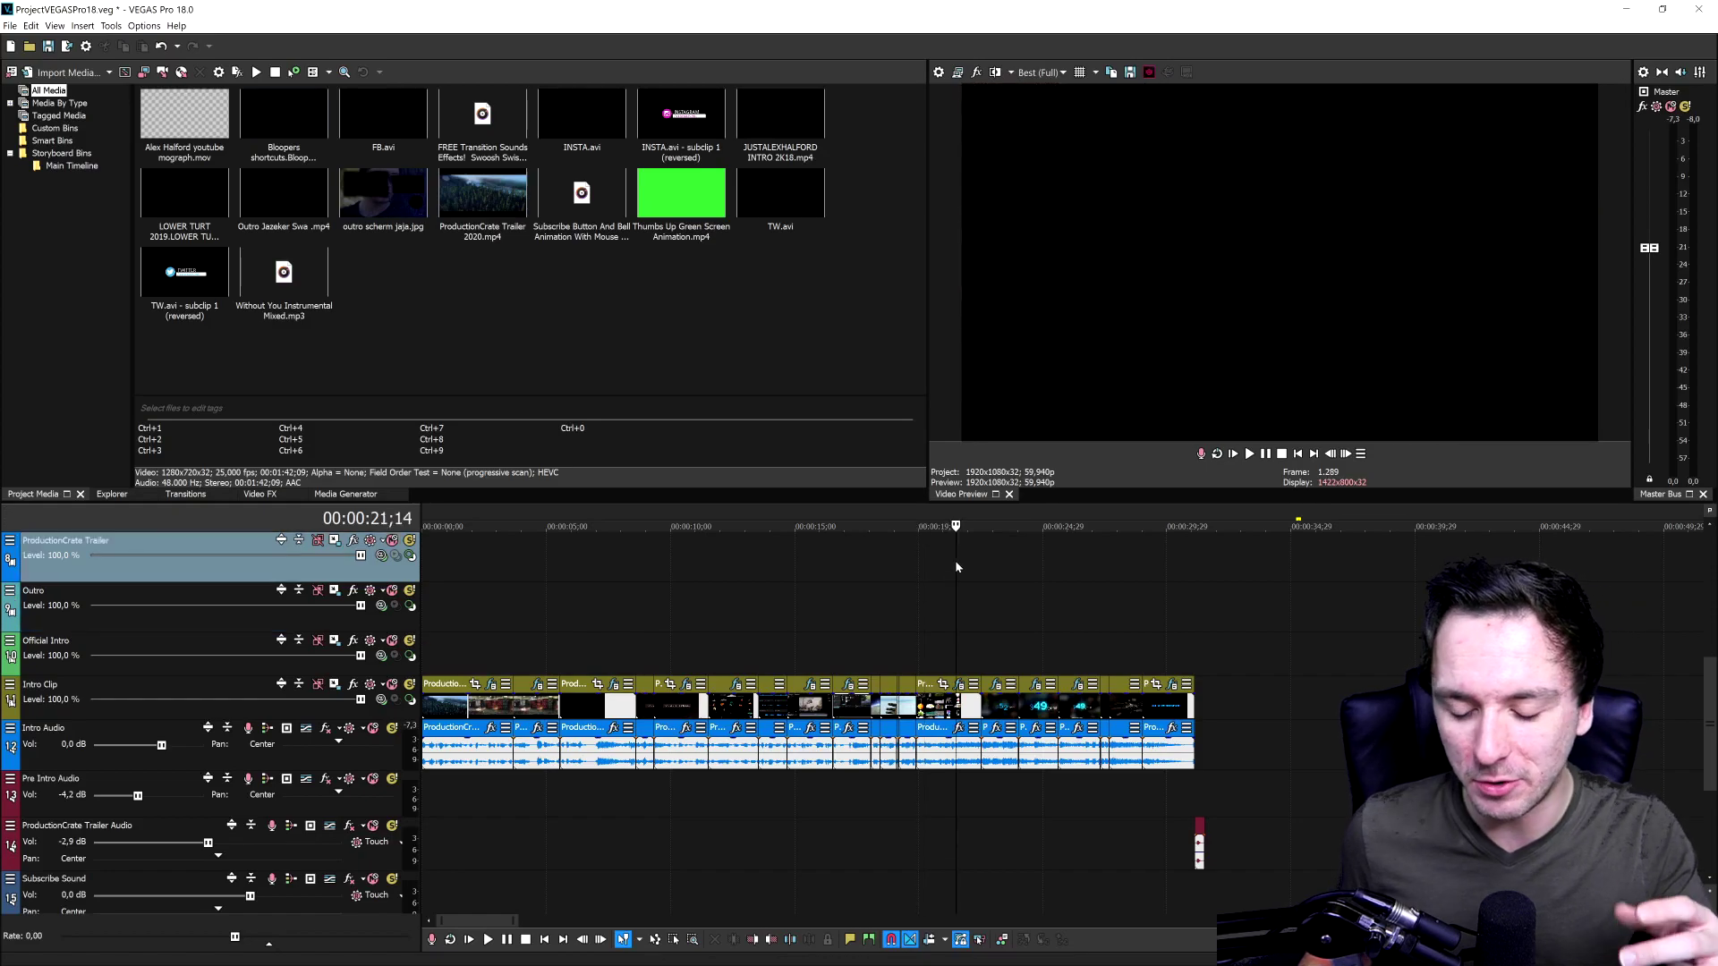
pyautogui.click(984, 571)
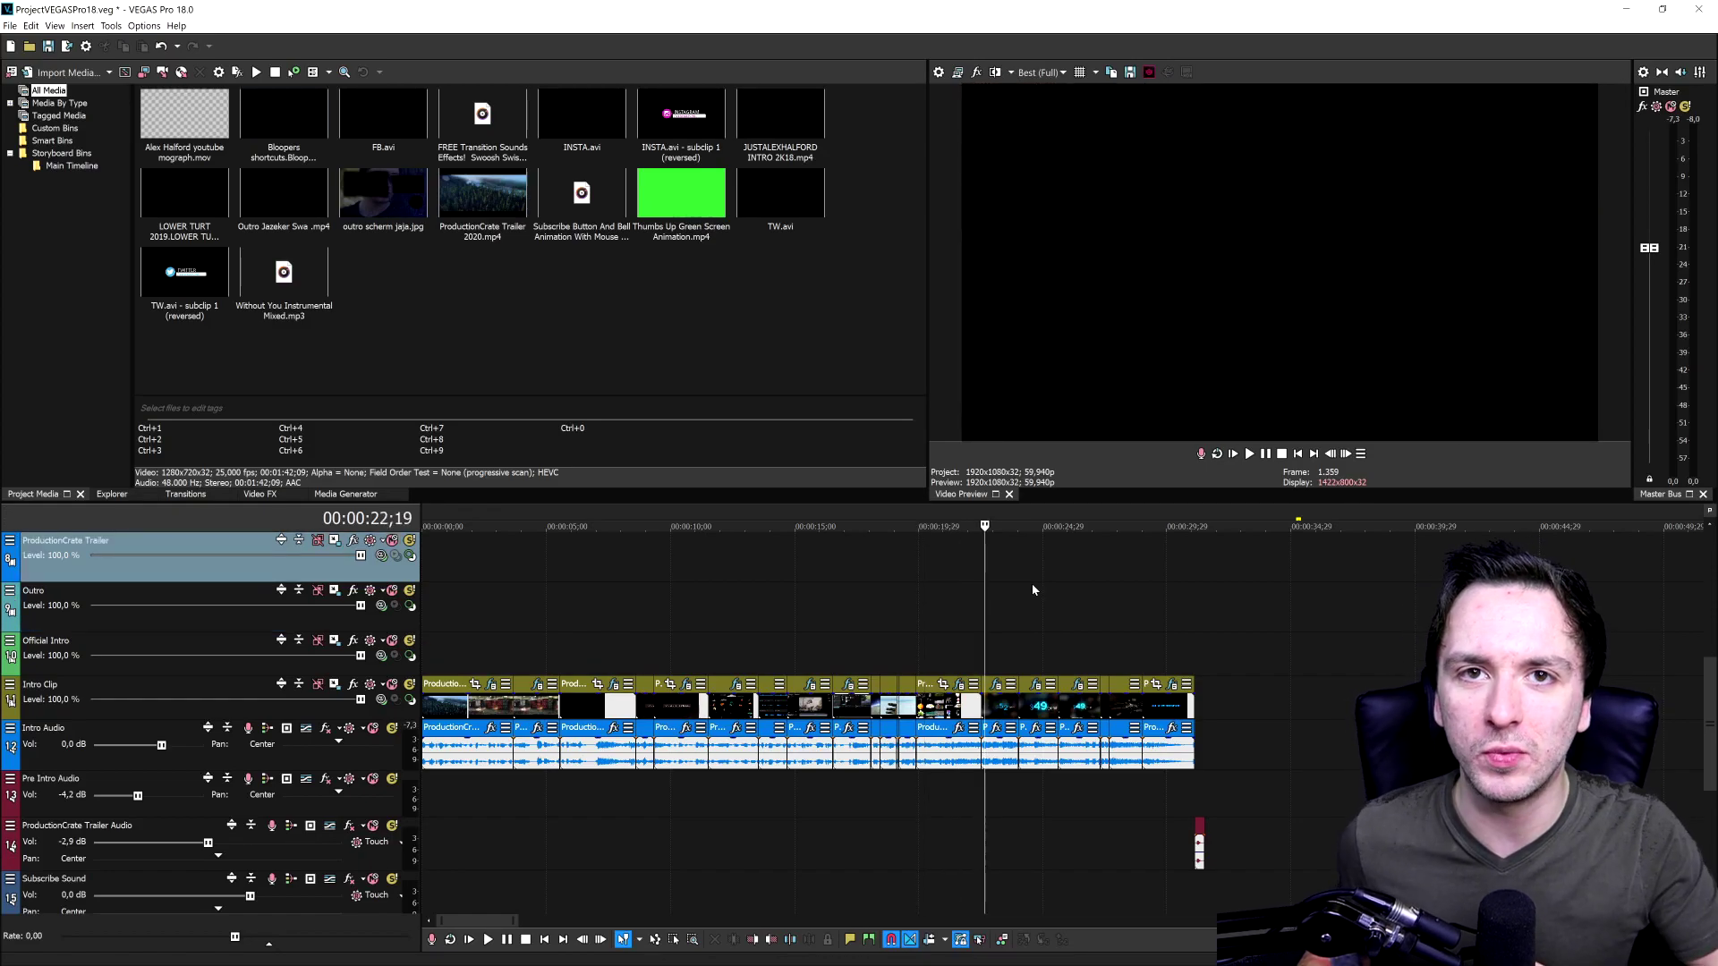
pyautogui.click(1083, 601)
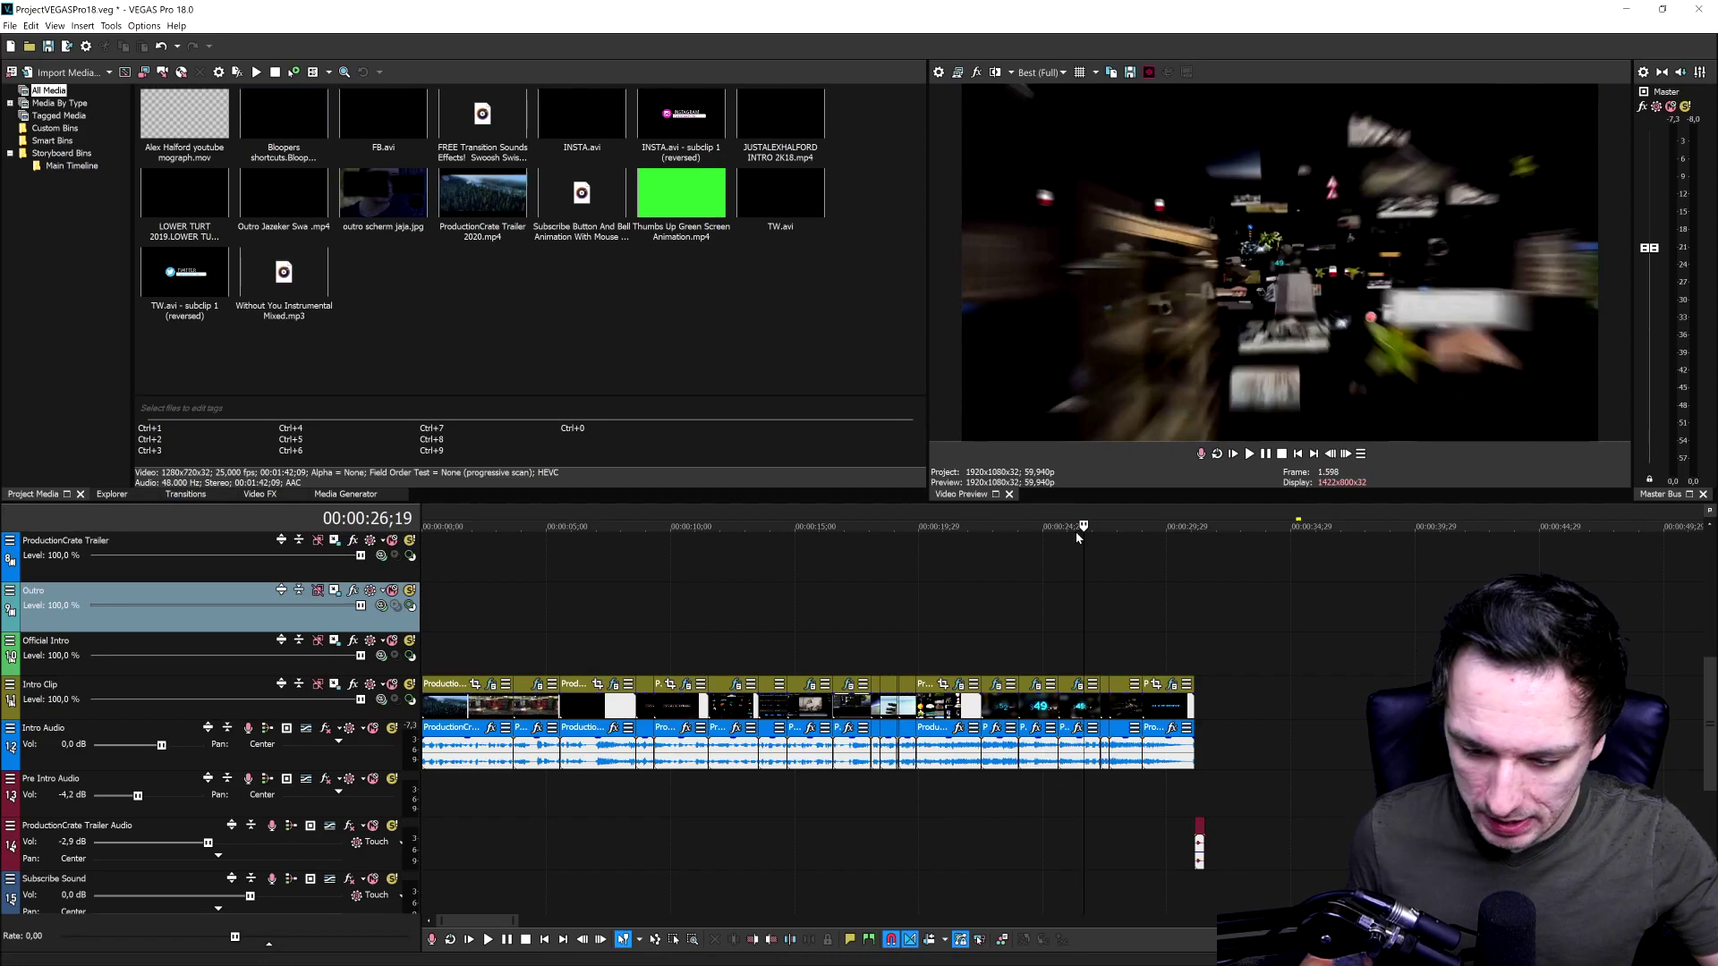
# Step: Return to the project start, preview the frame at 19;03, and go back to 00:00:00;00
pyautogui.press('Home')
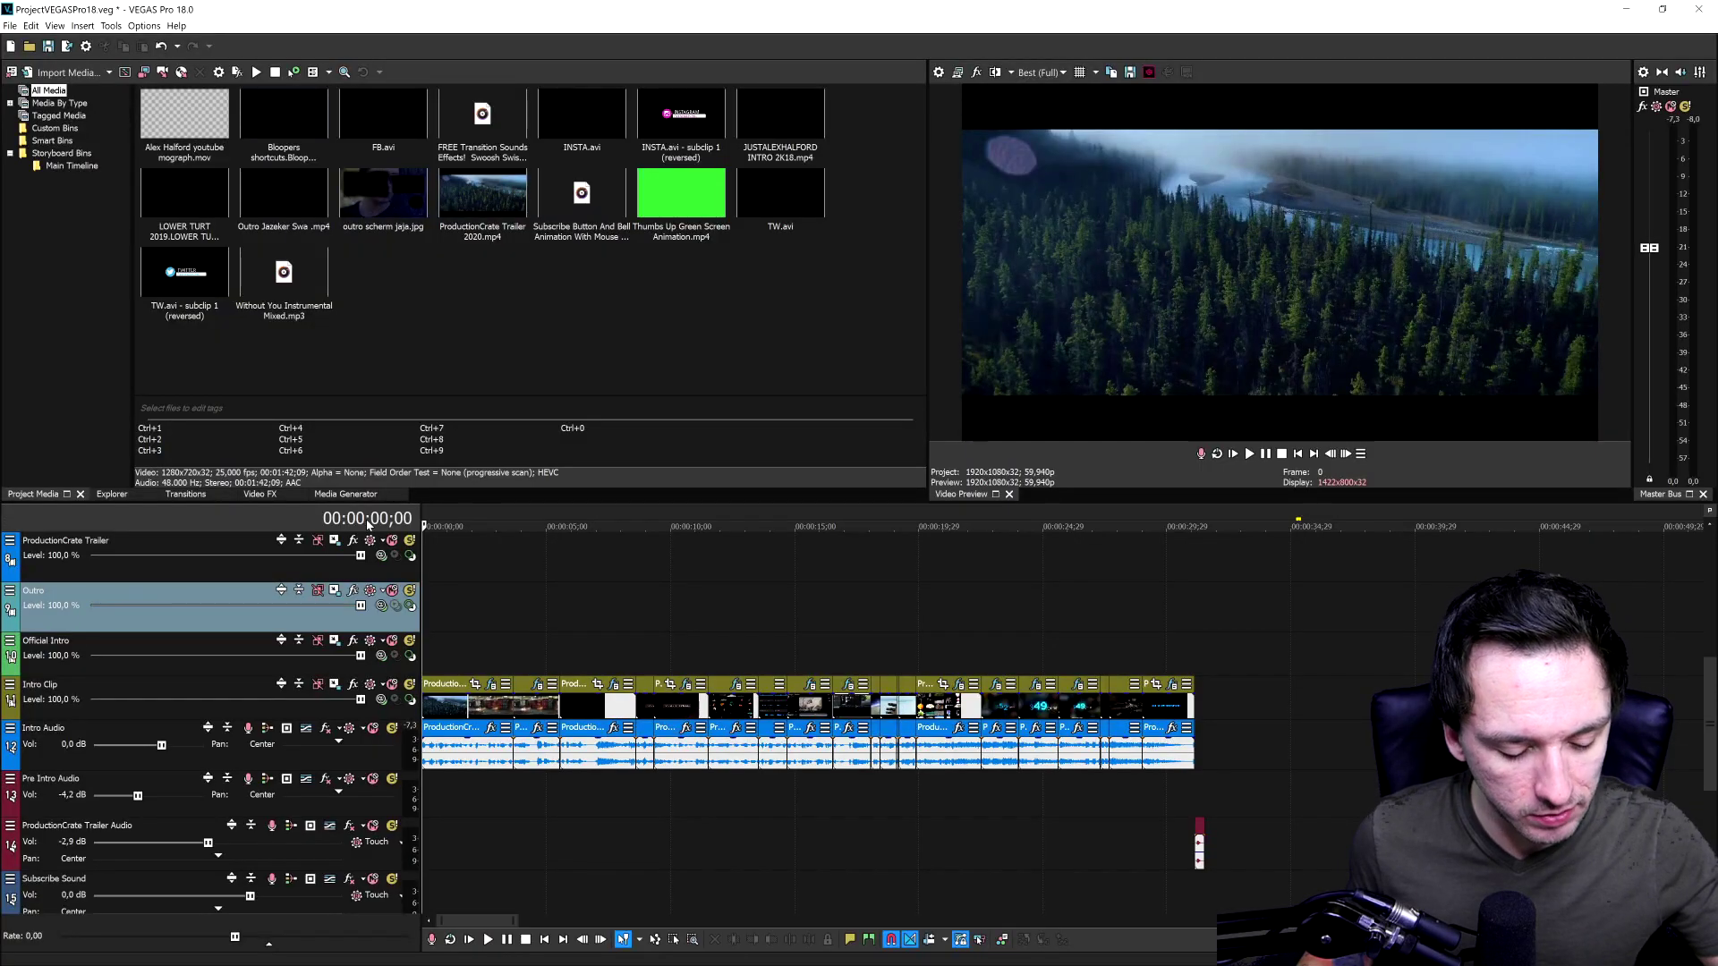
pyautogui.click(900, 507)
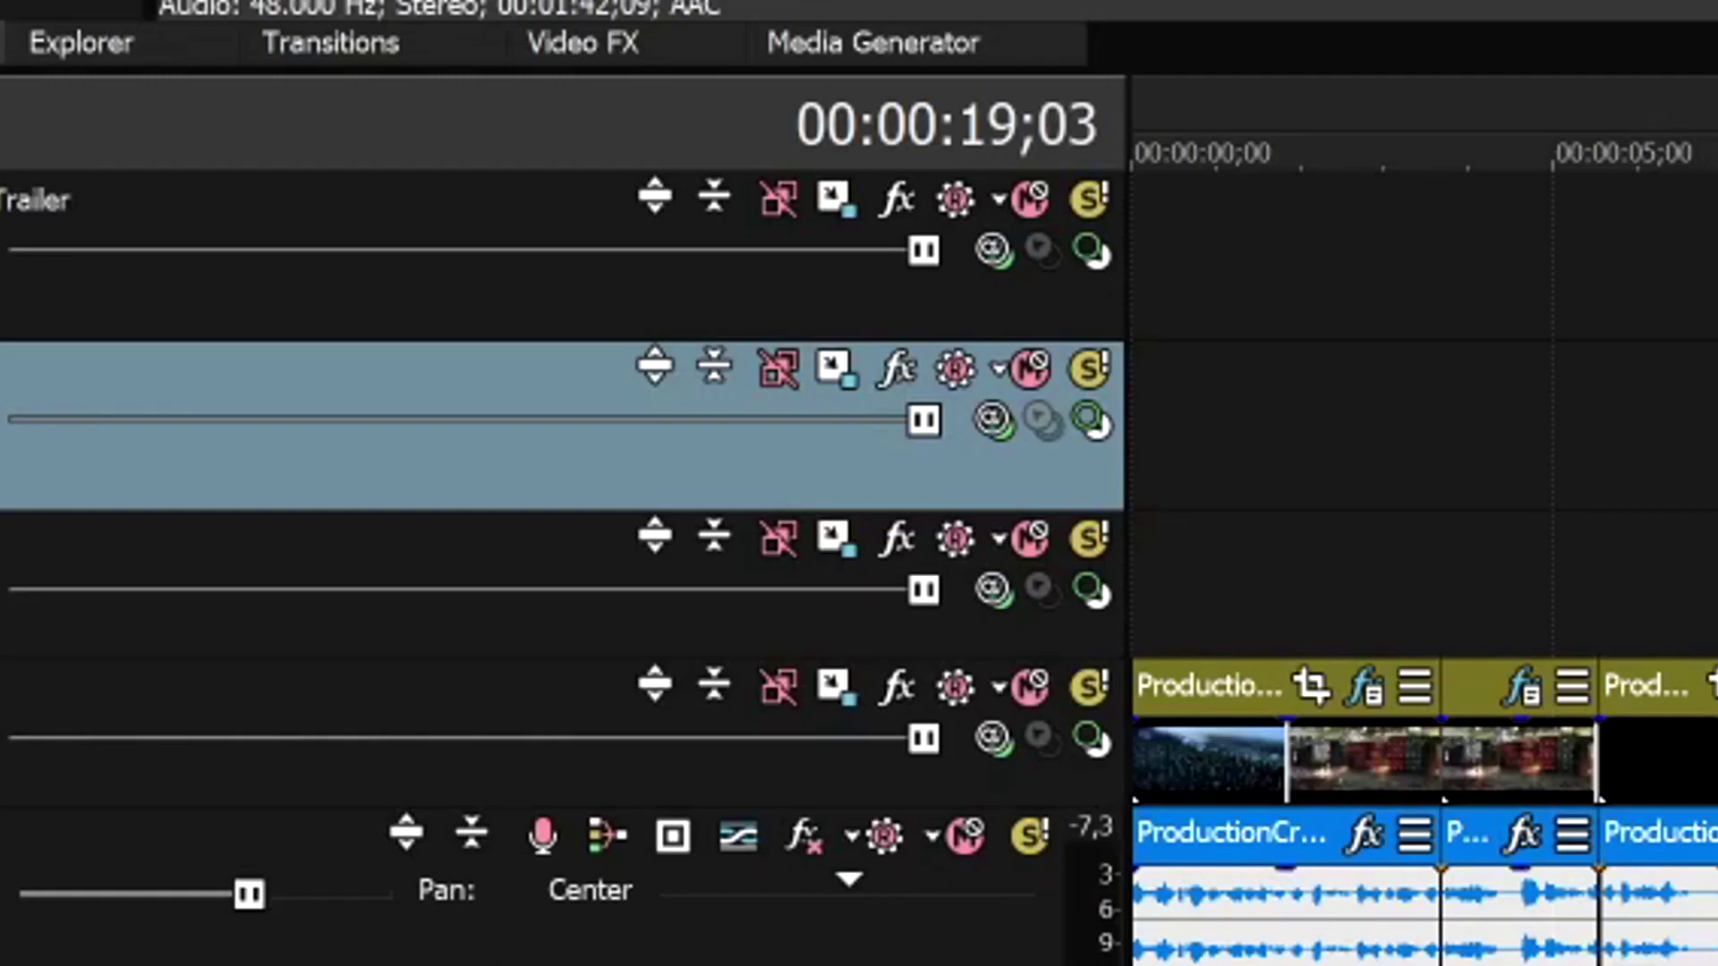
pyautogui.hotkey('ctrl', 'Home')
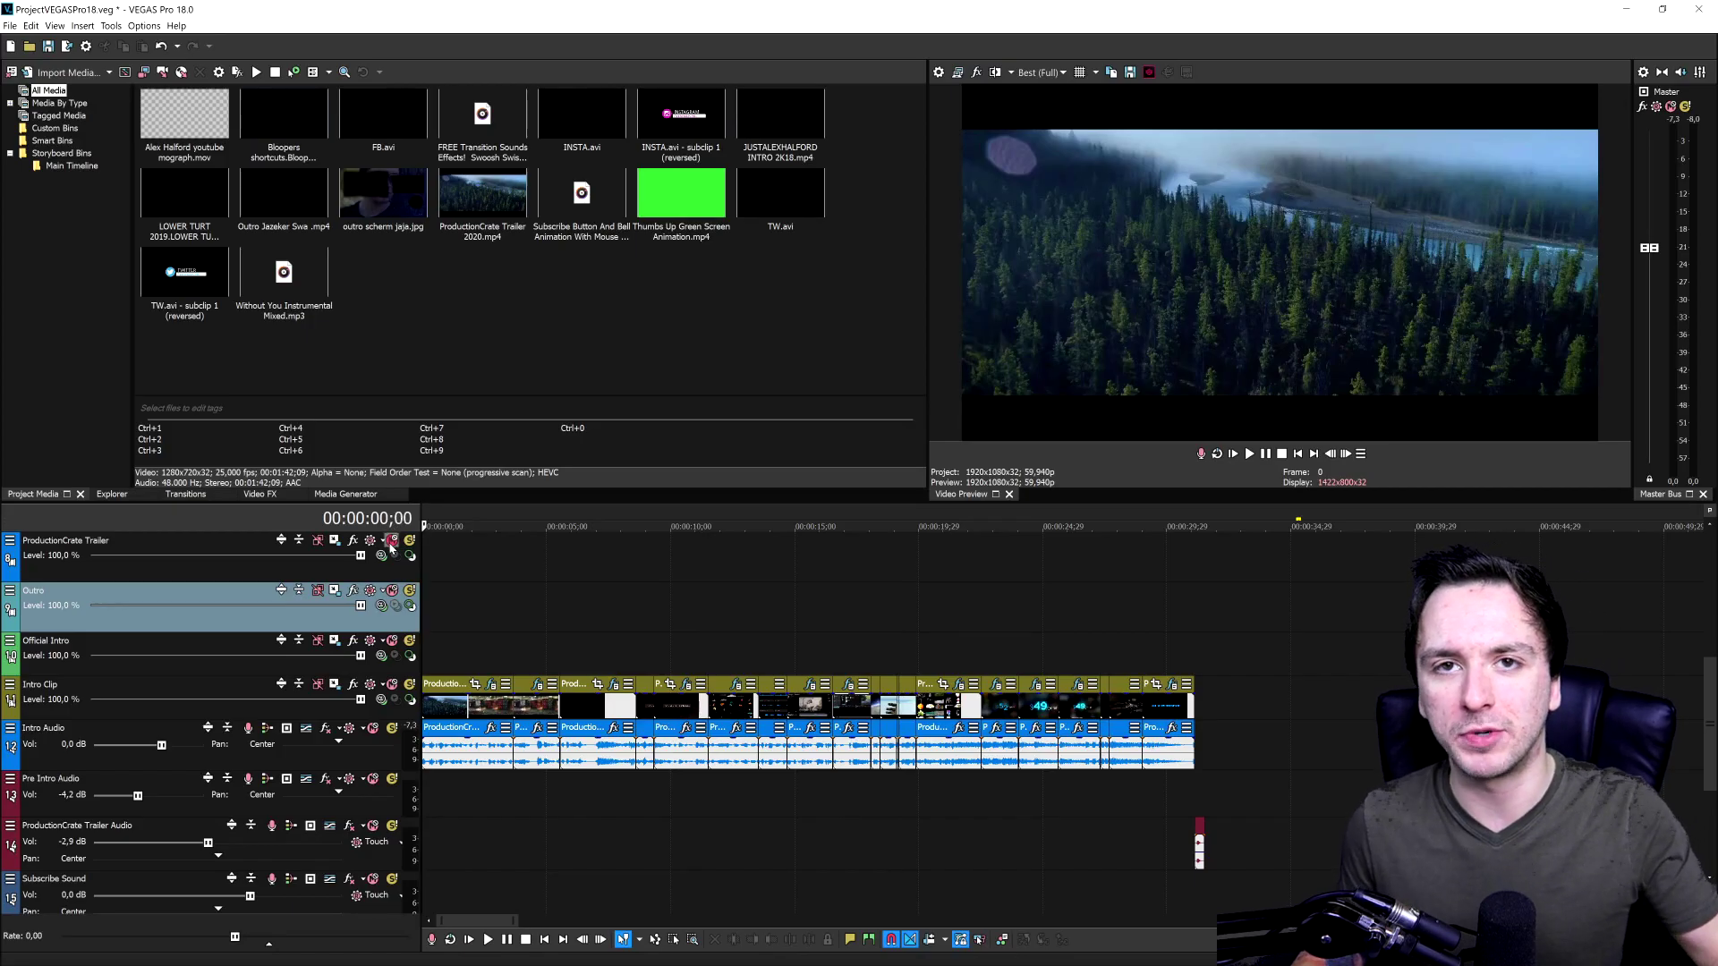
pyautogui.scroll(4, 669, 668)
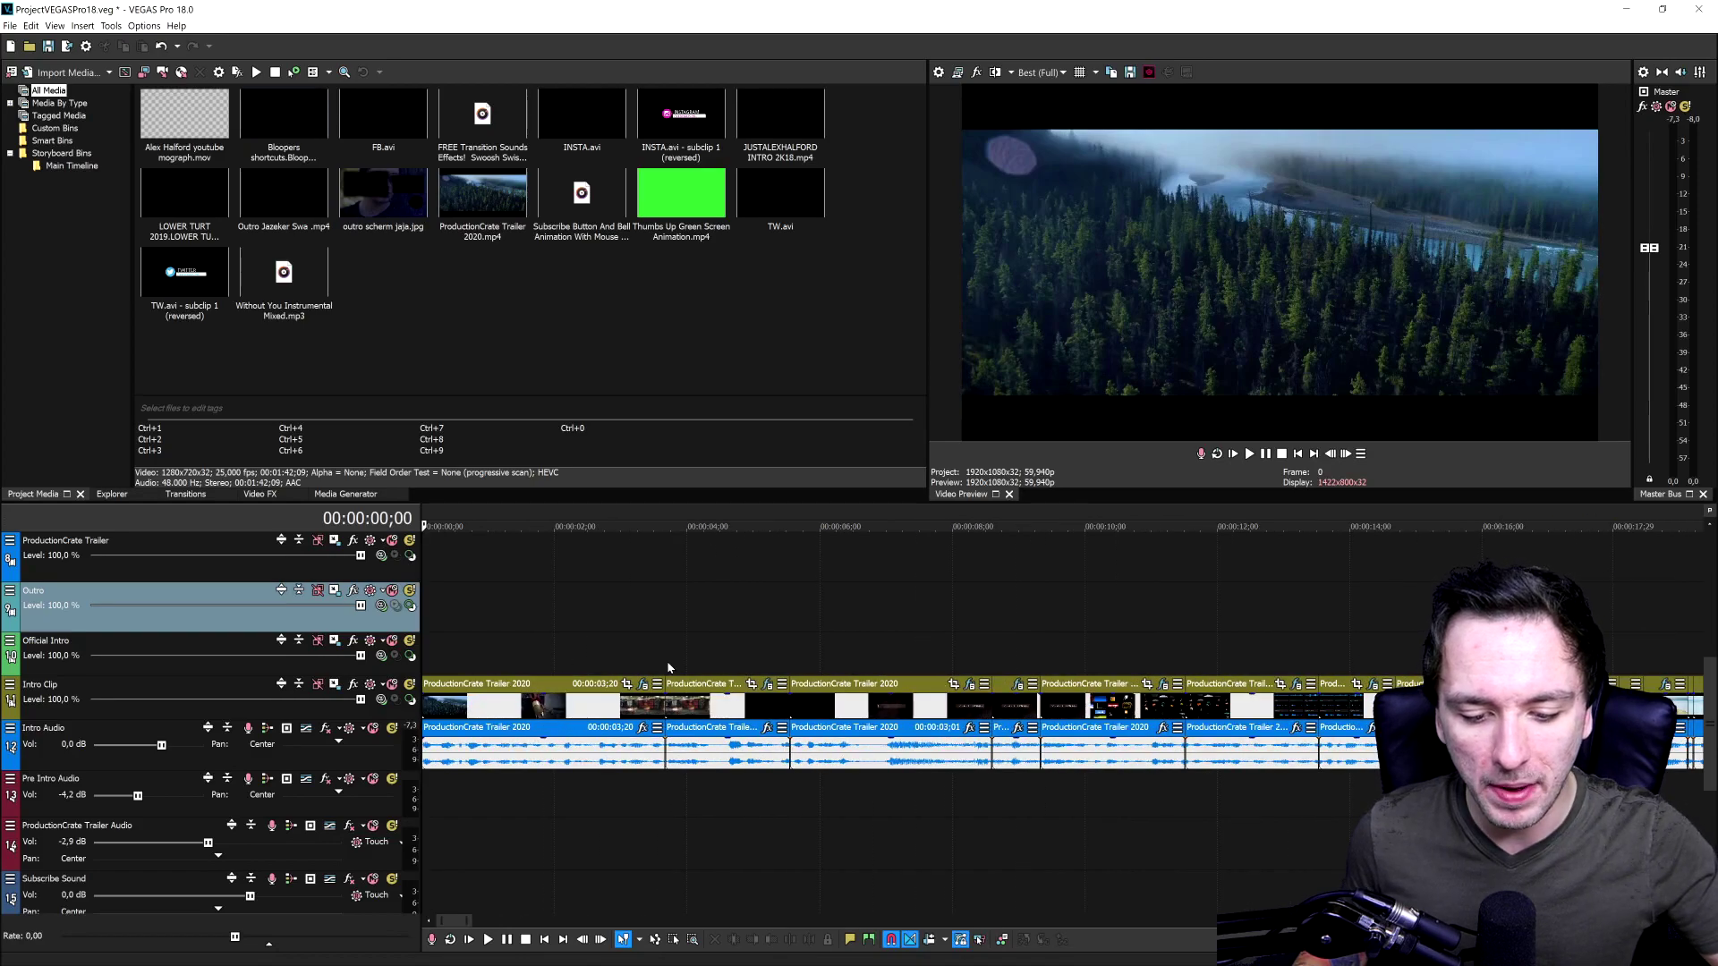
pyautogui.scroll(-10, 669, 668)
pyautogui.click(815, 525)
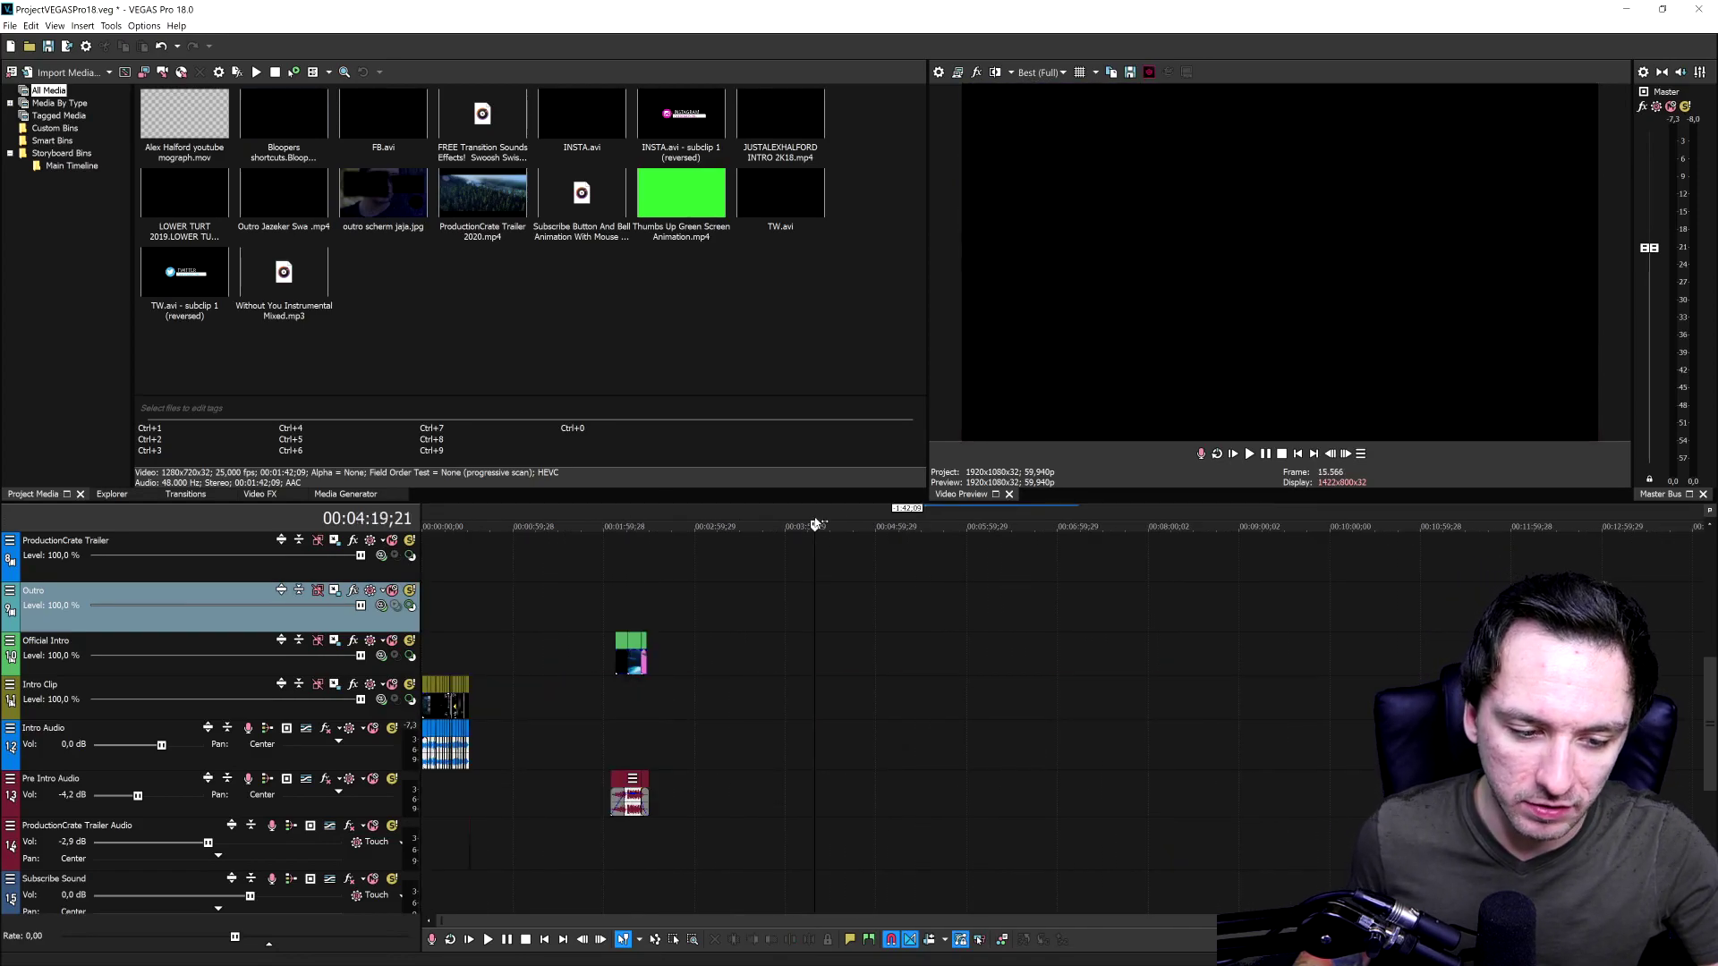
pyautogui.click(1285, 526)
pyautogui.scroll(5, 1289, 524)
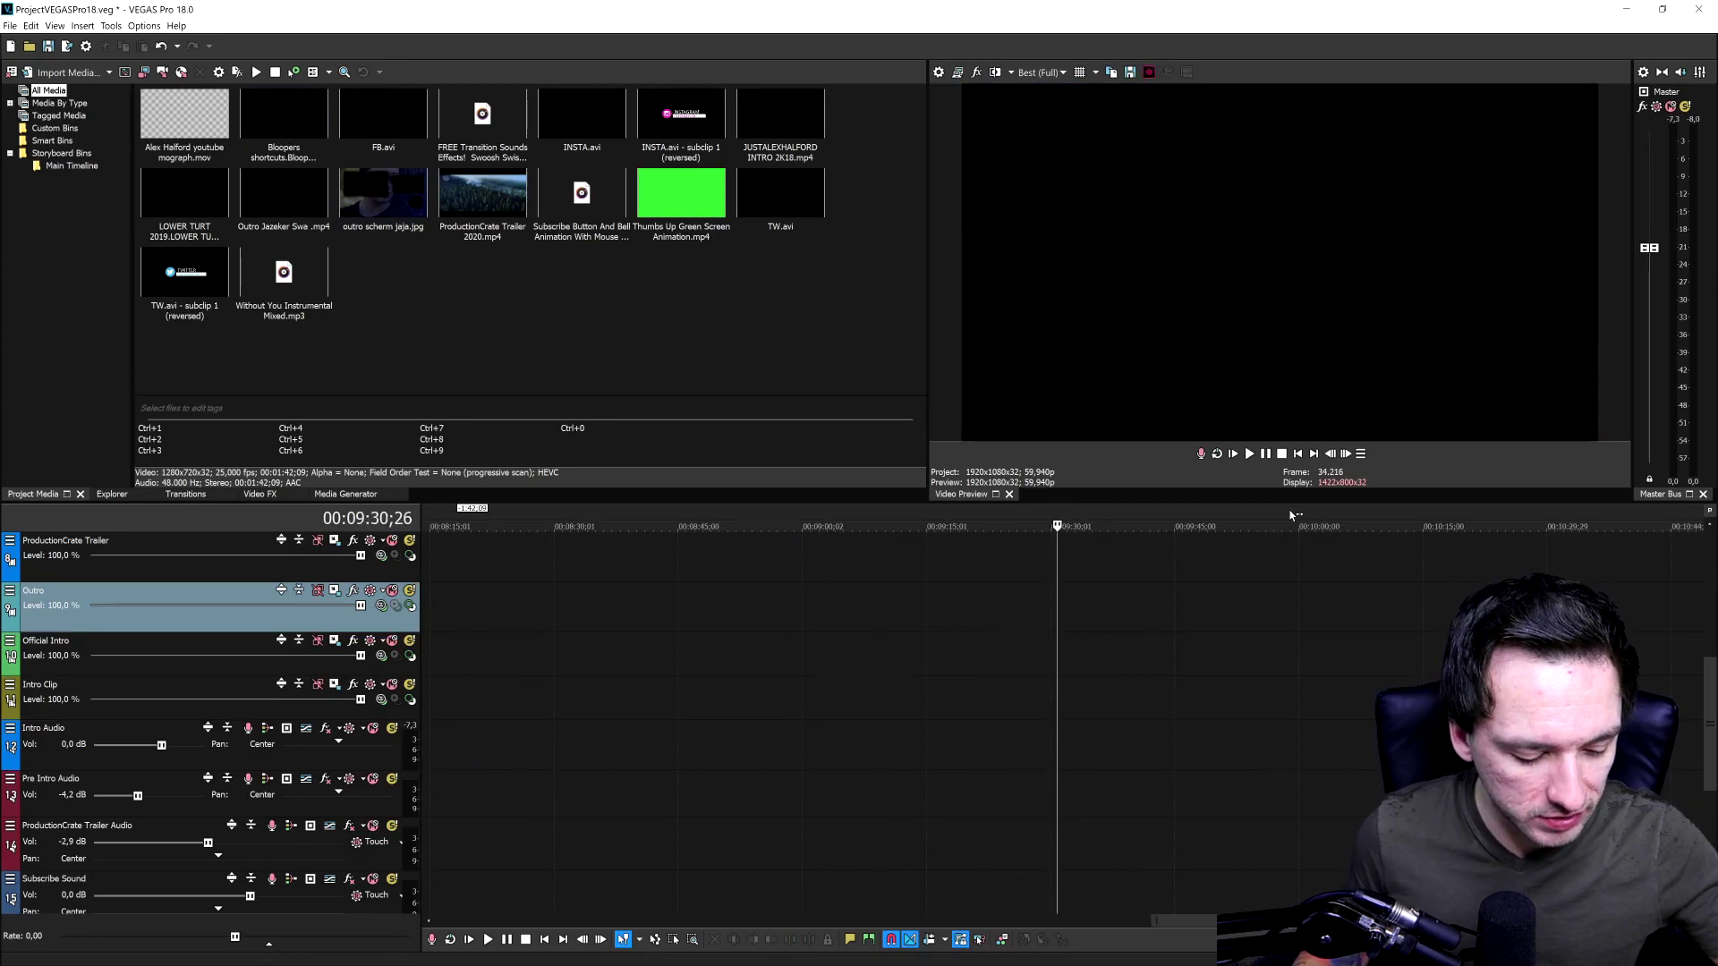
pyautogui.hotkey('ctrl', 'Home')
pyautogui.scroll(5, 716, 743)
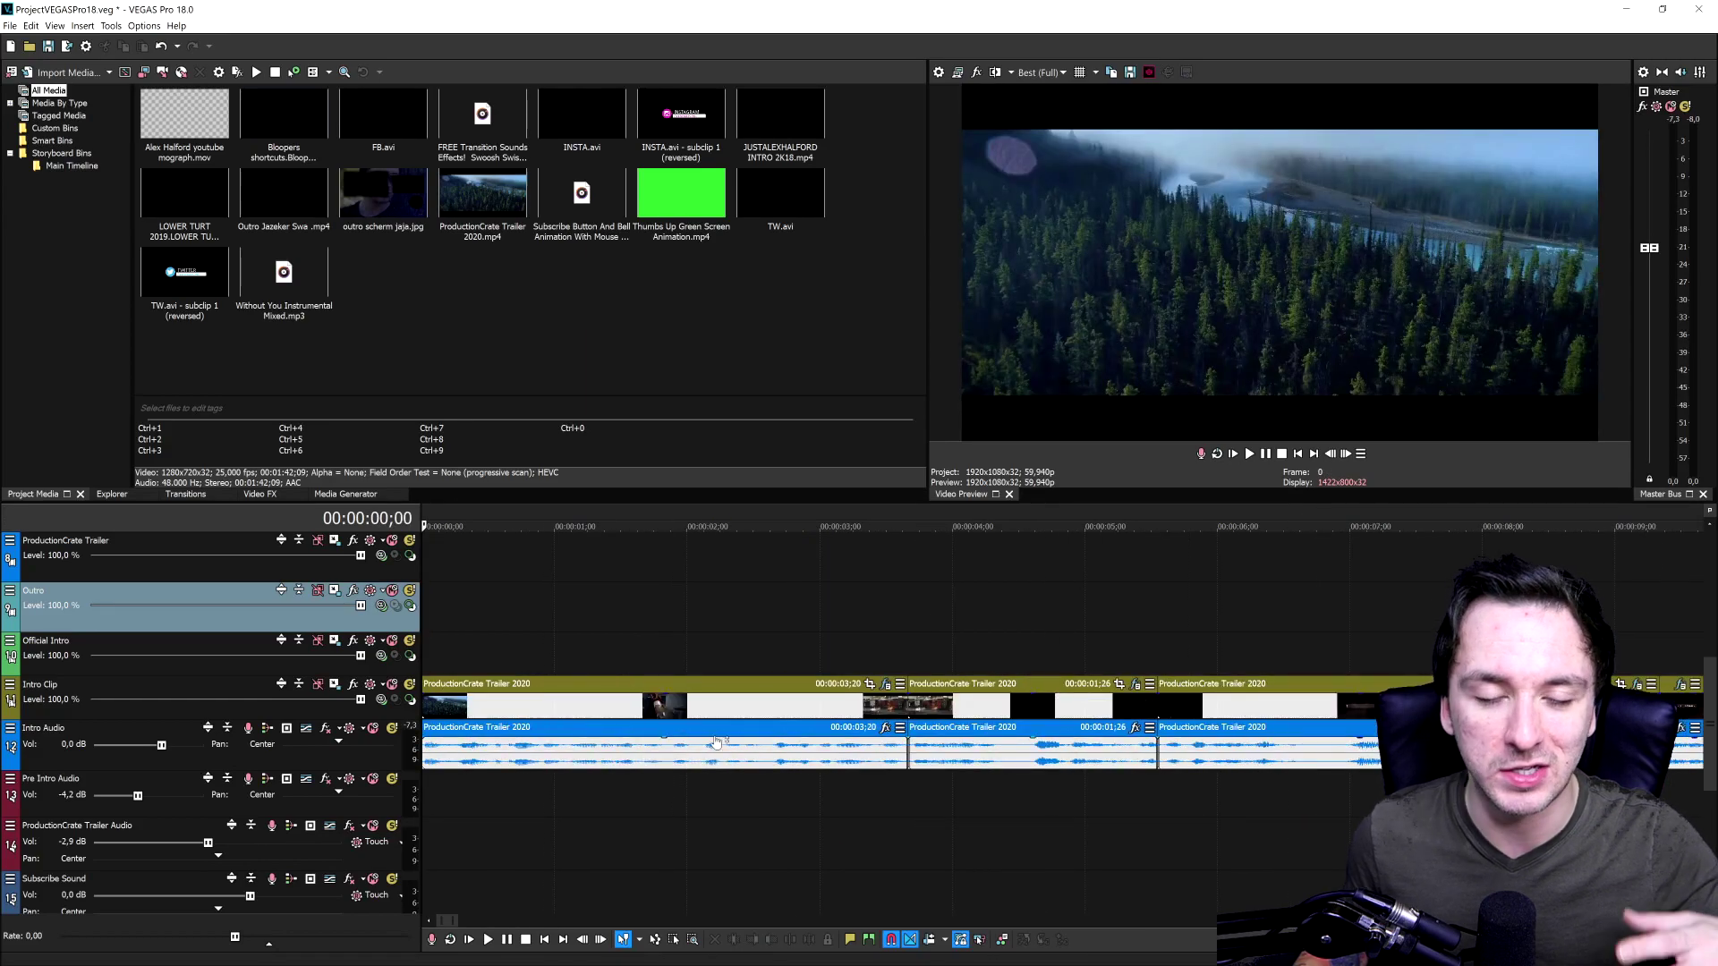
pyautogui.scroll(-4, 716, 743)
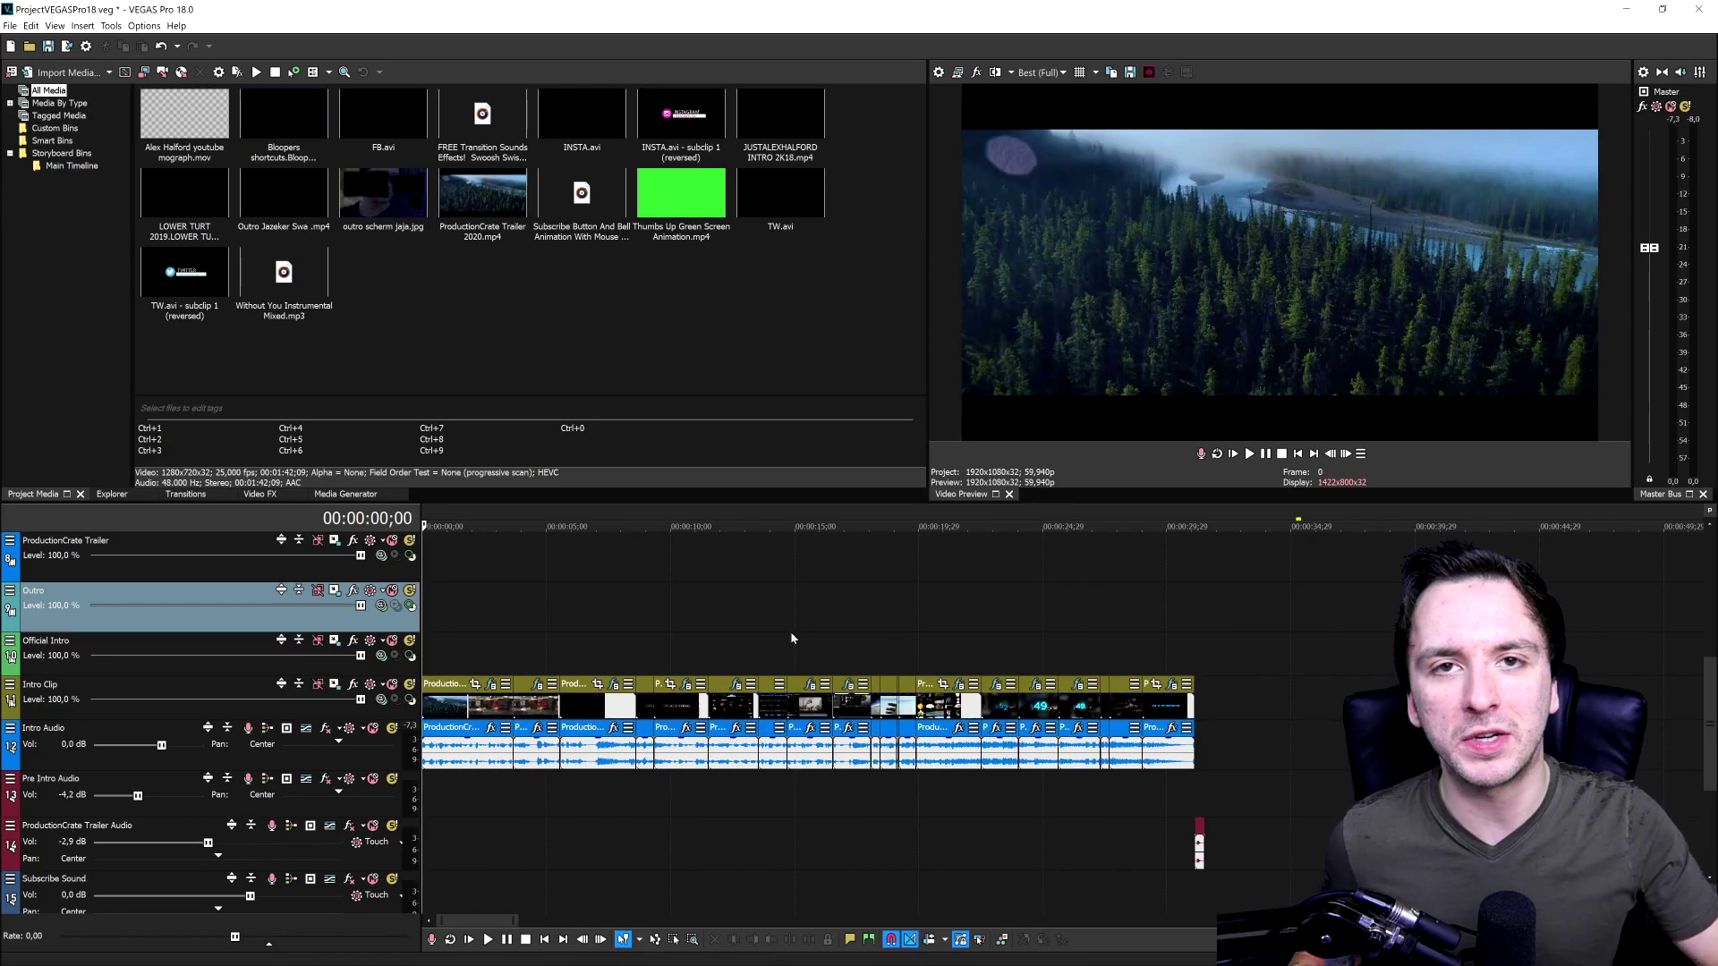
pyautogui.click(595, 581)
pyautogui.click(654, 578)
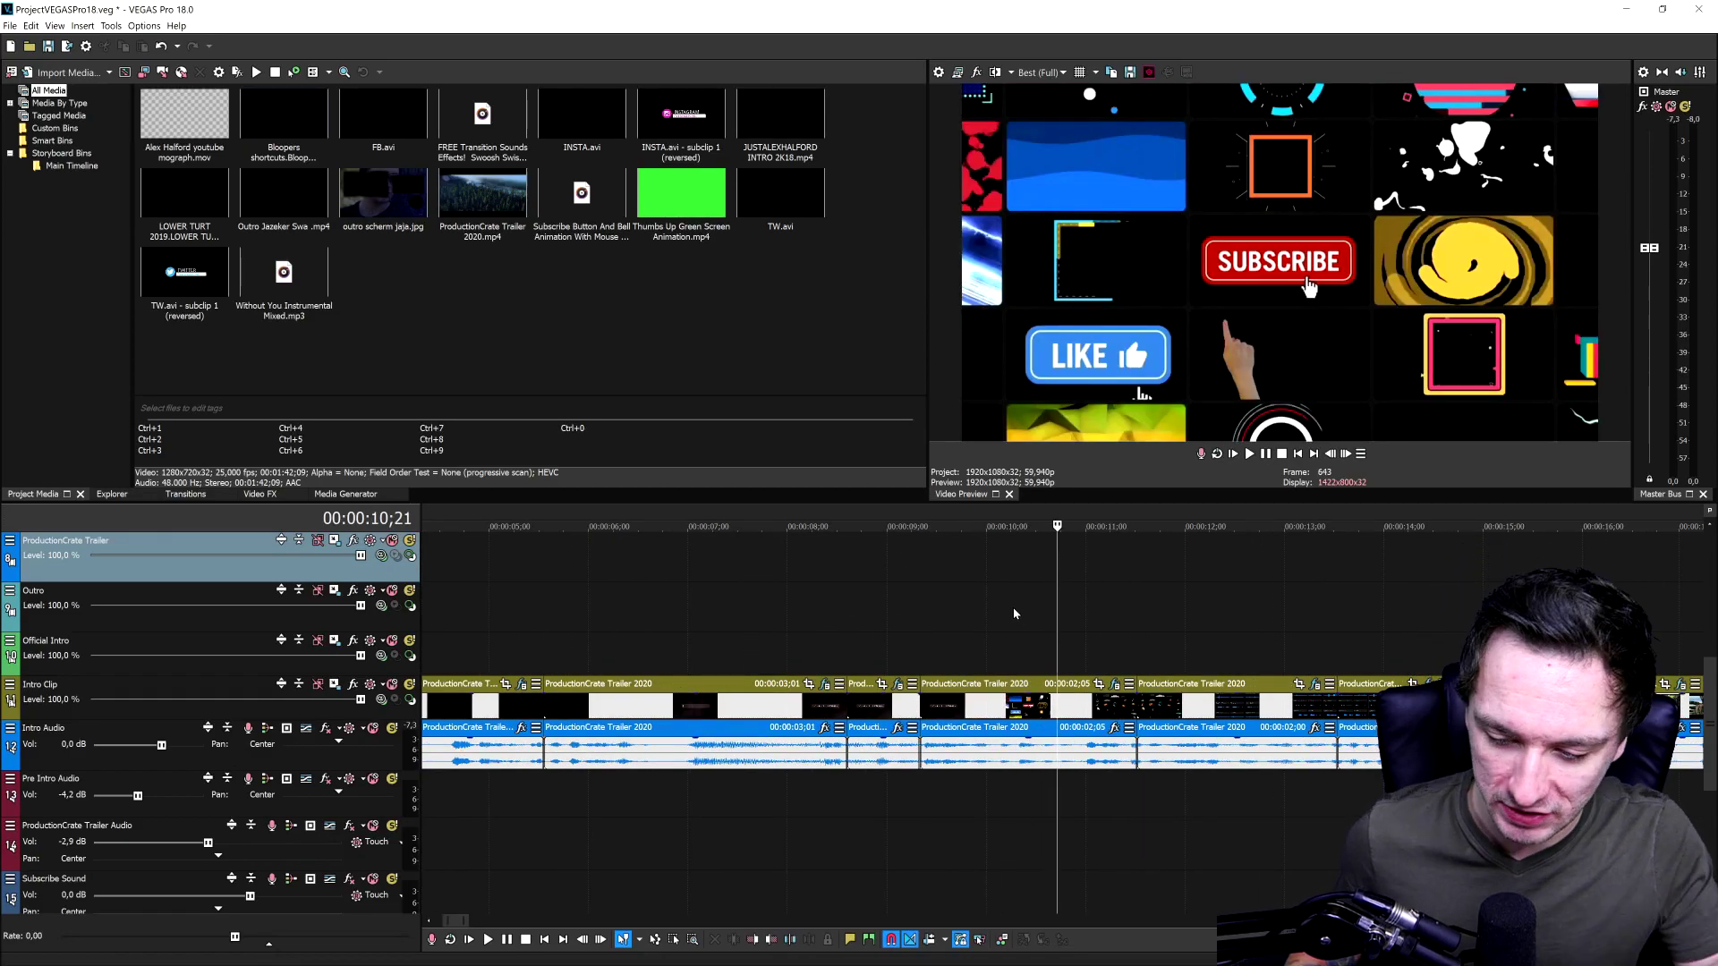
pyautogui.scroll(-5, 1017, 626)
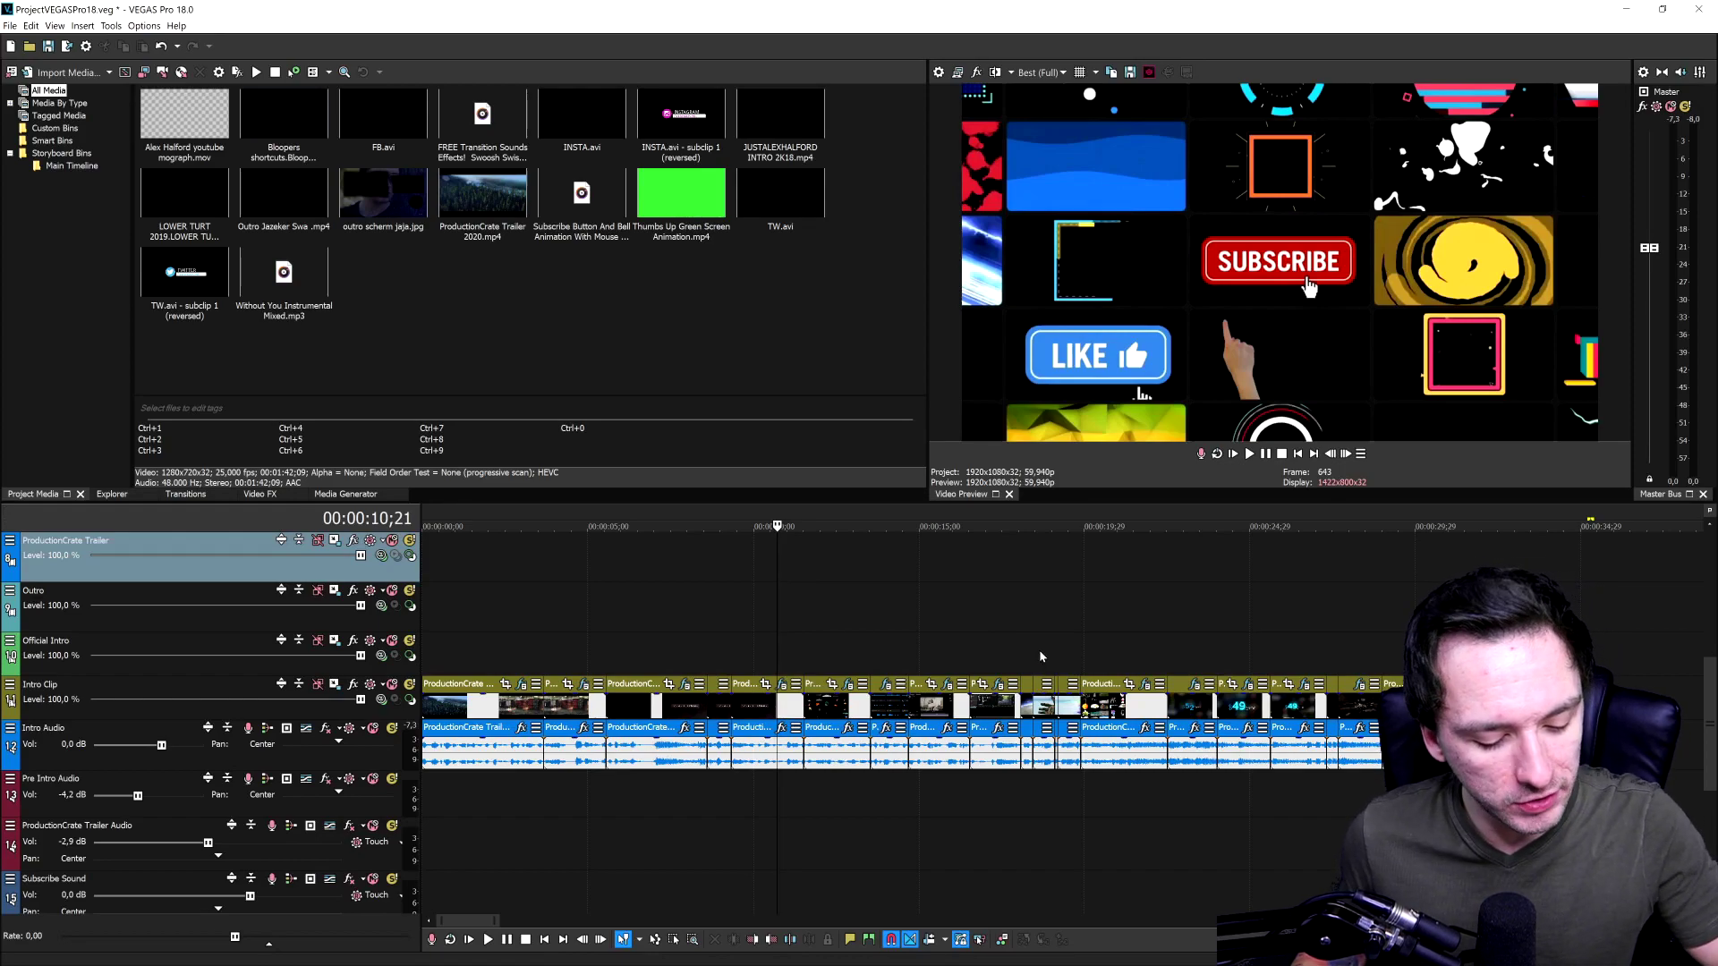
# Step: Undo the trailer cuts with five Ctrl+Z presses until one 31;02 clip remains, then zoom the timeline
pyautogui.hotkey('ctrl', 'z')
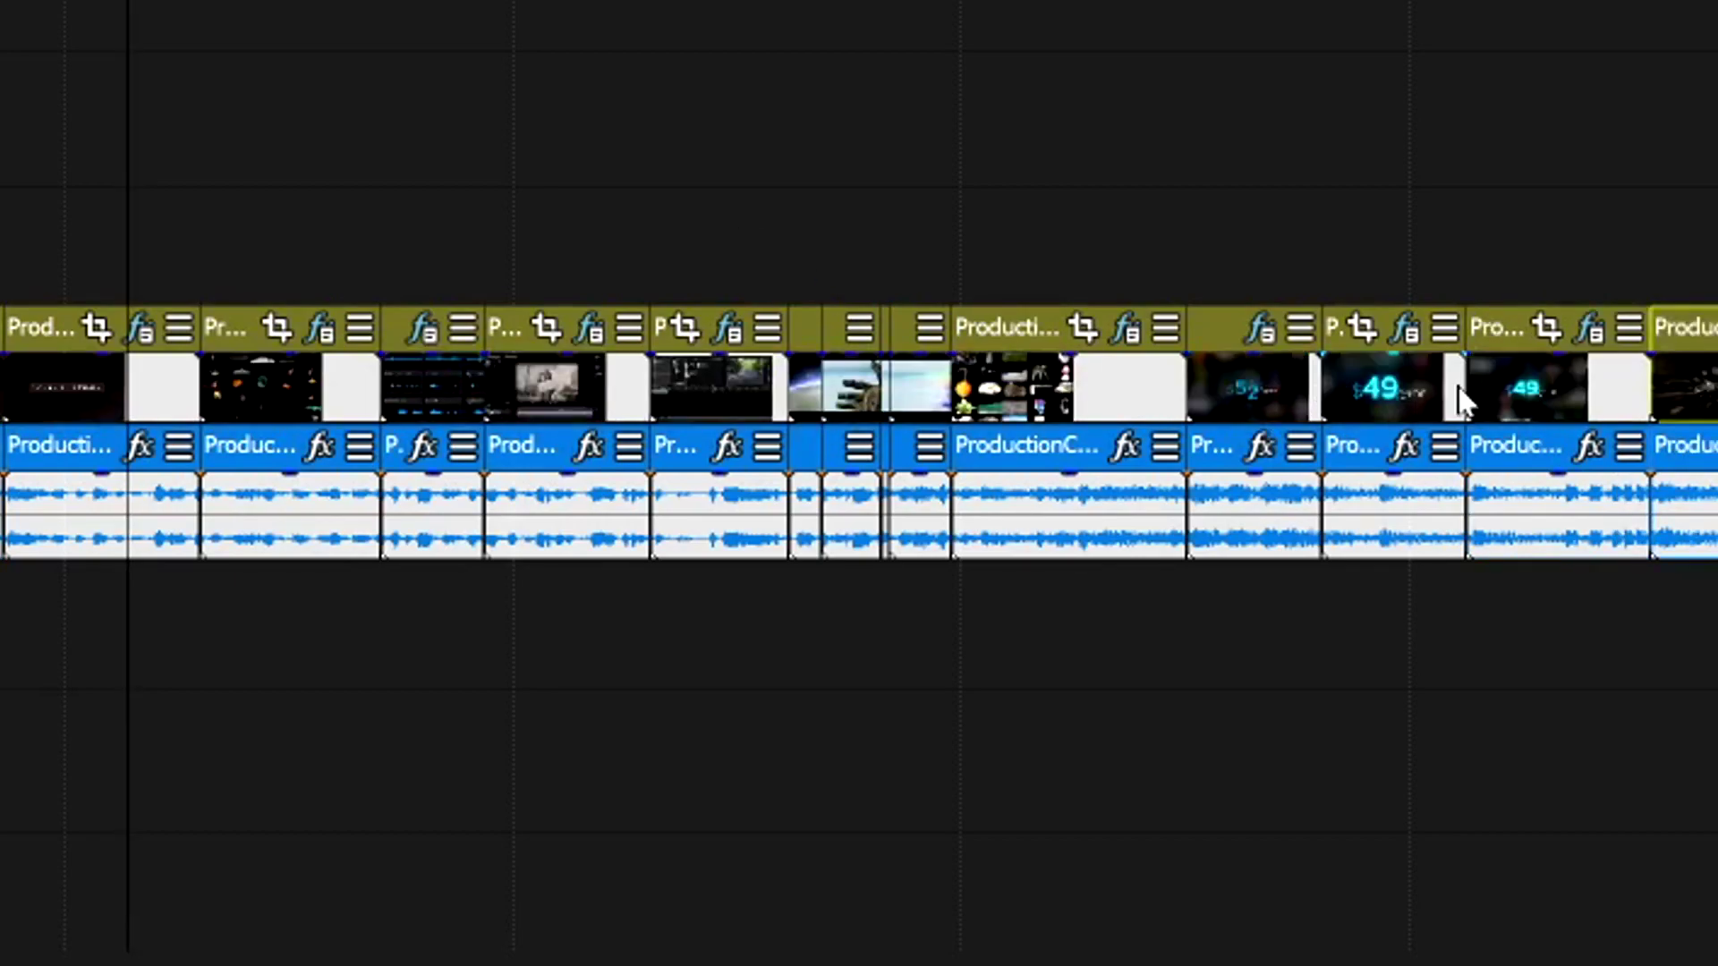
pyautogui.hotkey('ctrl', 'z')
pyautogui.hotkey('ctrl', 'z')
pyautogui.hotkey('ctrl', 'z')
pyautogui.hotkey('ctrl', 'z')
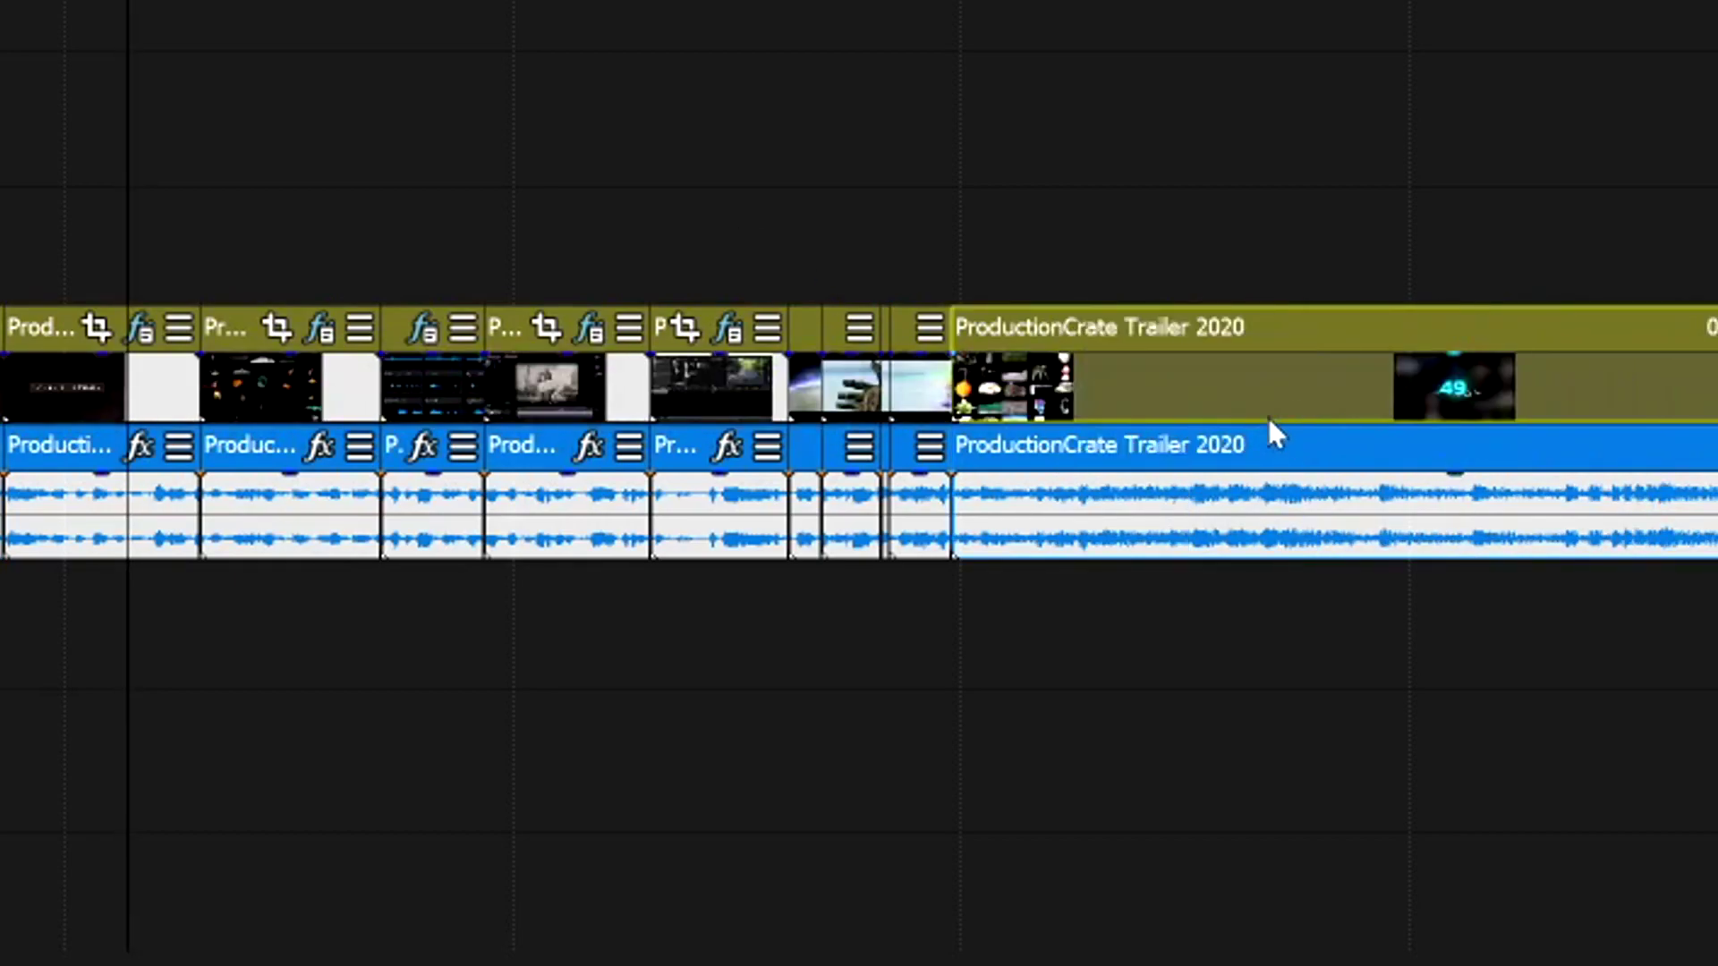
pyautogui.hotkey('ctrl', 'z')
pyautogui.hotkey('ctrl', 'z')
pyautogui.hotkey('ctrl', 'z')
pyautogui.hotkey('ctrl', 'z')
pyautogui.hotkey('ctrl', 'z')
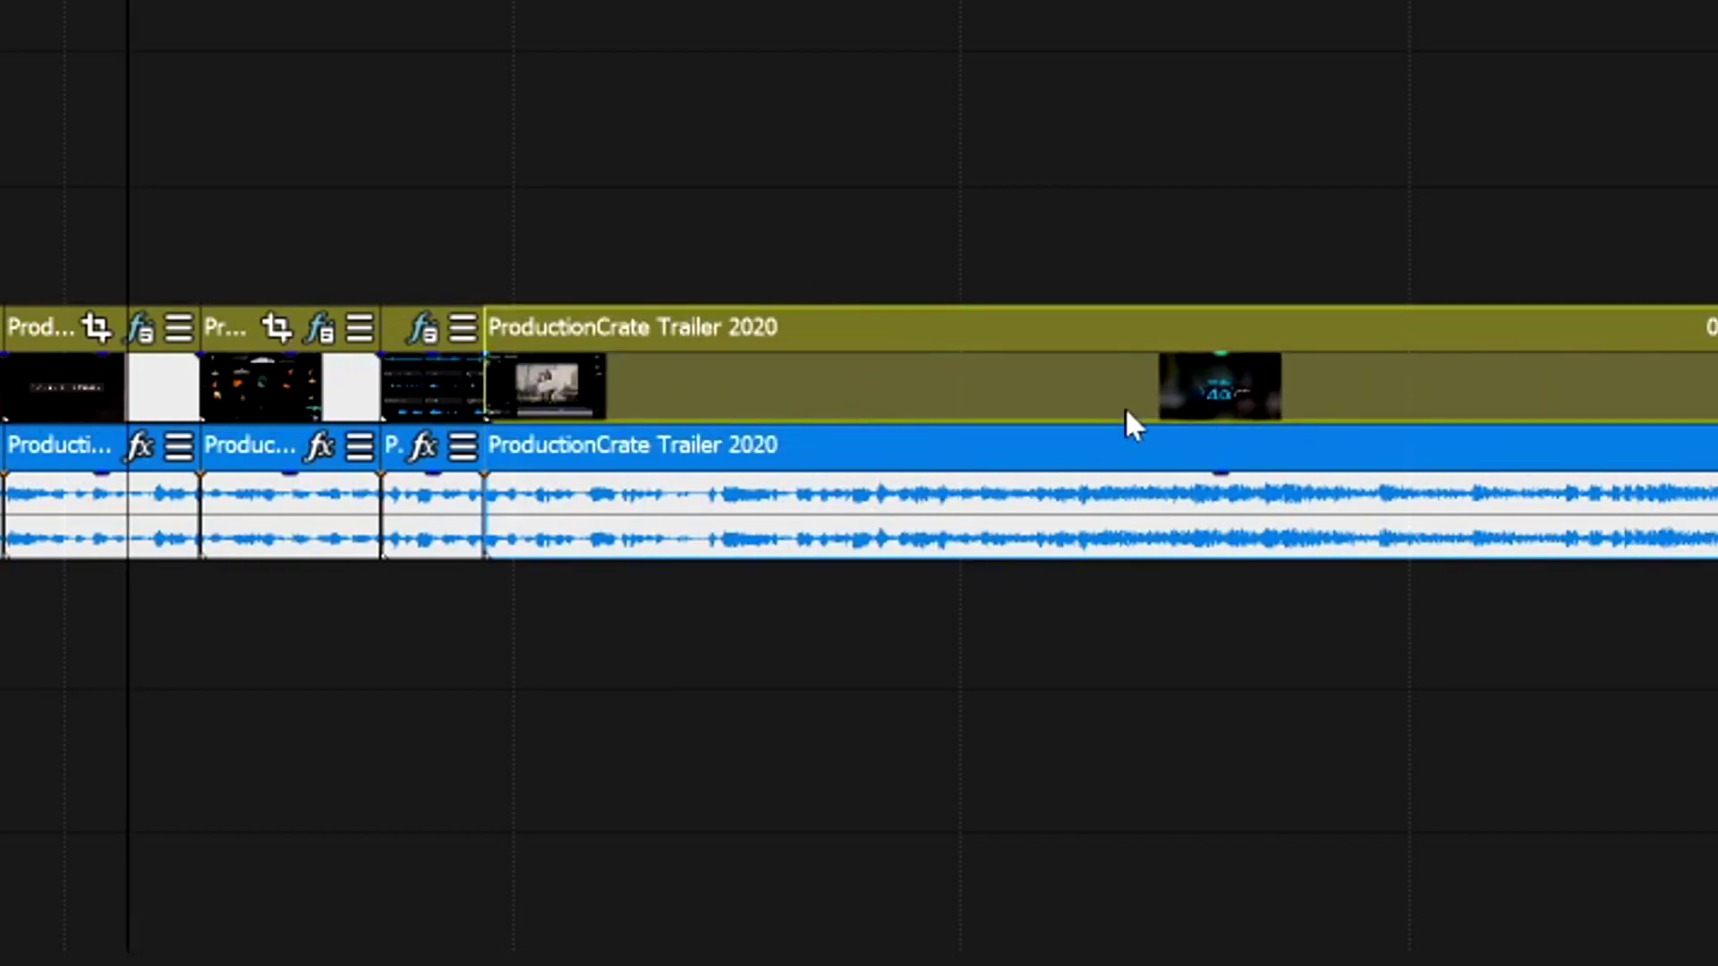
pyautogui.hotkey('ctrl', 'z')
pyautogui.hotkey('ctrl', 'z')
pyautogui.hotkey('ctrl', 'z')
pyautogui.hotkey('ctrl', 'z')
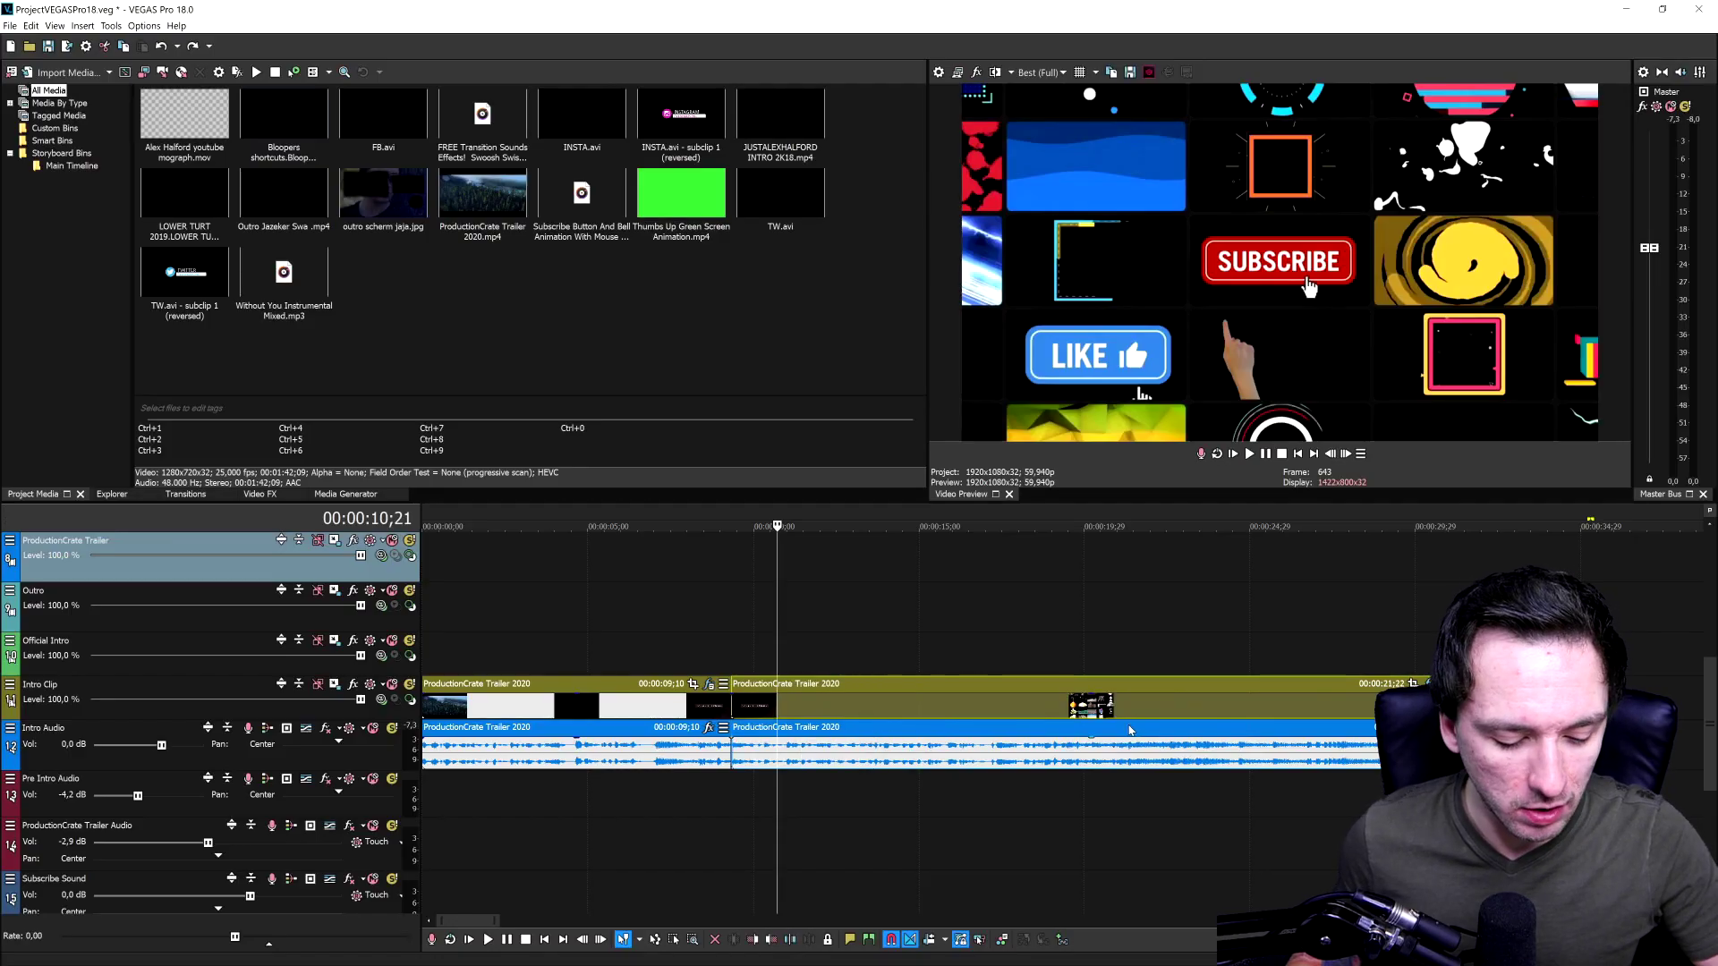
pyautogui.hotkey('ctrl', 'z')
pyautogui.scroll(-3, 754, 716)
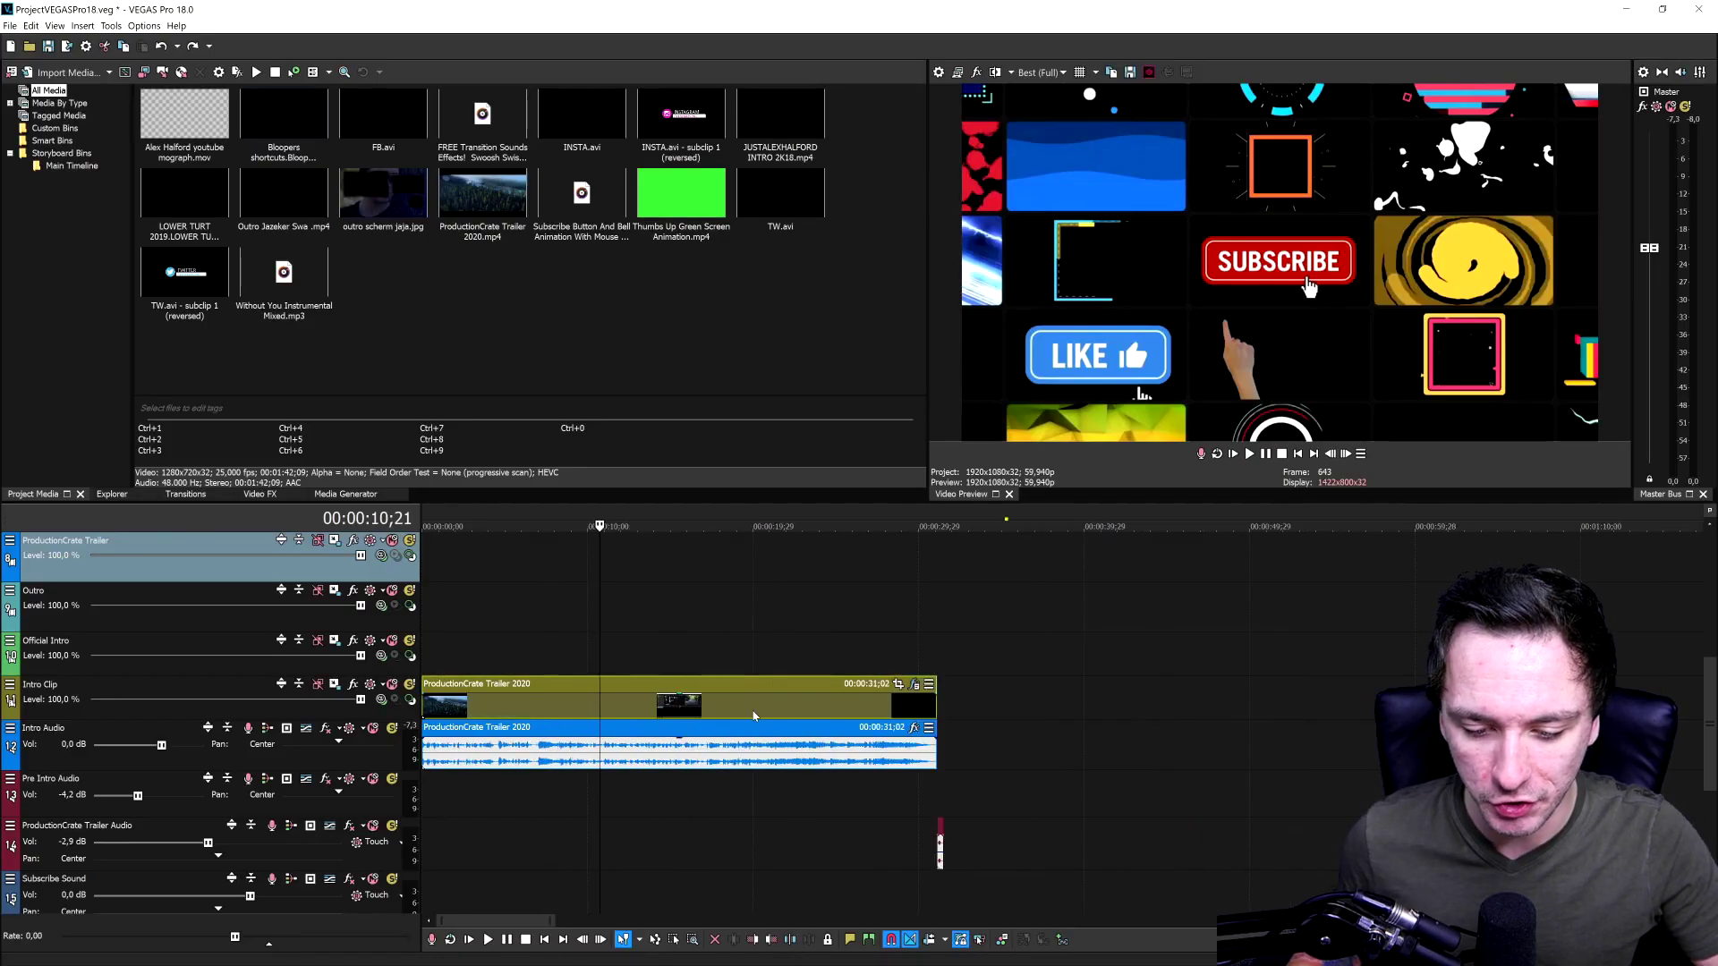
pyautogui.scroll(2, 753, 716)
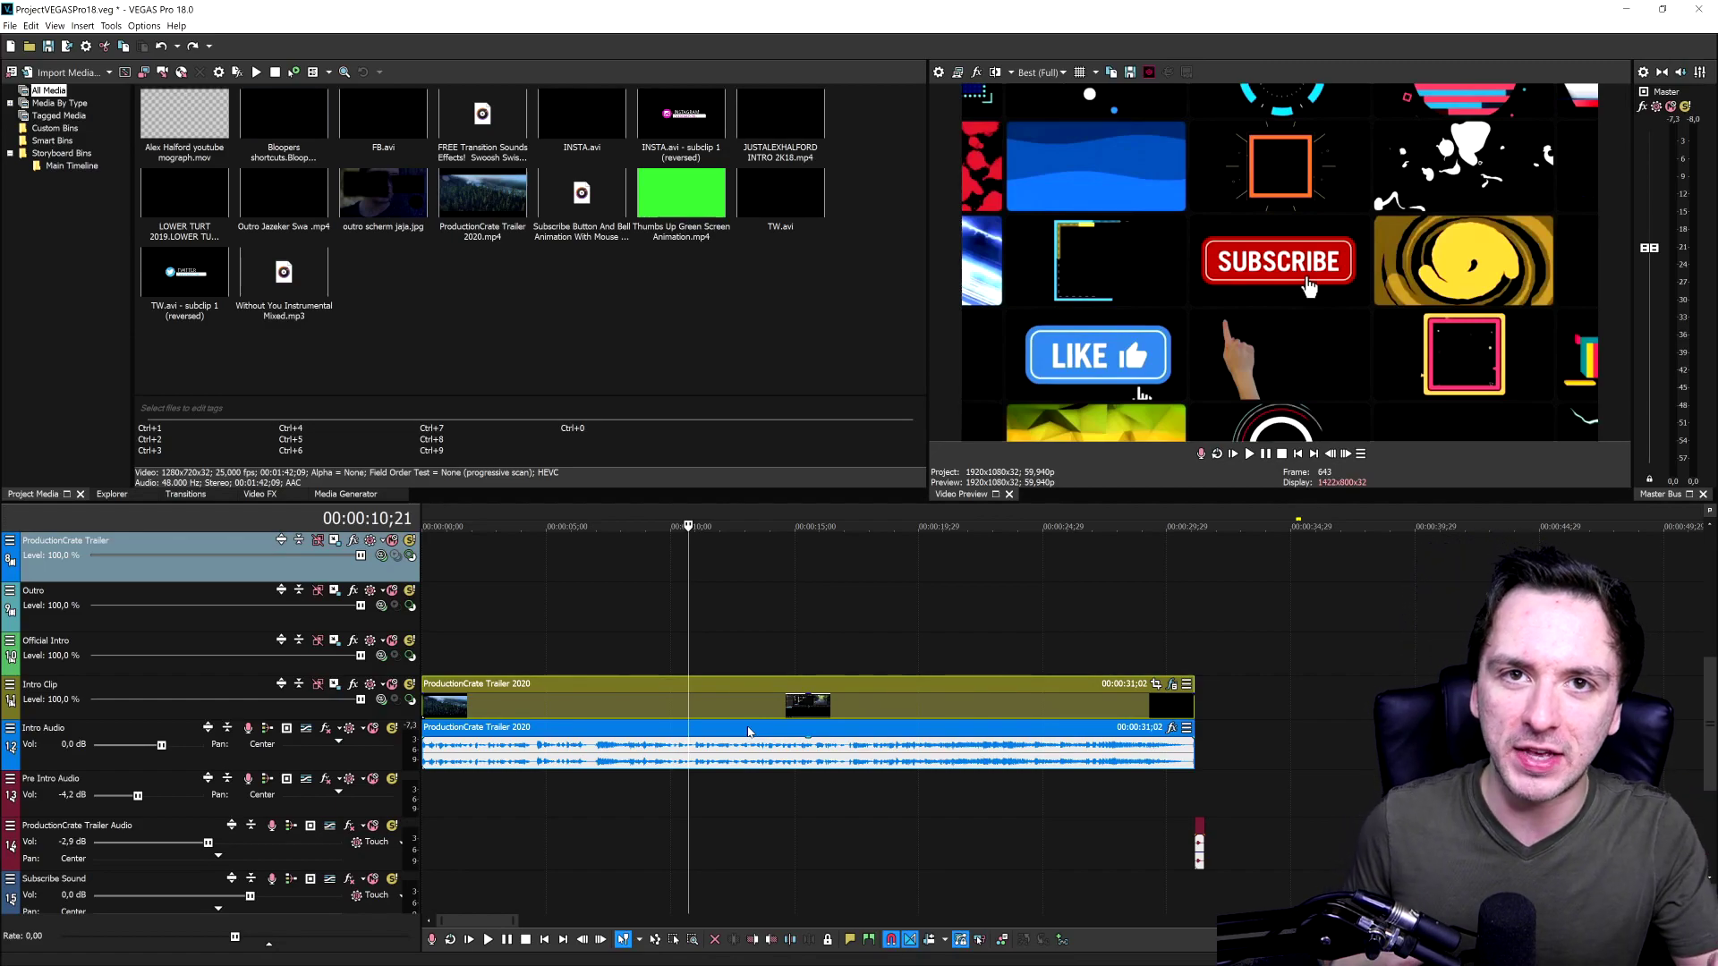
pyautogui.scroll(-5, 757, 725)
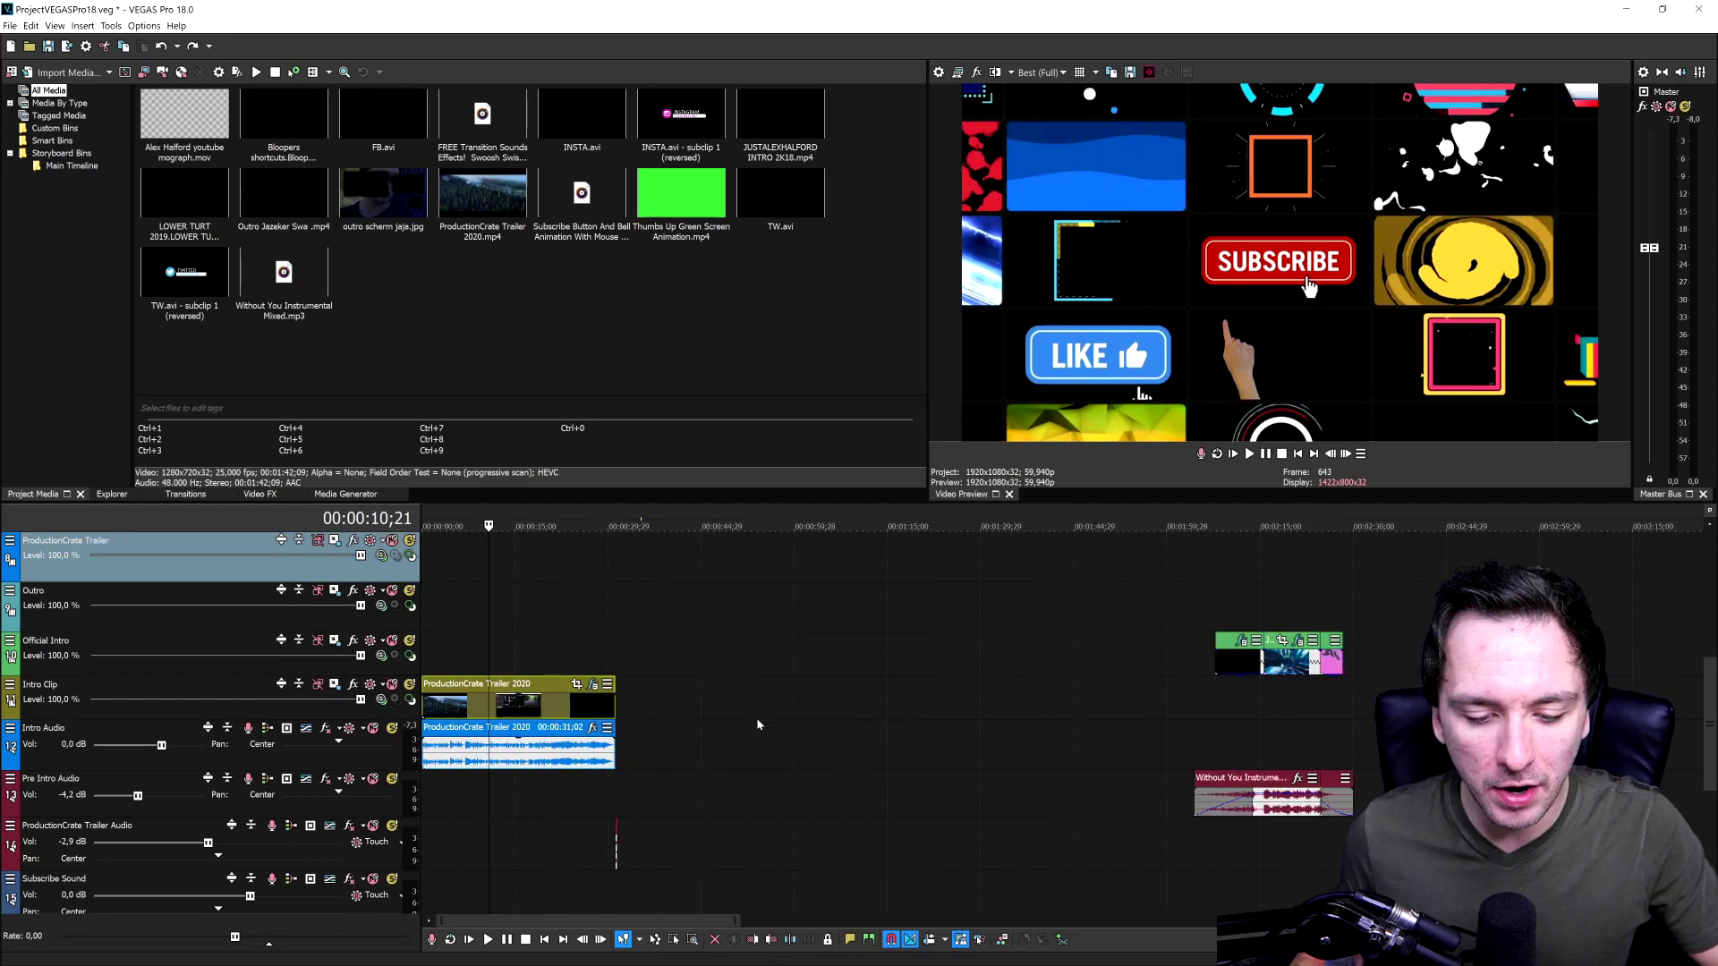
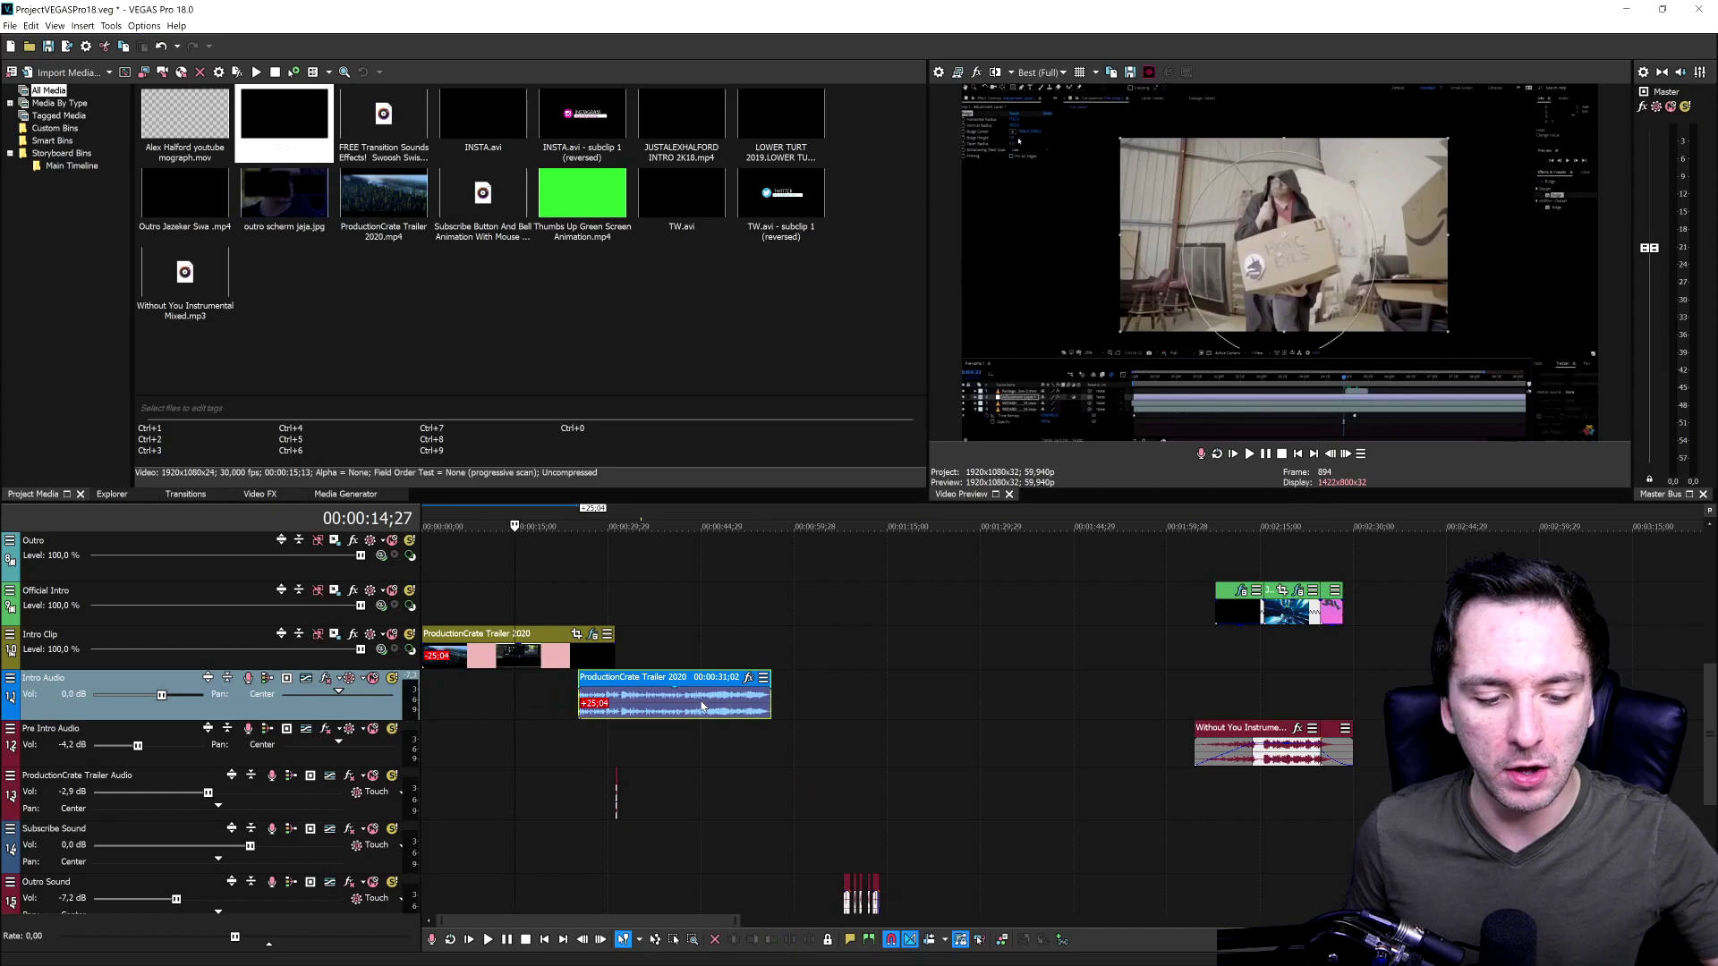
# Step: Undo the trailer audio move so it sits back under its video at the timeline start
pyautogui.hotkey('ctrl', 'z')
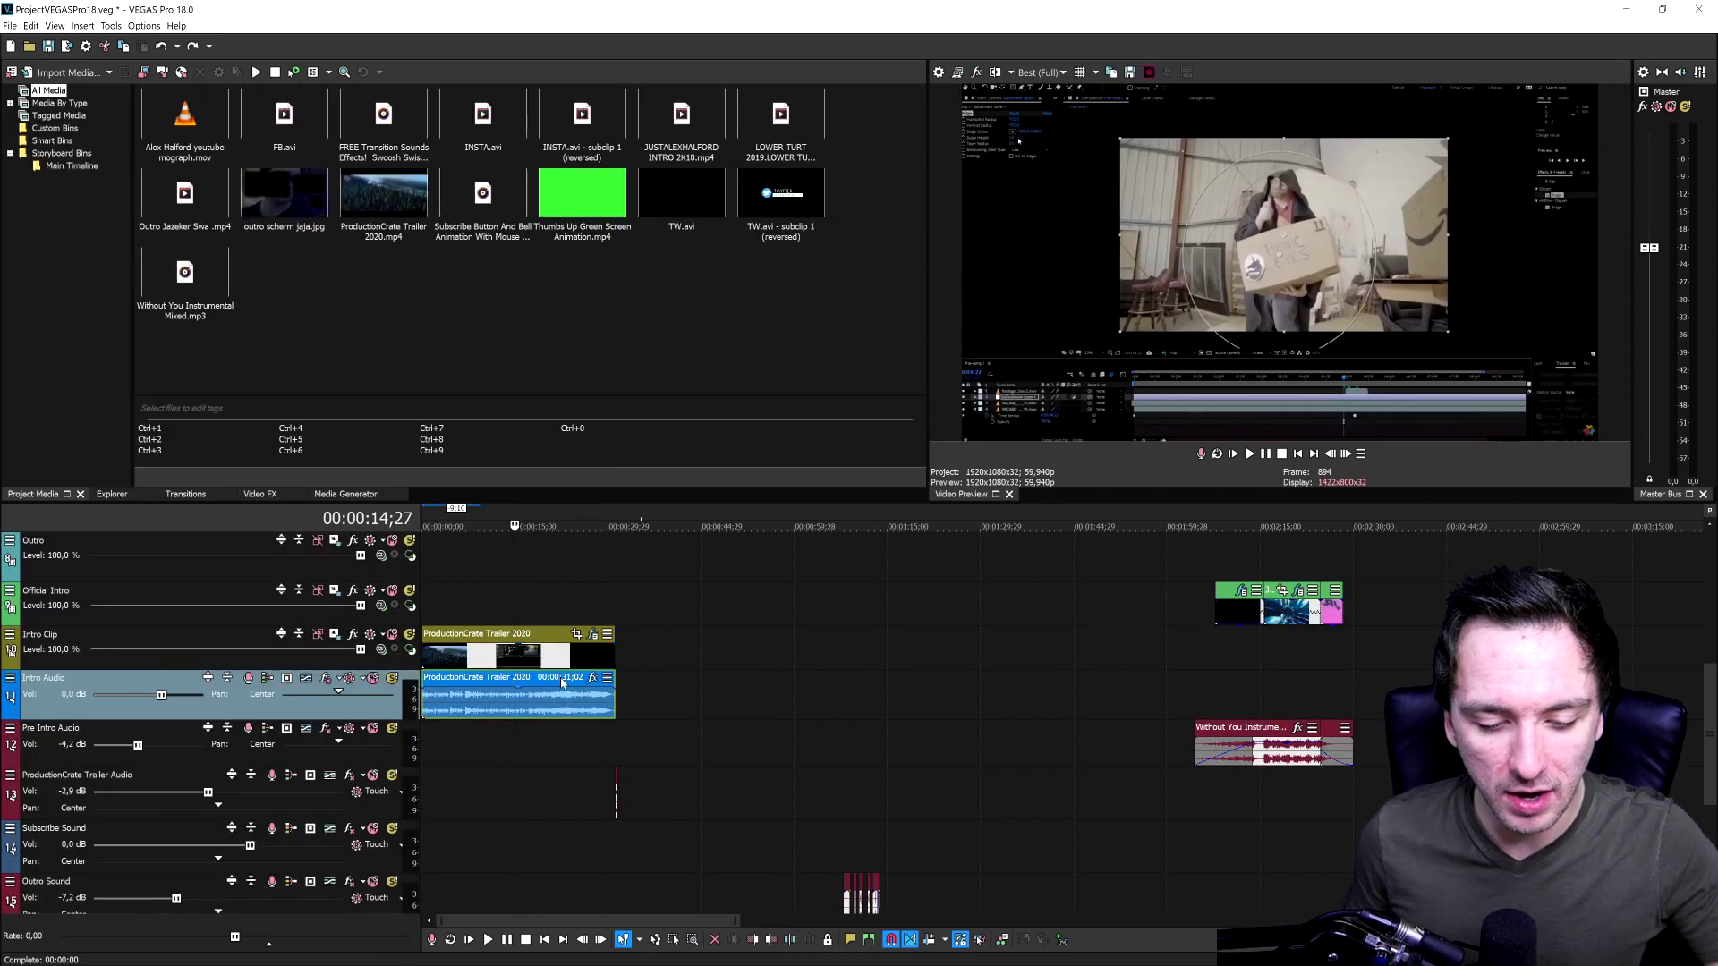
pyautogui.click(683, 667)
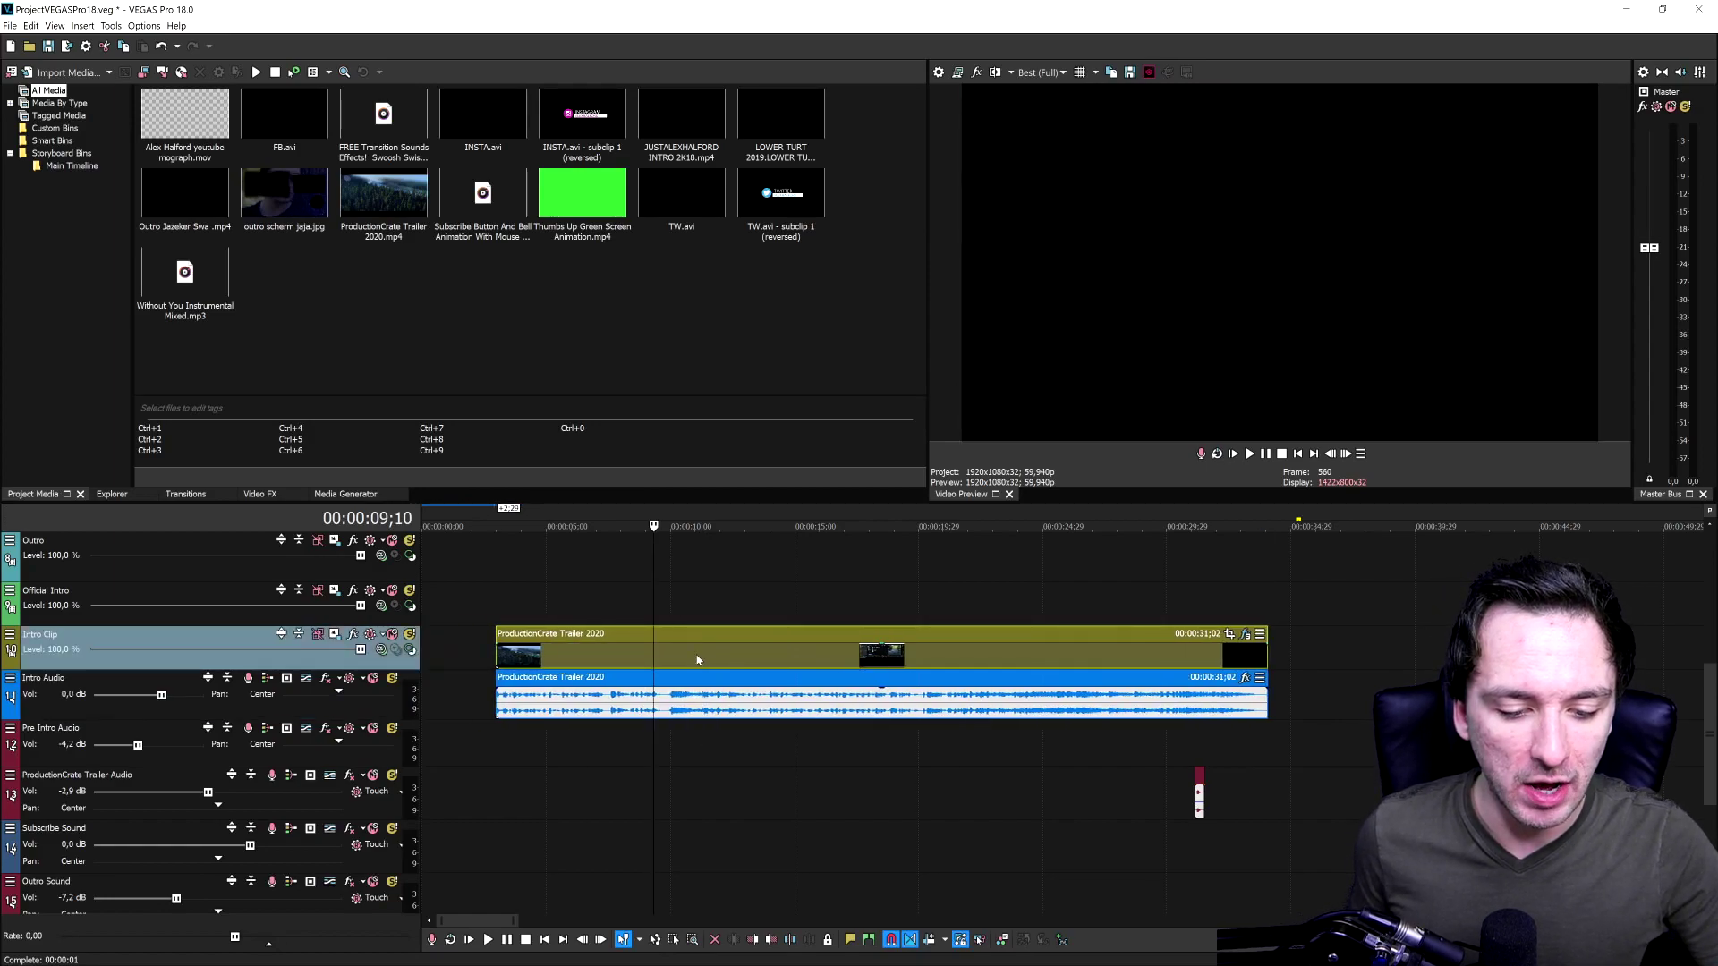
pyautogui.scroll(1, 484, 656)
pyautogui.scroll(-3, 466, 657)
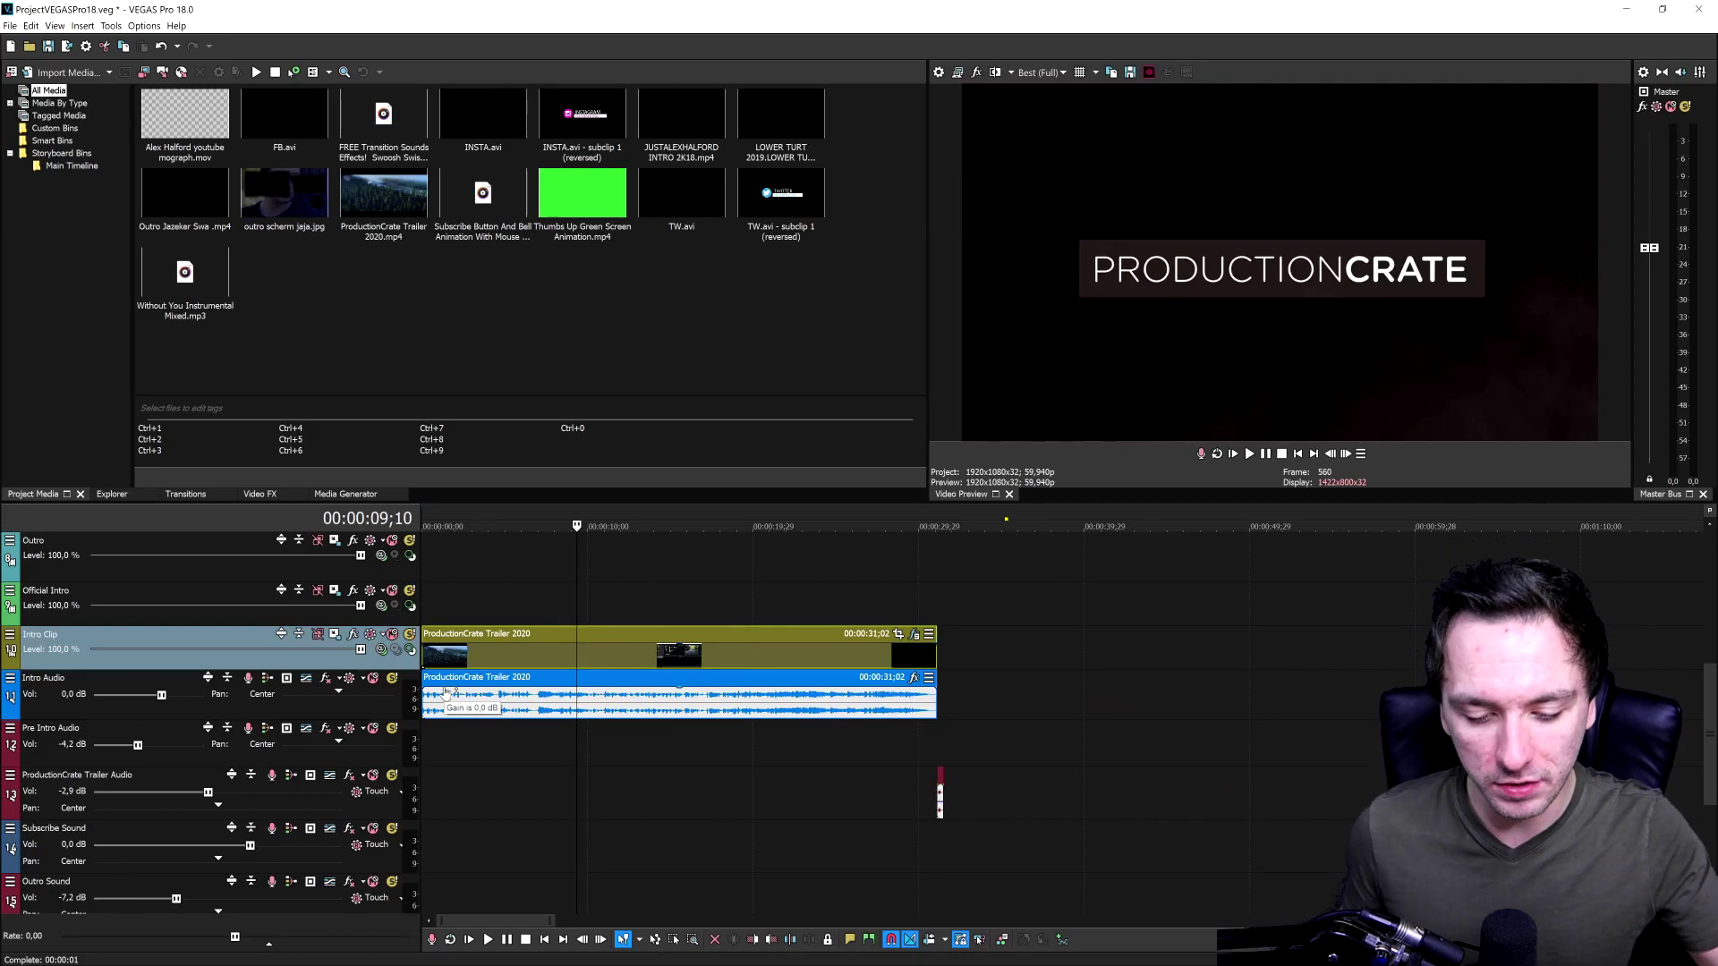
pyautogui.scroll(-2, 450, 653)
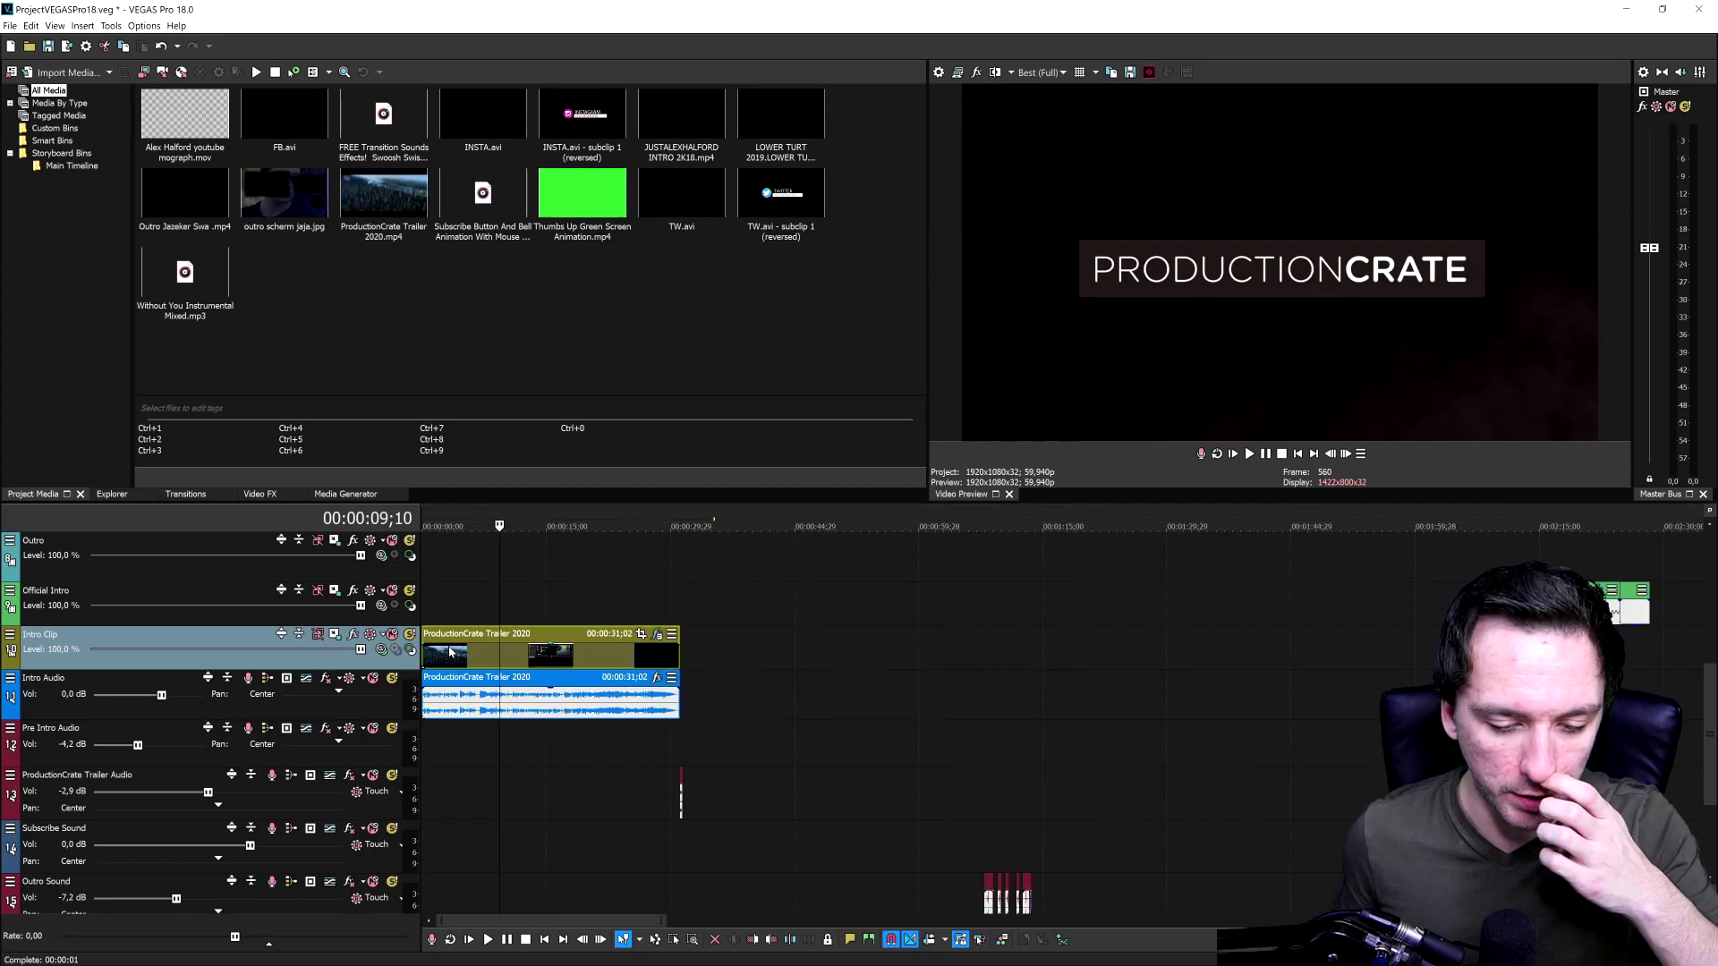
pyautogui.scroll(3, 450, 652)
pyautogui.scroll(-4, 766, 692)
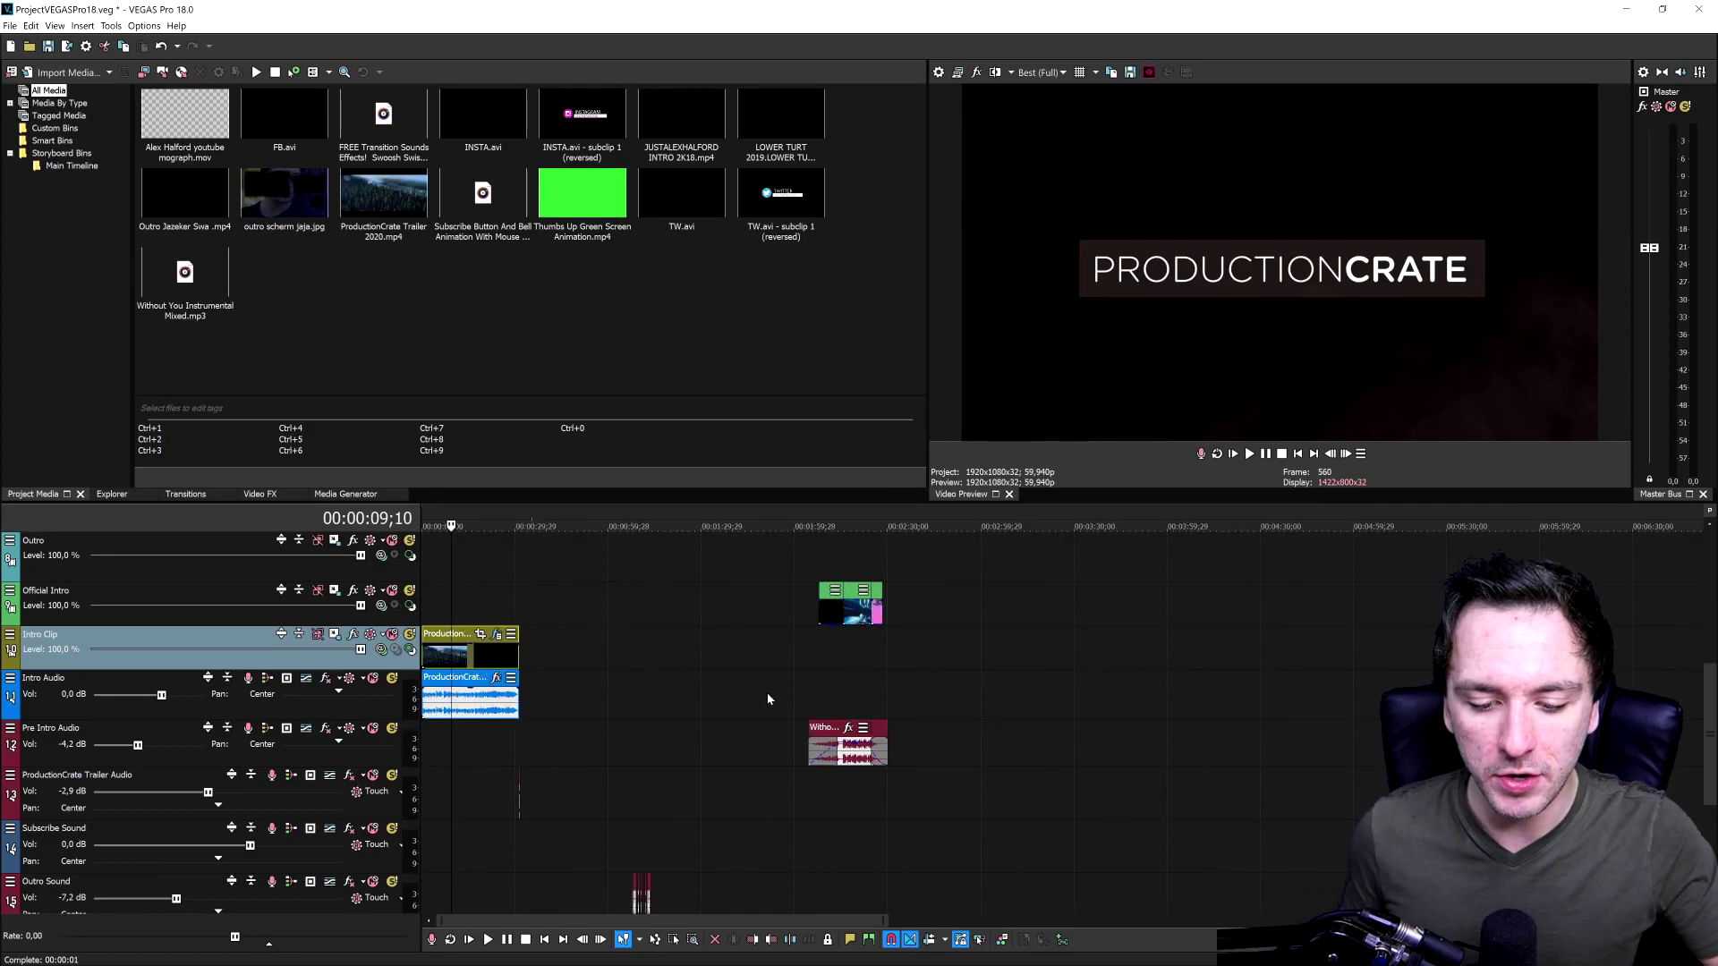
# Step: Check the later clips and delete the two Without You audio clips
pyautogui.click(893, 677)
pyautogui.scroll(5, 893, 677)
pyautogui.scroll(-1, 771, 696)
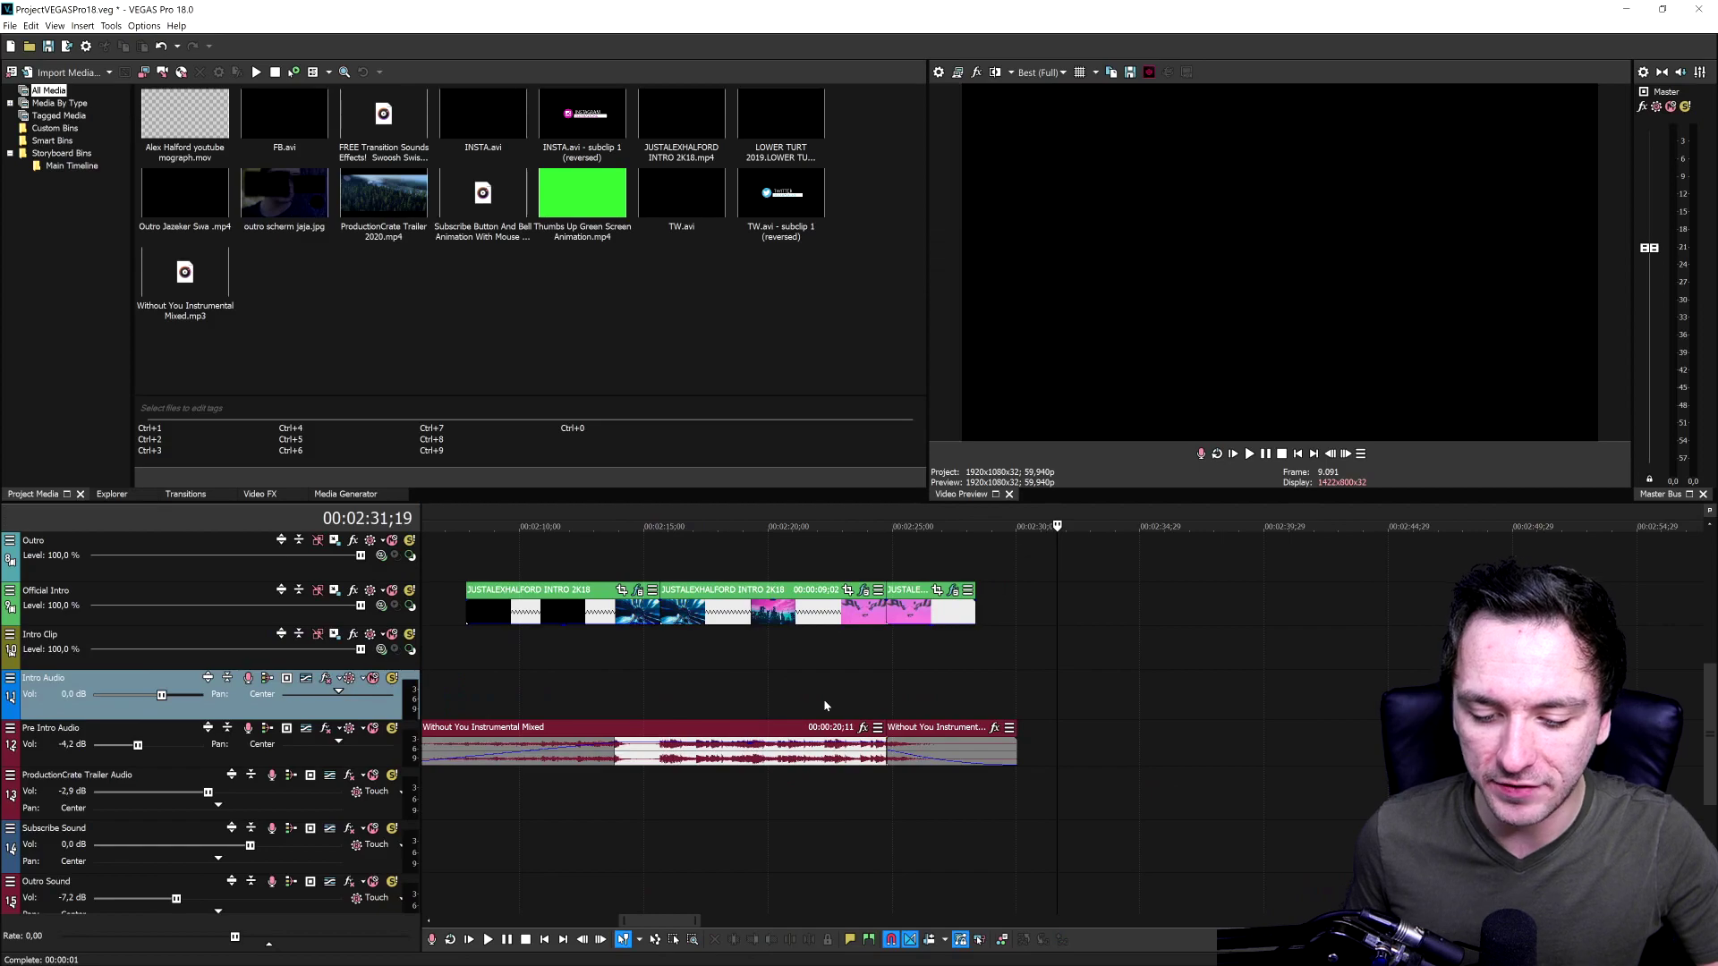
pyautogui.click(743, 604)
pyautogui.hscroll(-6, 895, 680)
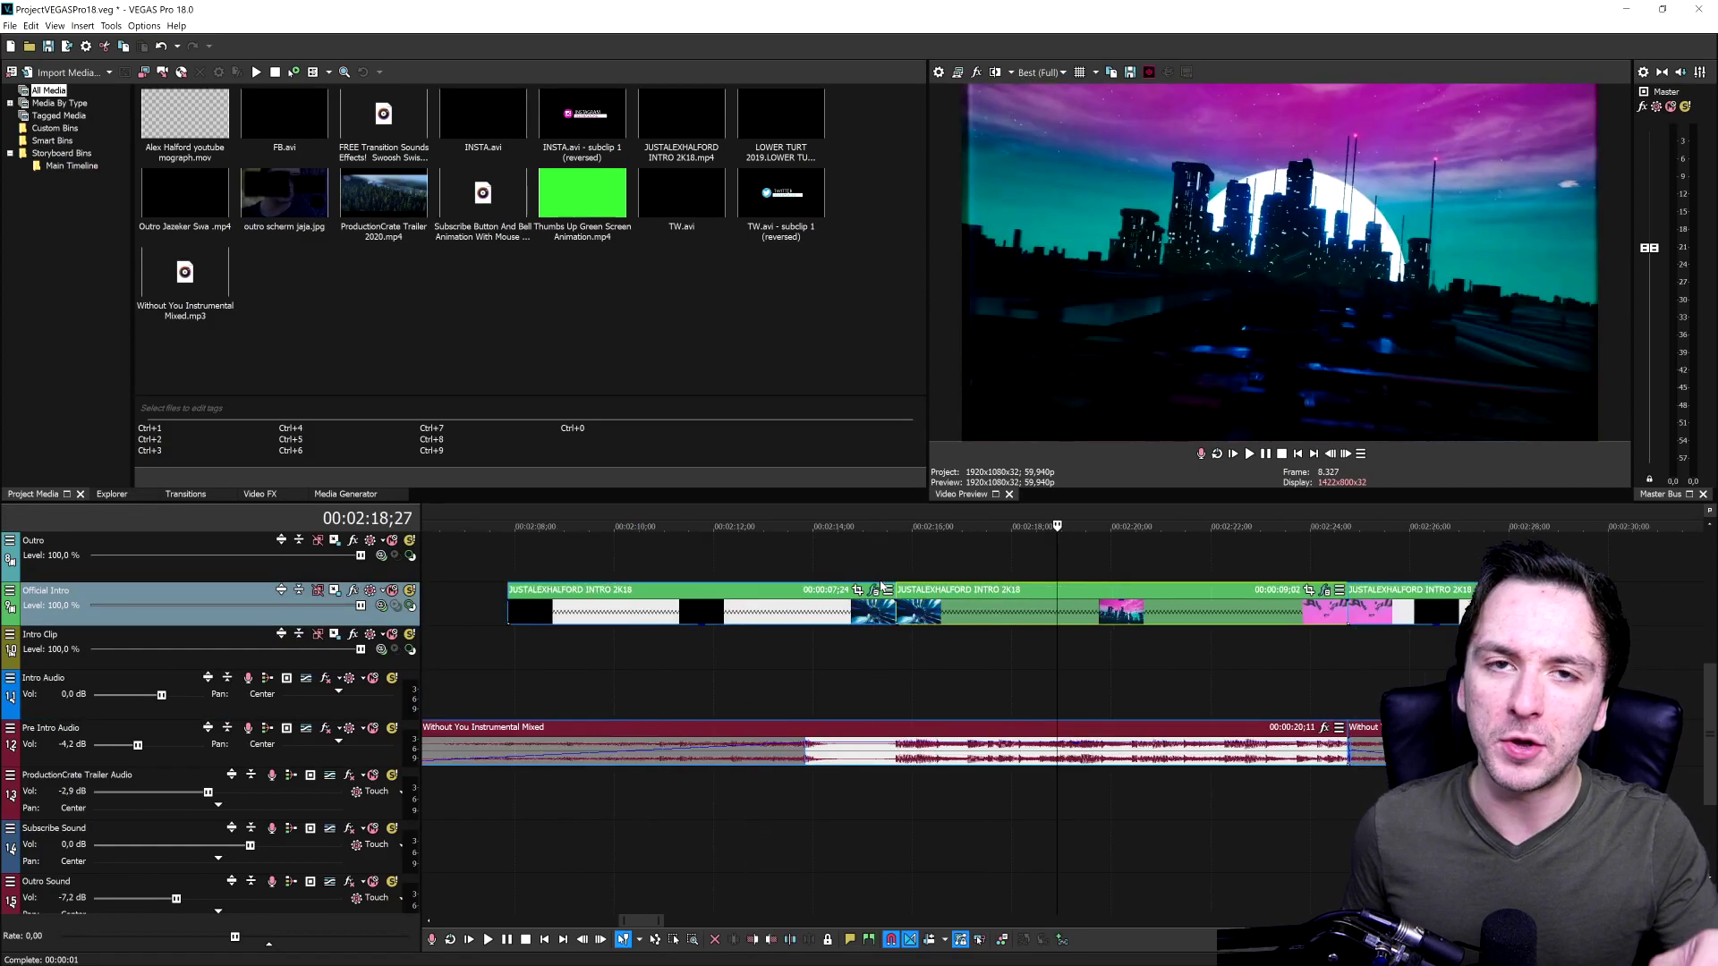
pyautogui.click(1025, 758)
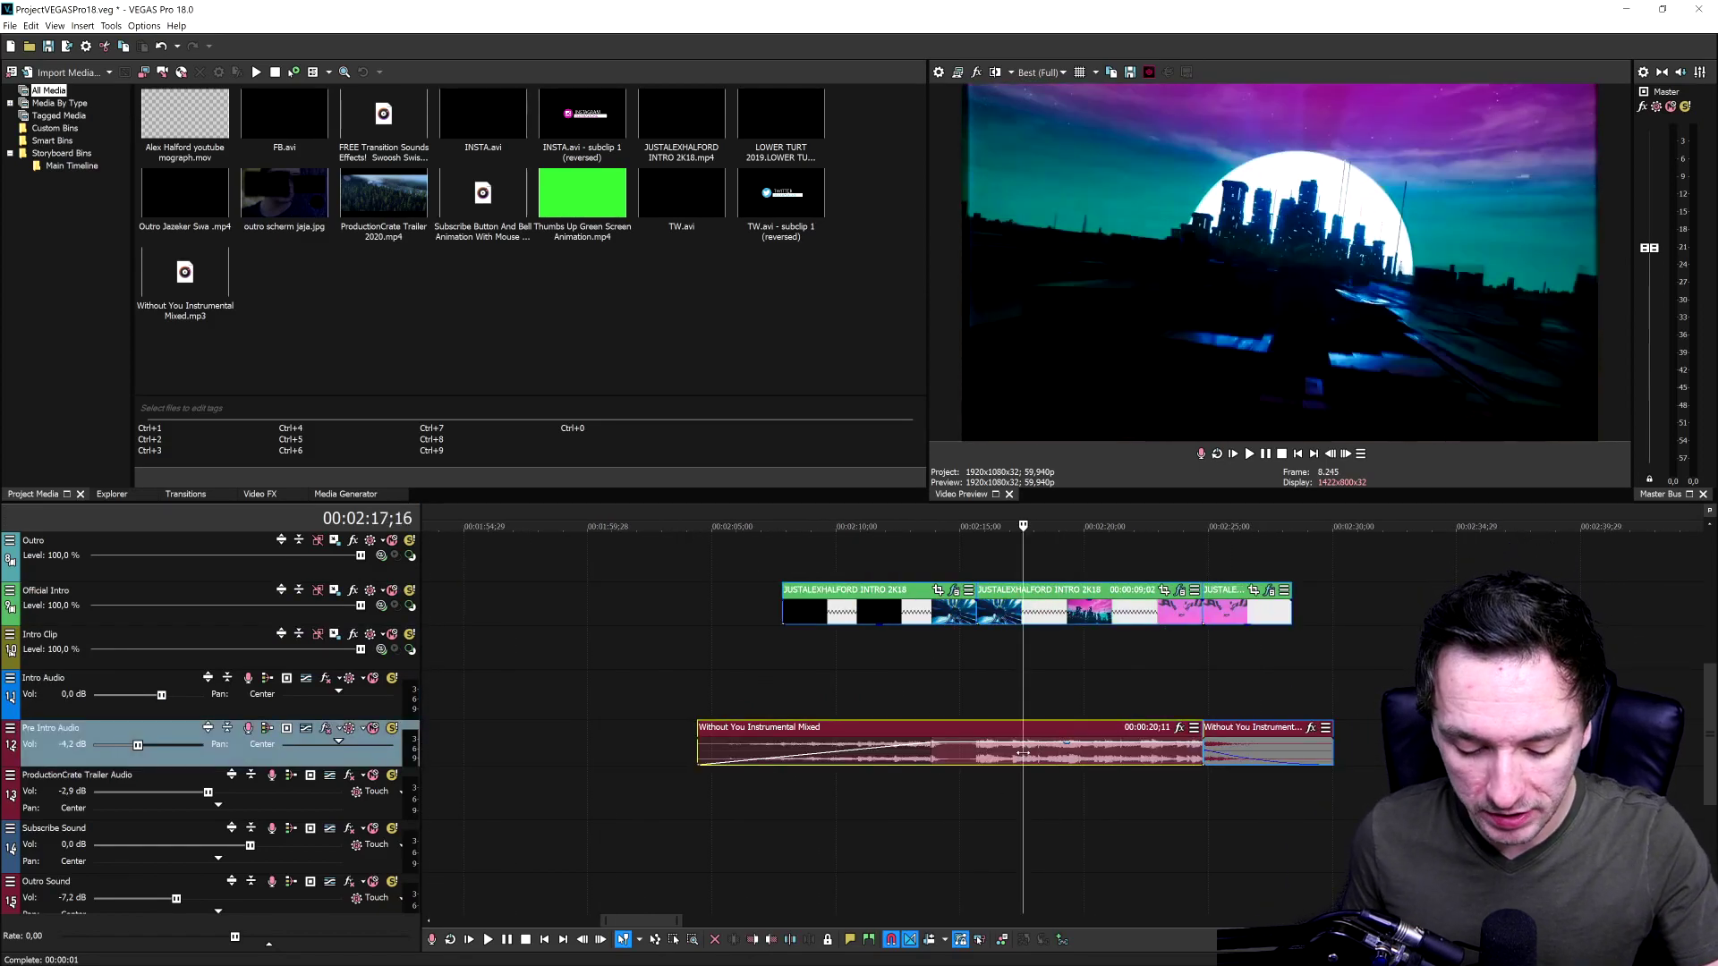
pyautogui.click(1243, 760)
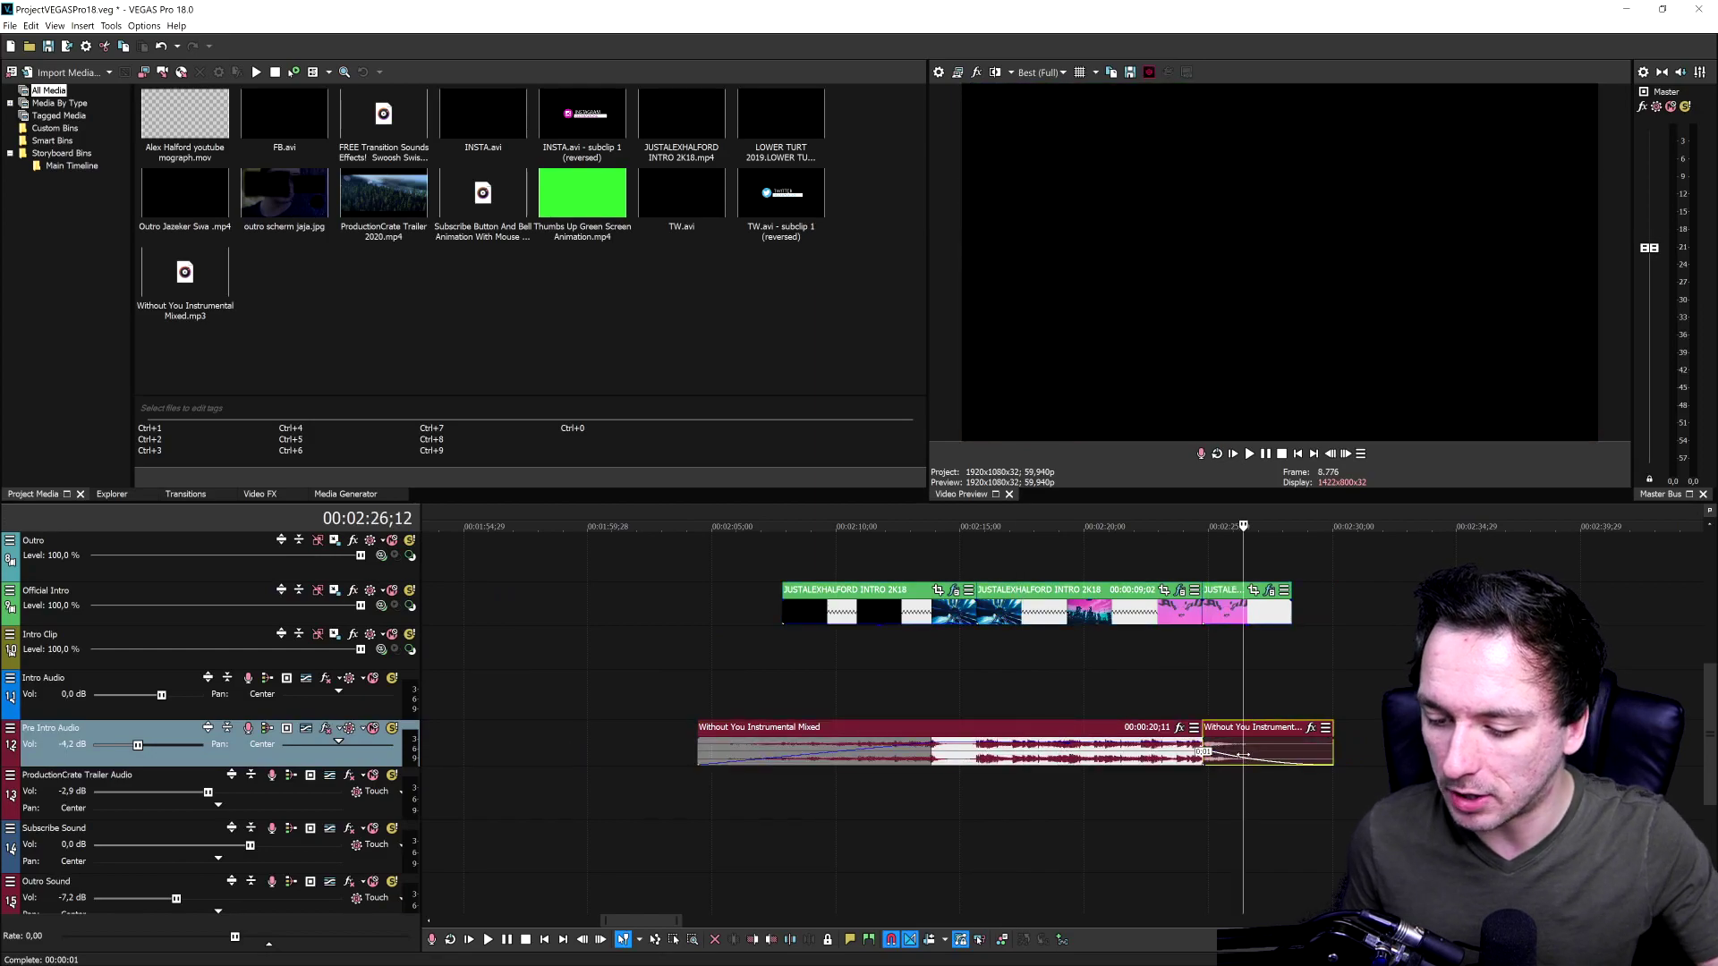
pyautogui.scroll(-3, 1242, 756)
pyautogui.press('Delete')
pyautogui.click(978, 758)
pyautogui.press('Delete')
# Step: Play back the Official Intro from near 02:13
pyautogui.click(934, 609)
pyautogui.click(852, 550)
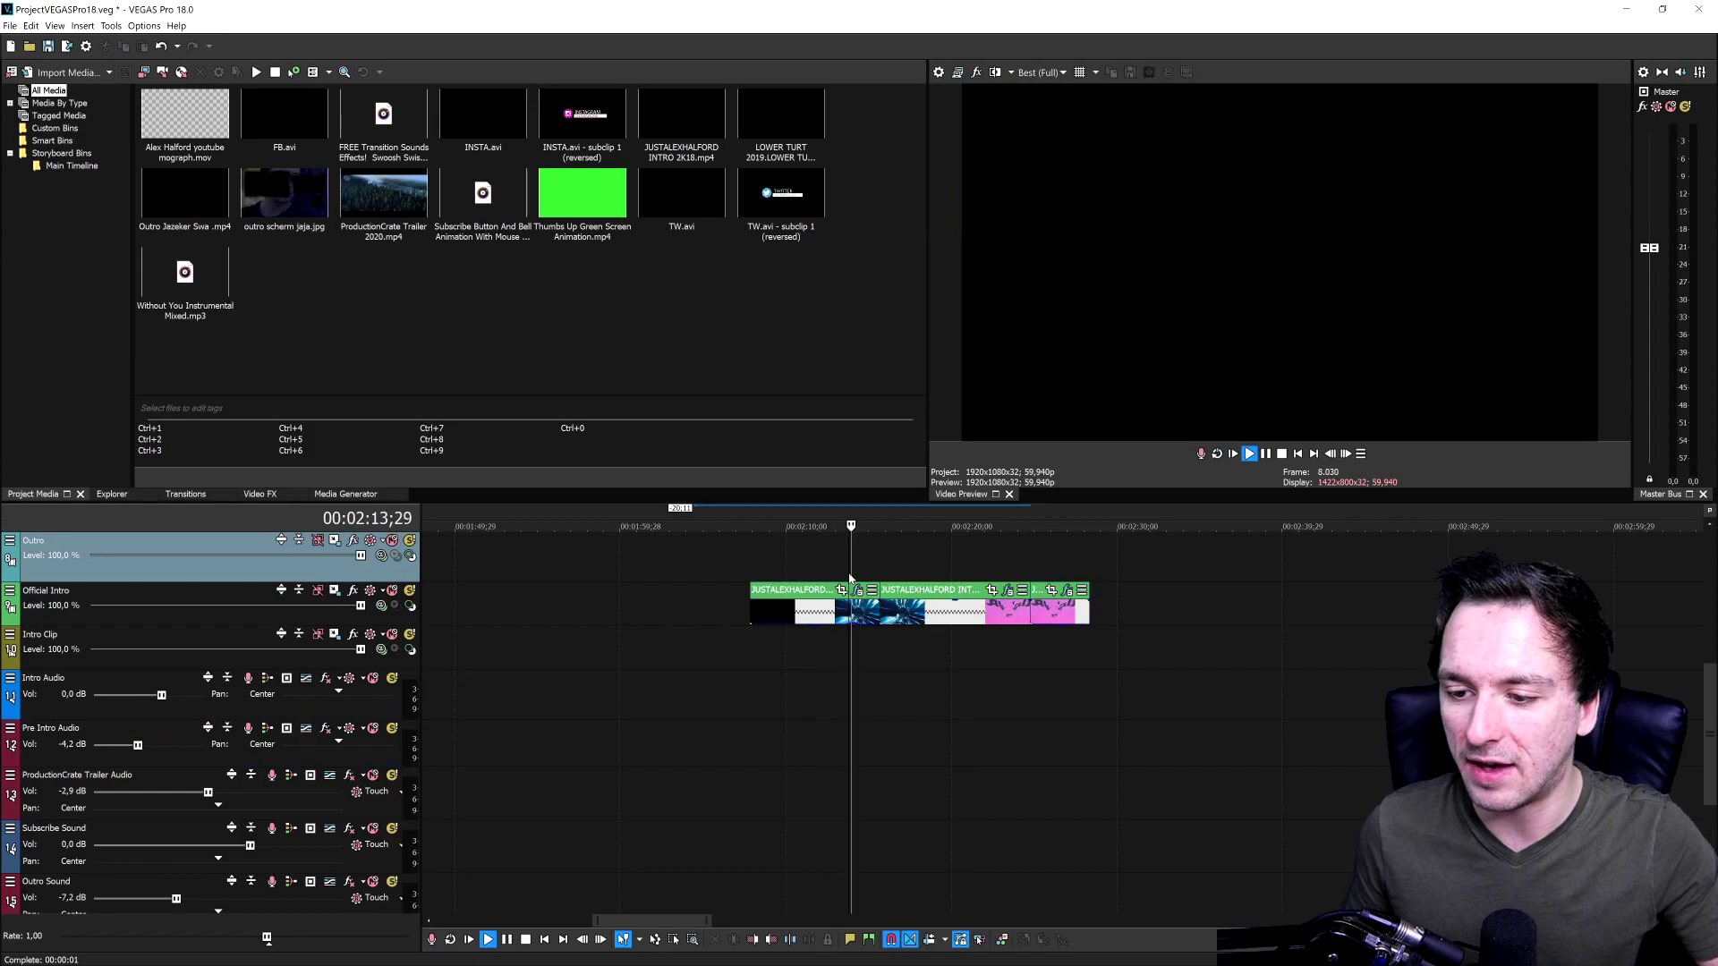
pyautogui.press('space')
pyautogui.press('space')
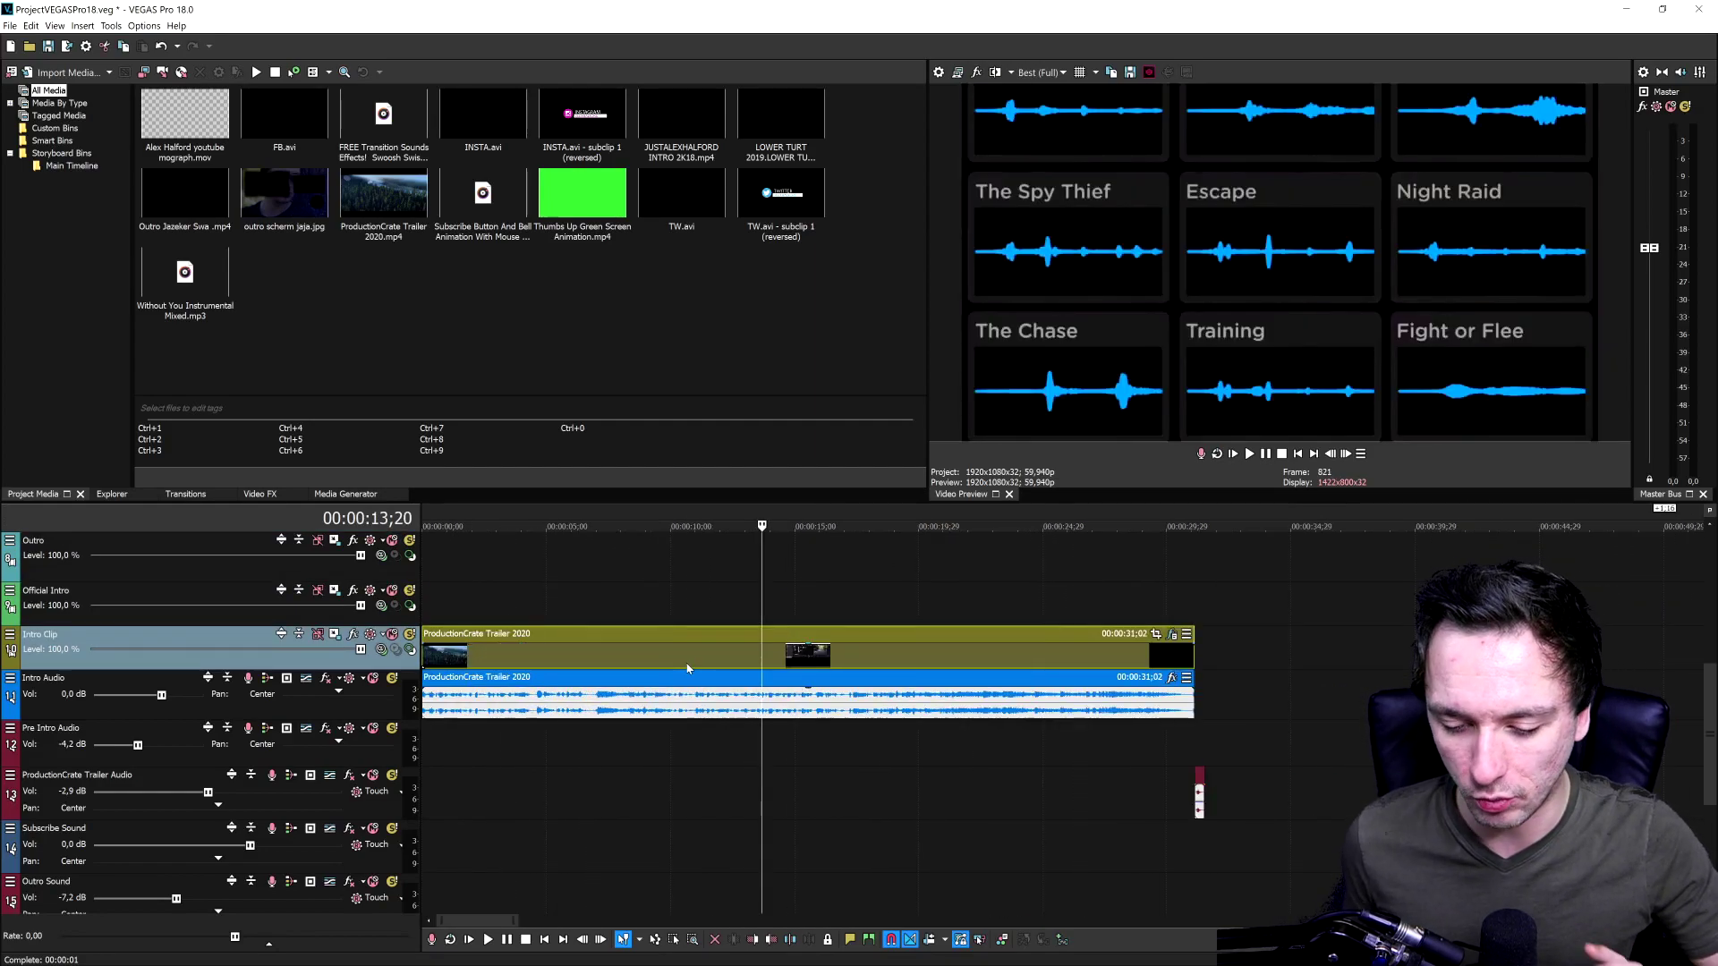
pyautogui.scroll(3, 874, 662)
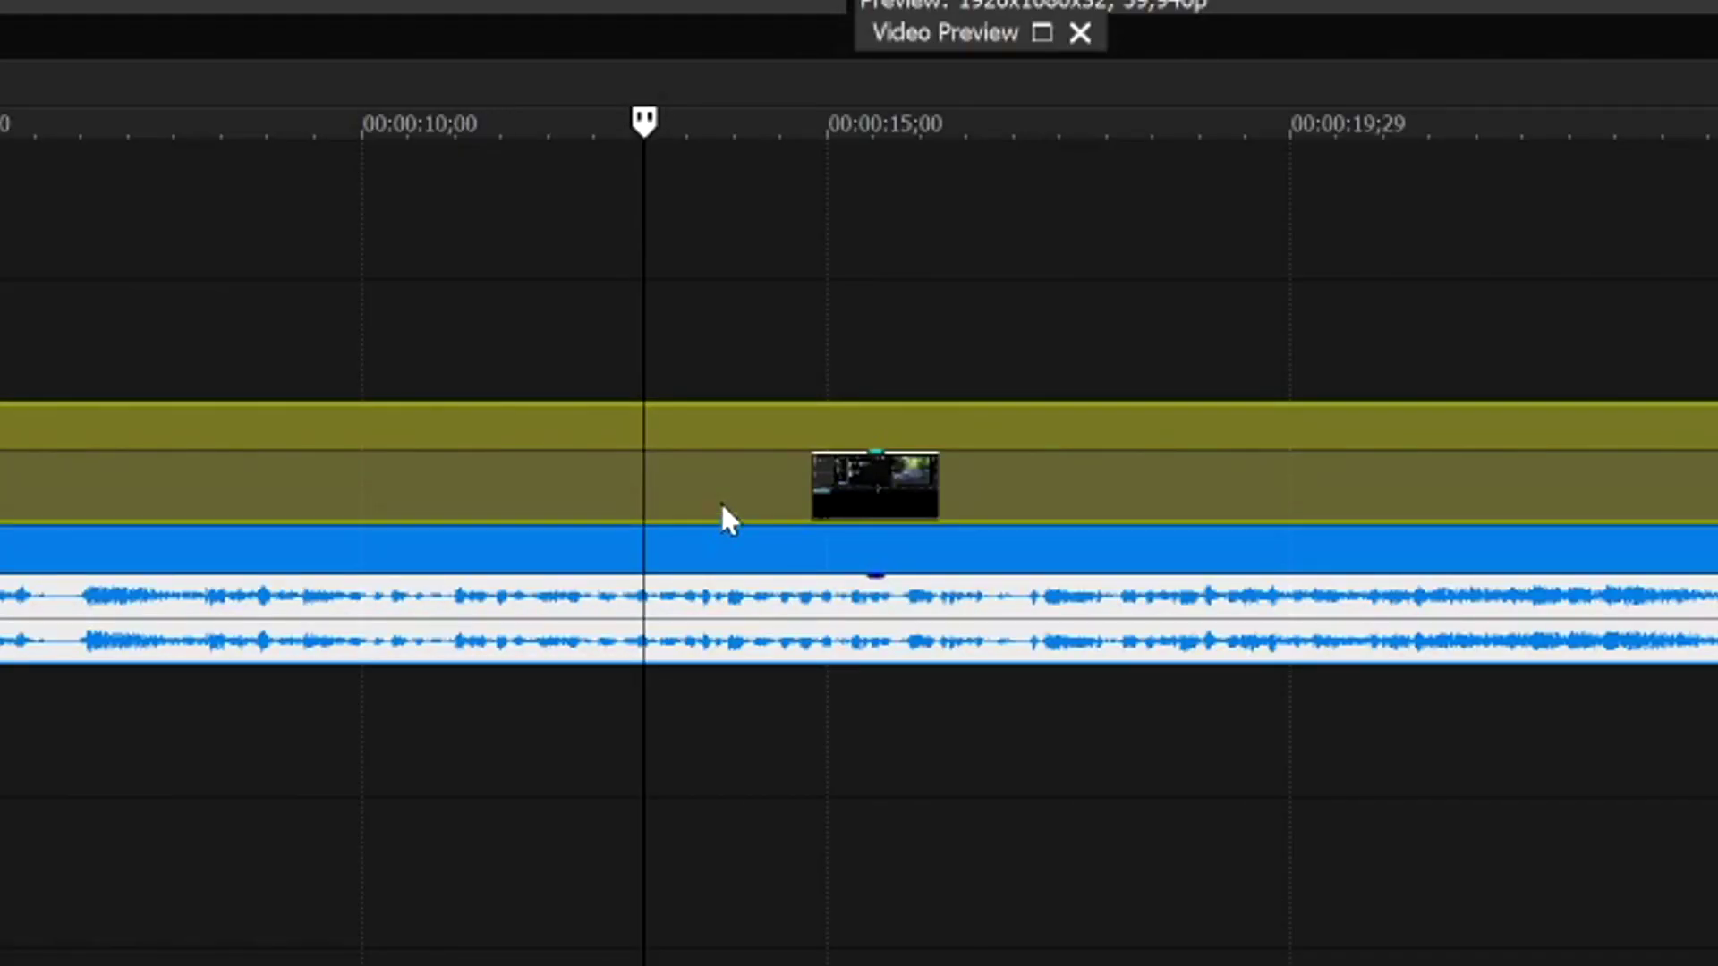
# Step: Split the trailer twice, delete the middle section, and slide the later part left
pyautogui.press('s')
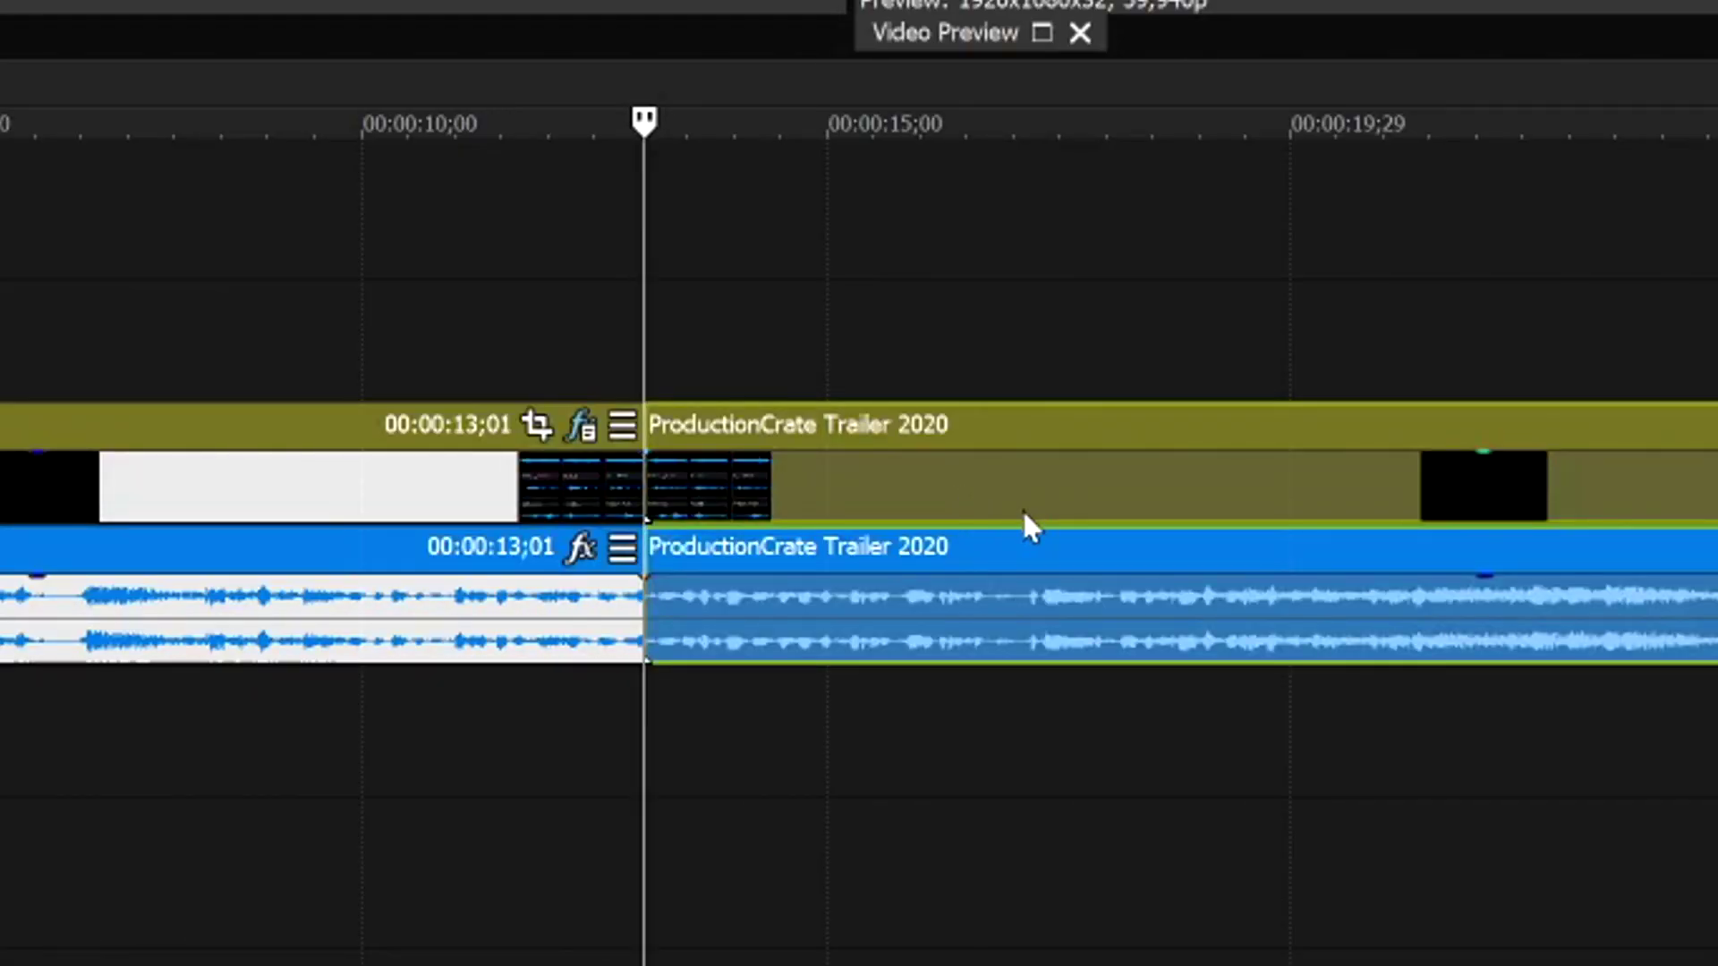
pyautogui.click(1024, 517)
pyautogui.press('s')
pyautogui.click(906, 503)
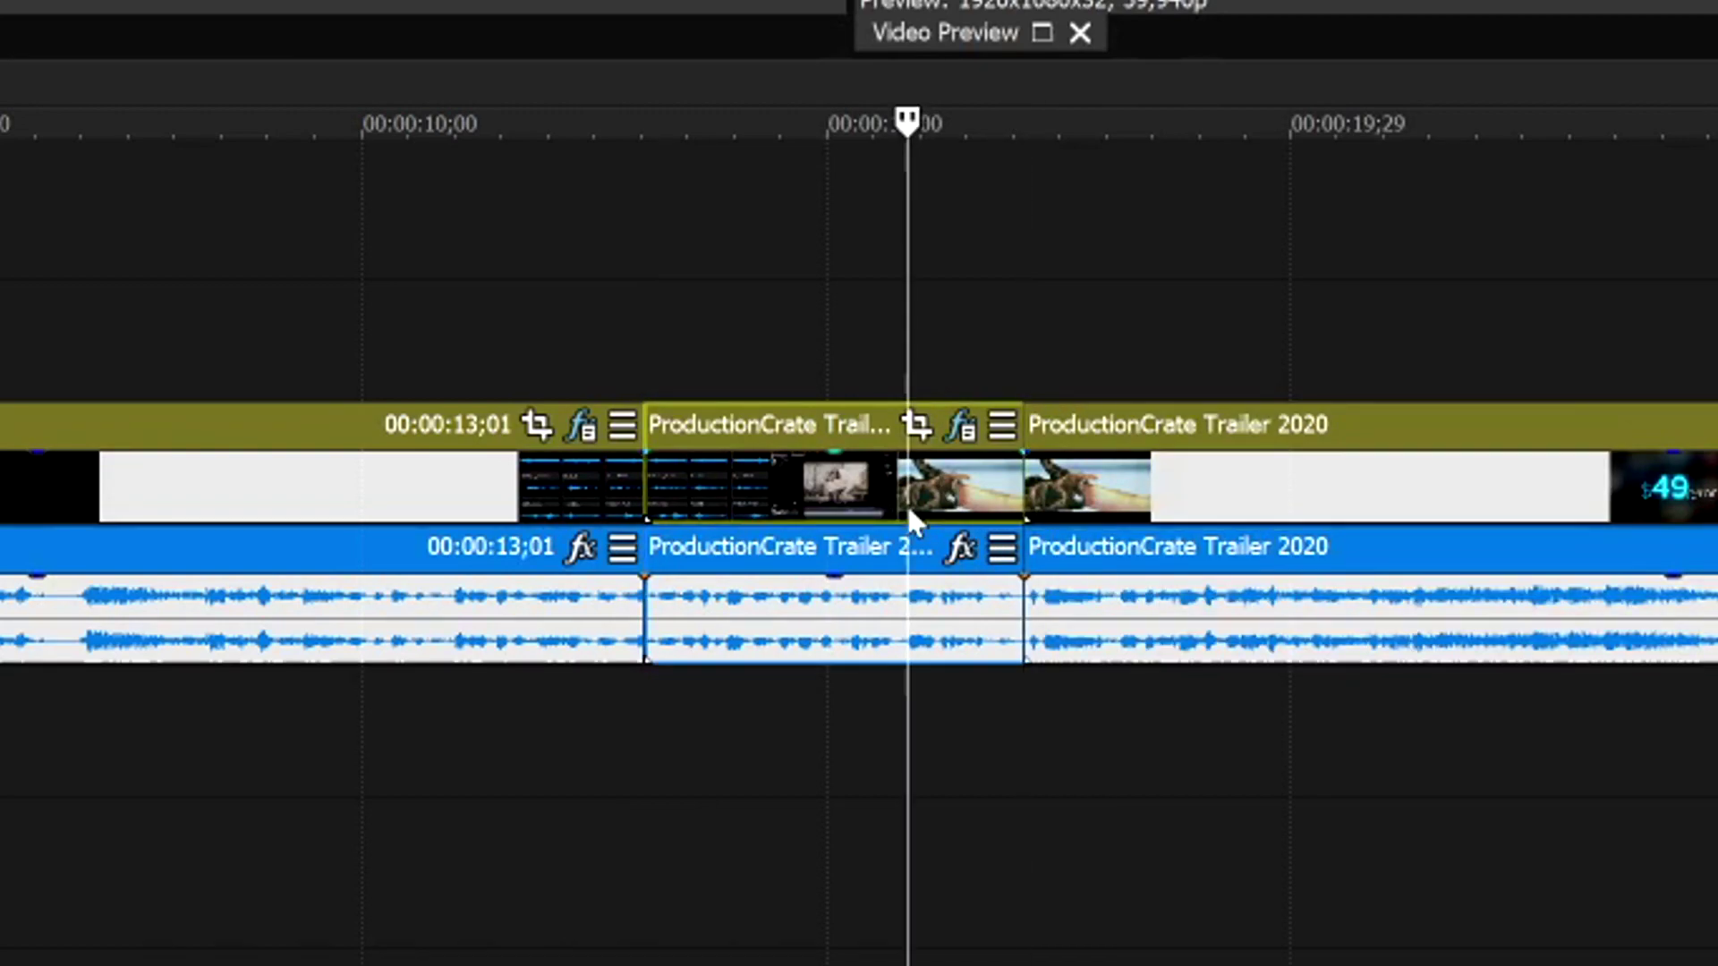
pyautogui.press('Delete')
pyautogui.click(770, 458)
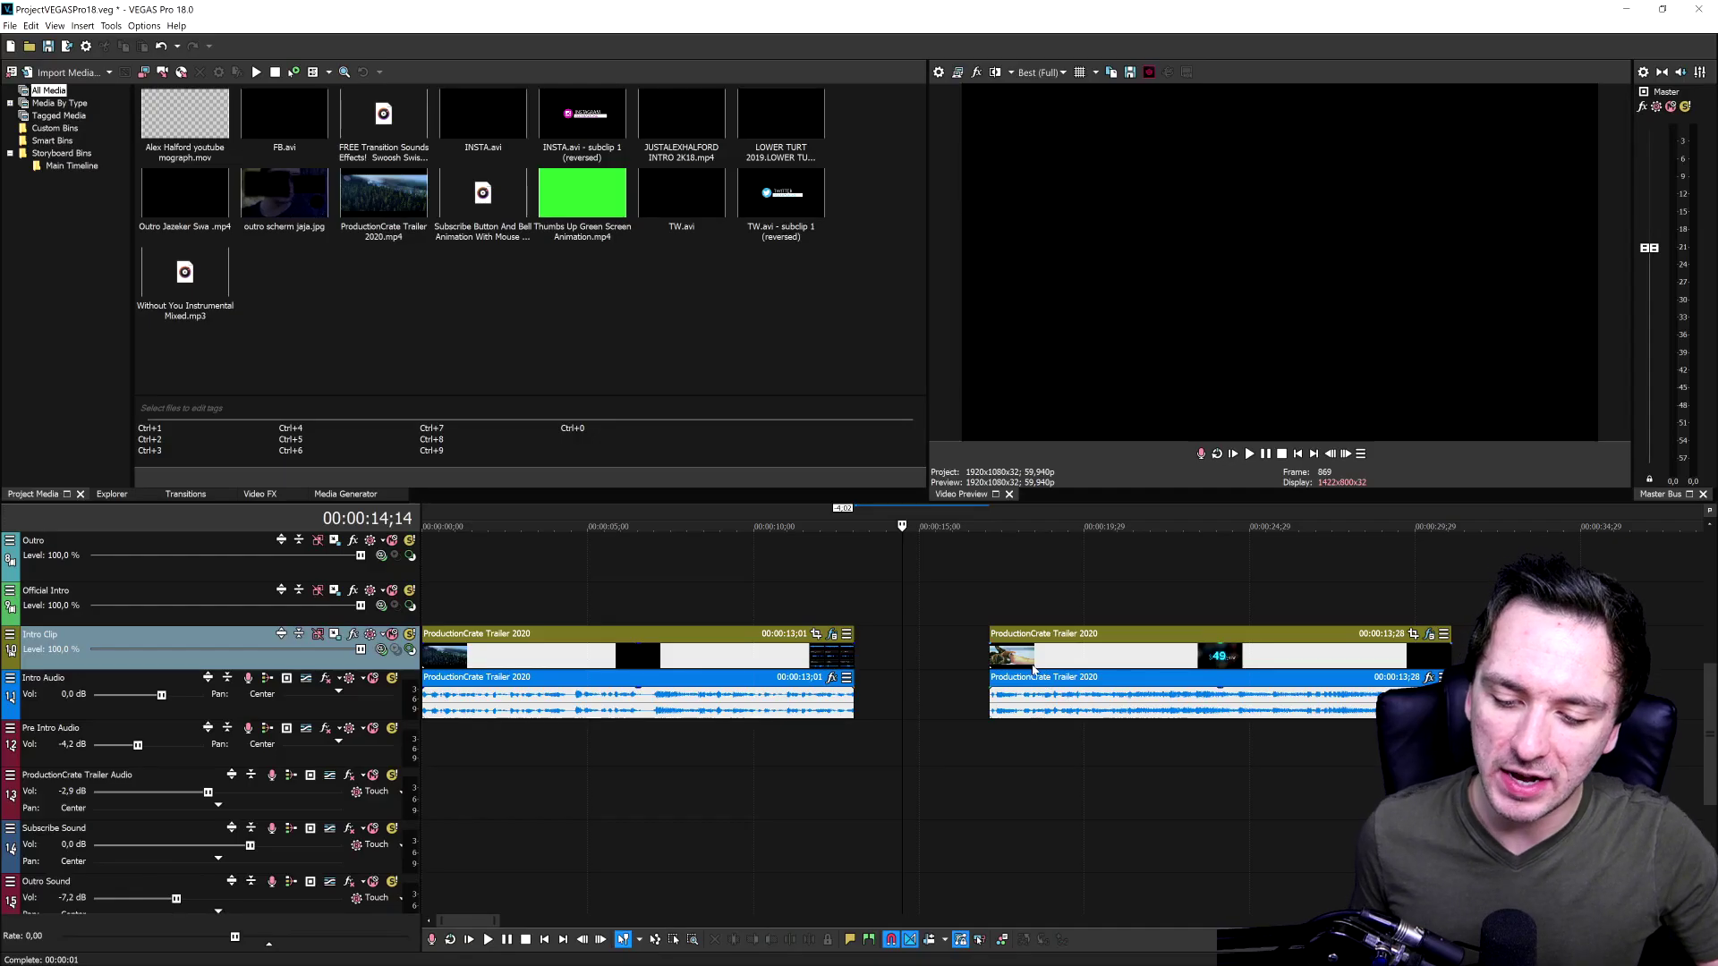
pyautogui.moveTo(1034, 669); pyautogui.dragTo(897, 667)
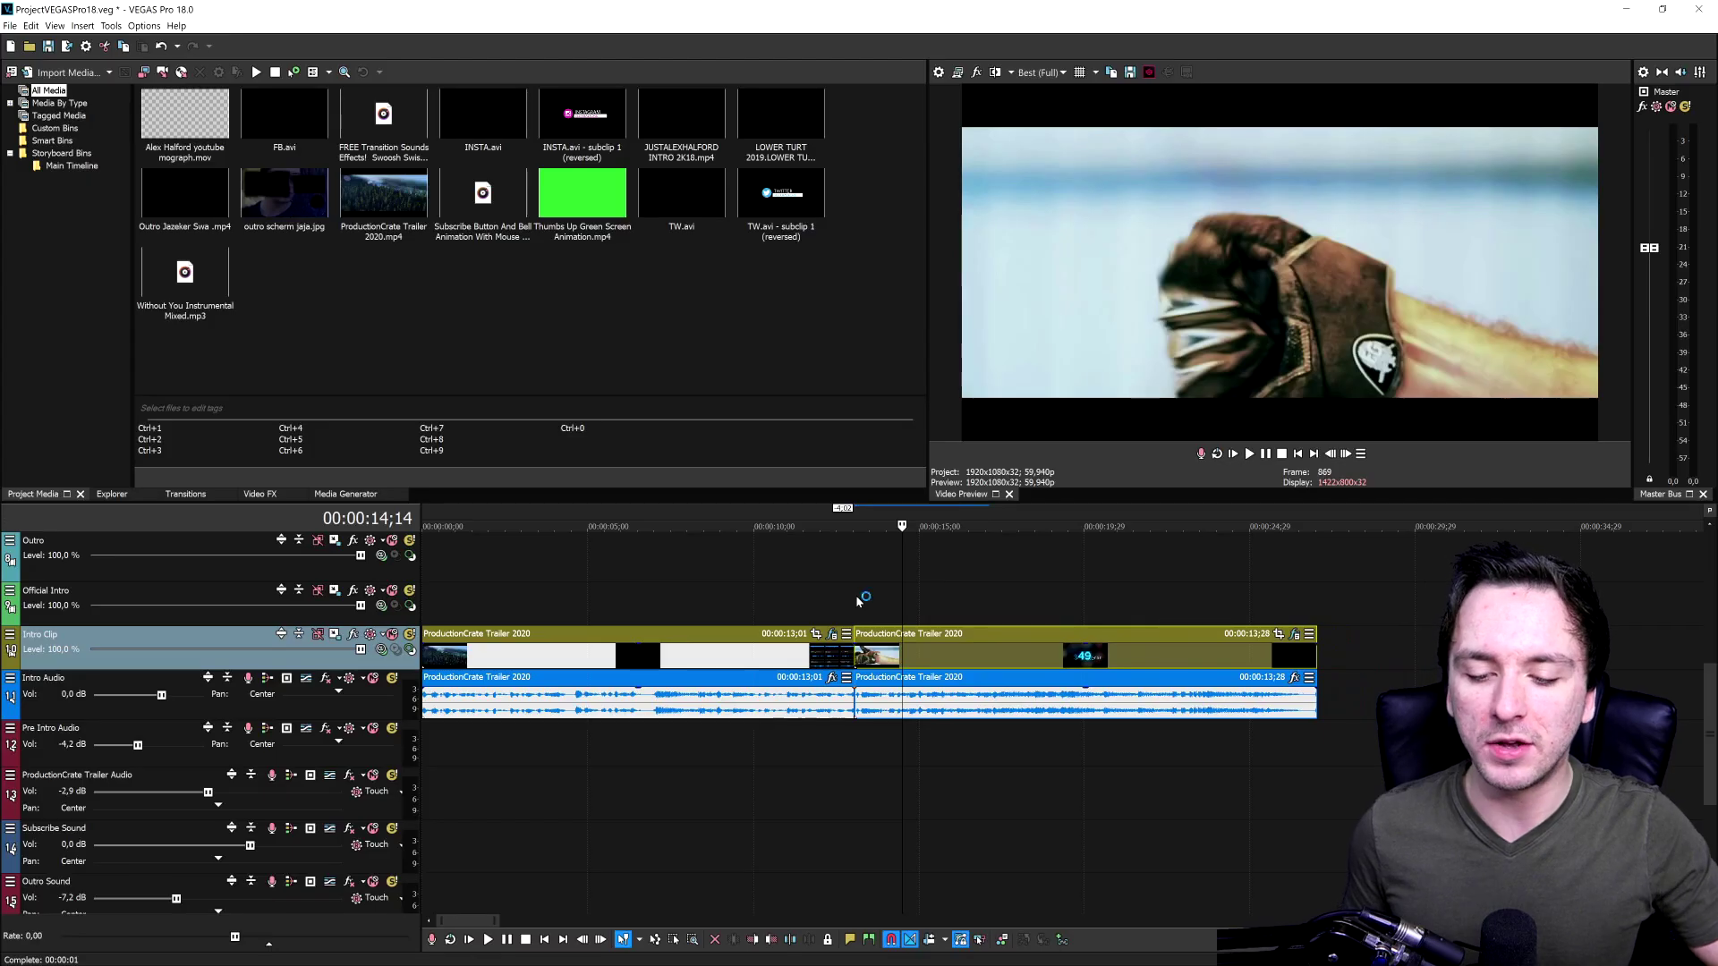
# Step: Undo the gap closing, deletion and splits to restore a single trailer event
pyautogui.hotkey('ctrl', 'z')
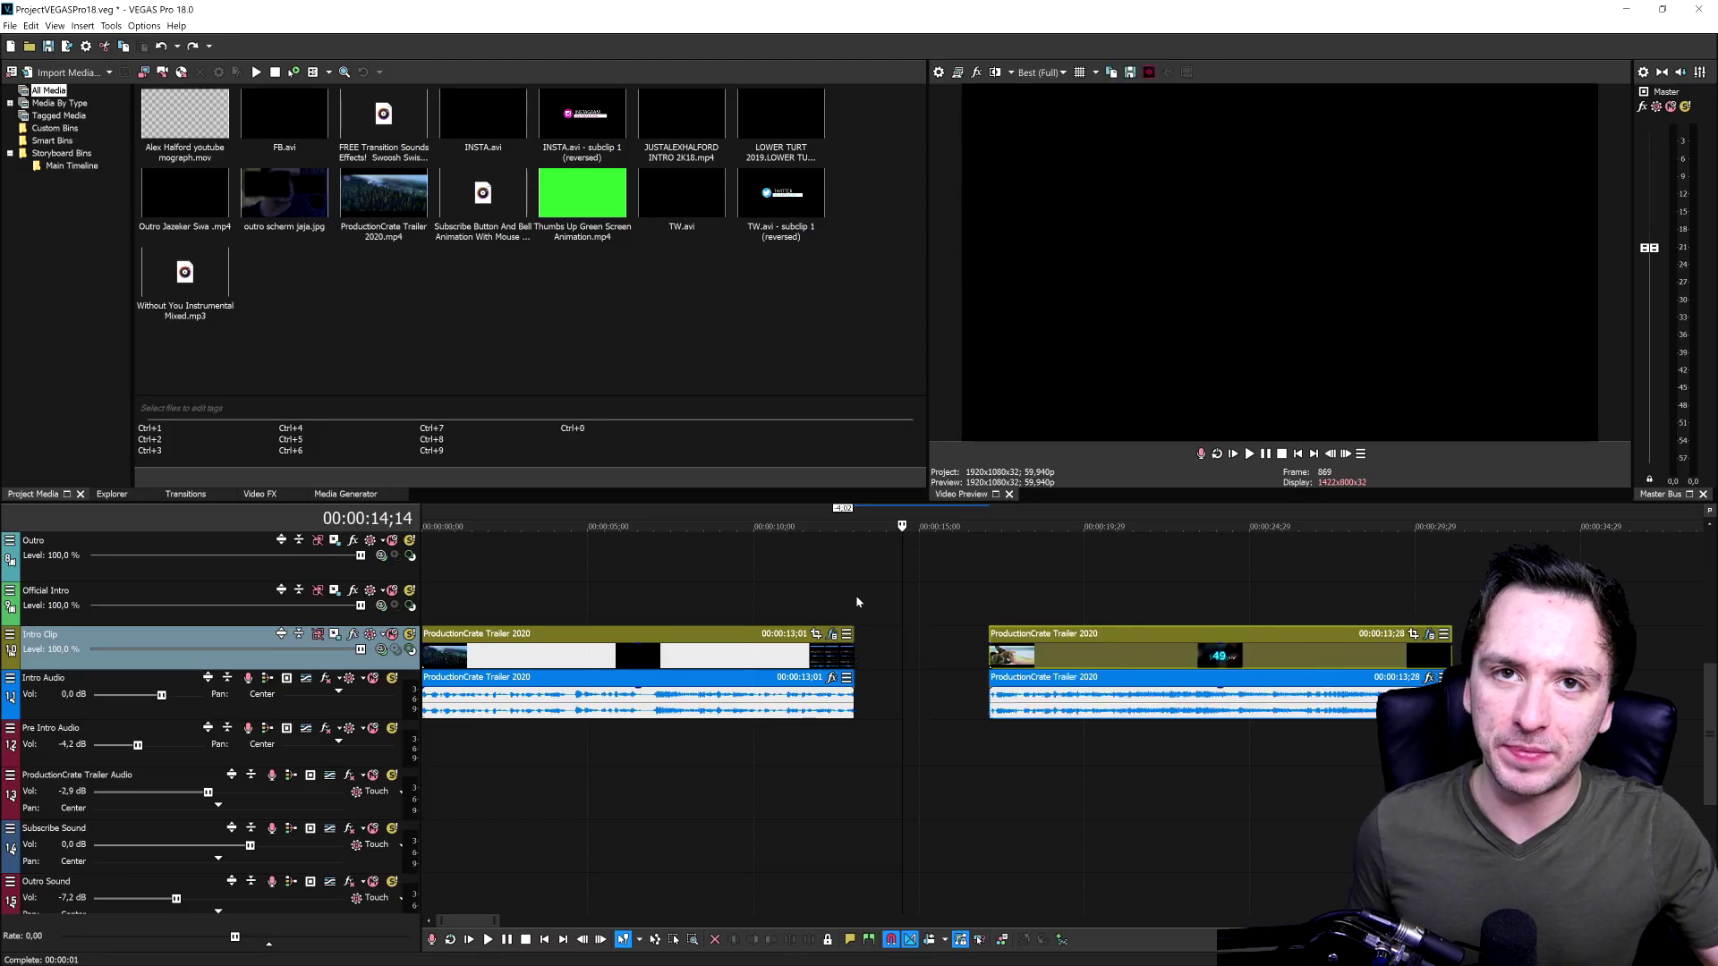
pyautogui.hotkey('ctrl', 'z')
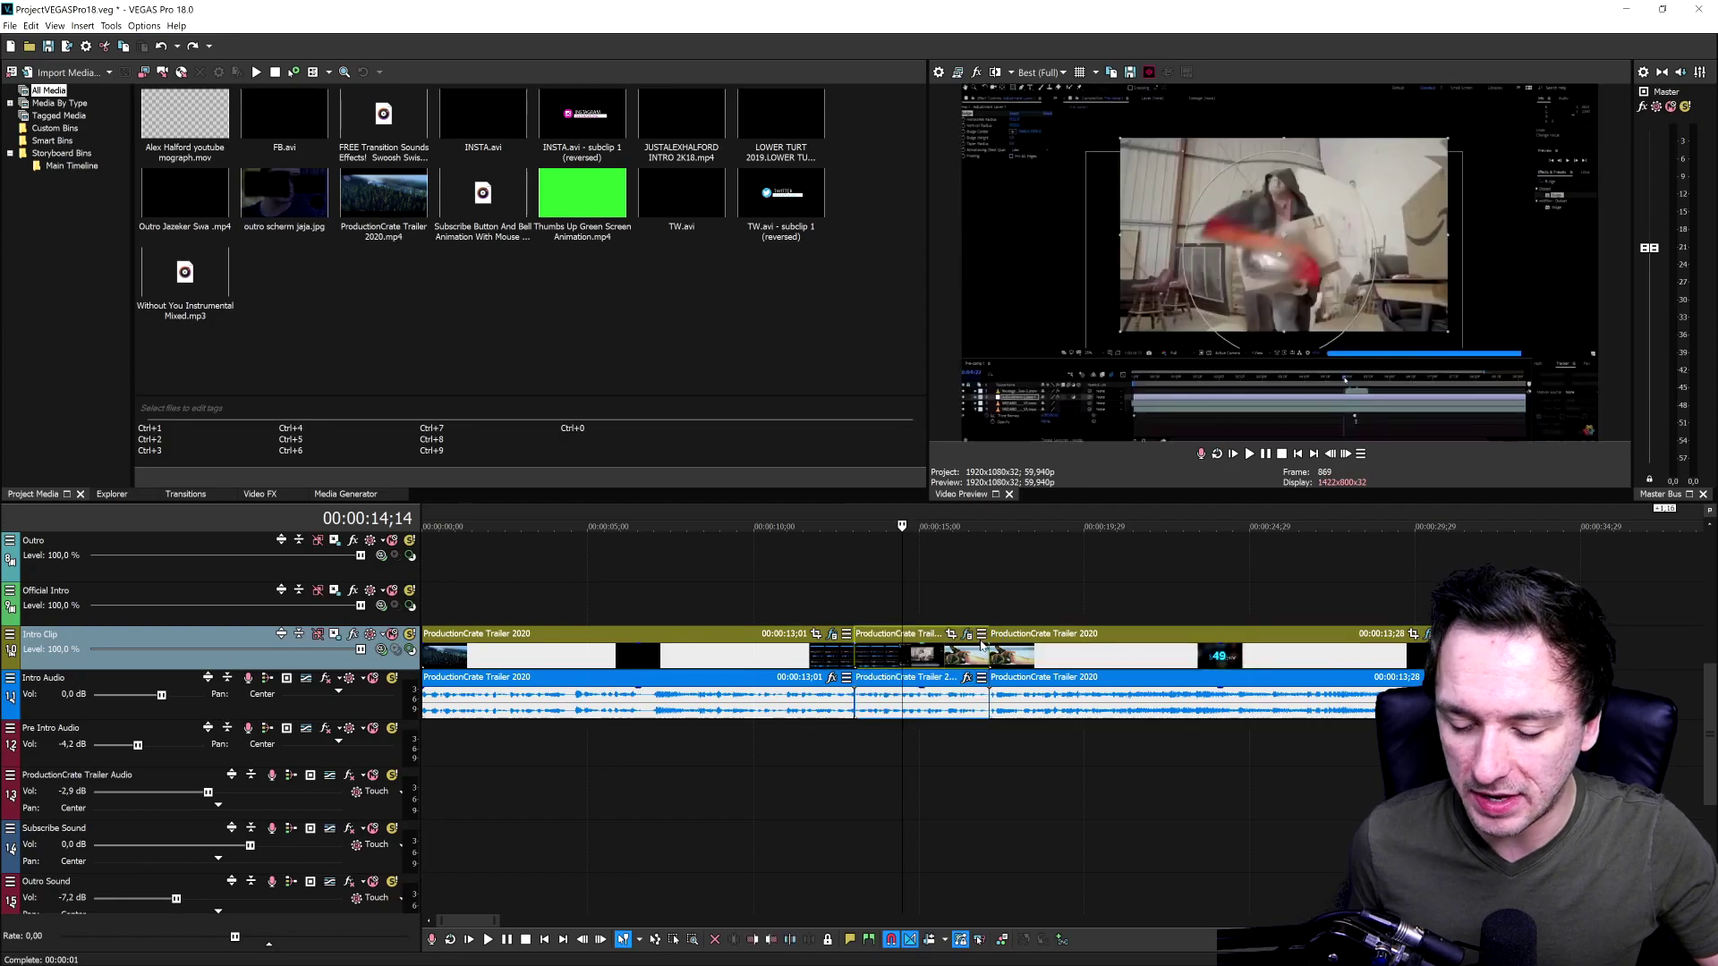
pyautogui.hotkey('ctrl', 'z')
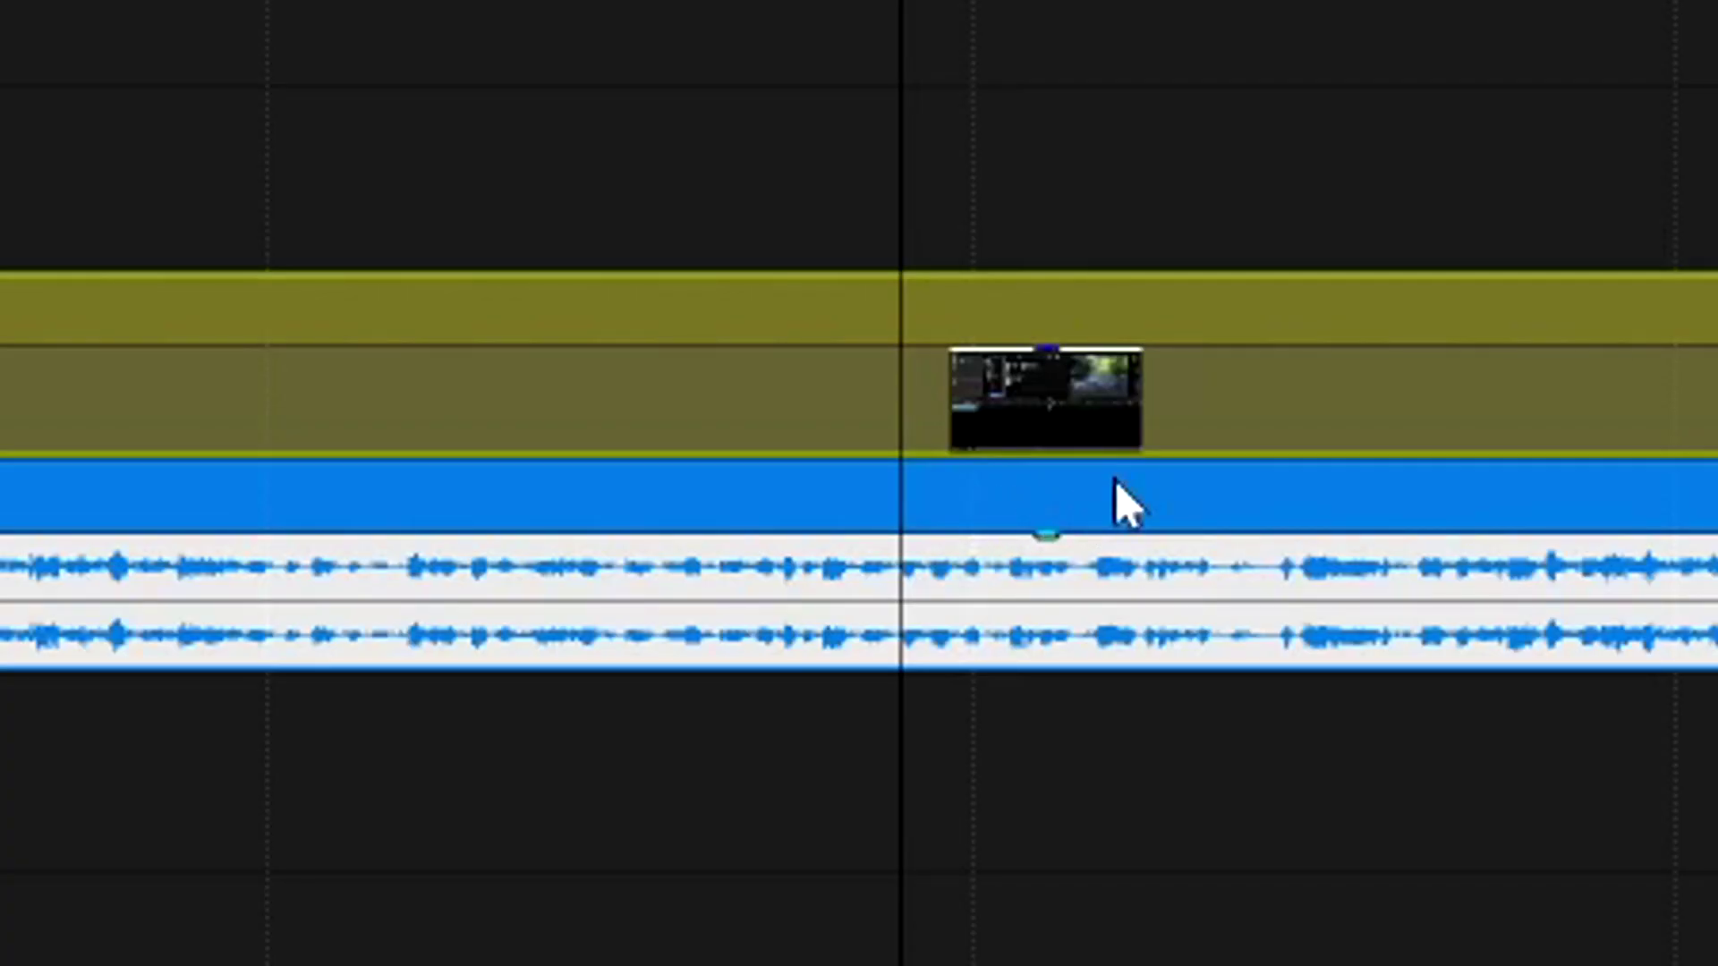
# Step: Split the trailer at 00:00:14;14 and a few seconds later, then delete the middle
pyautogui.press('s')
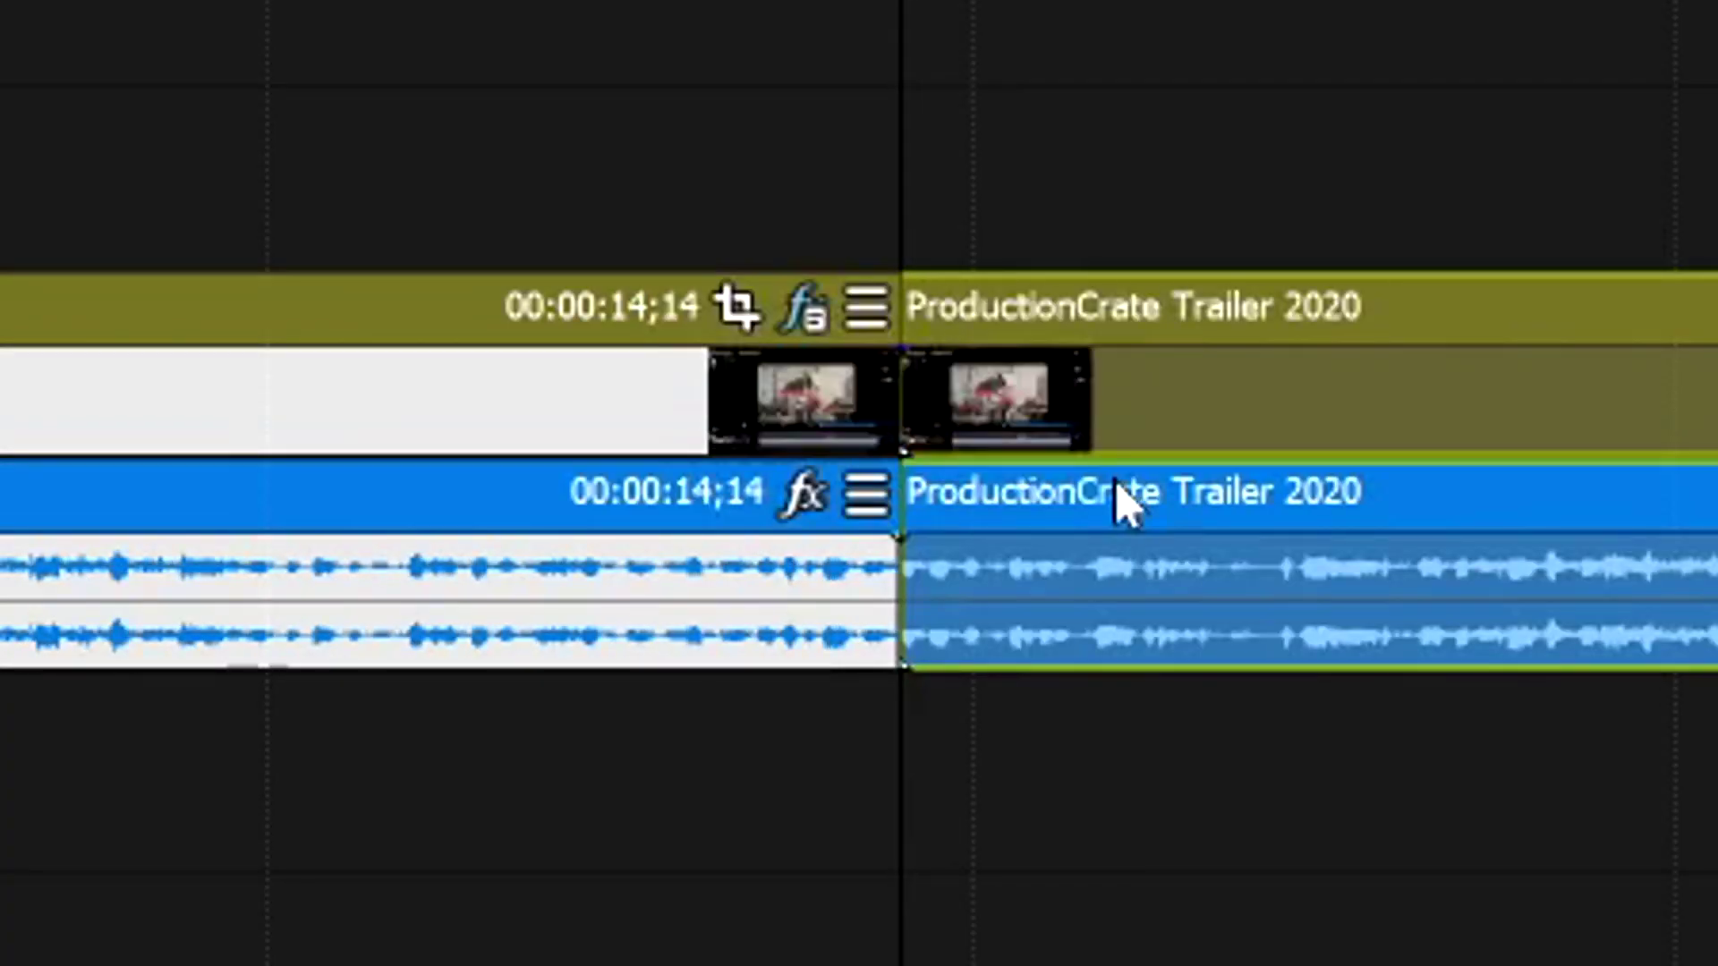
pyautogui.click(1448, 417)
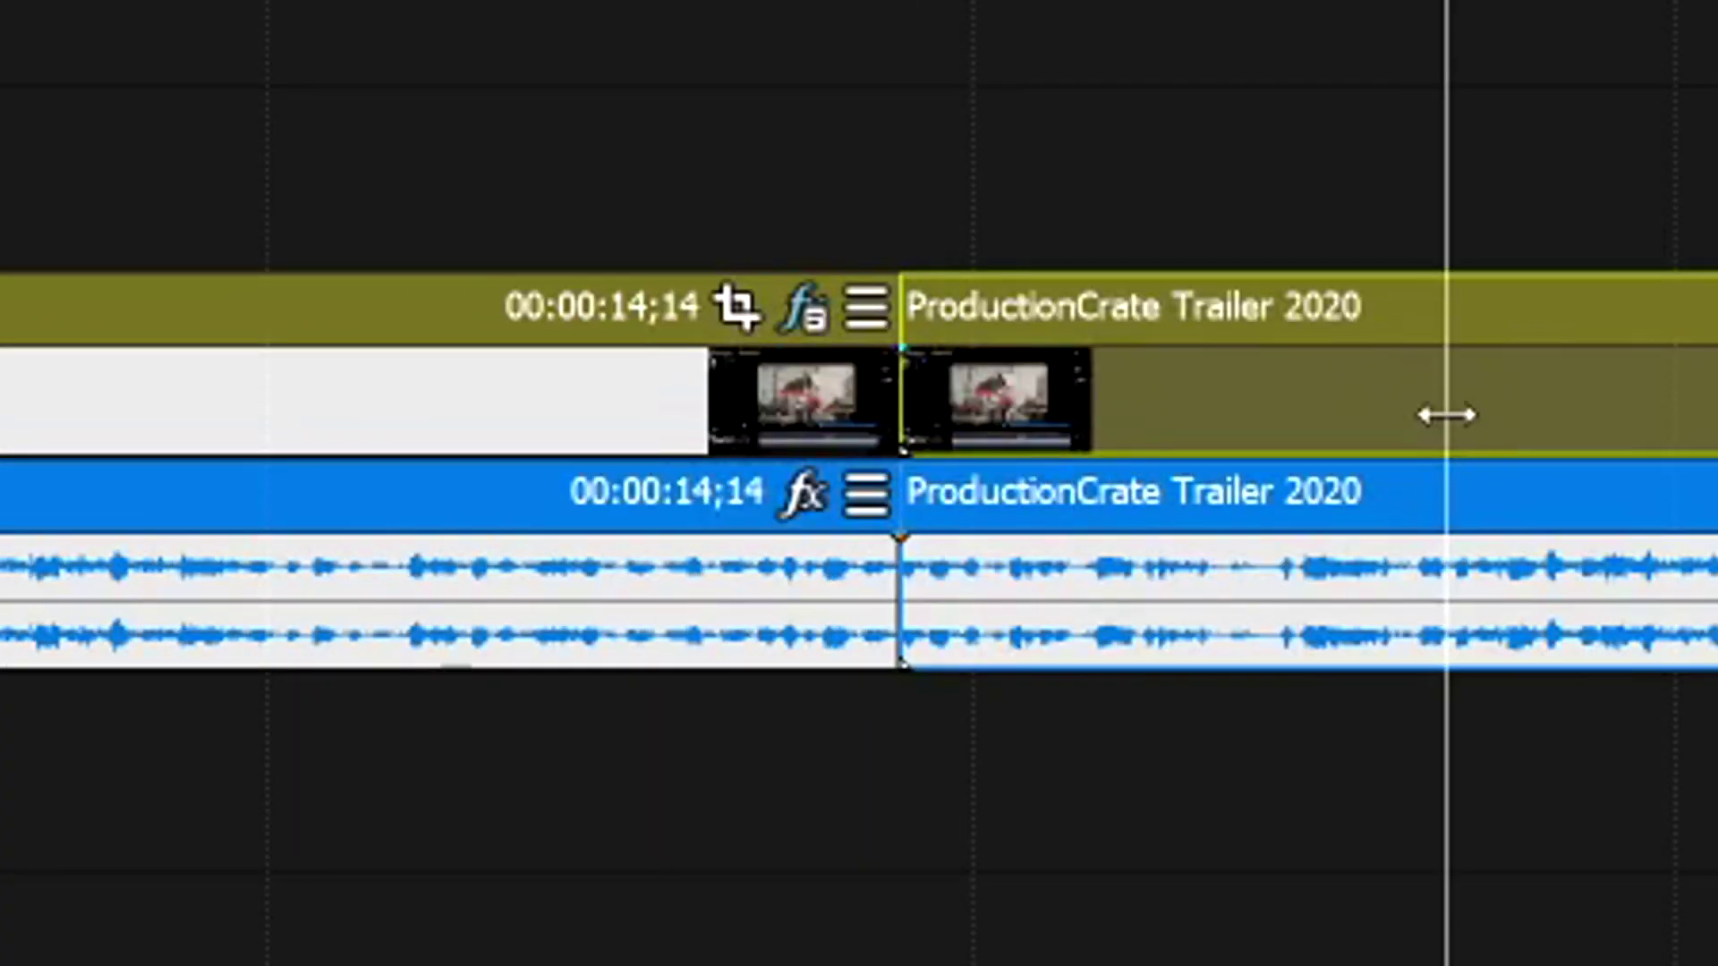
pyautogui.press('s')
pyautogui.click(1190, 372)
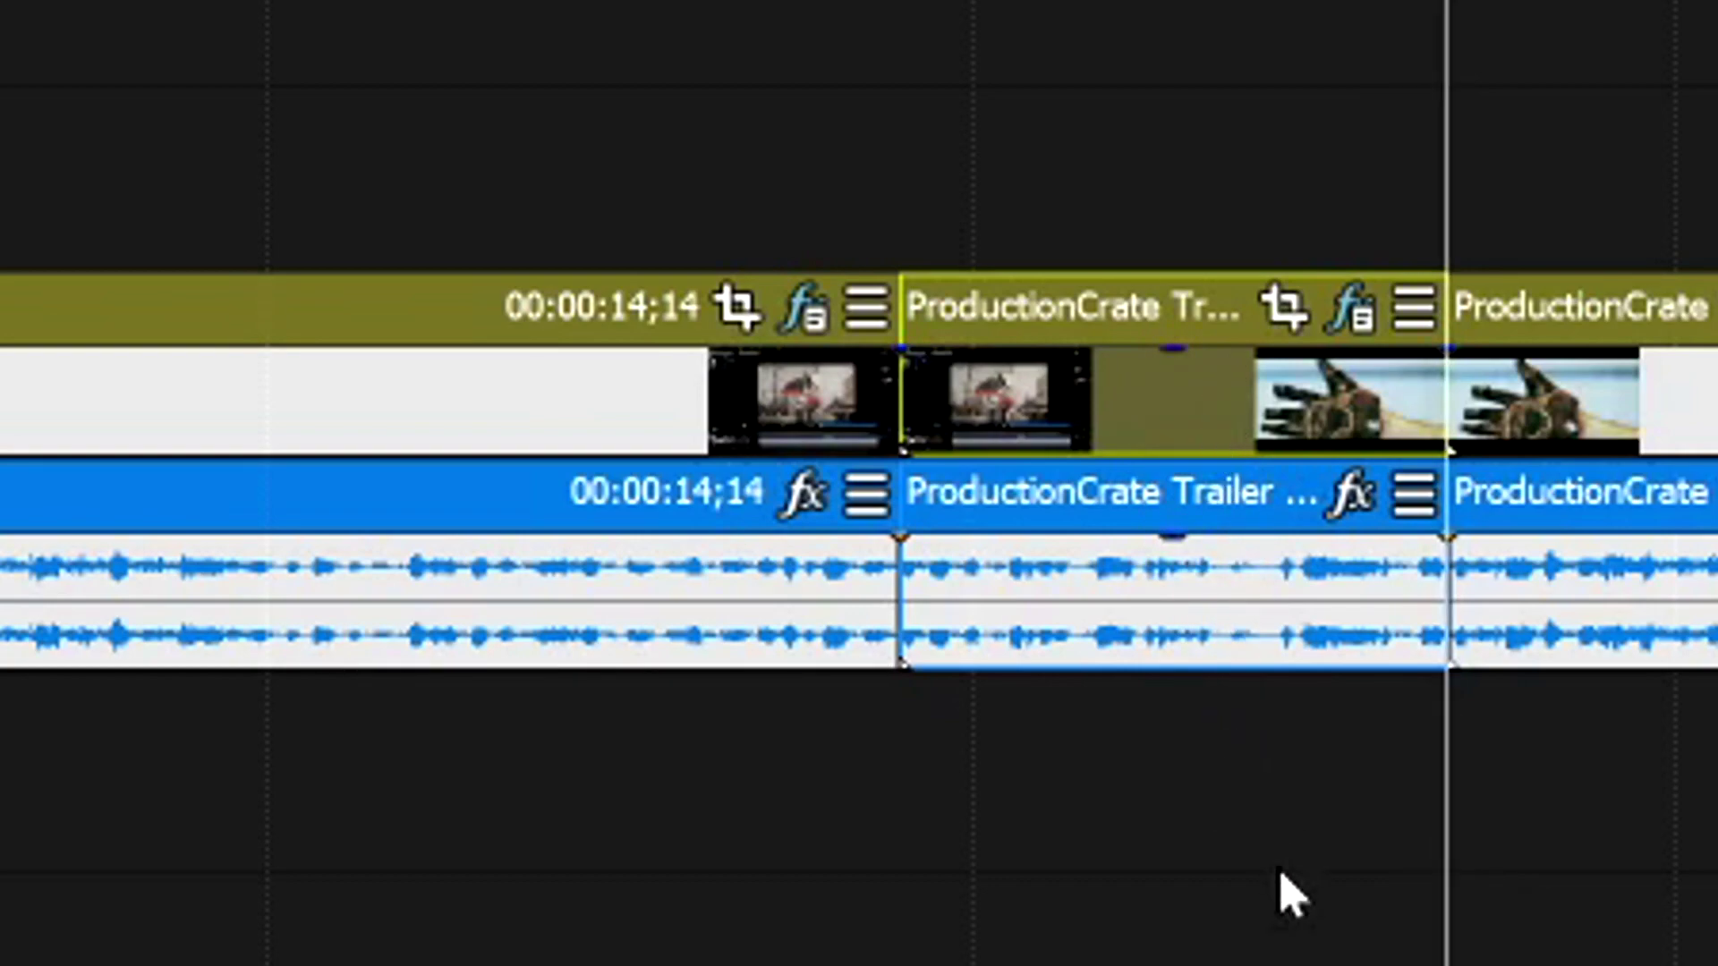
pyautogui.press('Delete')
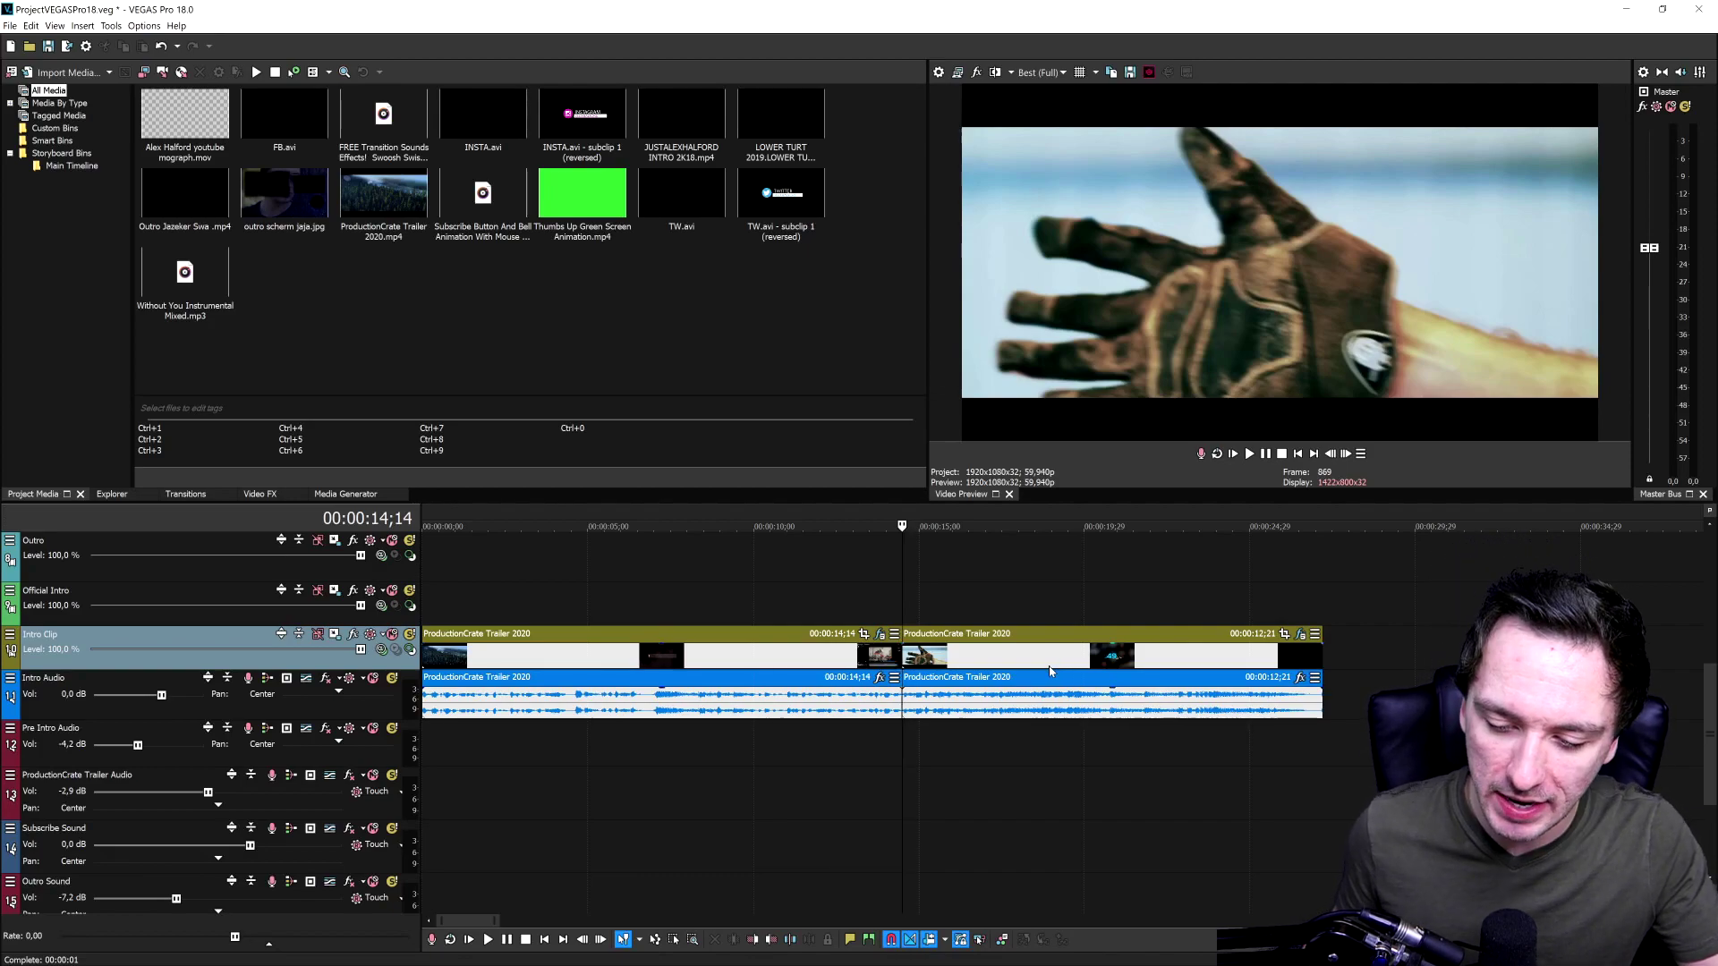
# Step: Undo the rippled deletion and delete the middle section again, leaving a gap
pyautogui.scroll(-8, 1050, 671)
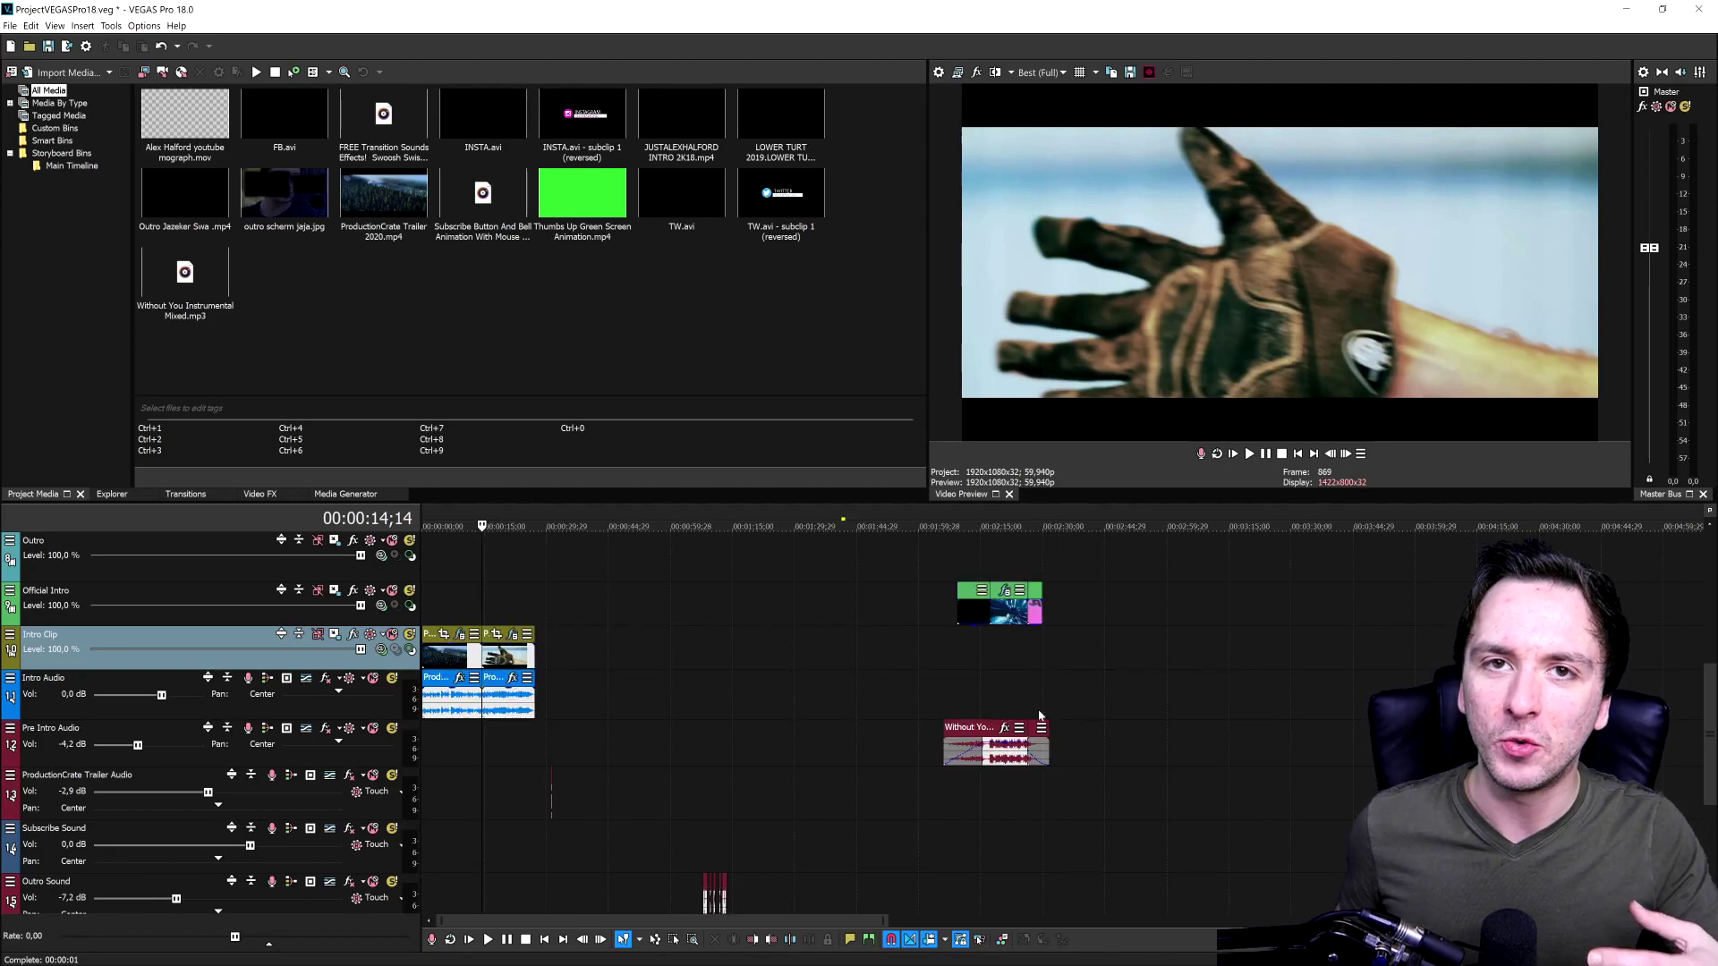
pyautogui.scroll(8, 989, 718)
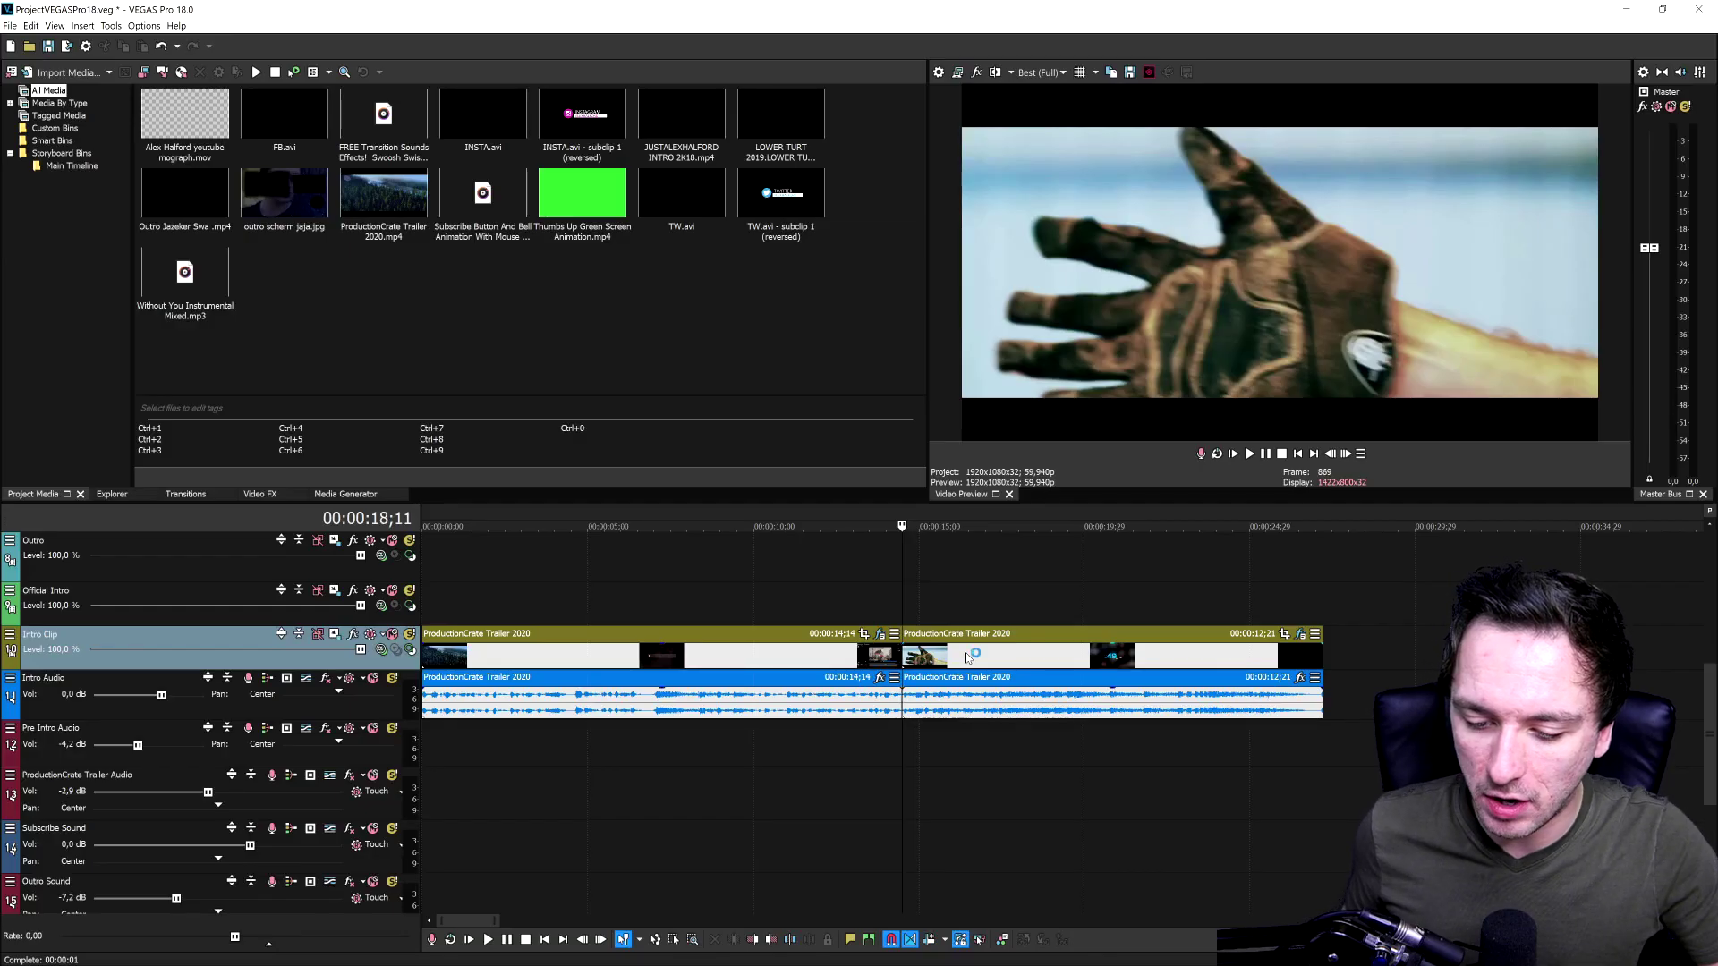
pyautogui.hotkey('ctrl', 'z')
pyautogui.hotkey('ctrl', 'z')
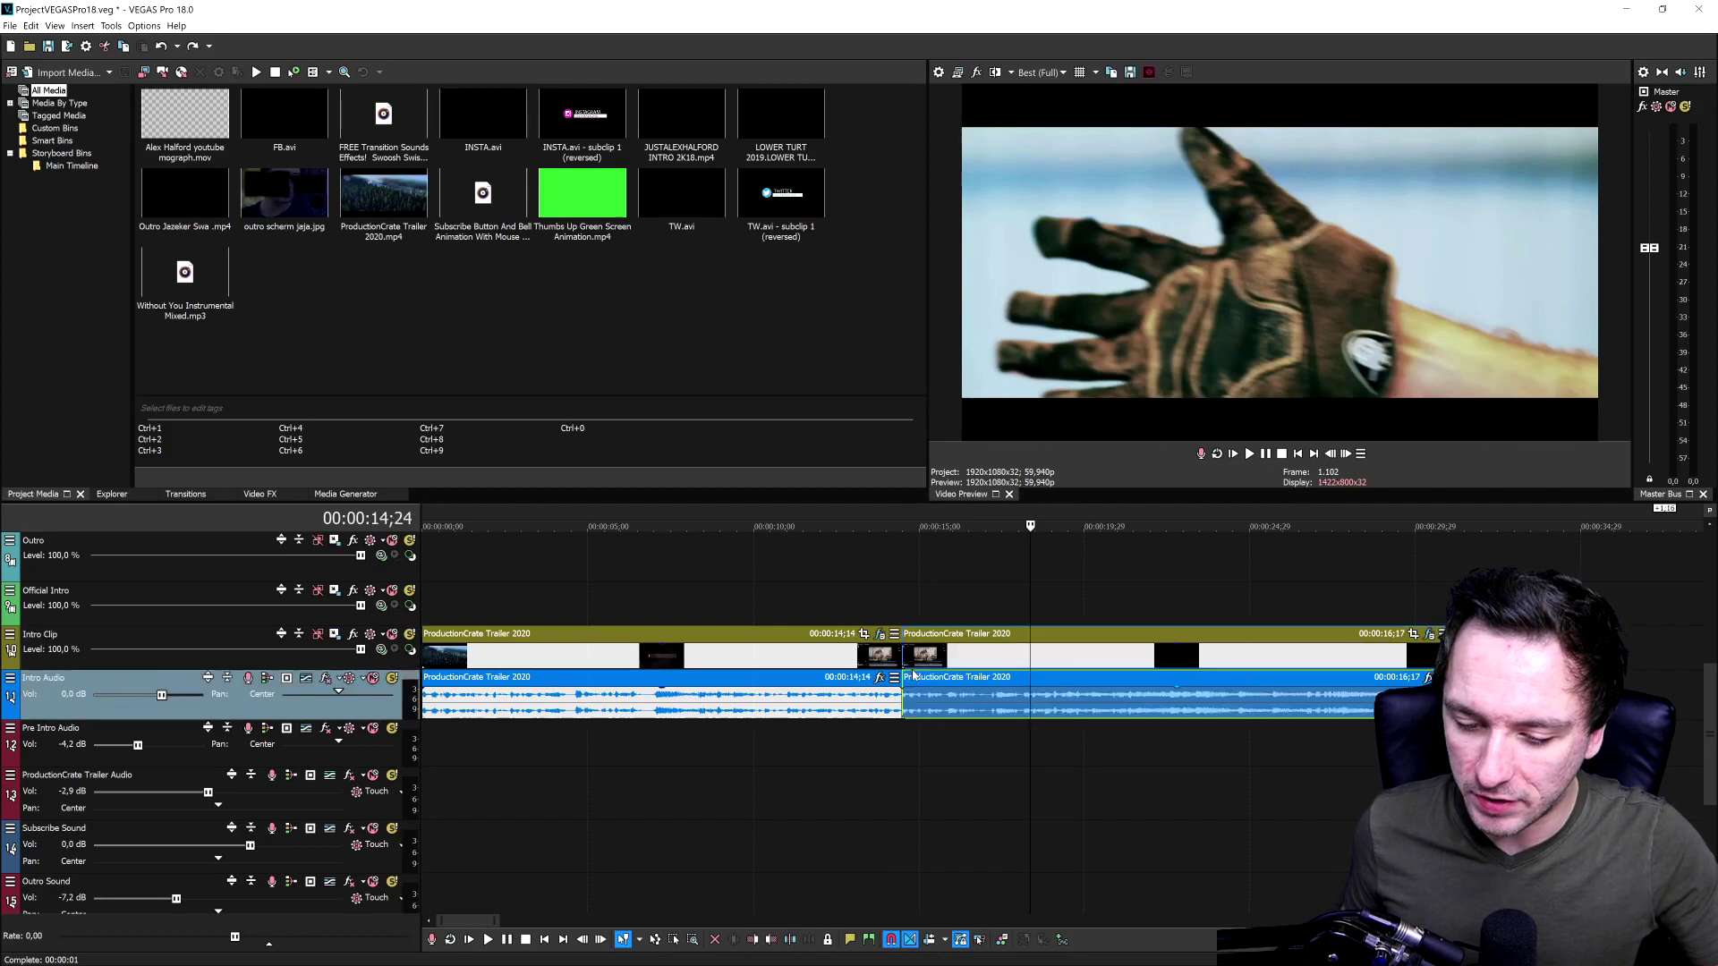
pyautogui.doubleClick(997, 661)
pyautogui.press('Delete')
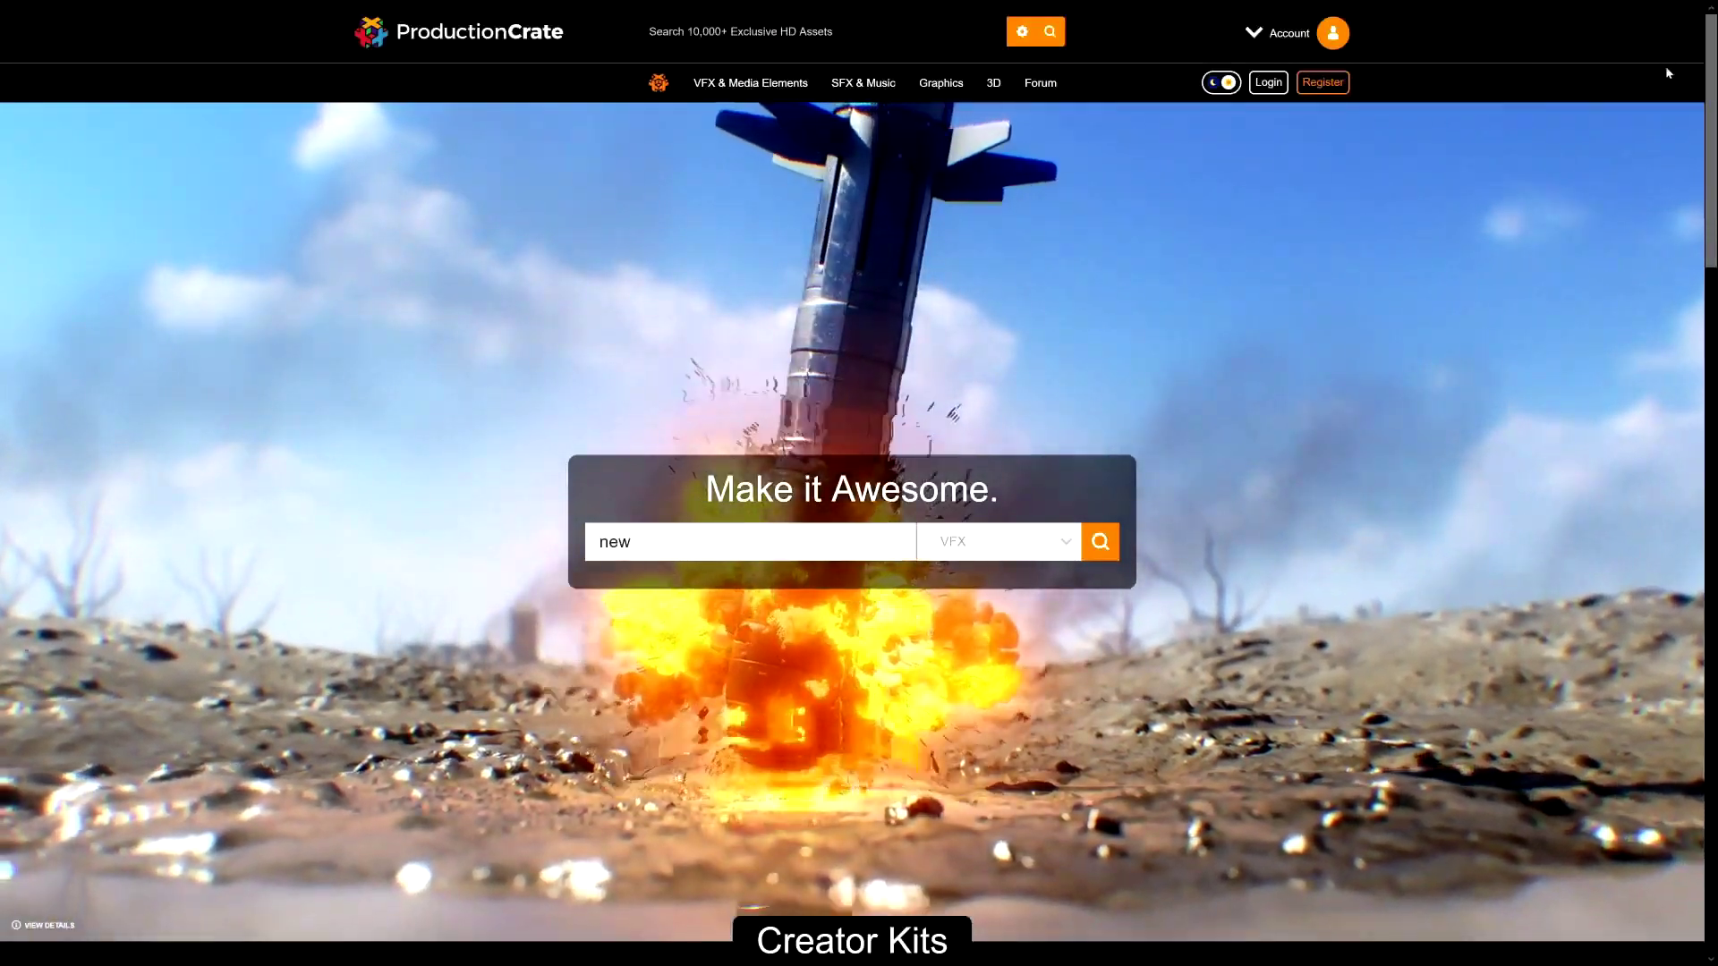
# Step: Scroll the ProductionCrate home page past Do The Impossible to the Motion Graphics + VFX Archives
pyautogui.scroll(-1, 1693, 157)
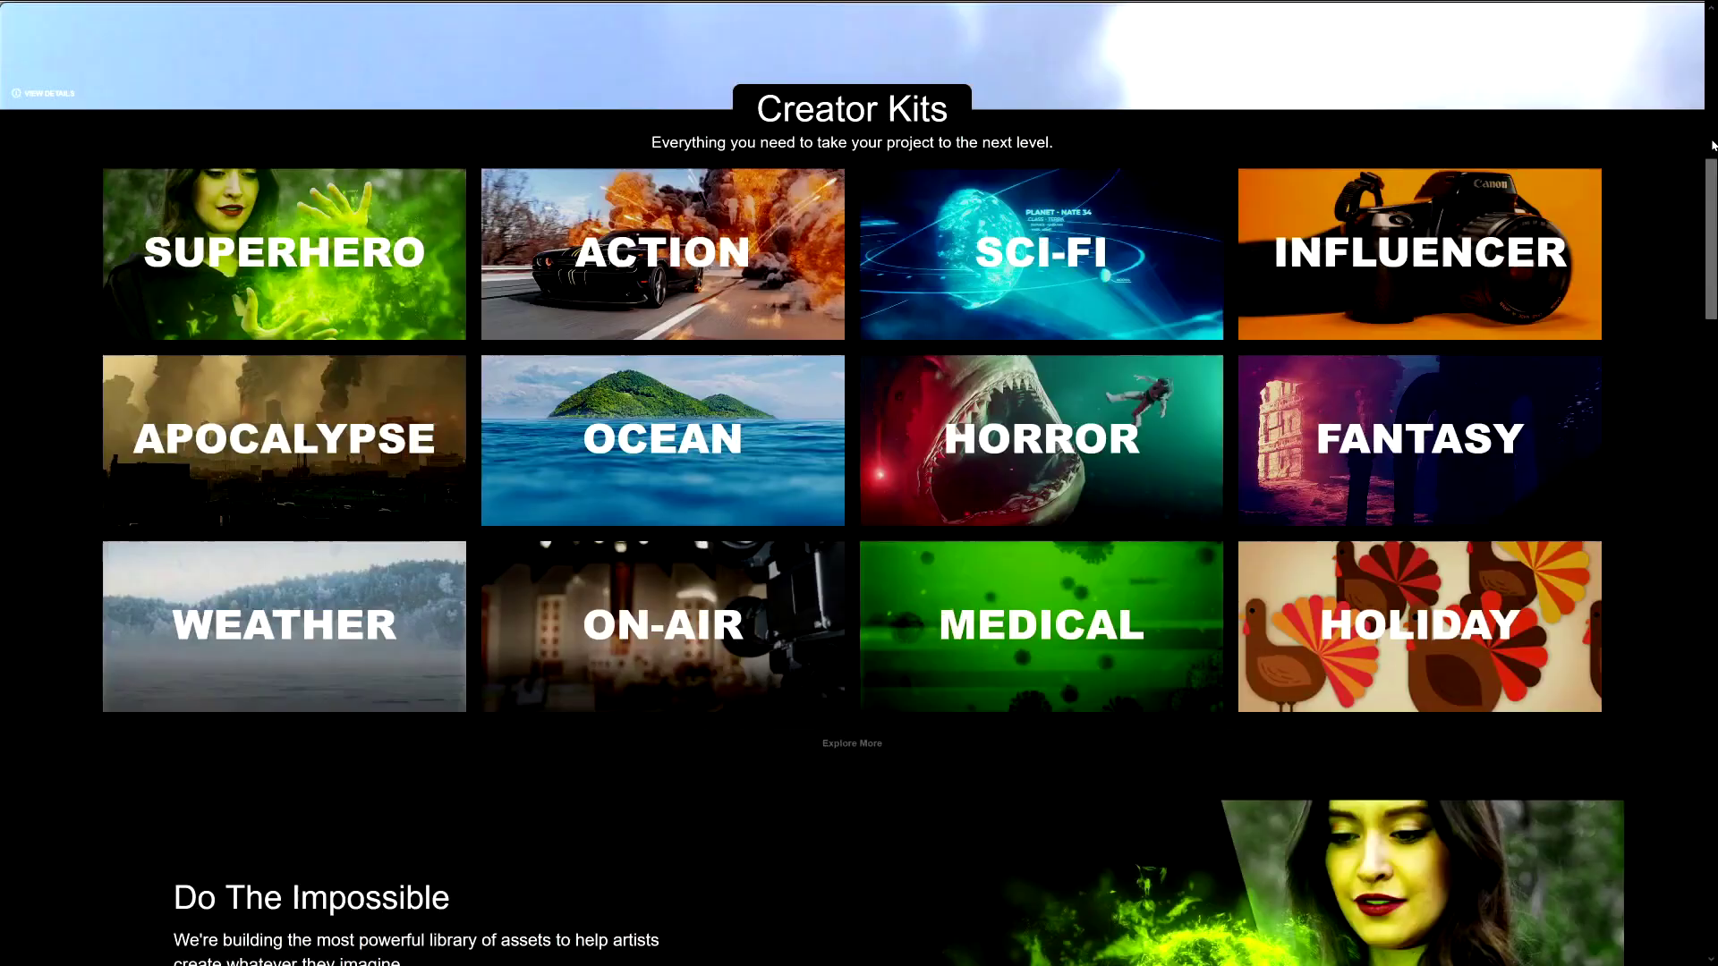
pyautogui.scroll(-8, 1712, 145)
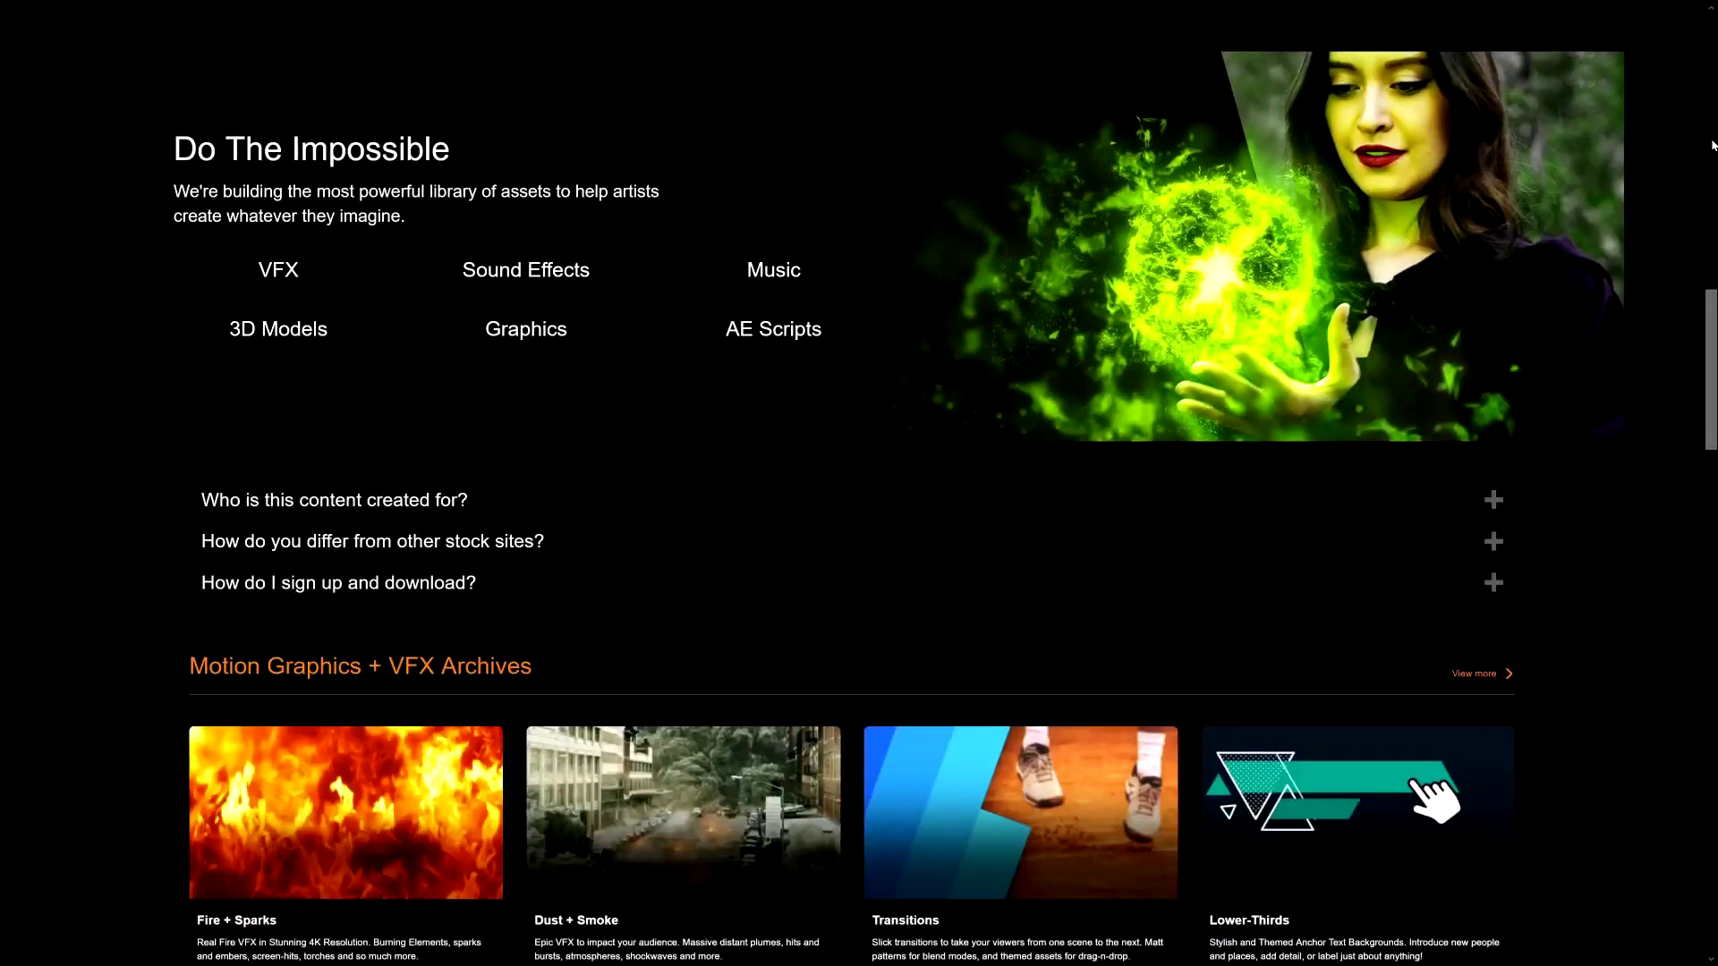
pyautogui.scroll(-5, 1712, 144)
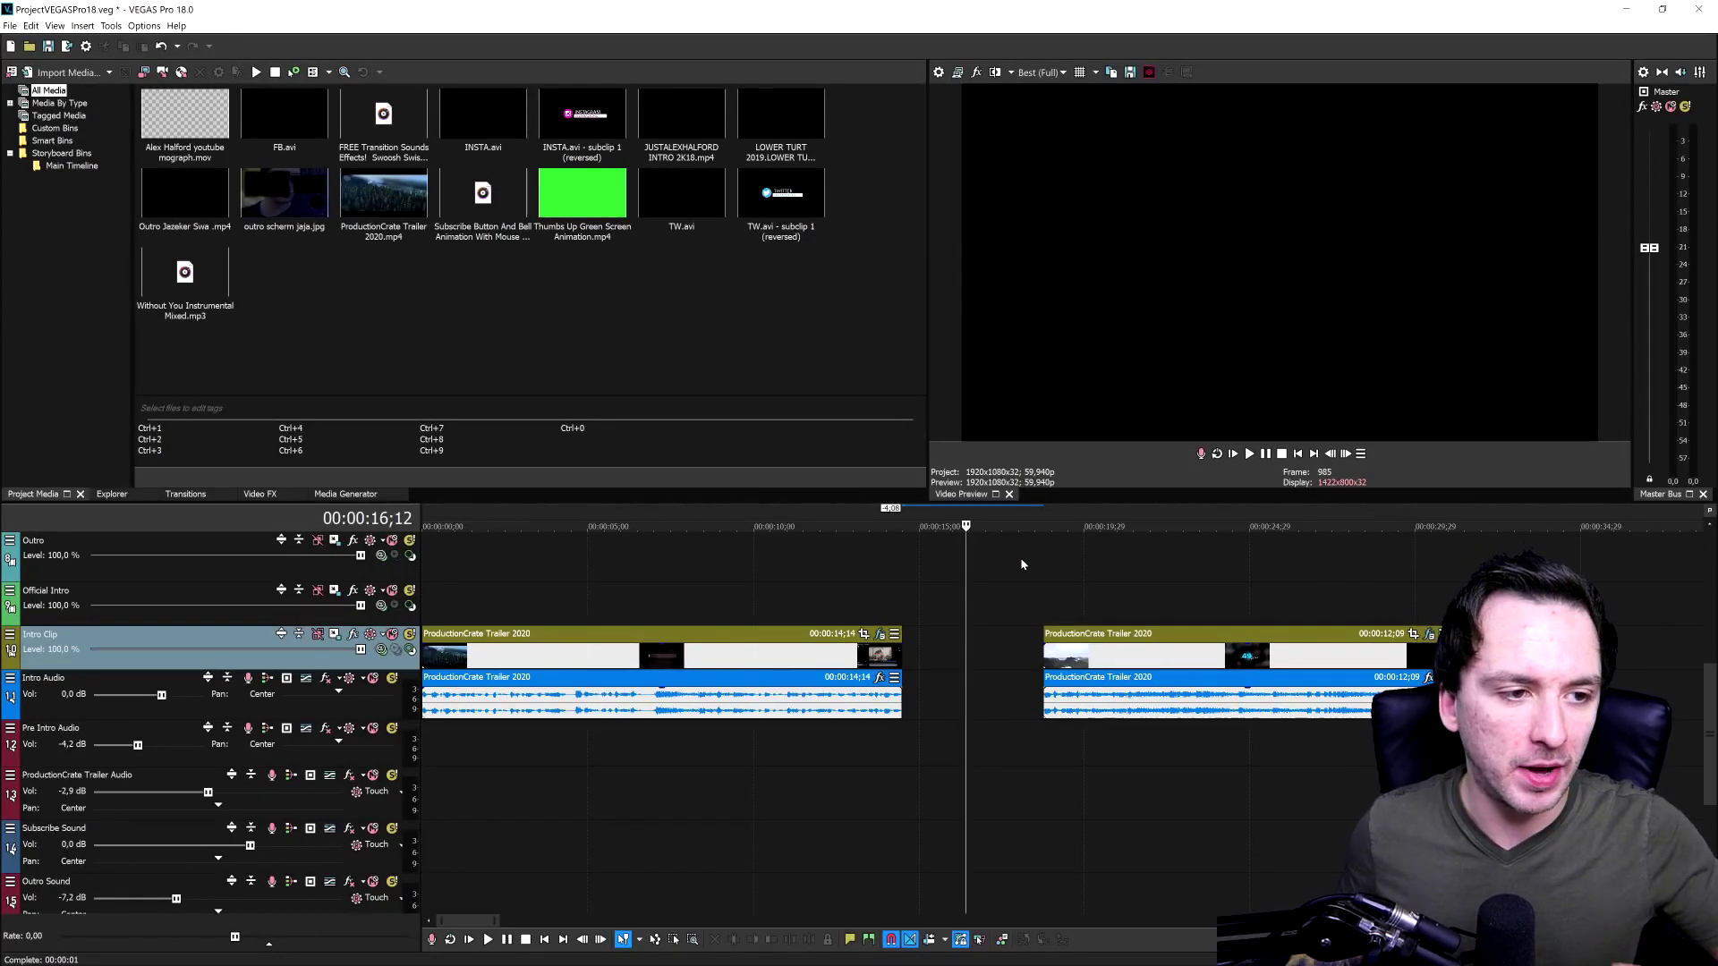
# Step: Choose File > New, then cancel the save prompt to stay in the project
pyautogui.click(9, 25)
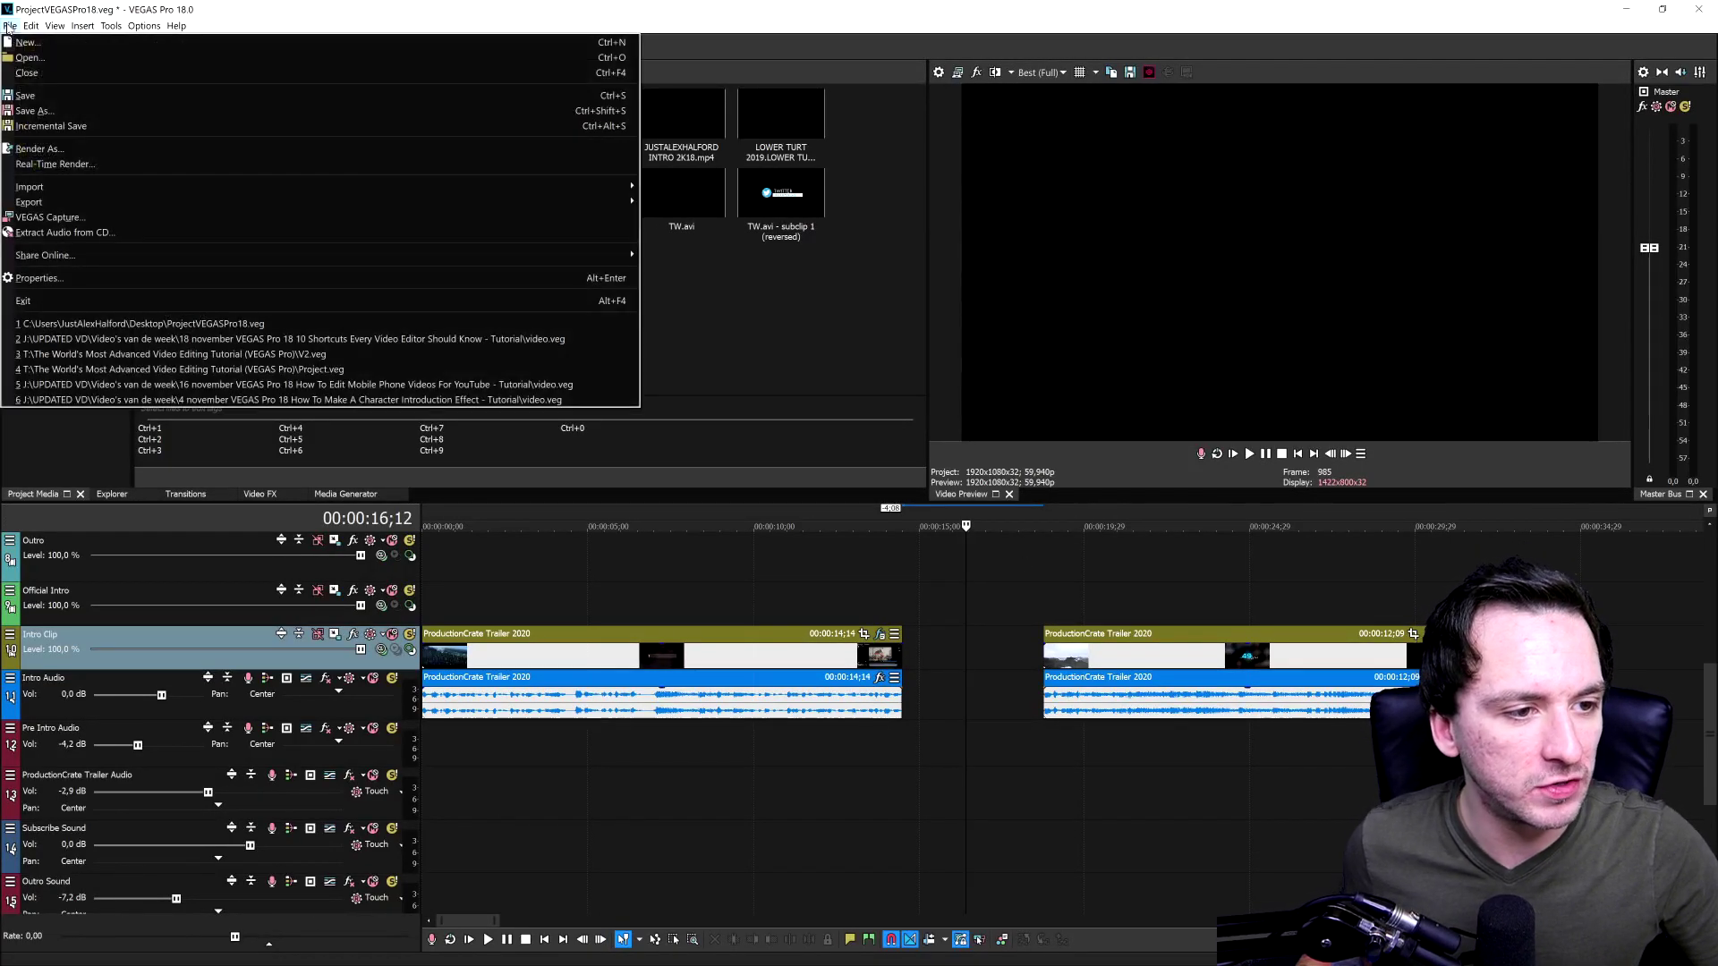
pyautogui.click(26, 42)
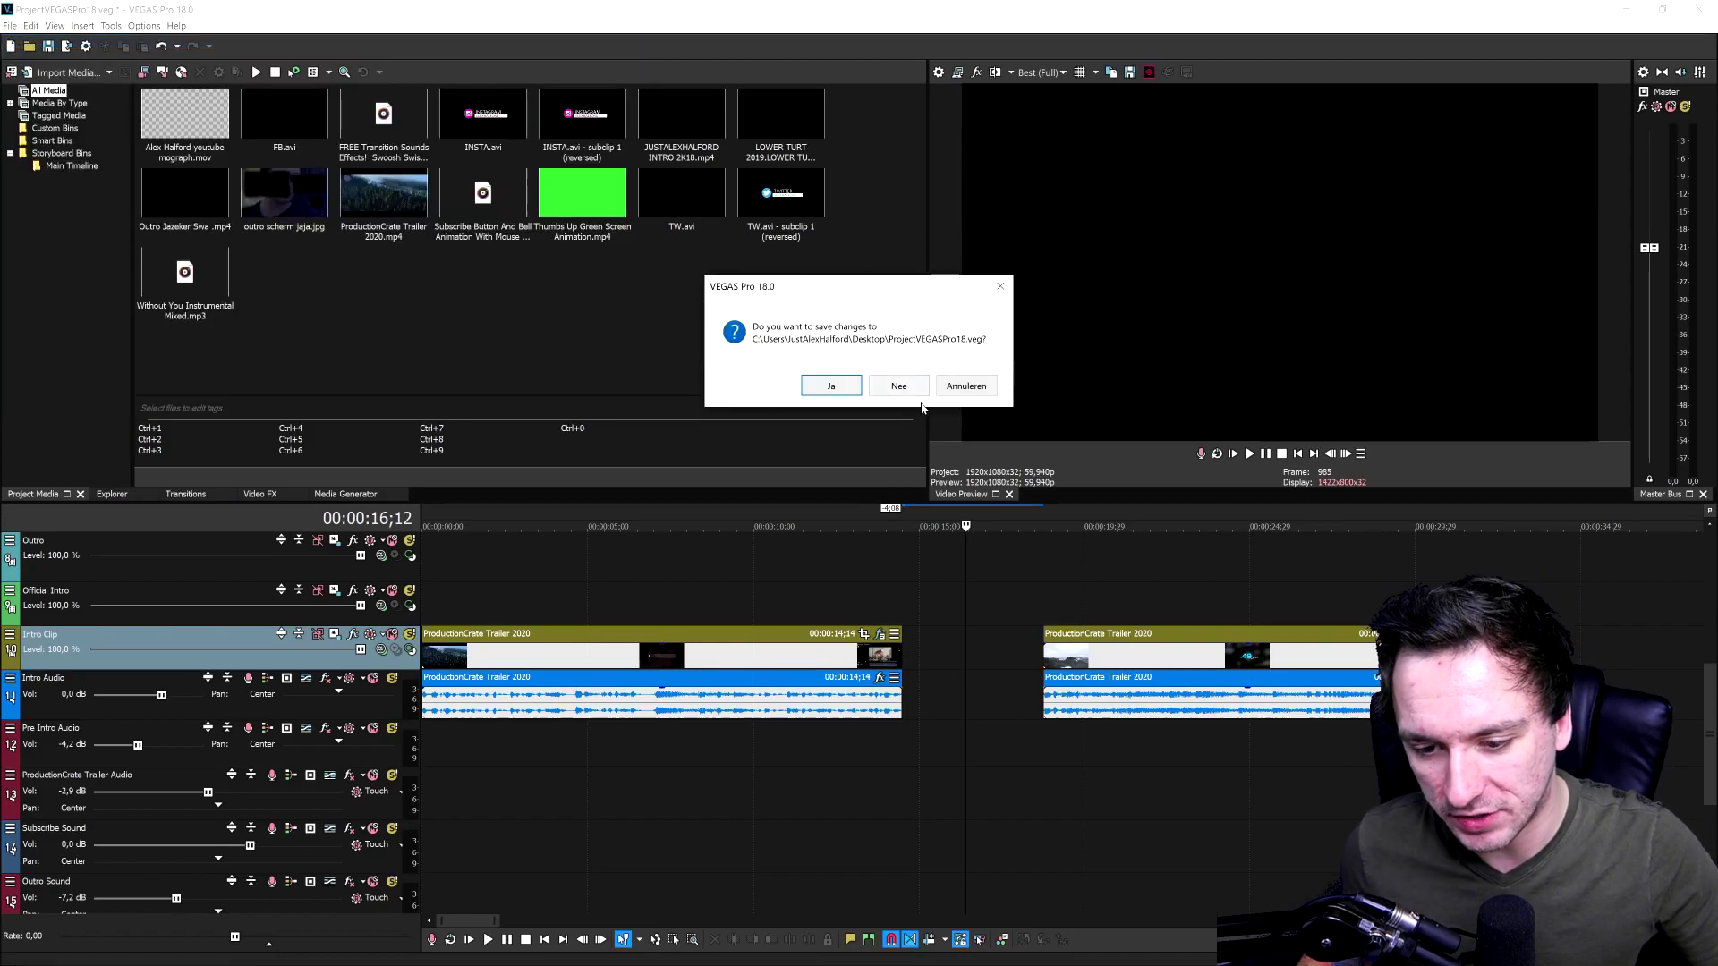
pyautogui.click(965, 386)
# Step: Undo the last edit, then start a new project, discarding the current project's changes
pyautogui.click(724, 566)
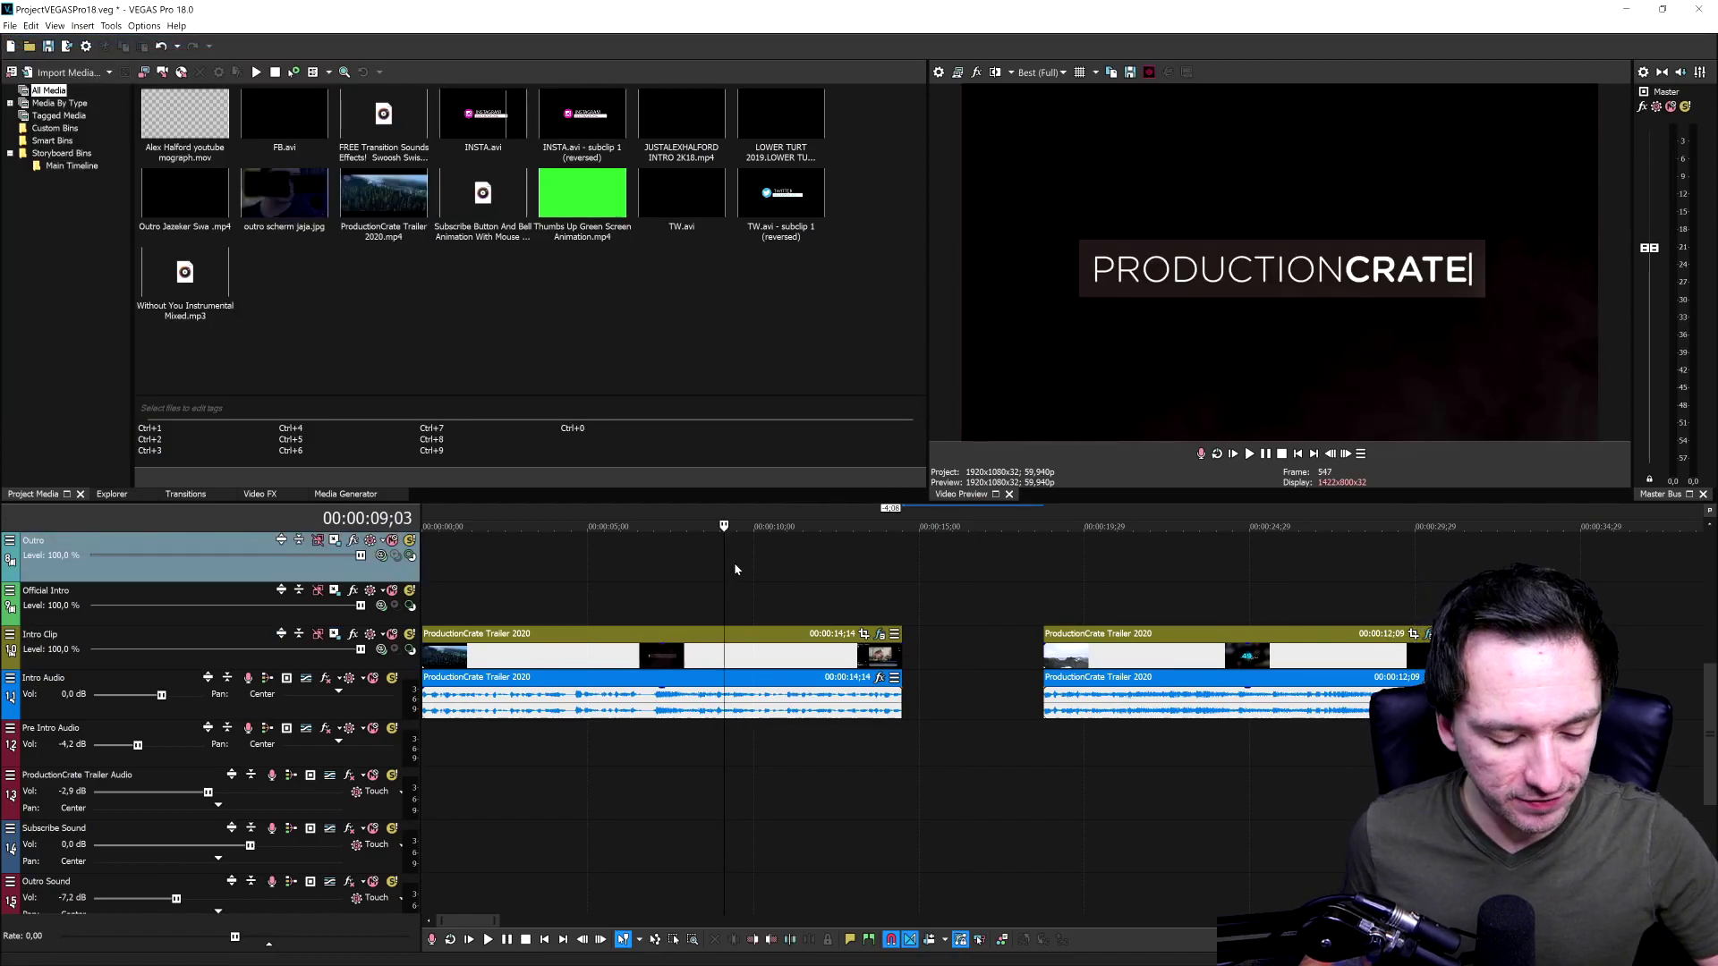
pyautogui.scroll(-2, 739, 569)
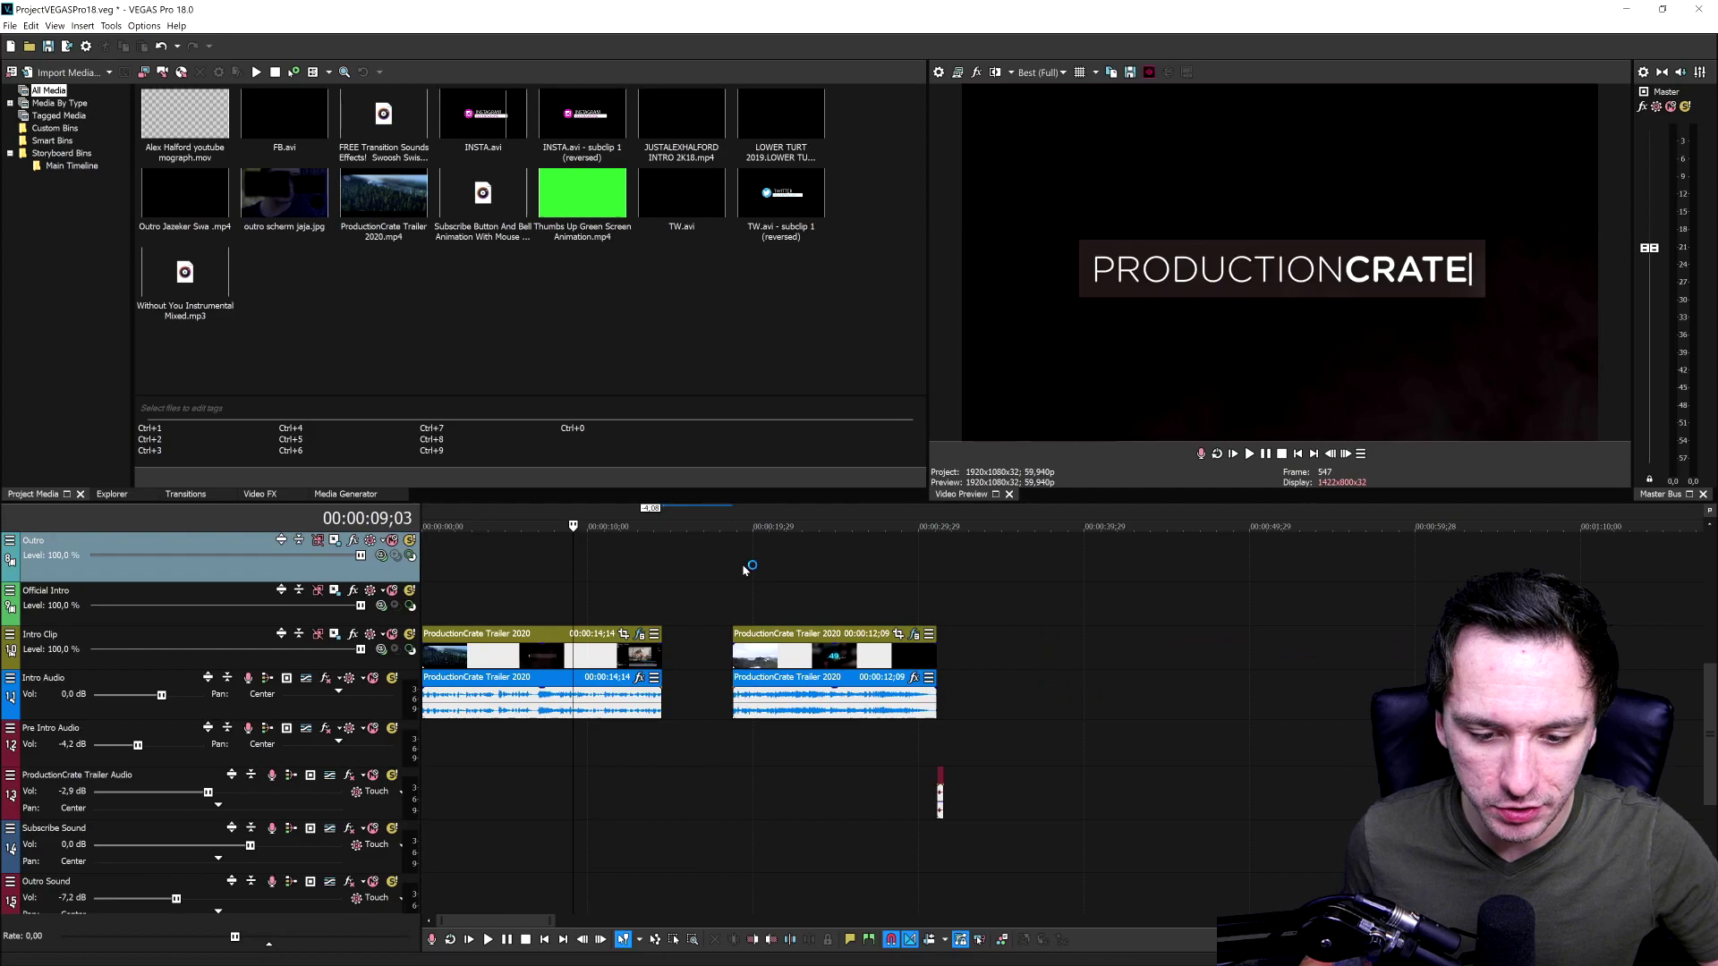
pyautogui.hotkey('ctrl', 'z')
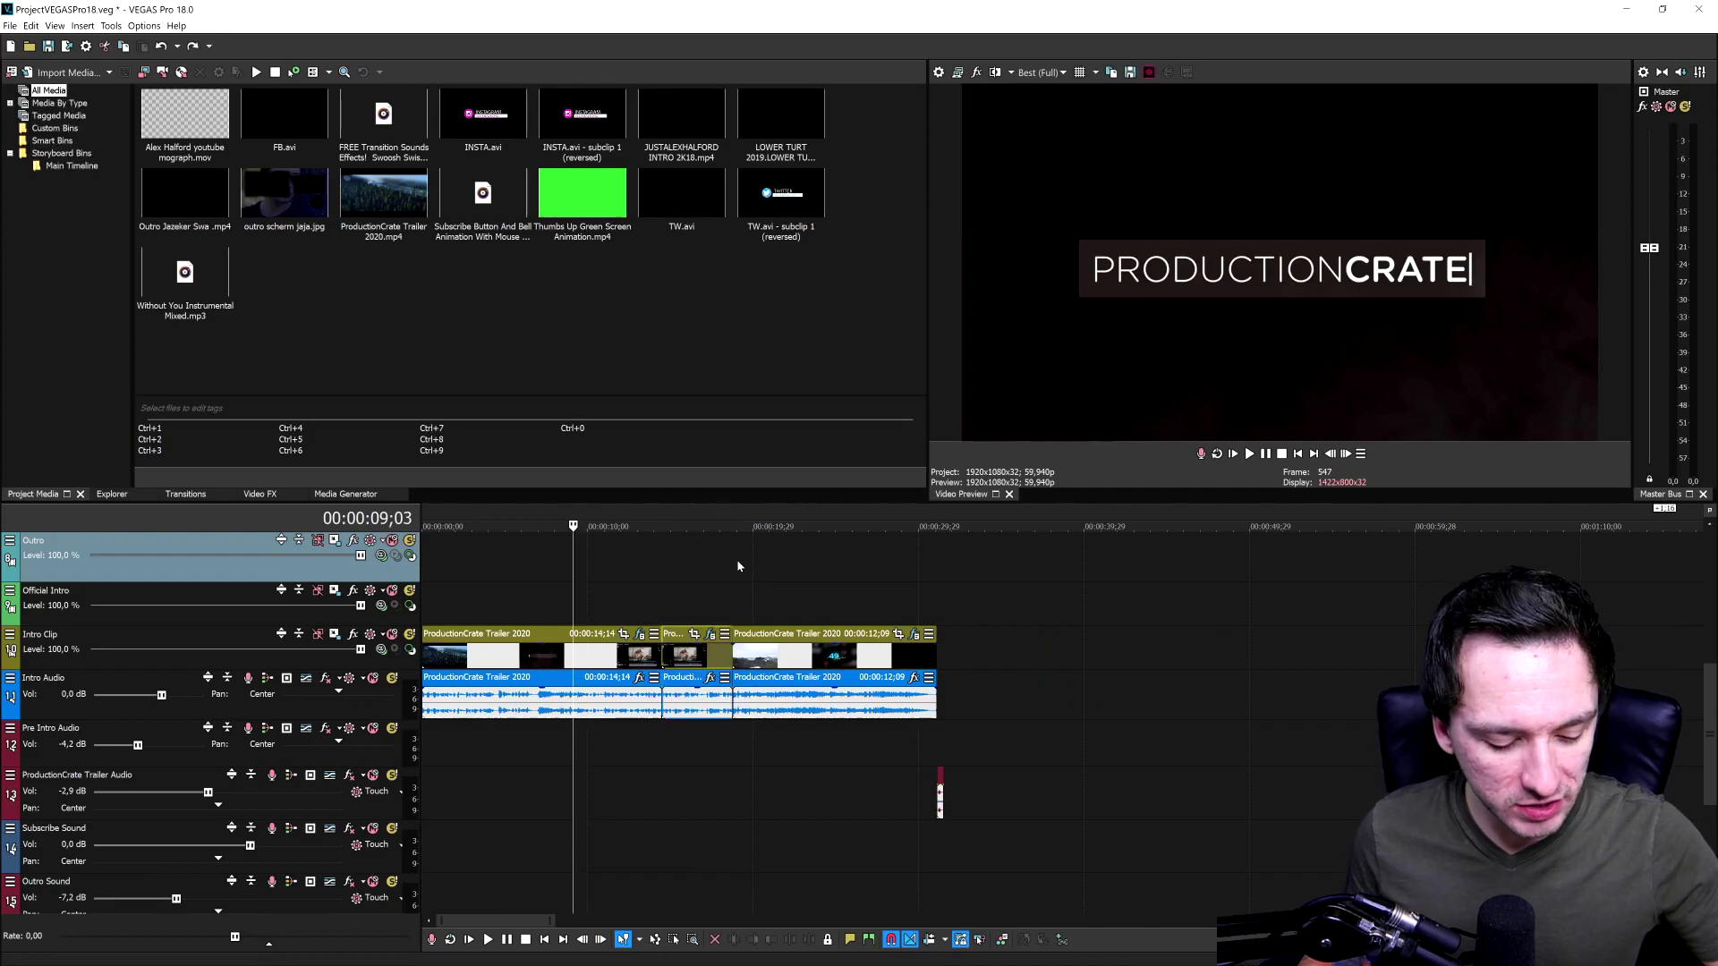
pyautogui.hotkey('alt', 'F4')
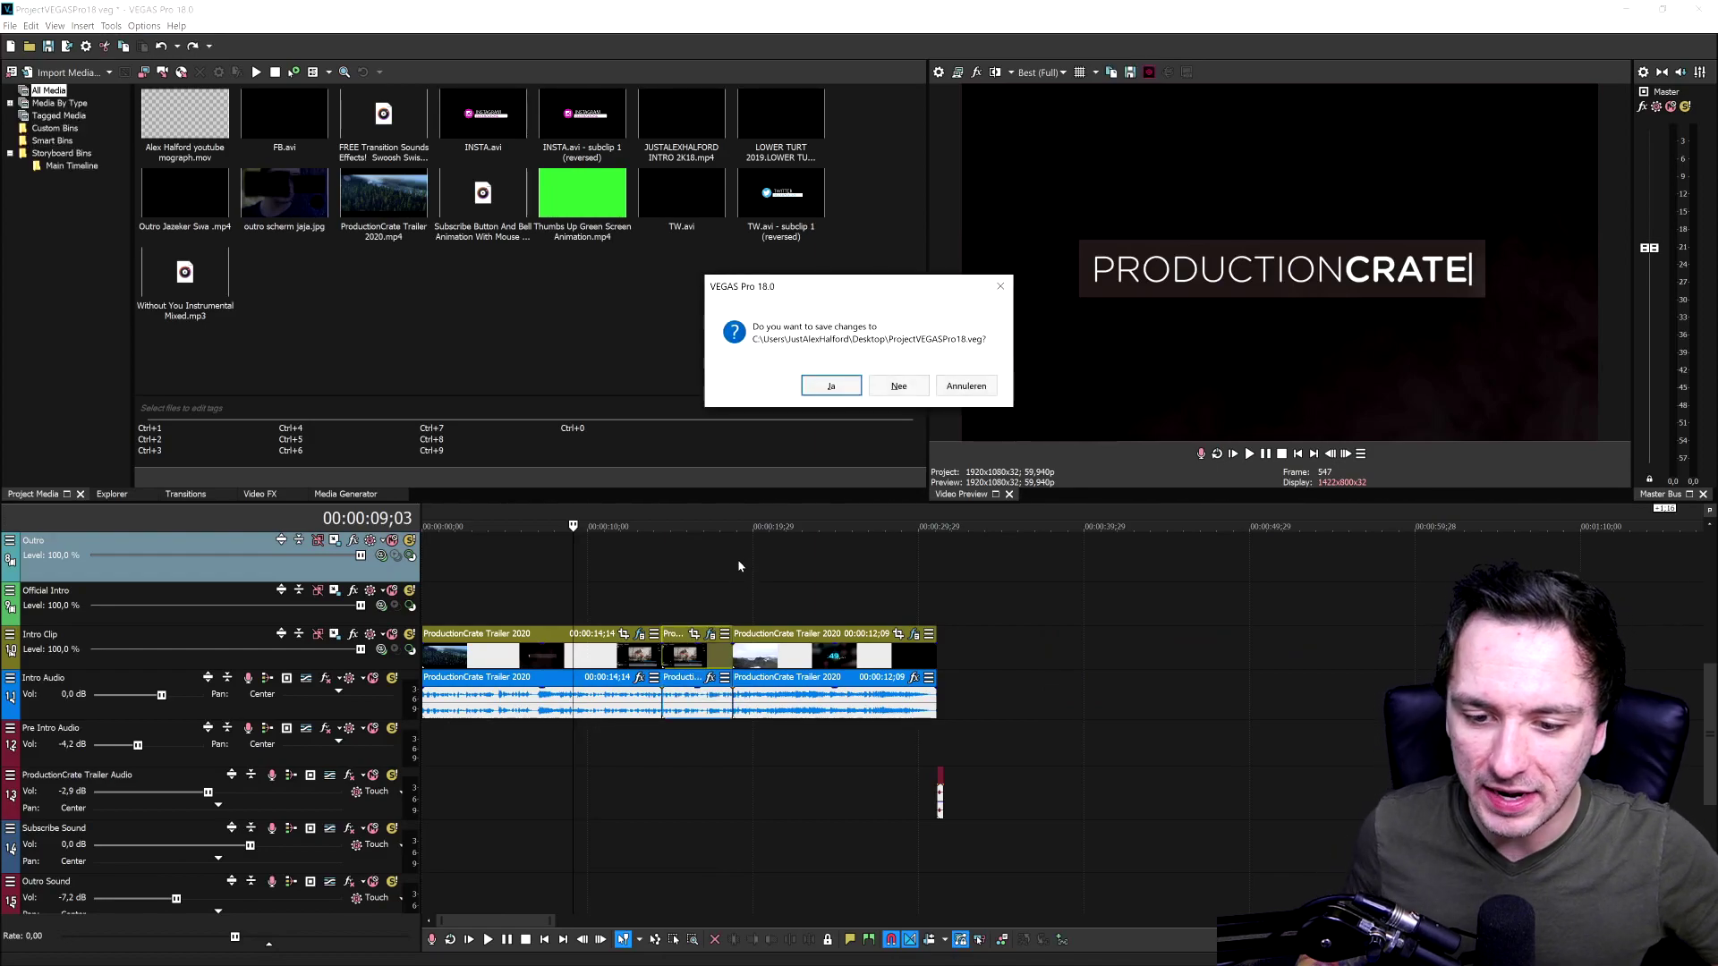
pyautogui.click(897, 387)
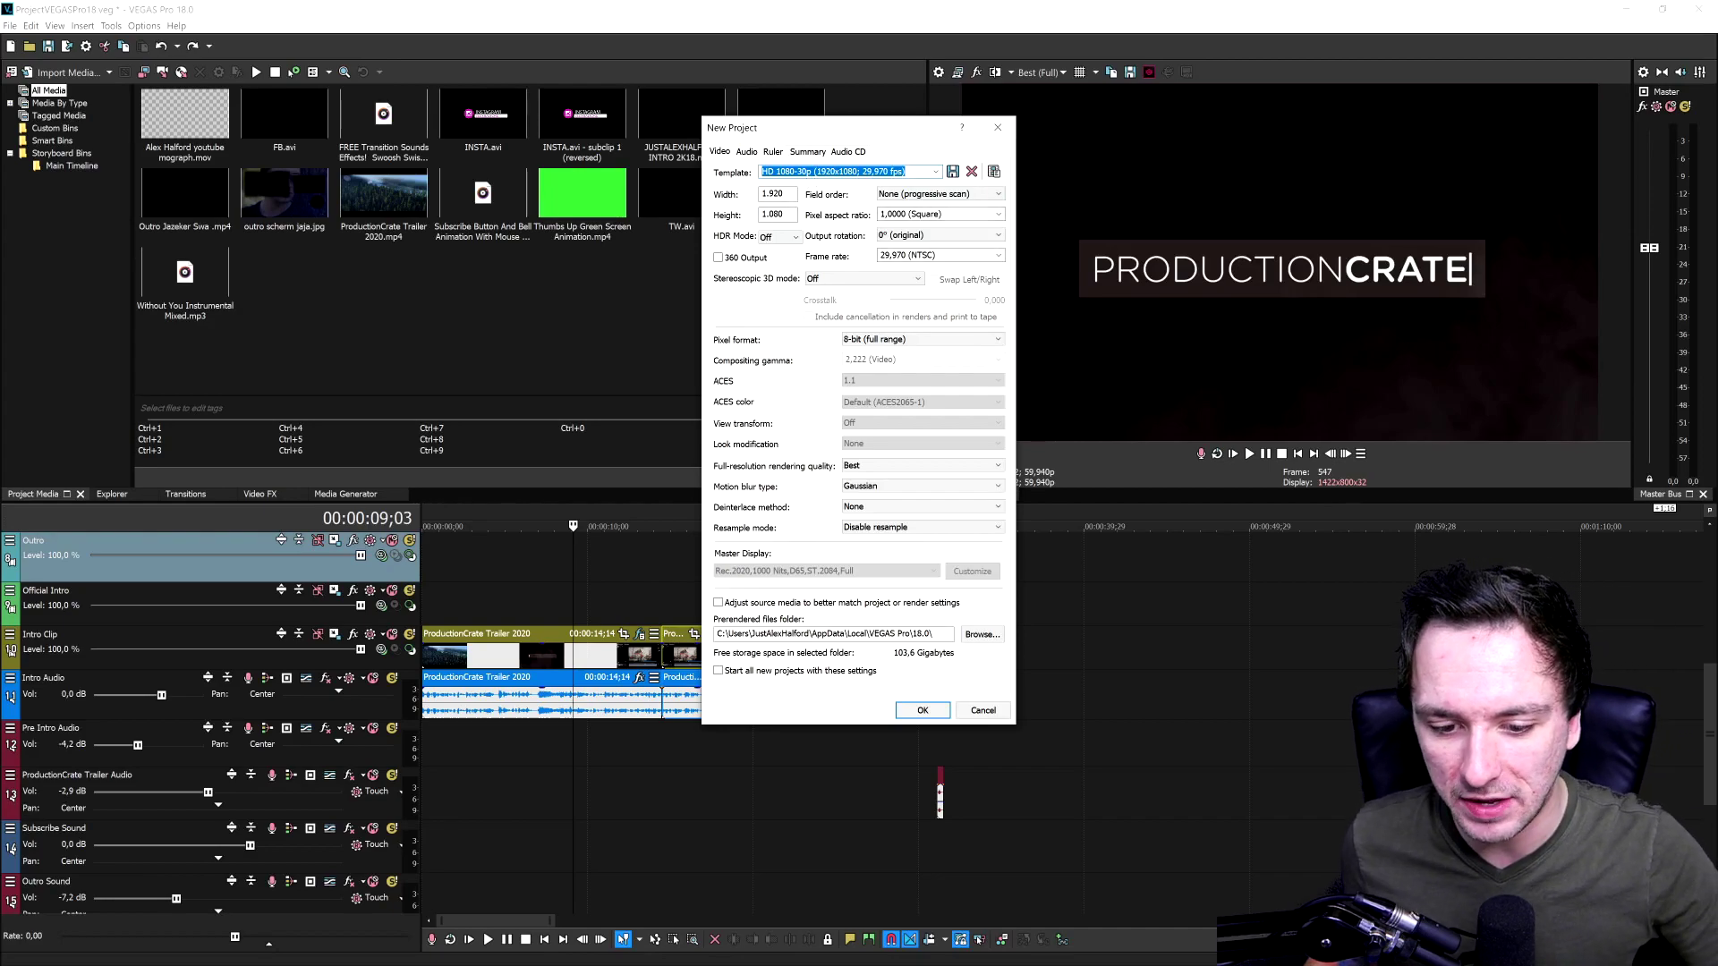
# Step: Accept the HD 1080-30p template (1920x1080, 29.970 fps) for the new project
pyautogui.click(926, 715)
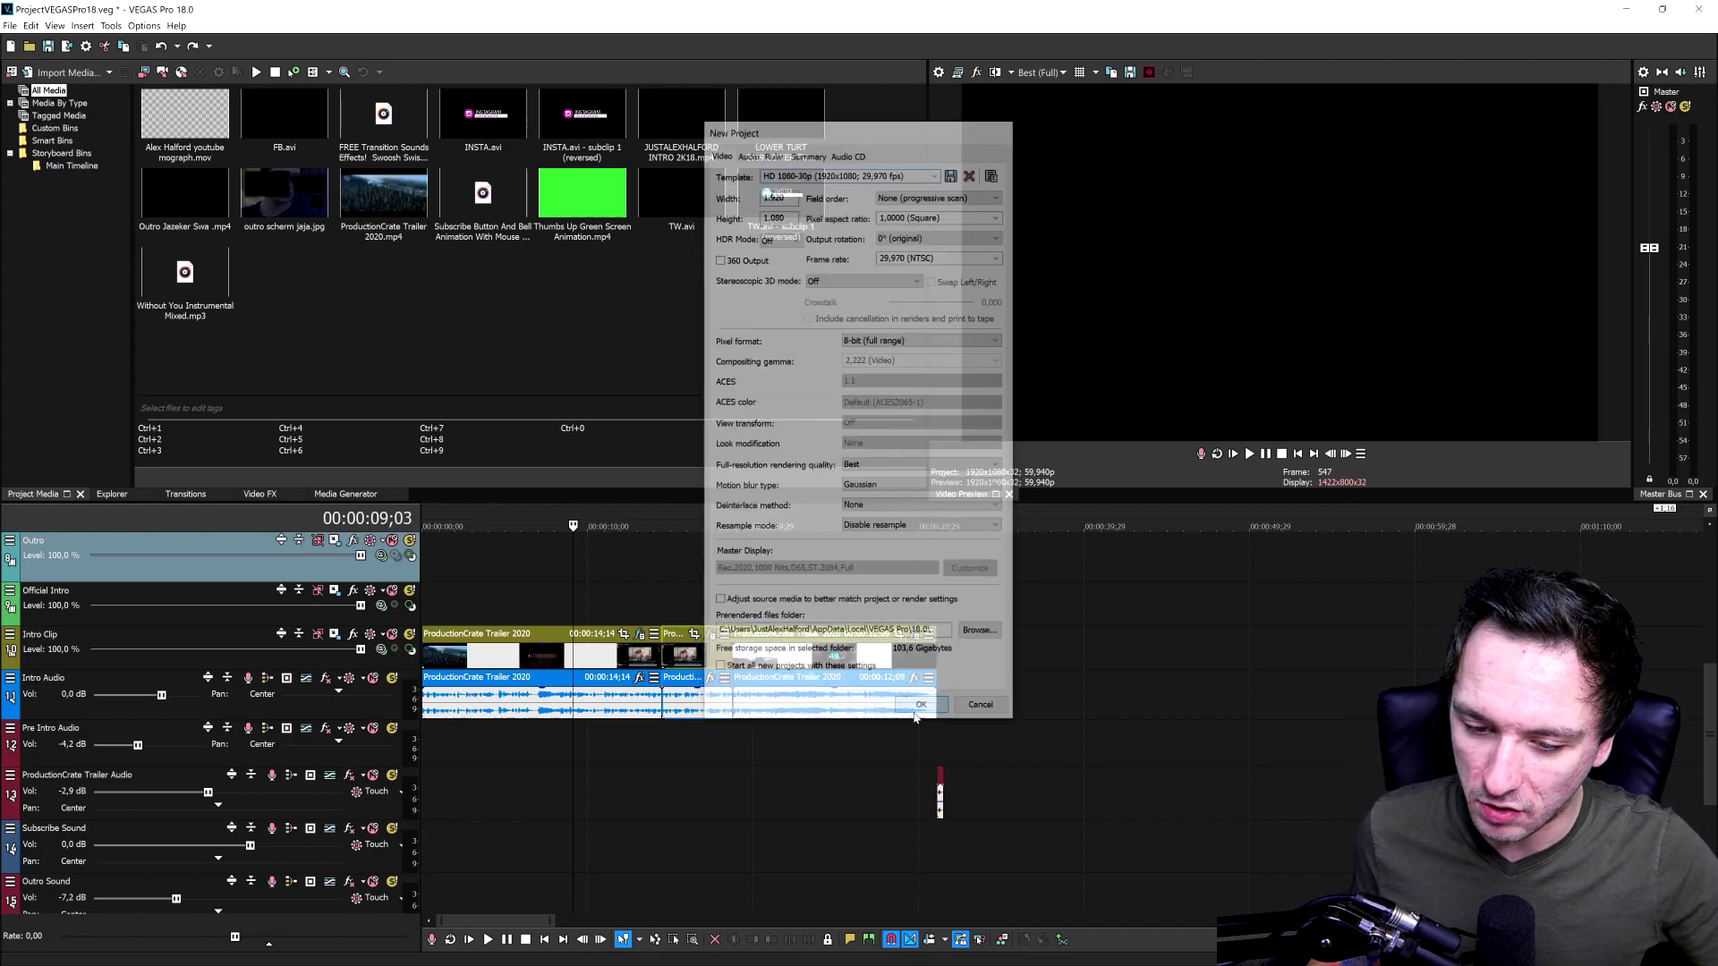
pyautogui.scroll(-2, 698, 581)
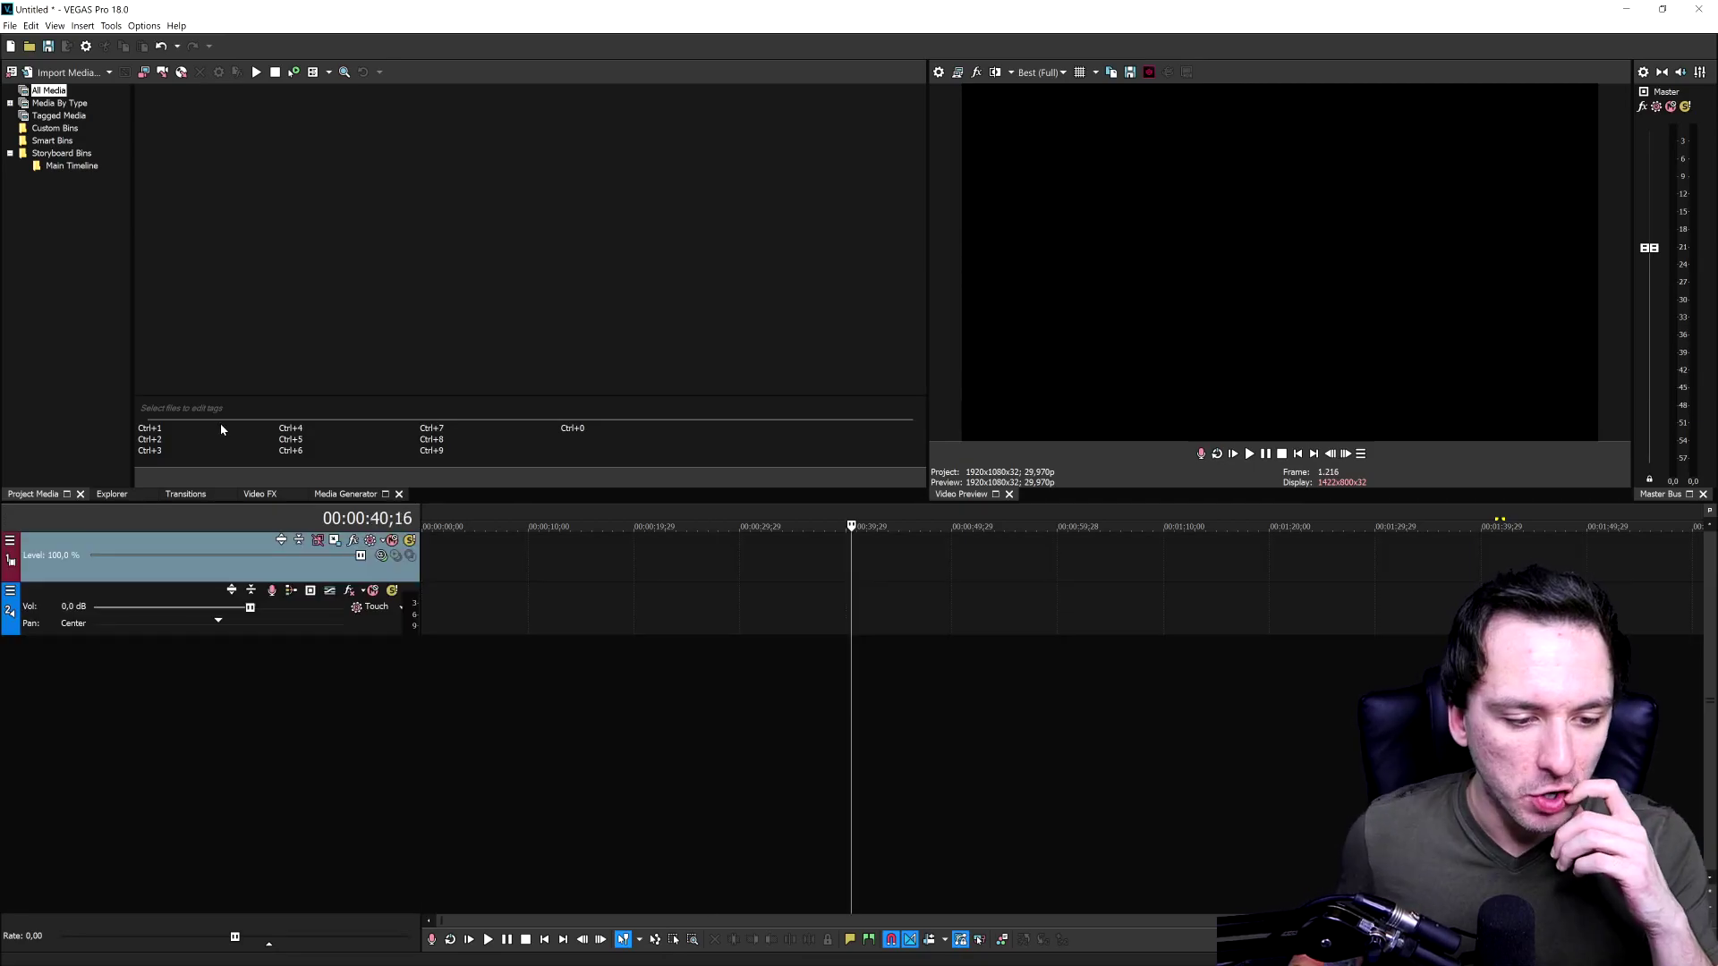
# Step: Place a Default Text event on video track one and a red Combined Effects 3 text event on track two
pyautogui.click(344, 495)
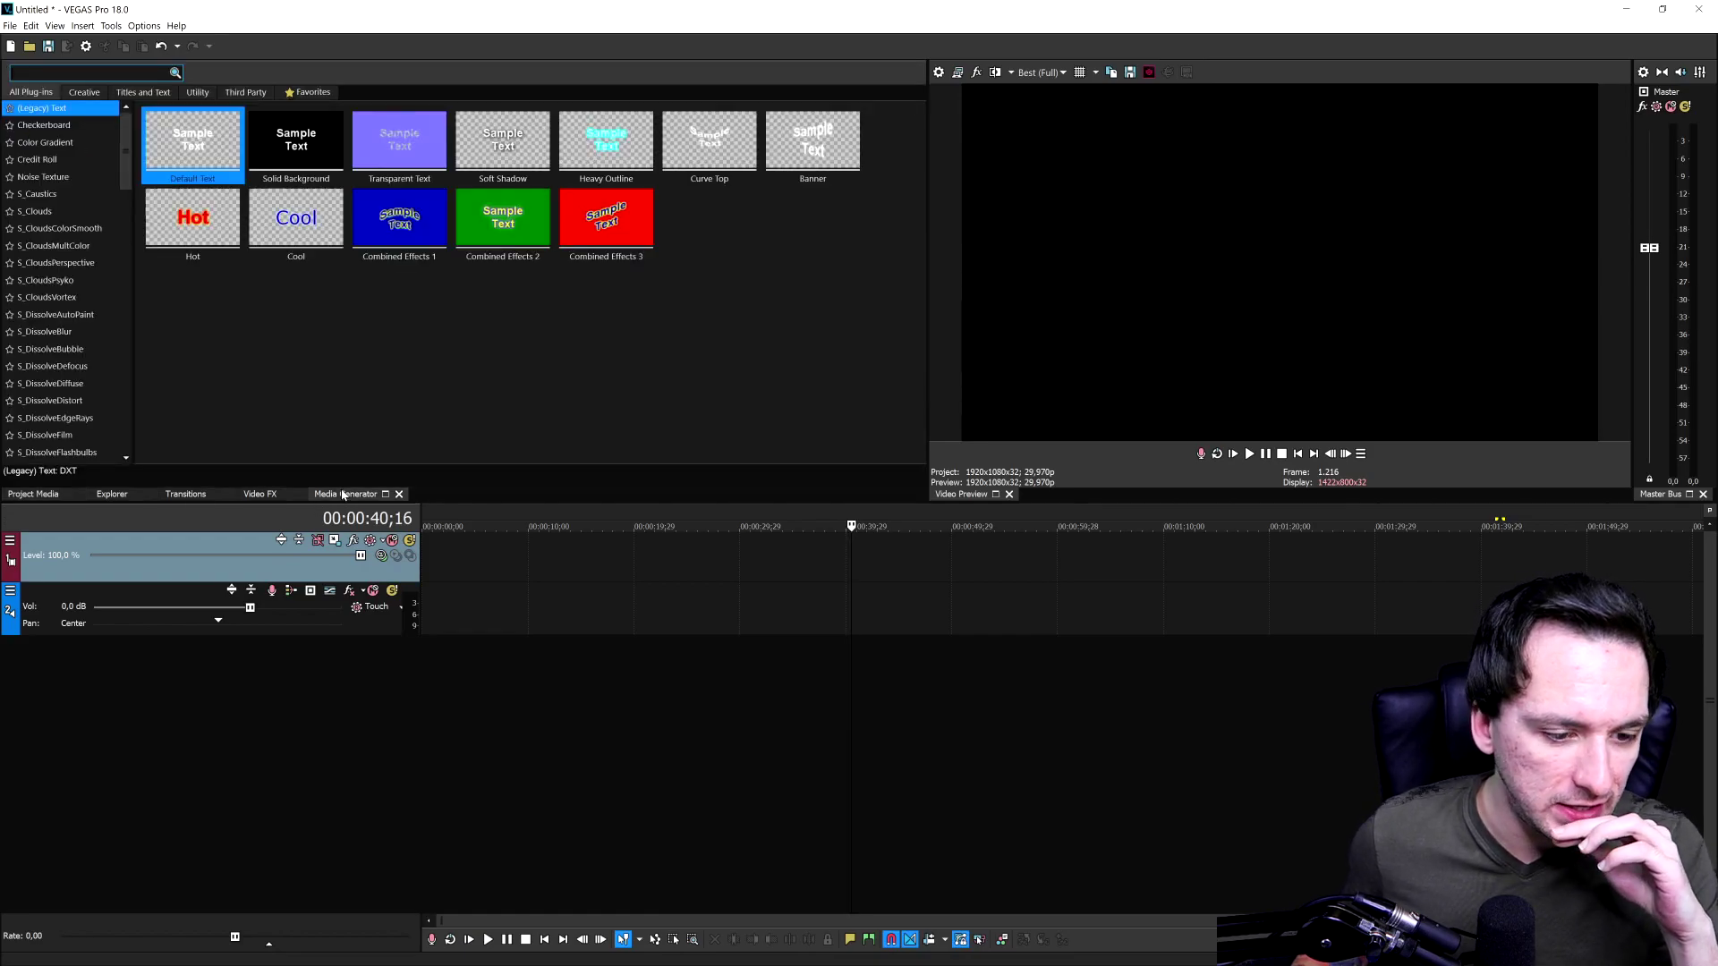
pyautogui.moveTo(382, 555); pyautogui.dragTo(428, 557)
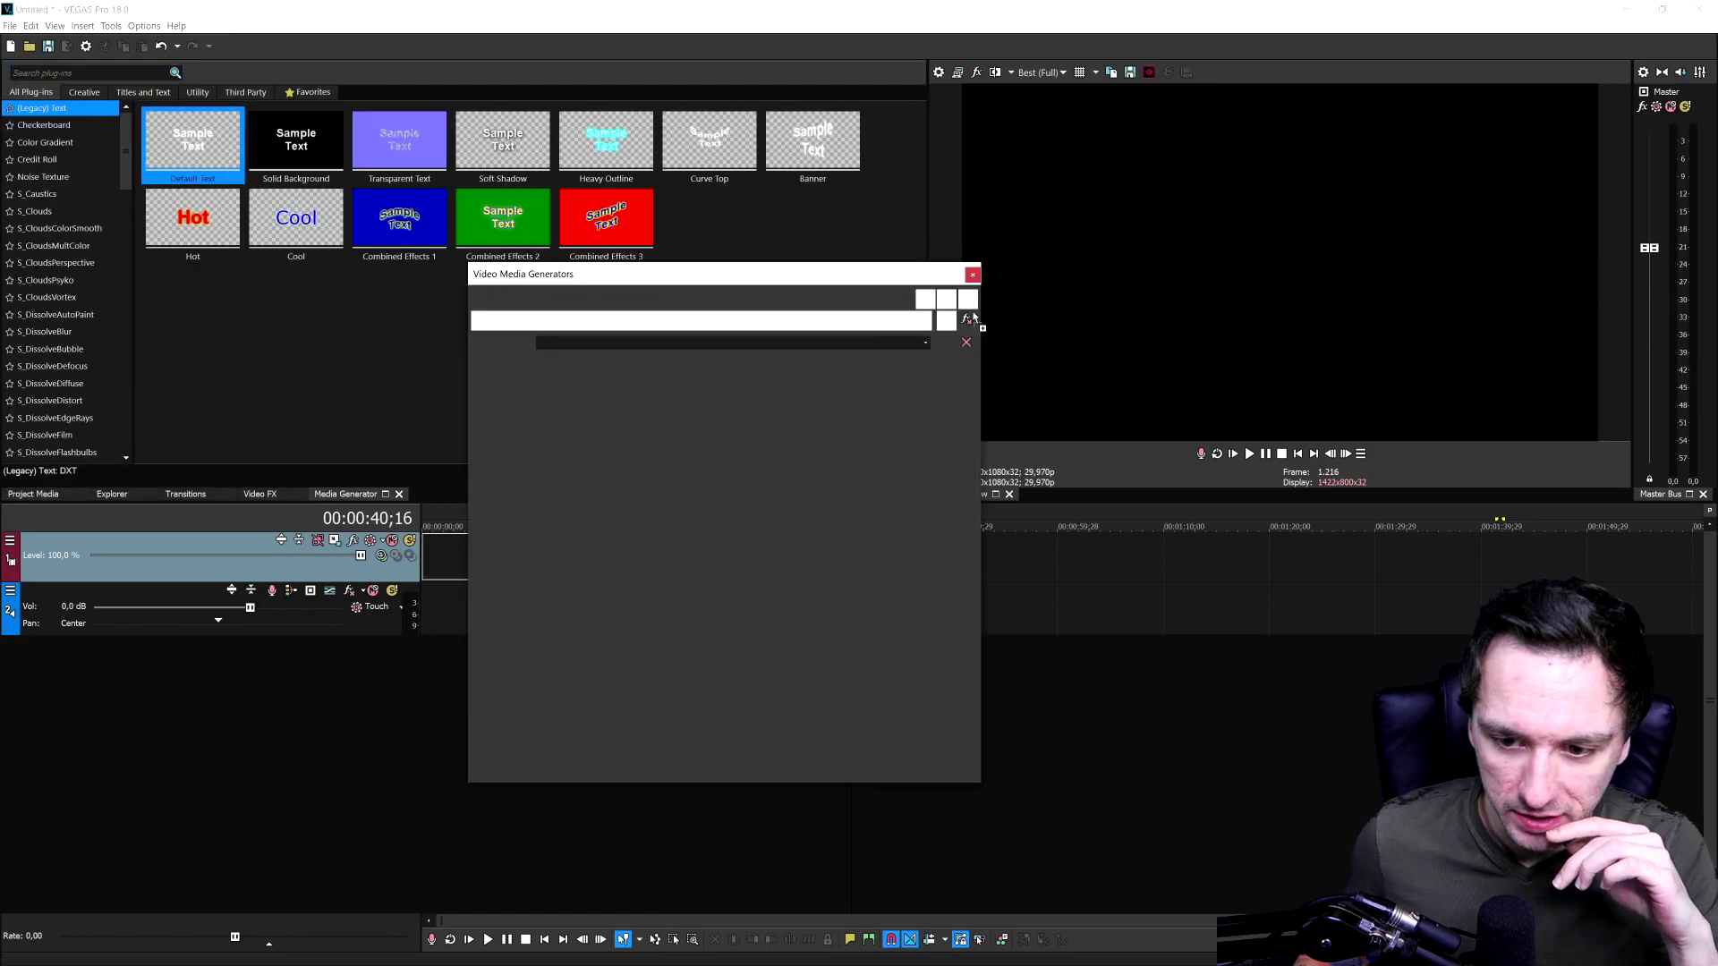
pyautogui.click(687, 253)
pyautogui.moveTo(618, 228); pyautogui.dragTo(570, 624)
pyautogui.click(976, 269)
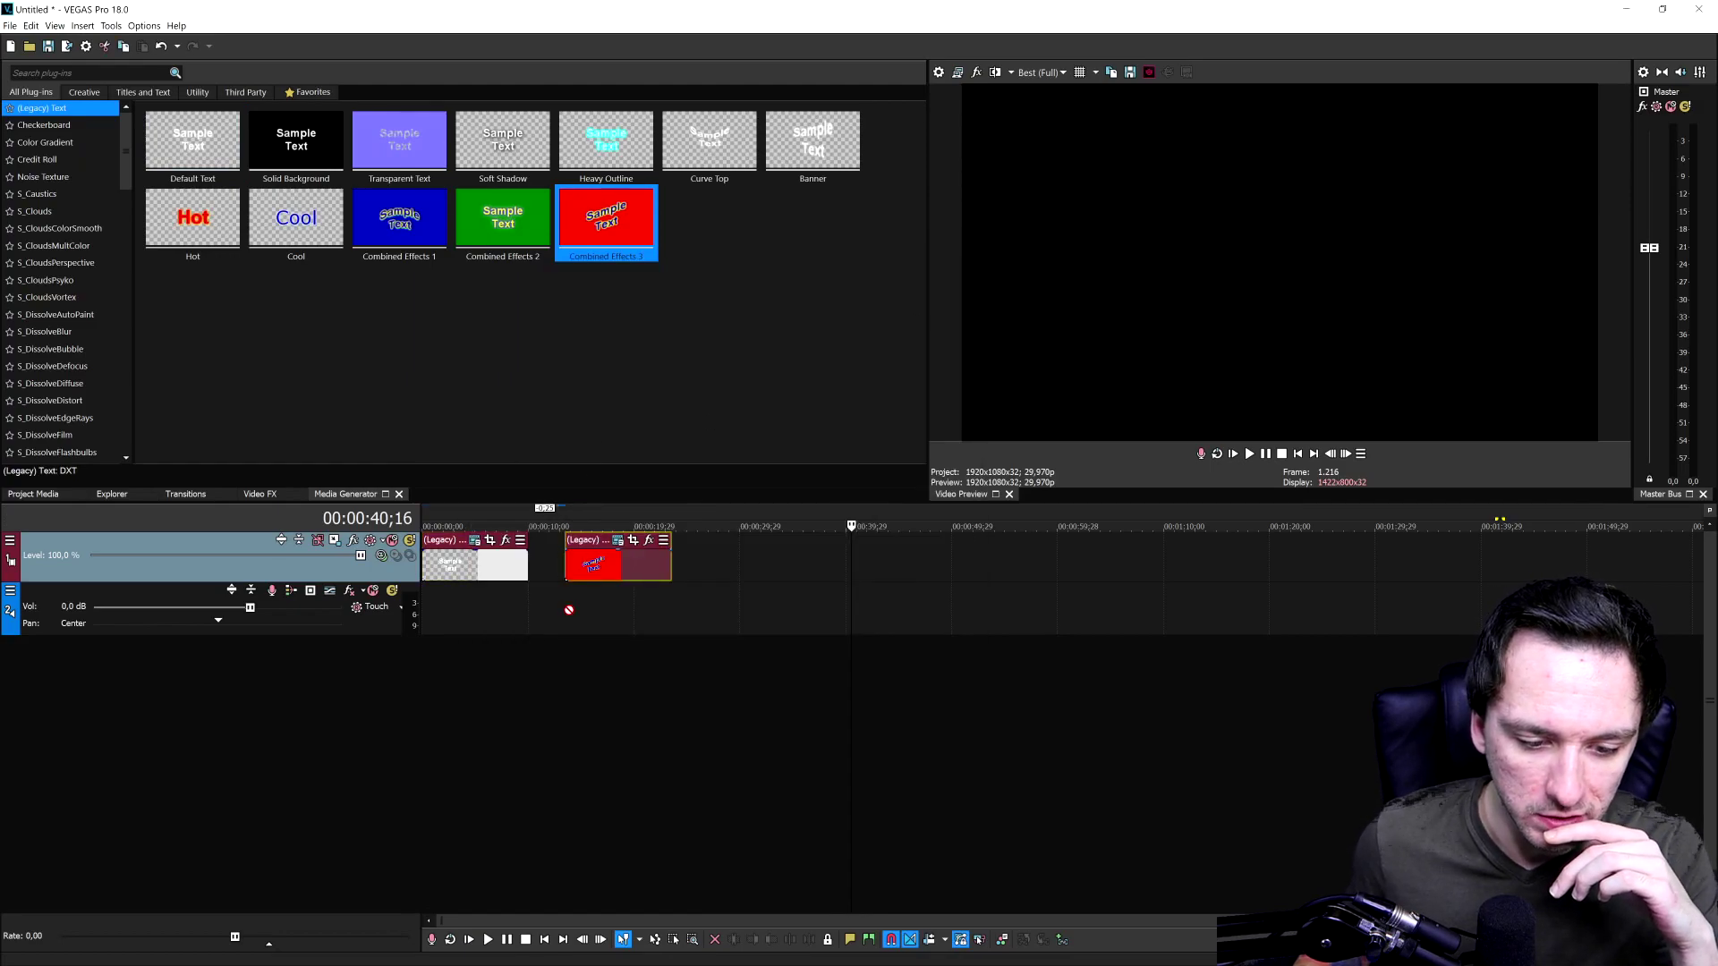
pyautogui.moveTo(603, 572); pyautogui.dragTo(511, 623)
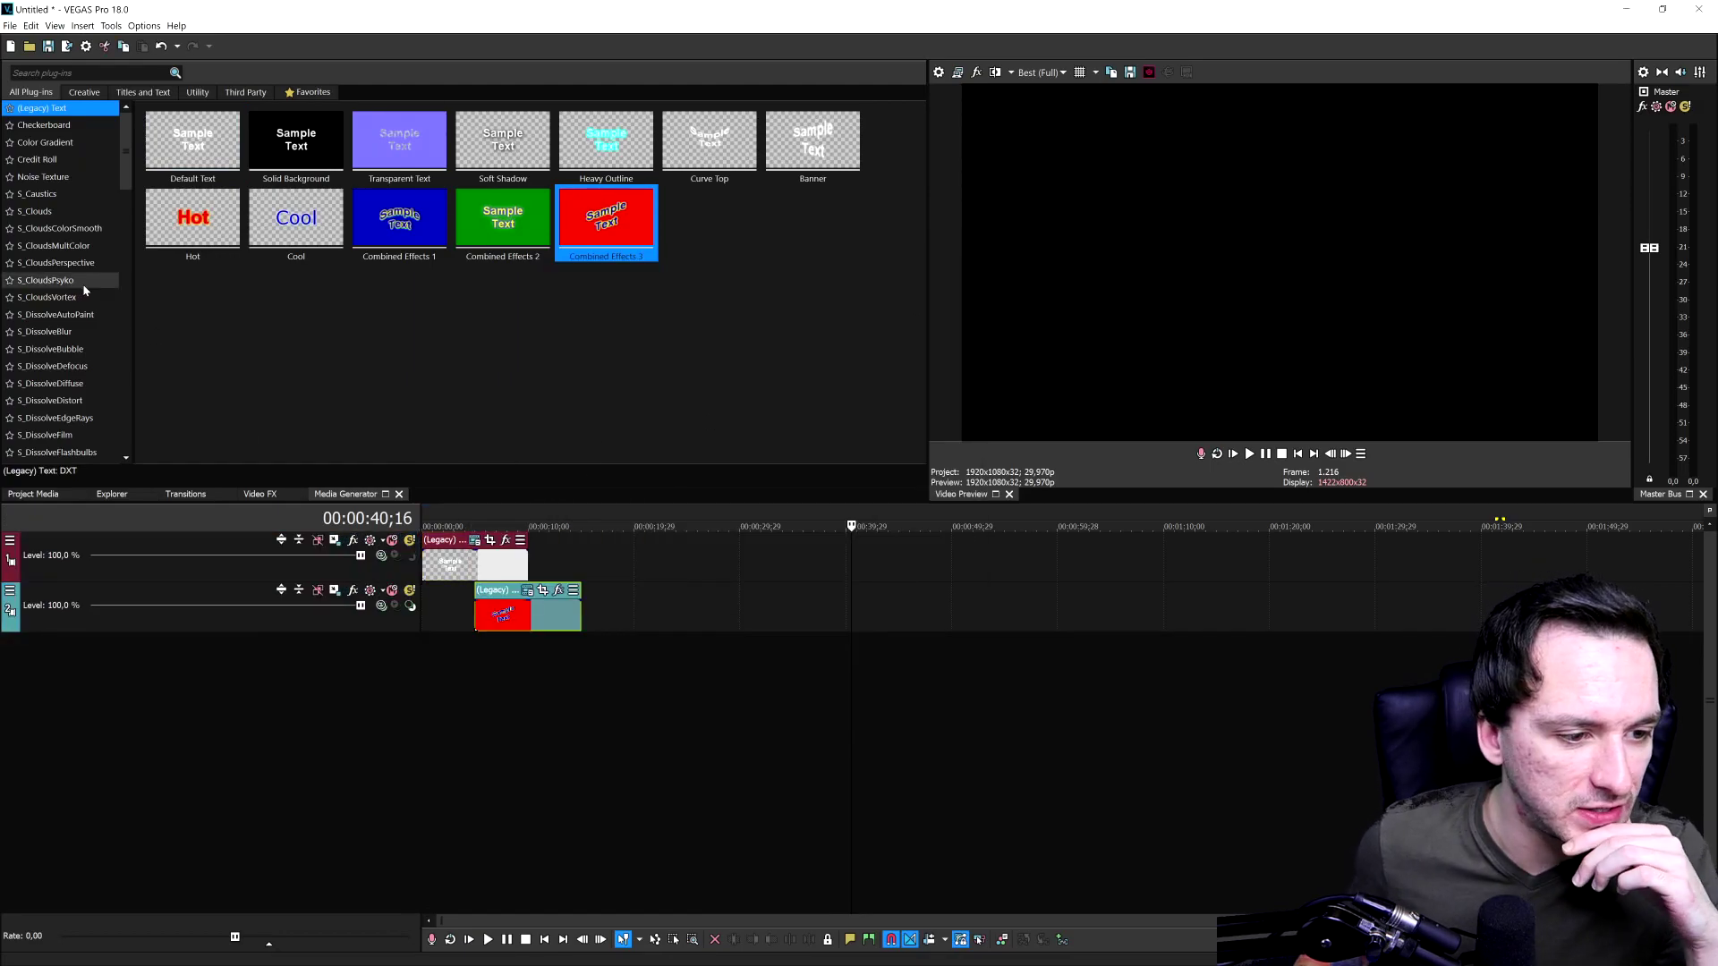
# Step: Add staggered Red, Blue and Yellow Solid Color events on video tracks three, four and five
pyautogui.scroll(-15, 77, 380)
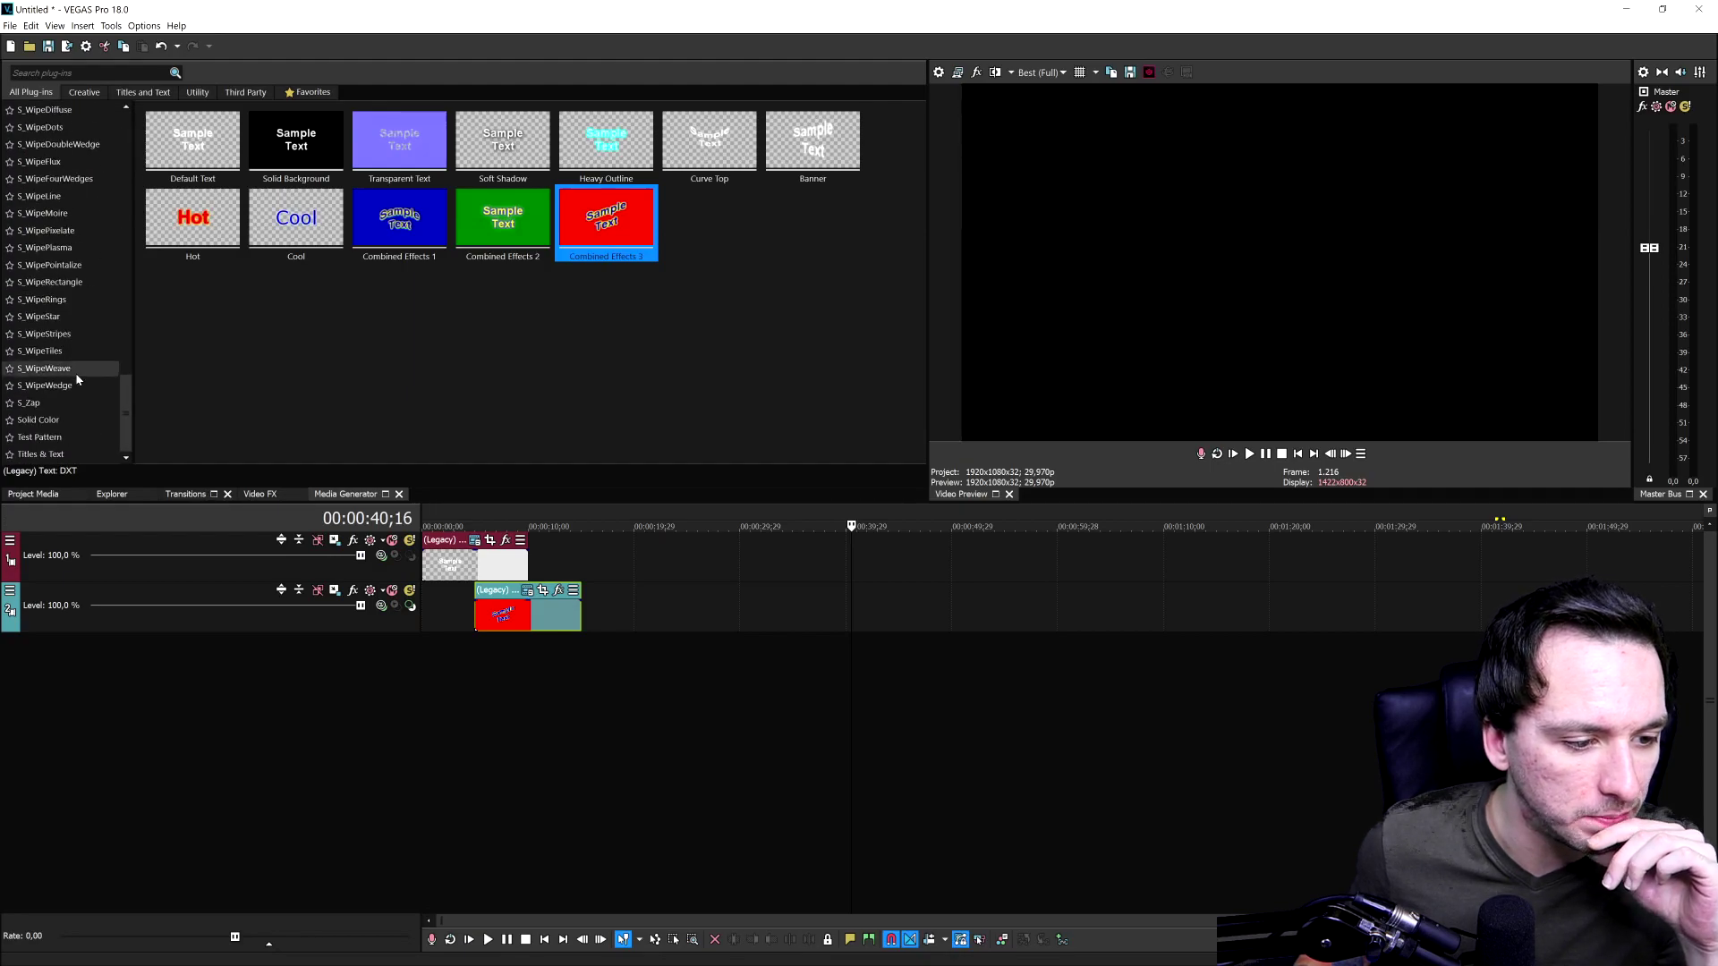
pyautogui.click(81, 421)
pyautogui.moveTo(399, 143); pyautogui.dragTo(644, 632)
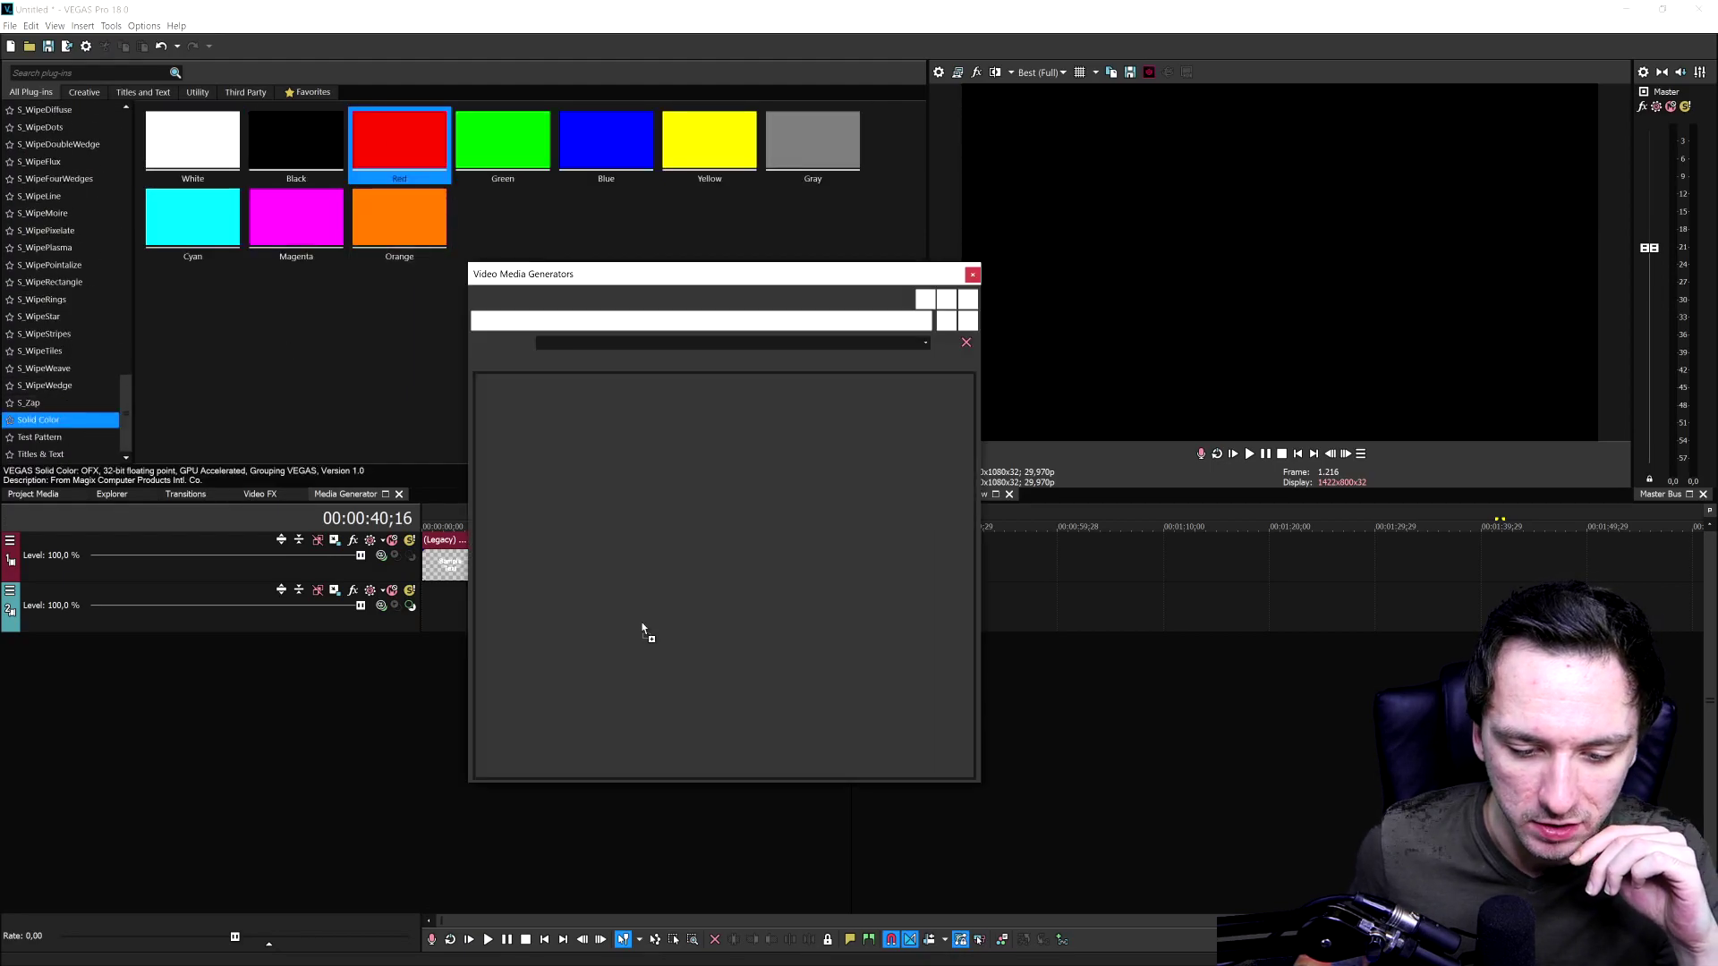
pyautogui.click(973, 274)
pyautogui.moveTo(606, 139); pyautogui.dragTo(732, 679)
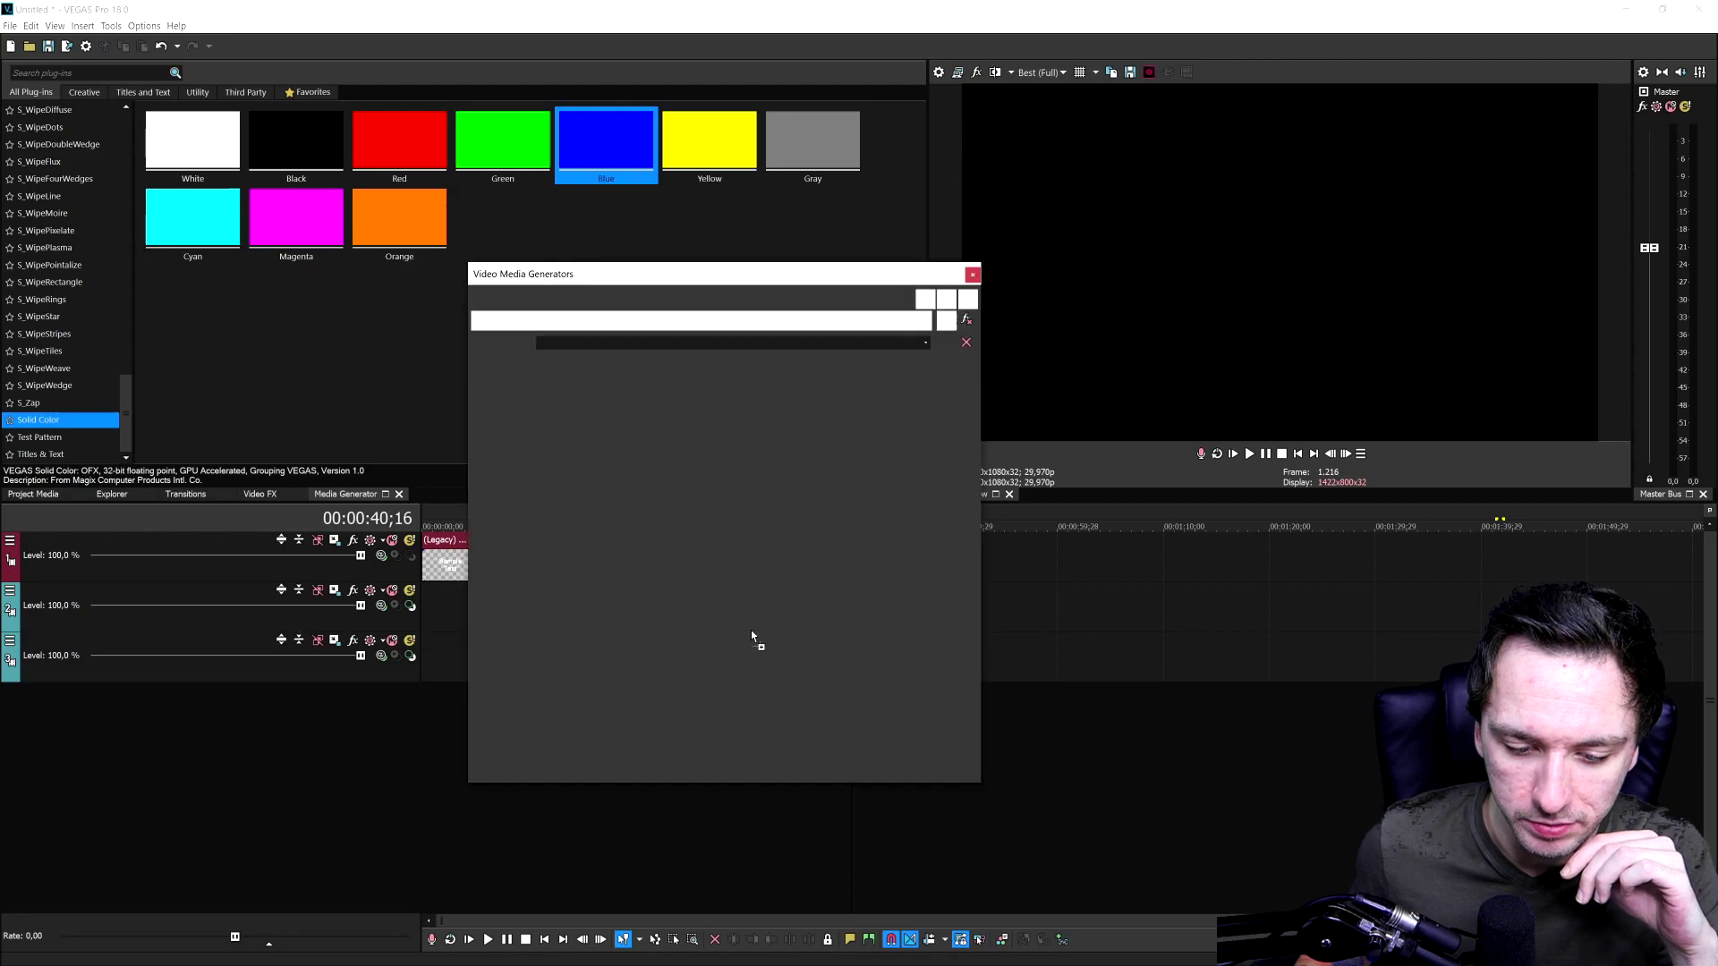
pyautogui.click(972, 274)
pyautogui.moveTo(710, 143); pyautogui.dragTo(745, 216)
pyautogui.moveTo(763, 789); pyautogui.dragTo(764, 791)
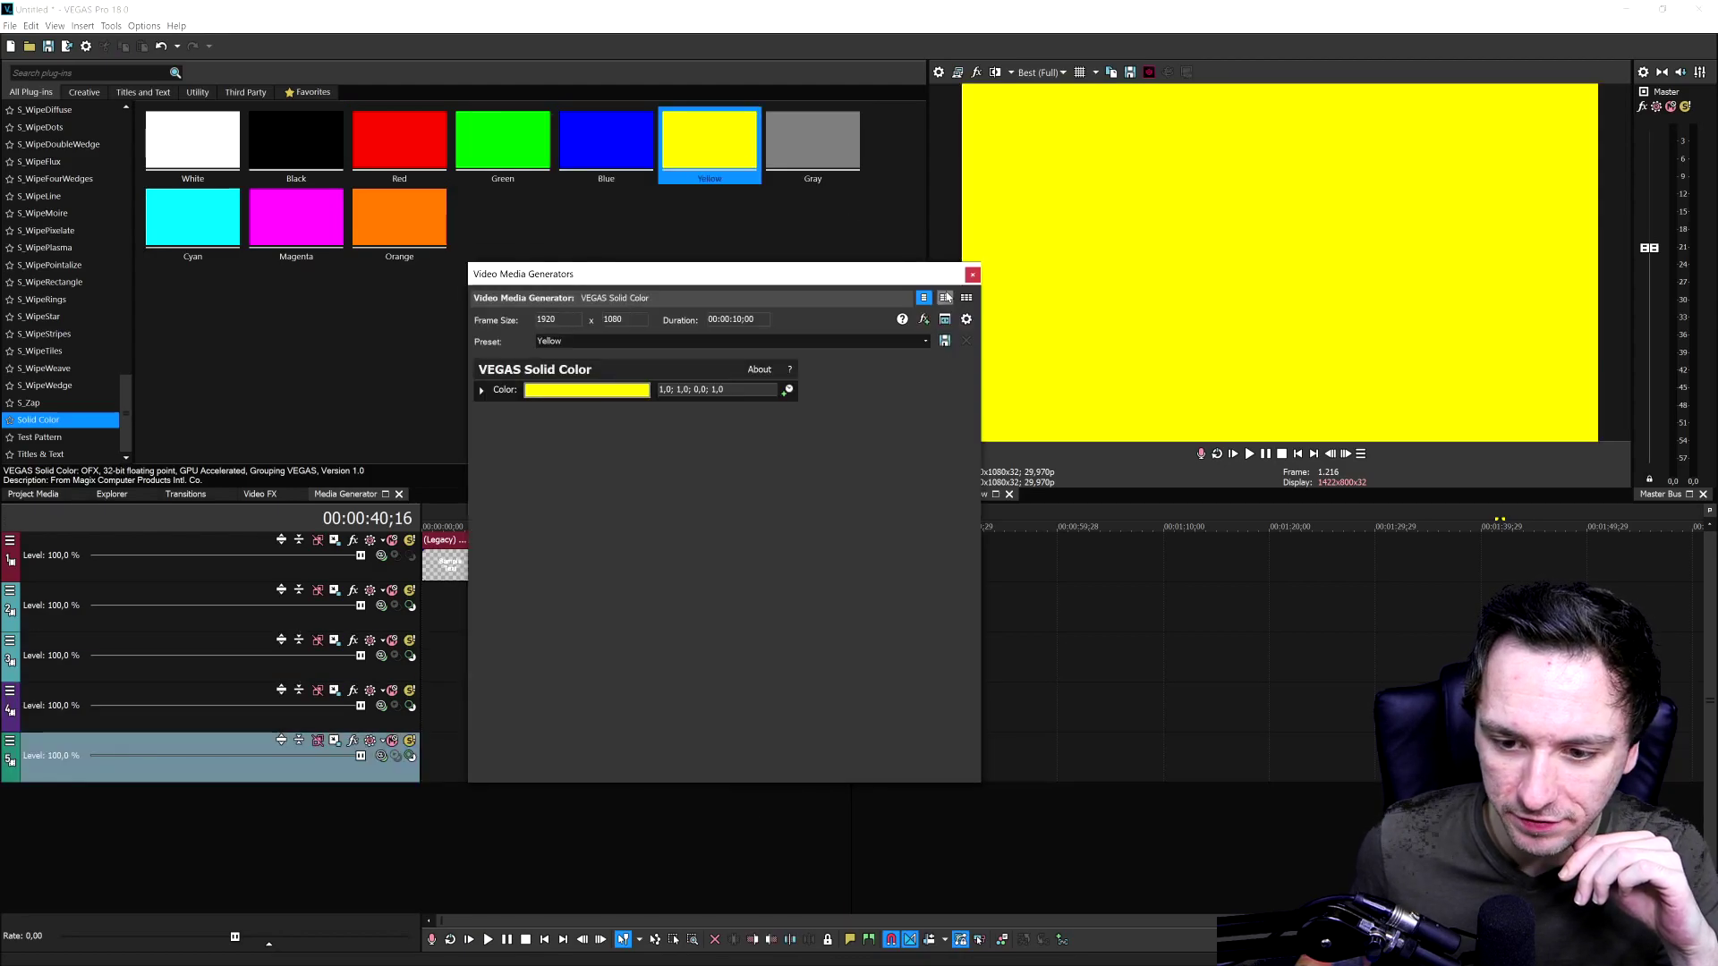
pyautogui.click(973, 274)
pyautogui.click(644, 528)
pyautogui.click(658, 603)
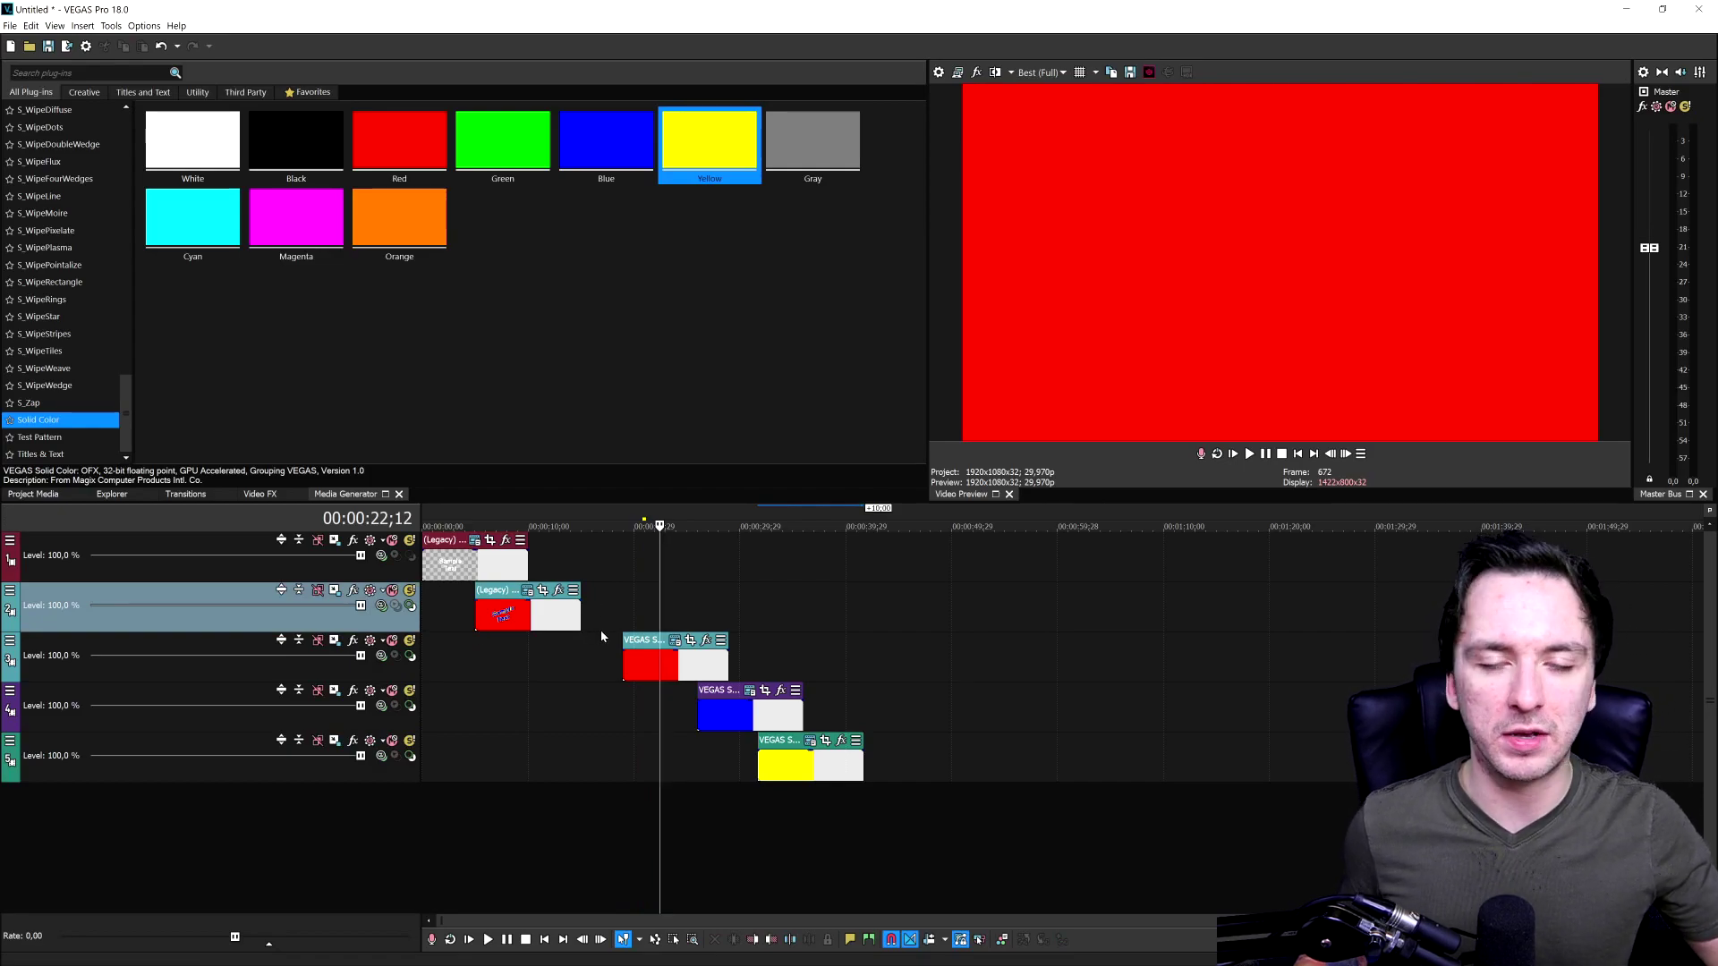
pyautogui.click(574, 580)
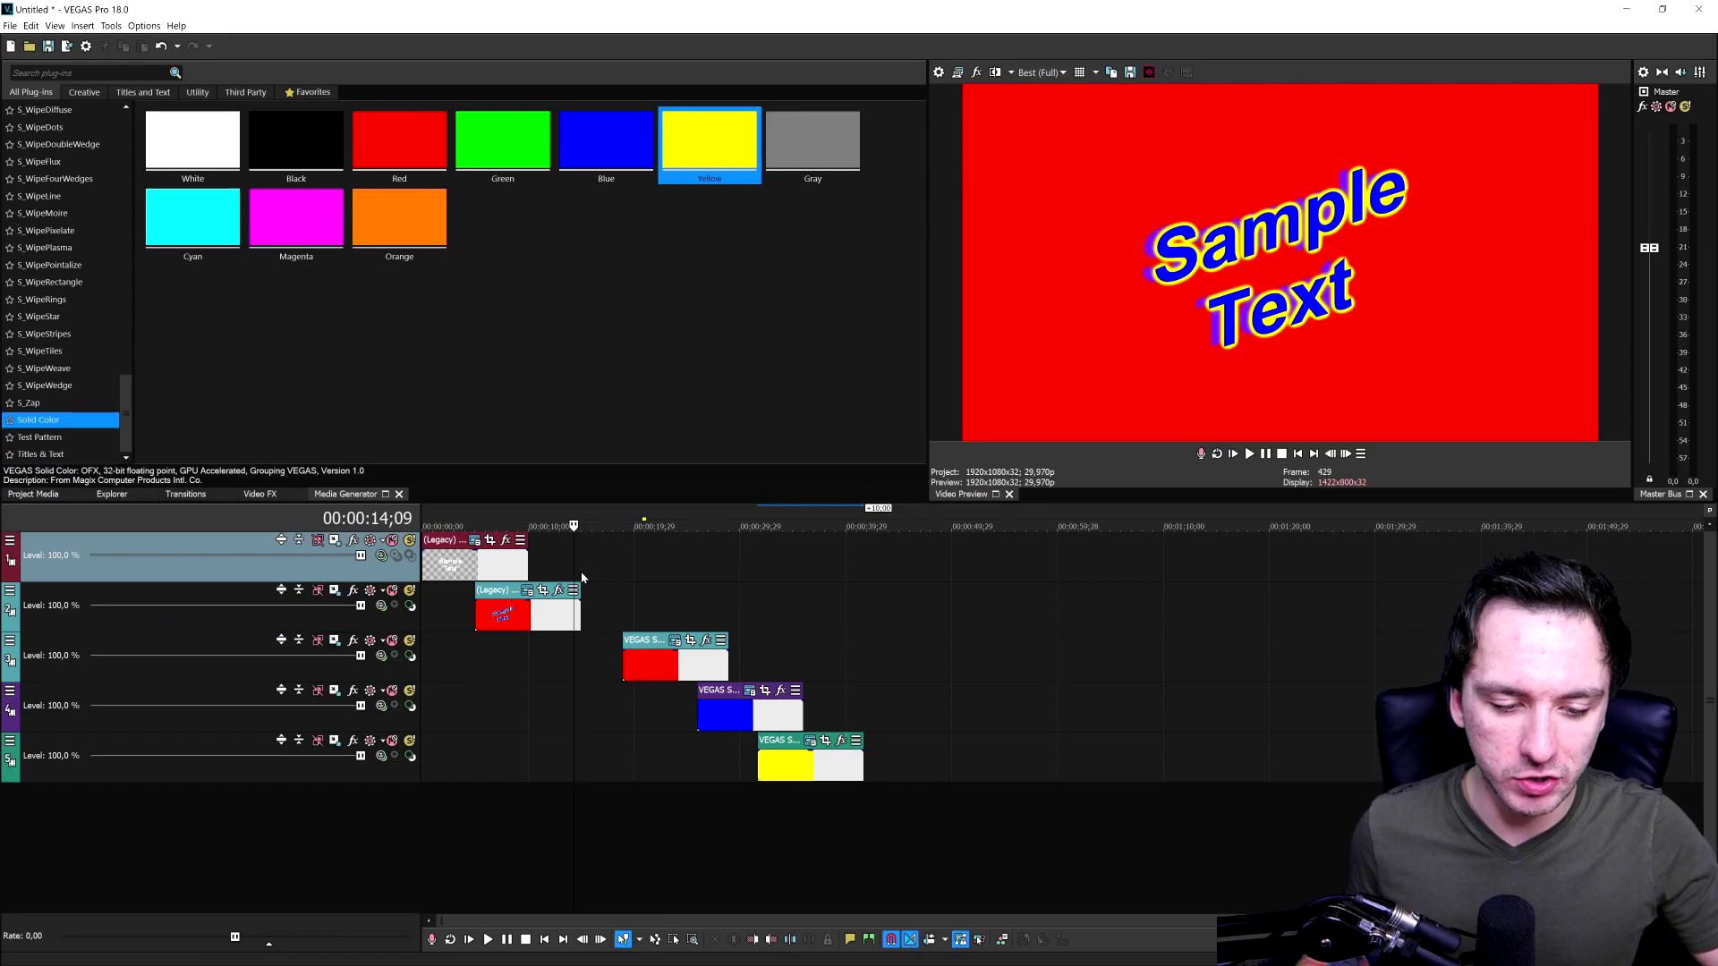
# Step: Select all events with Ctrl+A and drag them later on the timeline
pyautogui.hotkey('ctrl', 'a')
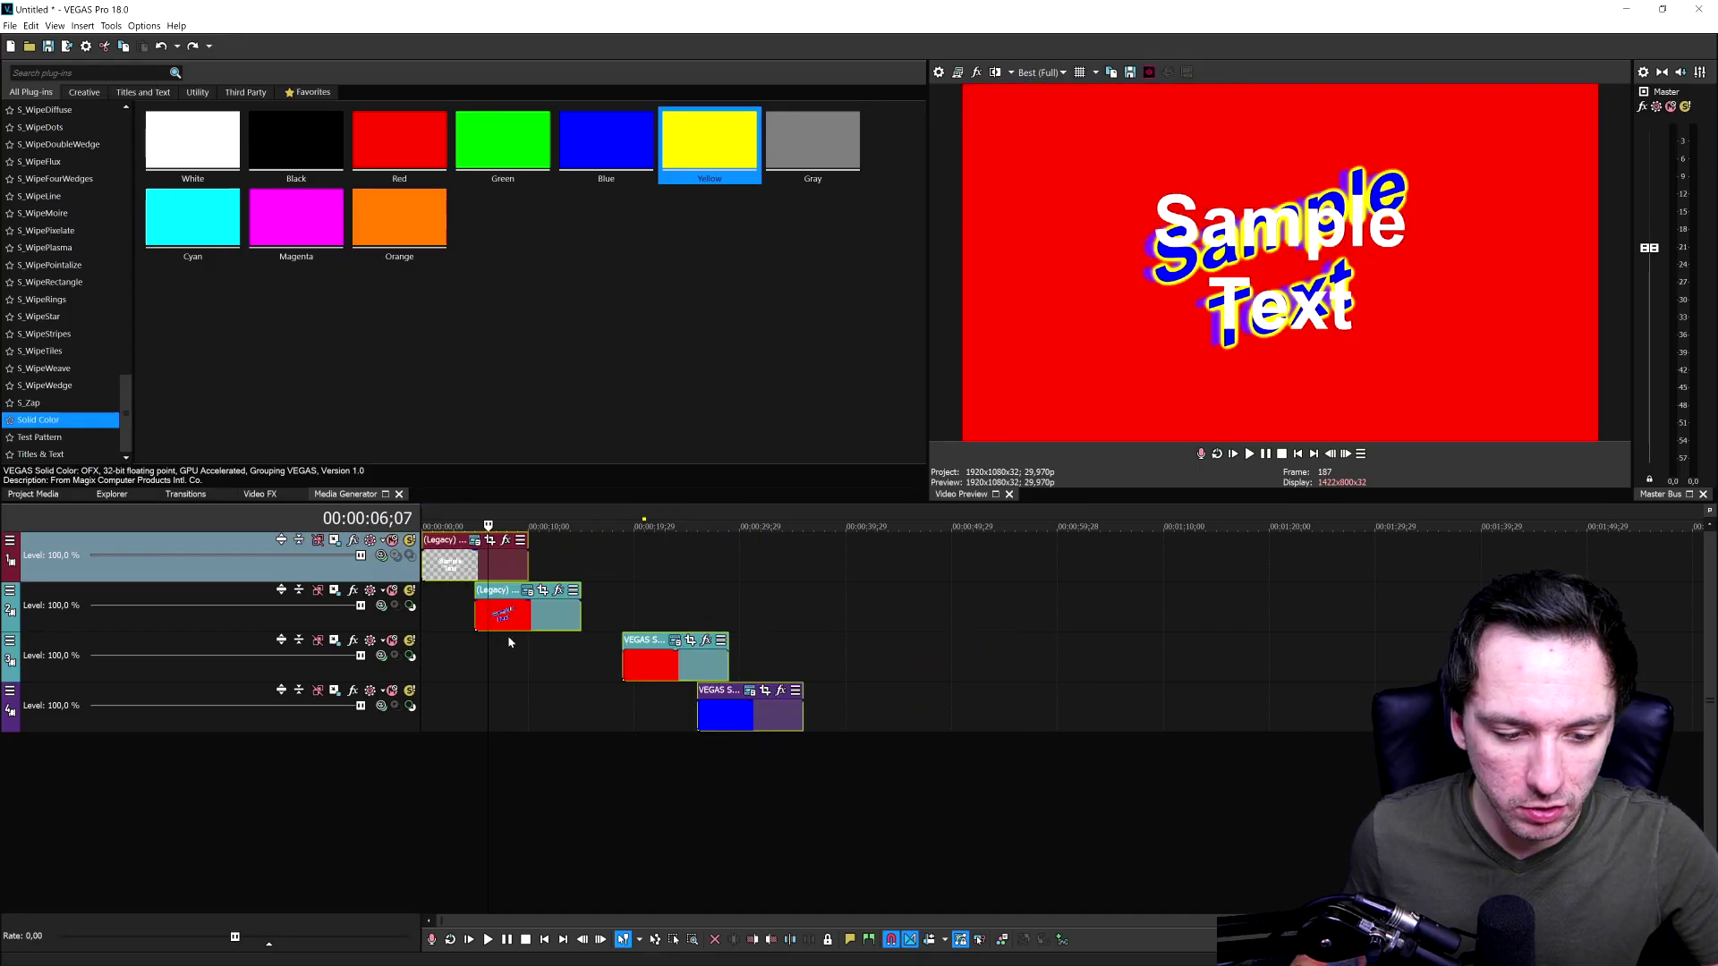
pyautogui.click(691, 583)
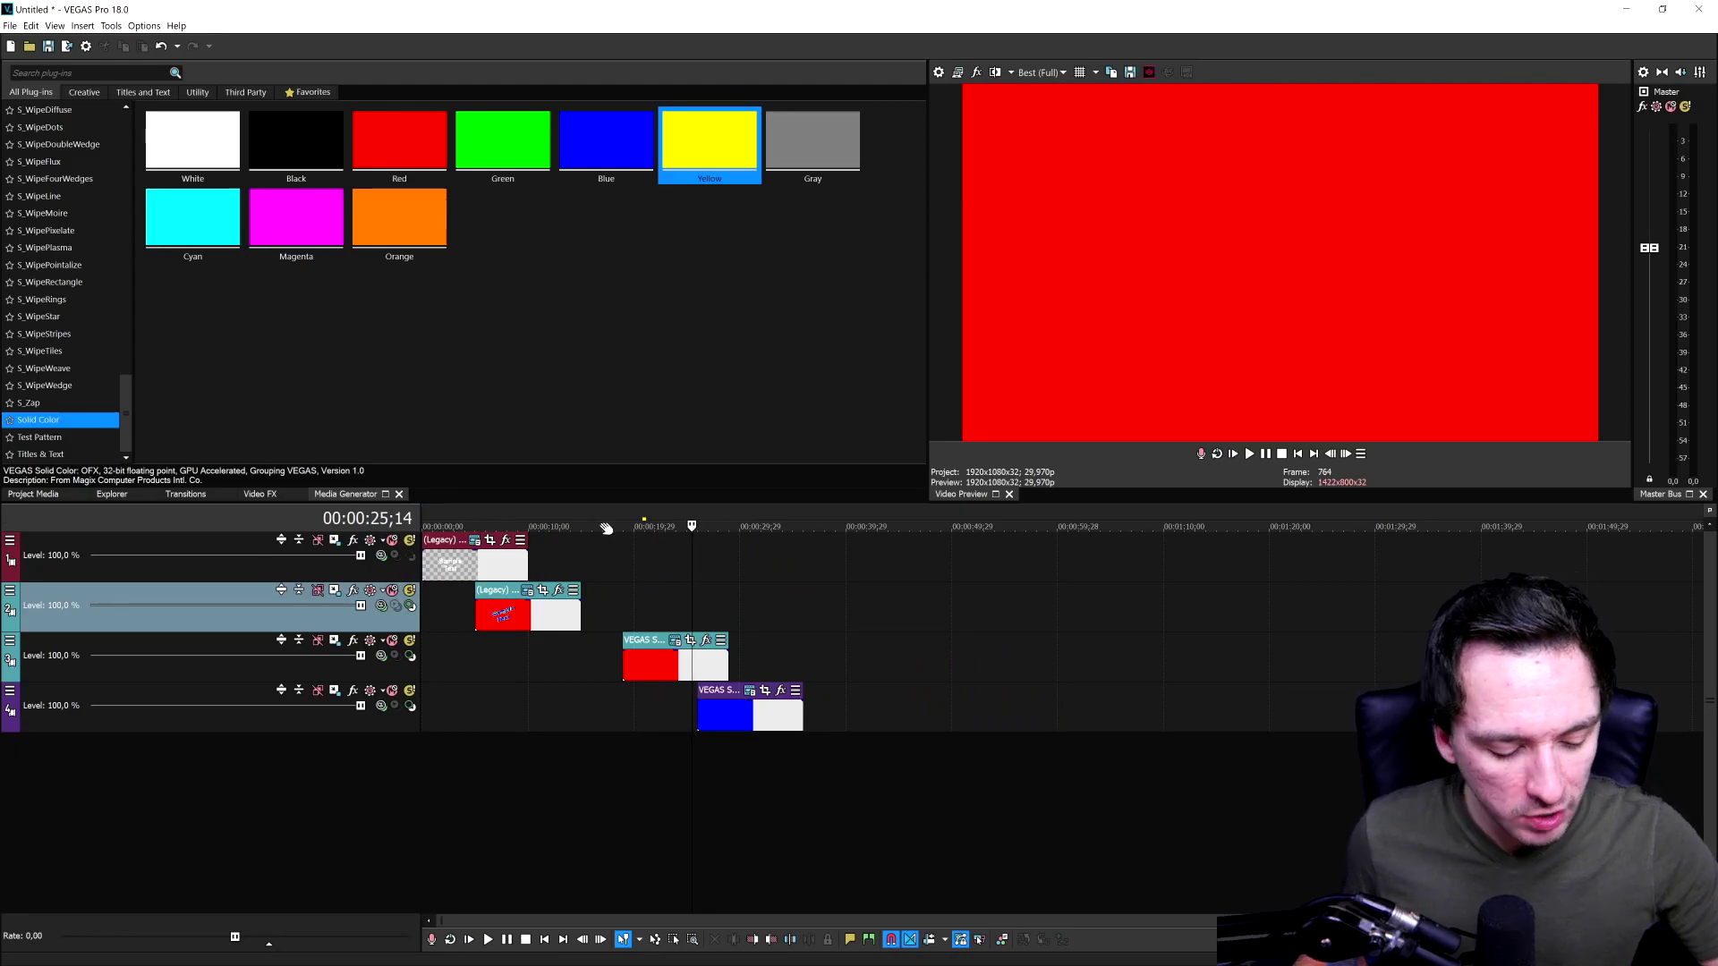
pyautogui.hotkey('ctrl', 'a')
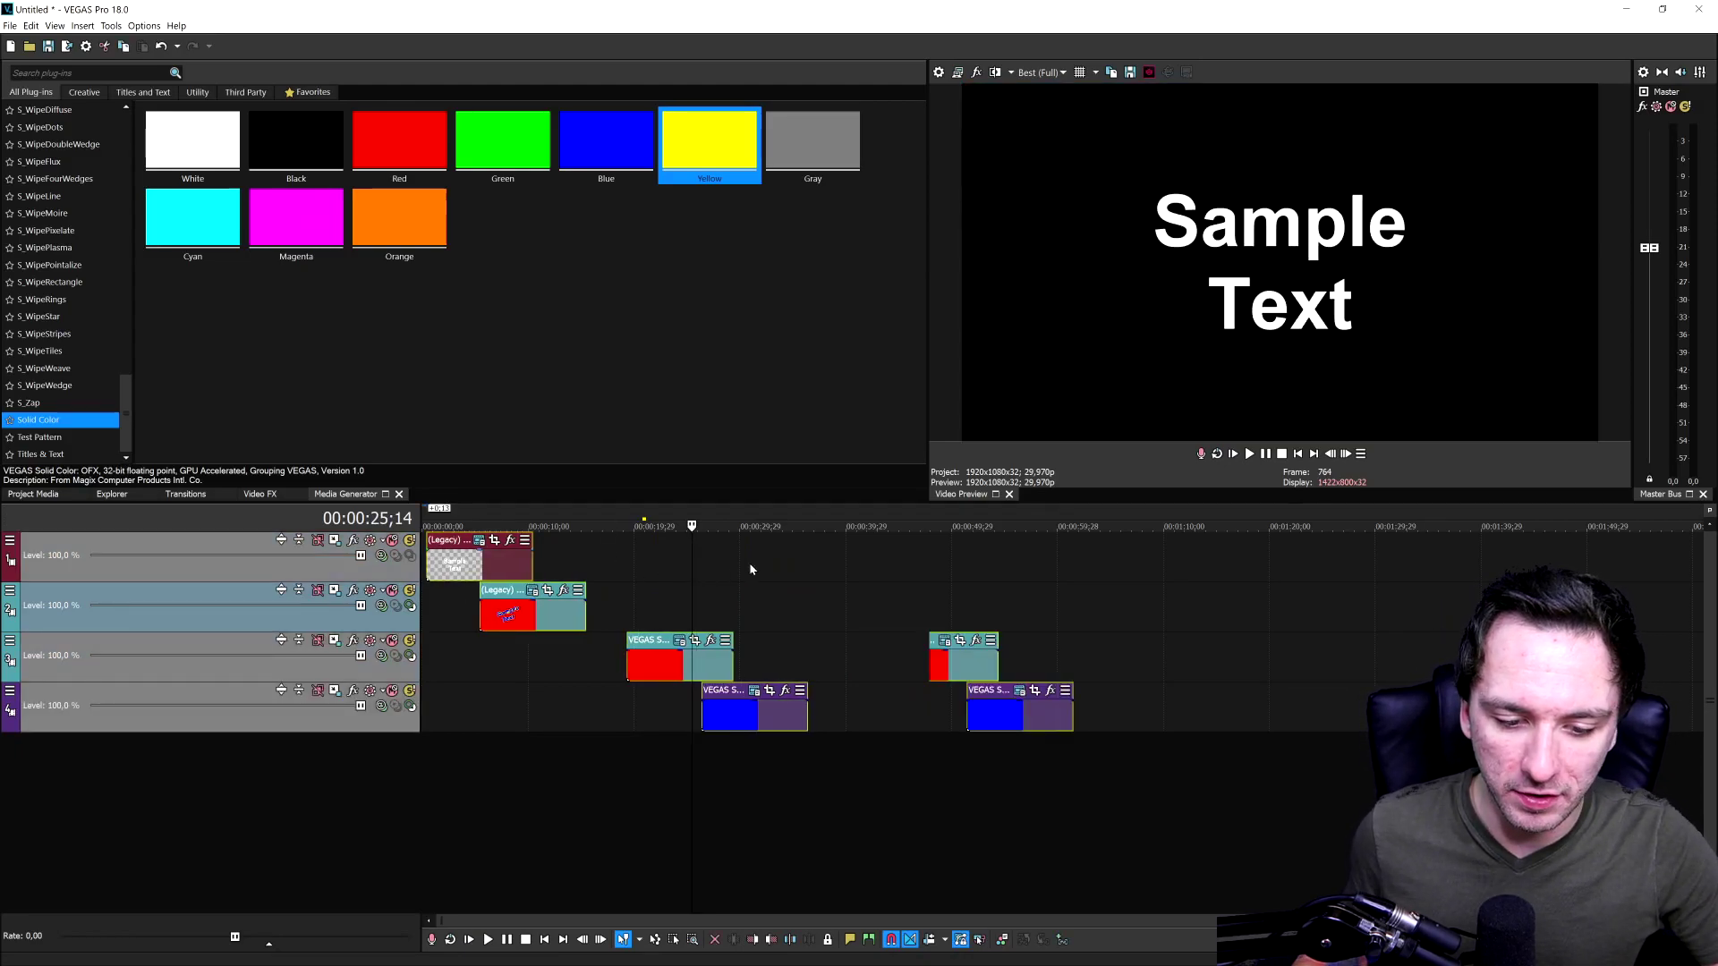
pyautogui.click(765, 600)
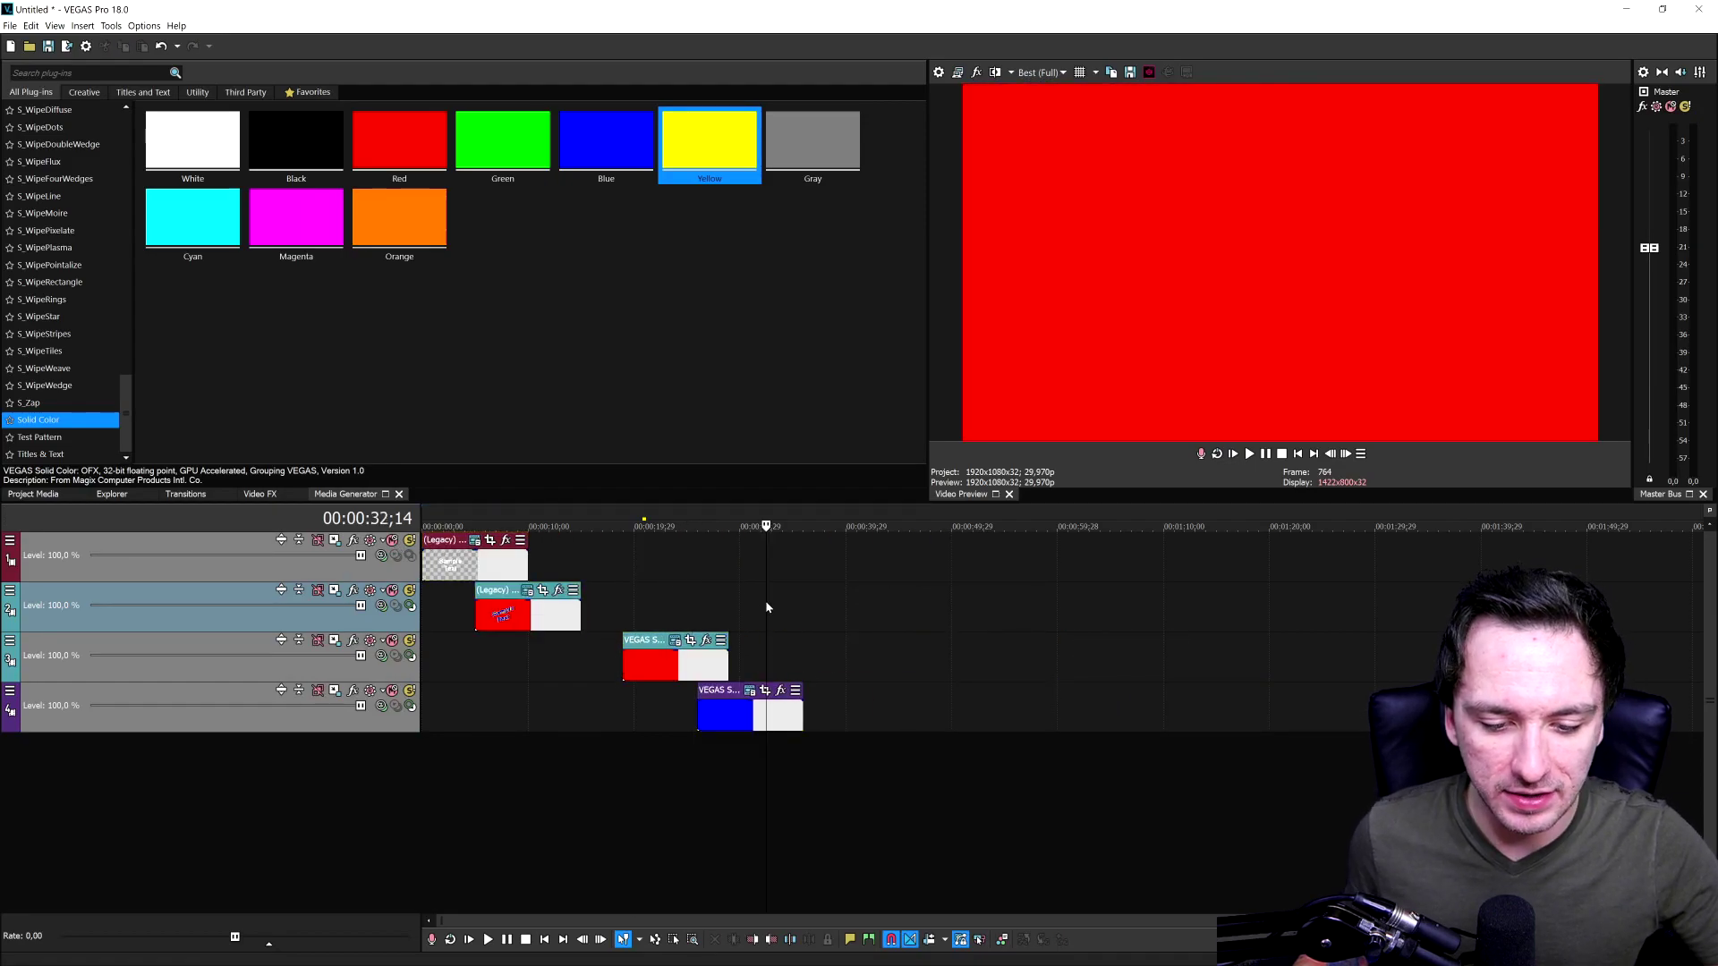
pyautogui.hotkey('ctrl', 'a')
pyautogui.moveTo(677, 659); pyautogui.dragTo(809, 593)
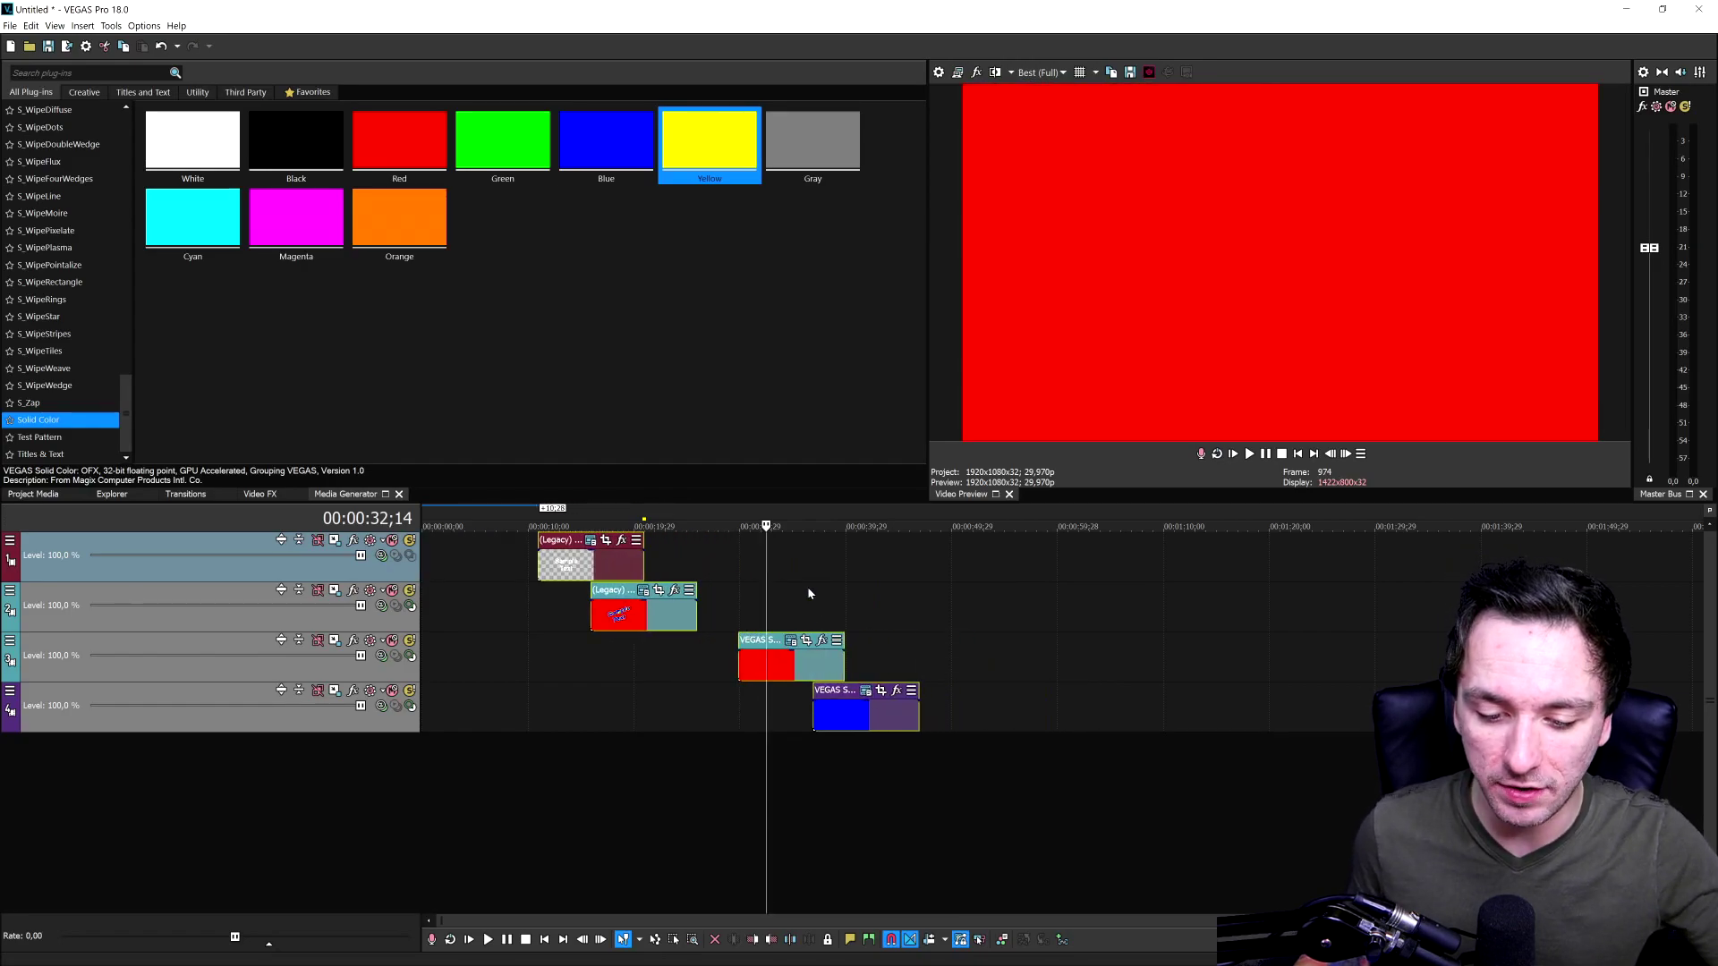
# Step: Reposition all events together so they sit about 20 seconds later
pyautogui.click(392, 577)
pyautogui.click(775, 689)
pyautogui.moveTo(782, 662)
pyautogui.mouseDown()
pyautogui.moveTo(847, 658)
pyautogui.moveTo(784, 642)
pyautogui.mouseUp()
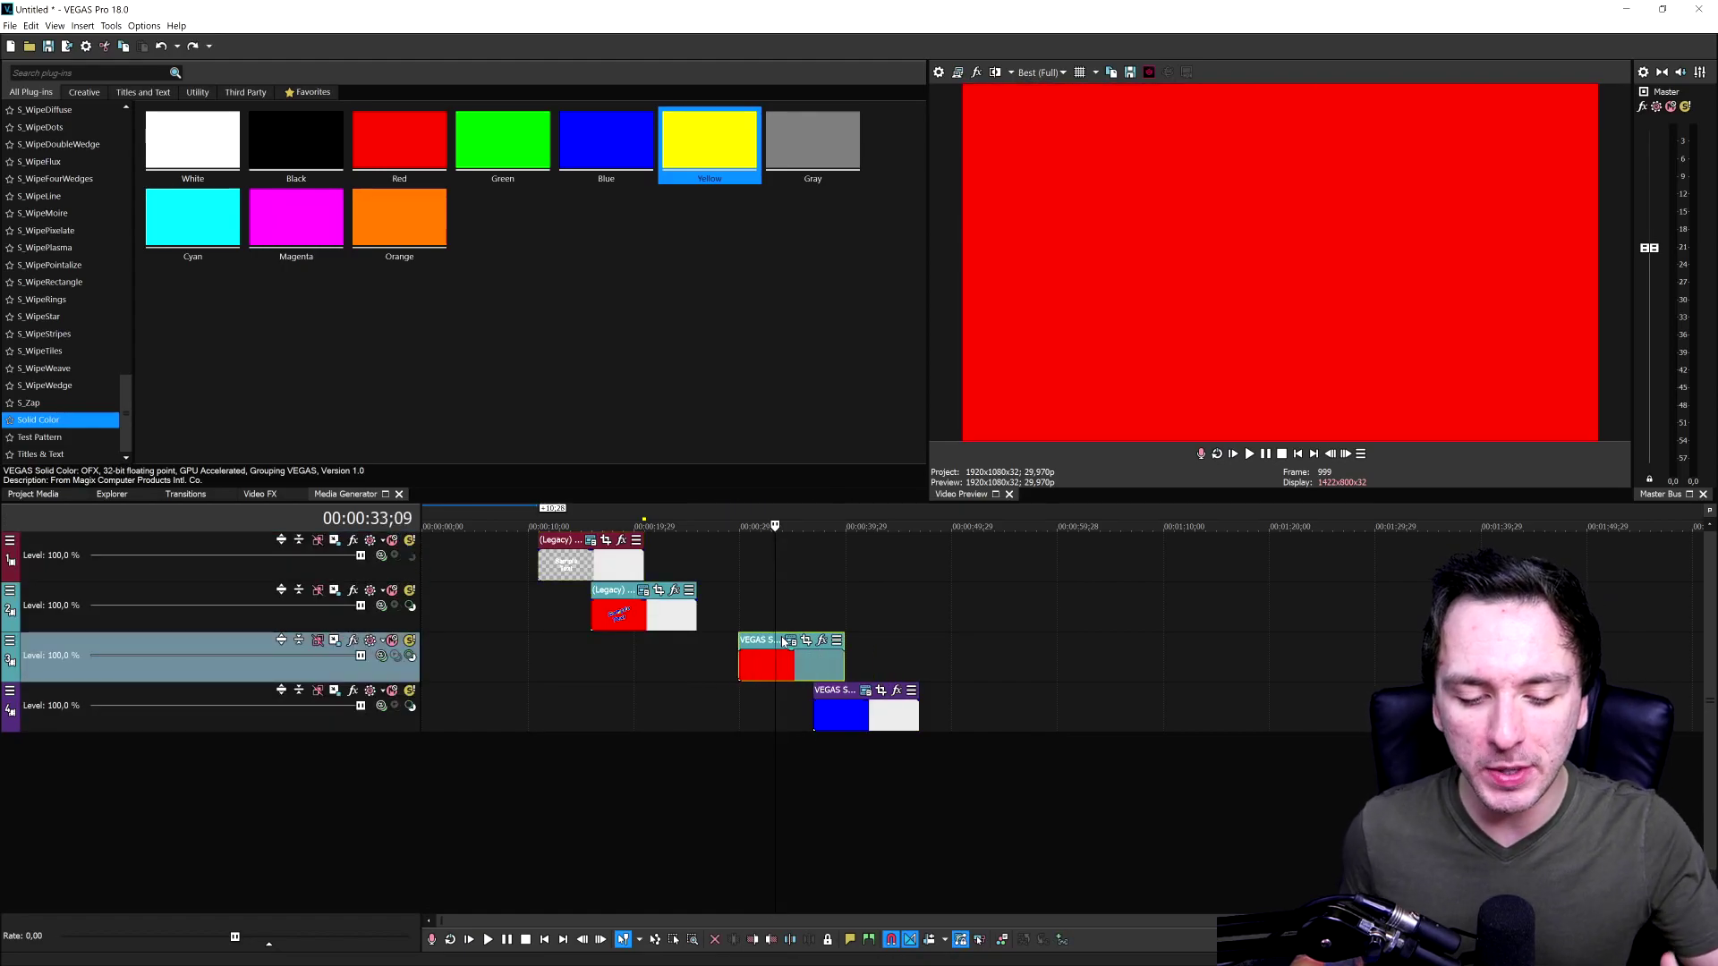
pyautogui.hotkey('ctrl', 'a')
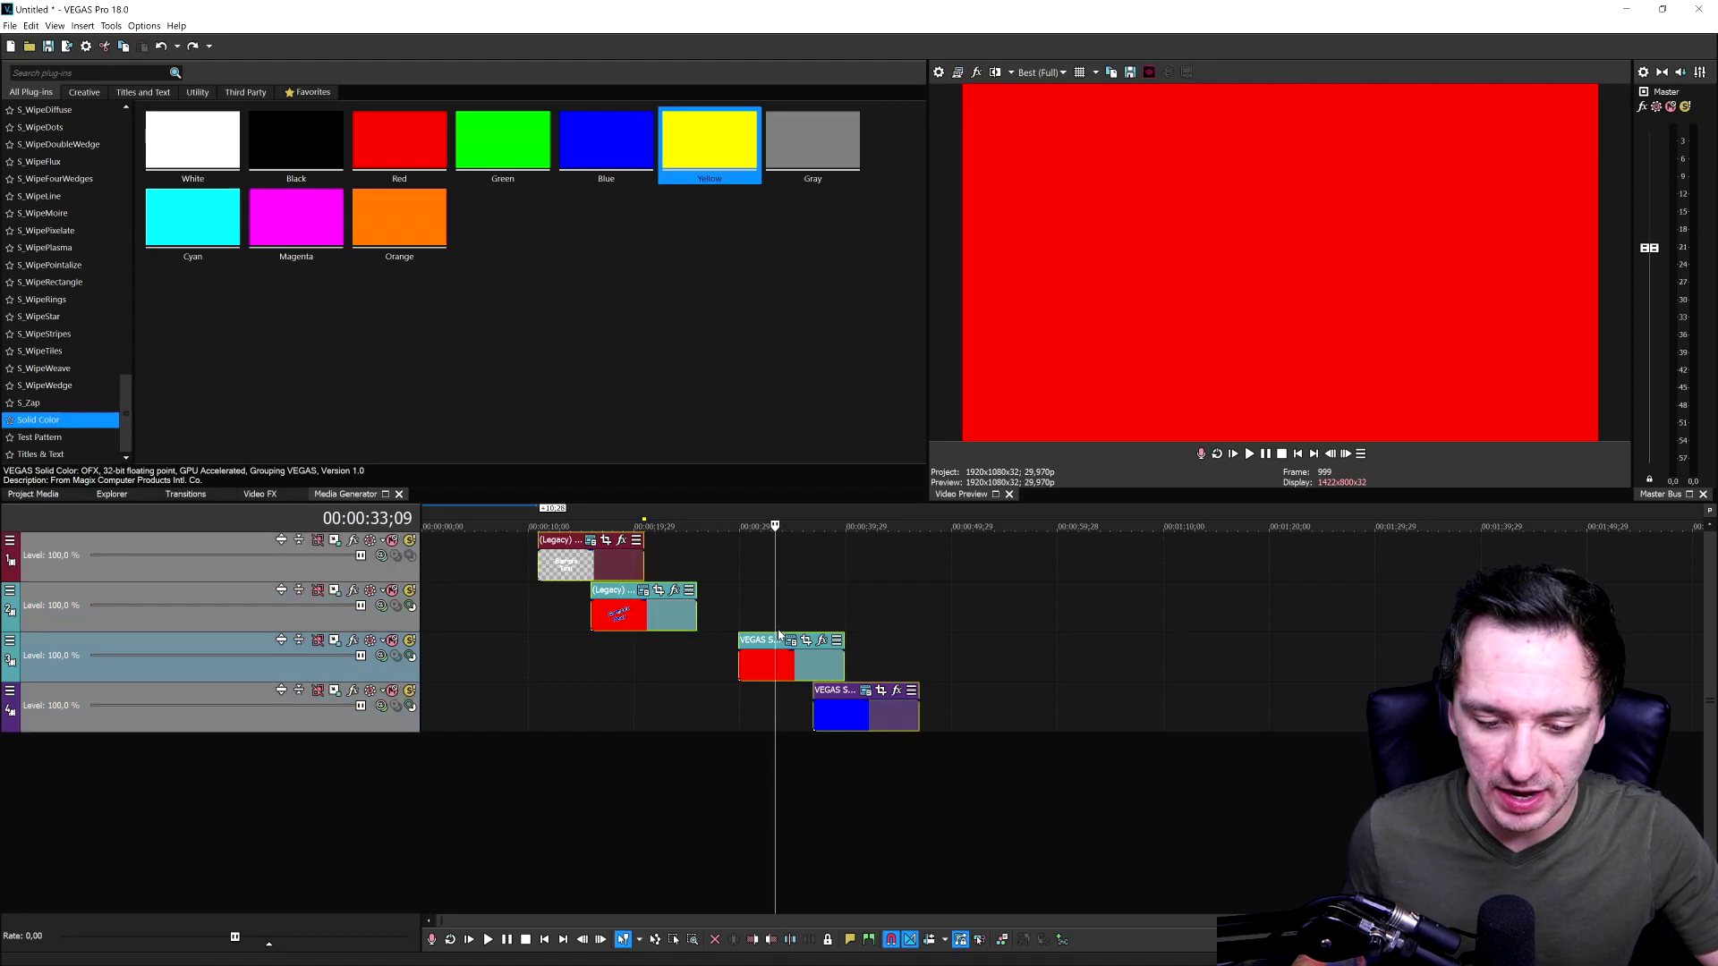
pyautogui.moveTo(778, 635); pyautogui.dragTo(864, 660)
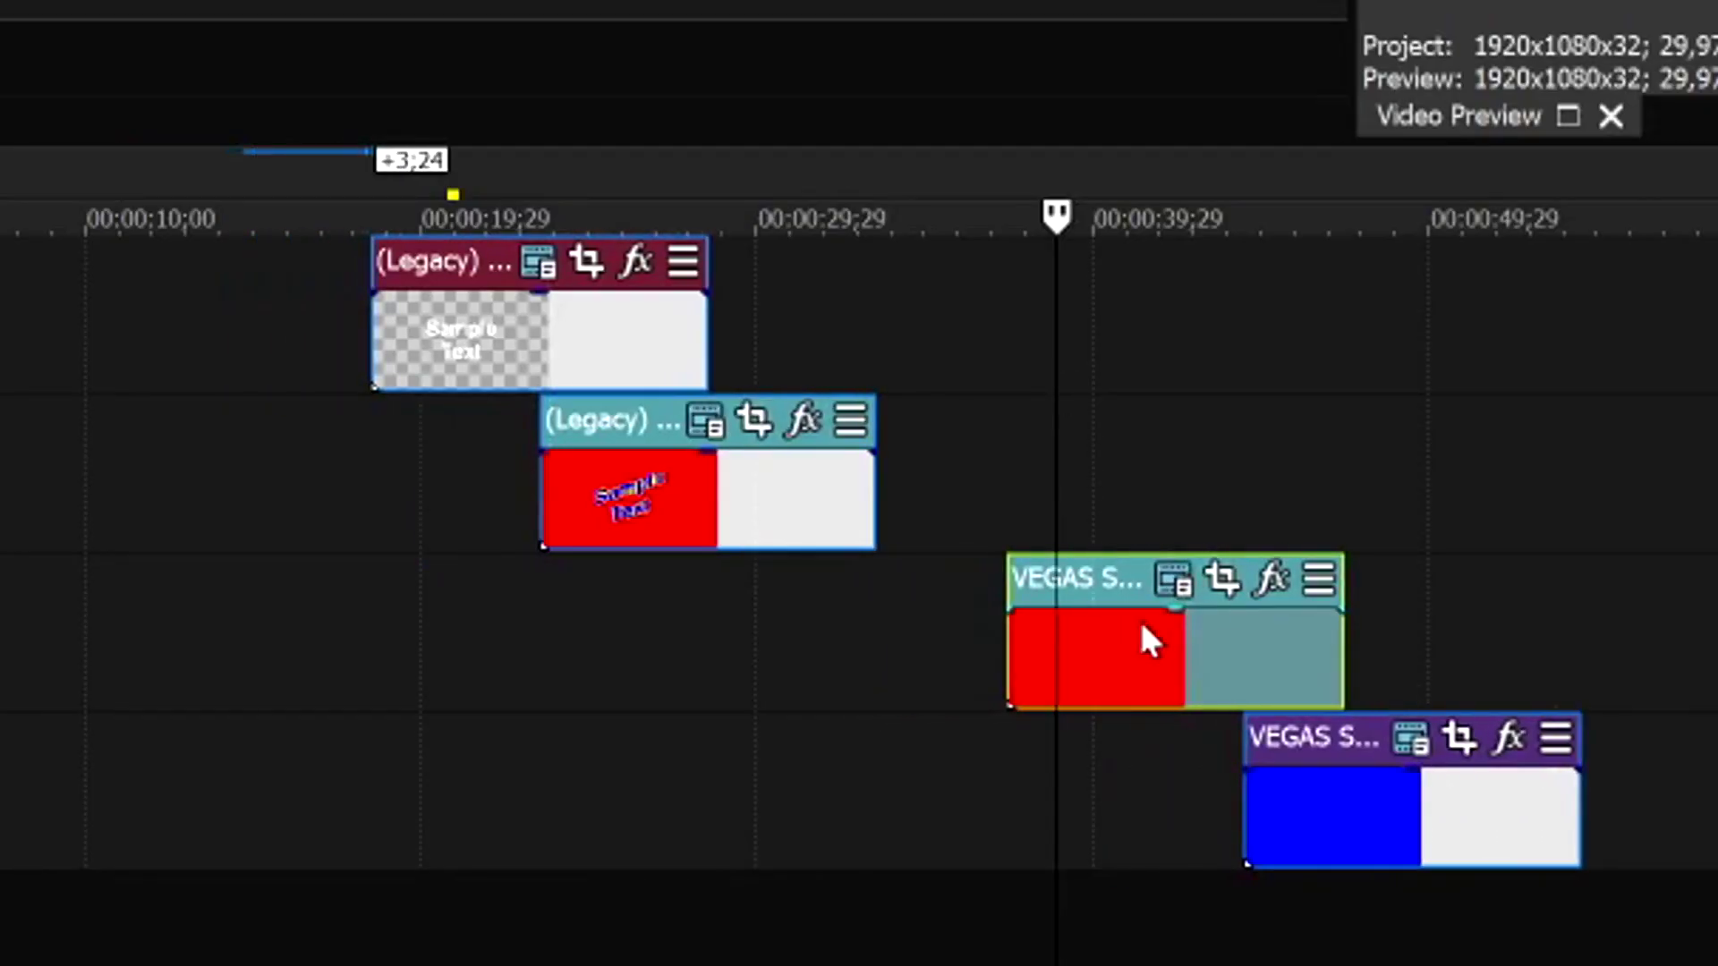
pyautogui.moveTo(1143, 625); pyautogui.dragTo(875, 575)
pyautogui.click(980, 333)
pyautogui.moveTo(1260, 588); pyautogui.dragTo(886, 572)
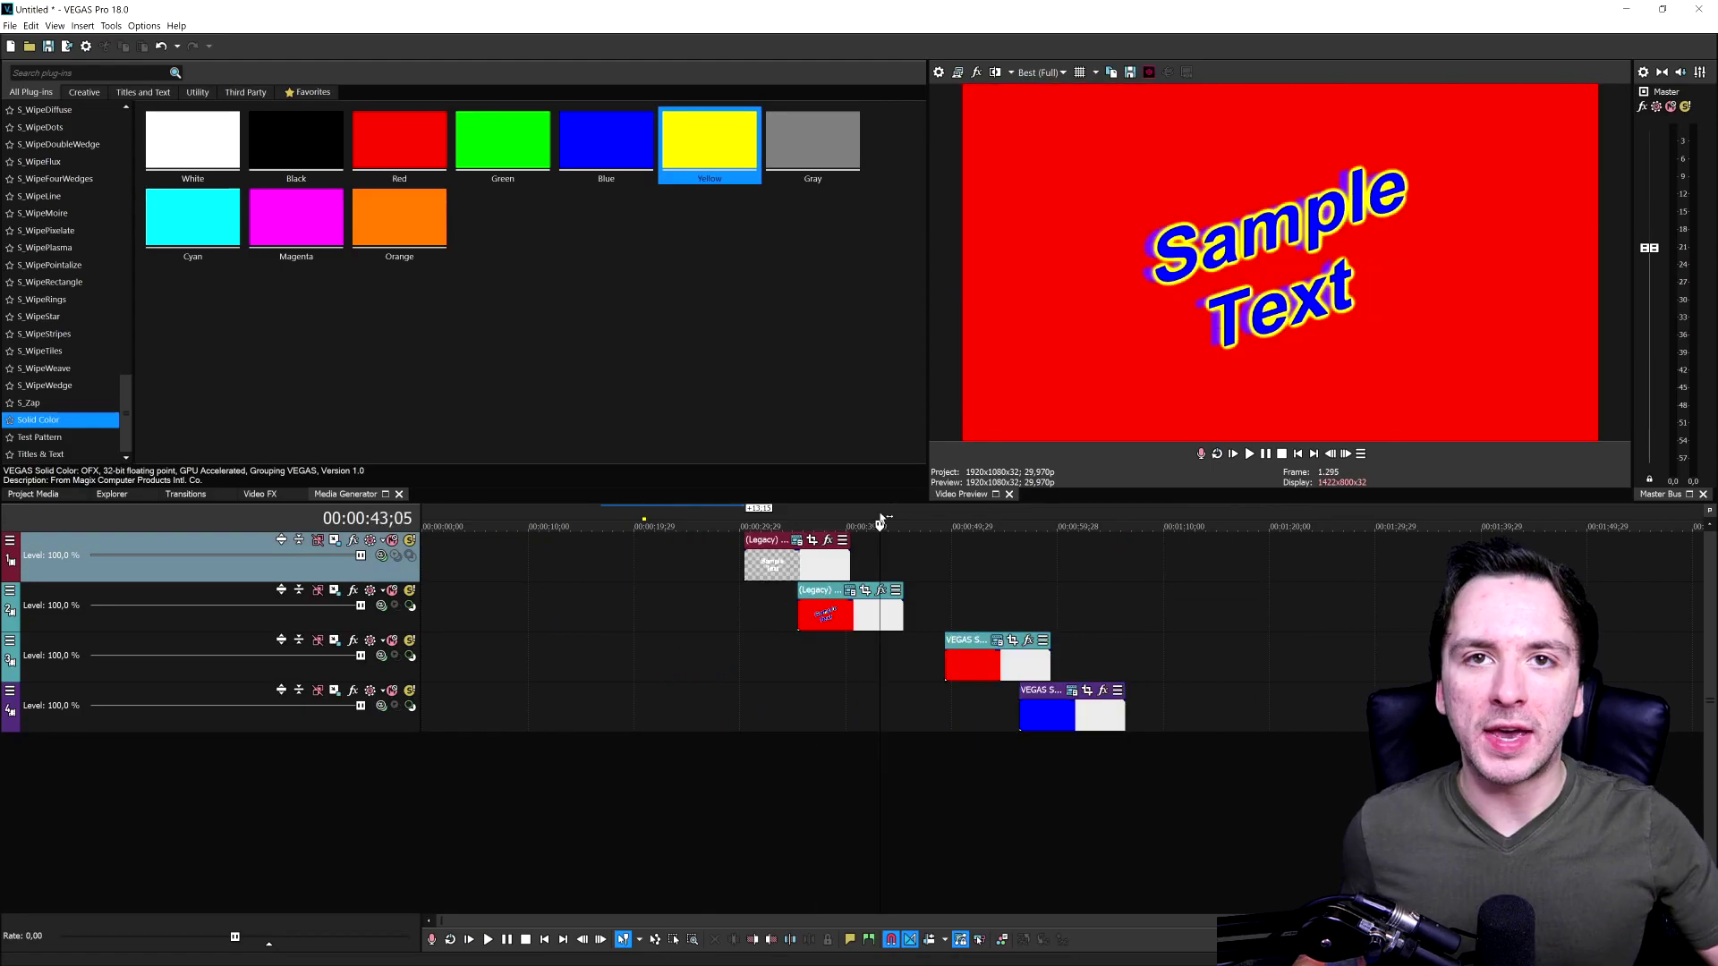
pyautogui.scroll(5, 904, 519)
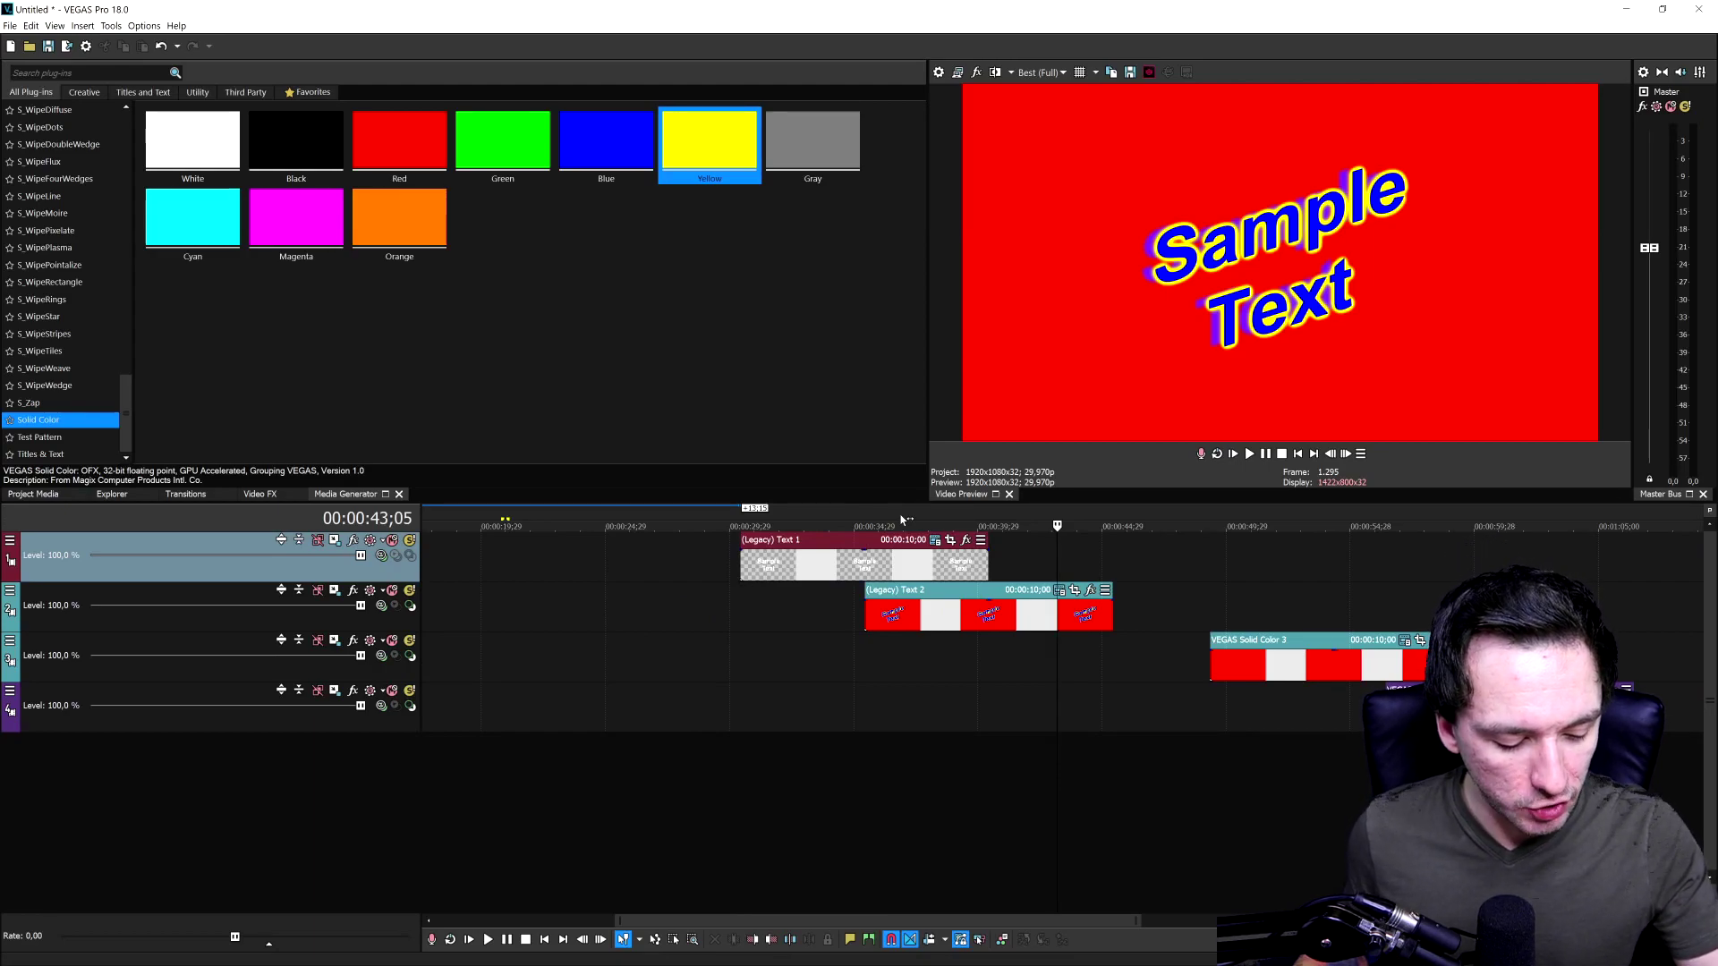
pyautogui.press('j')
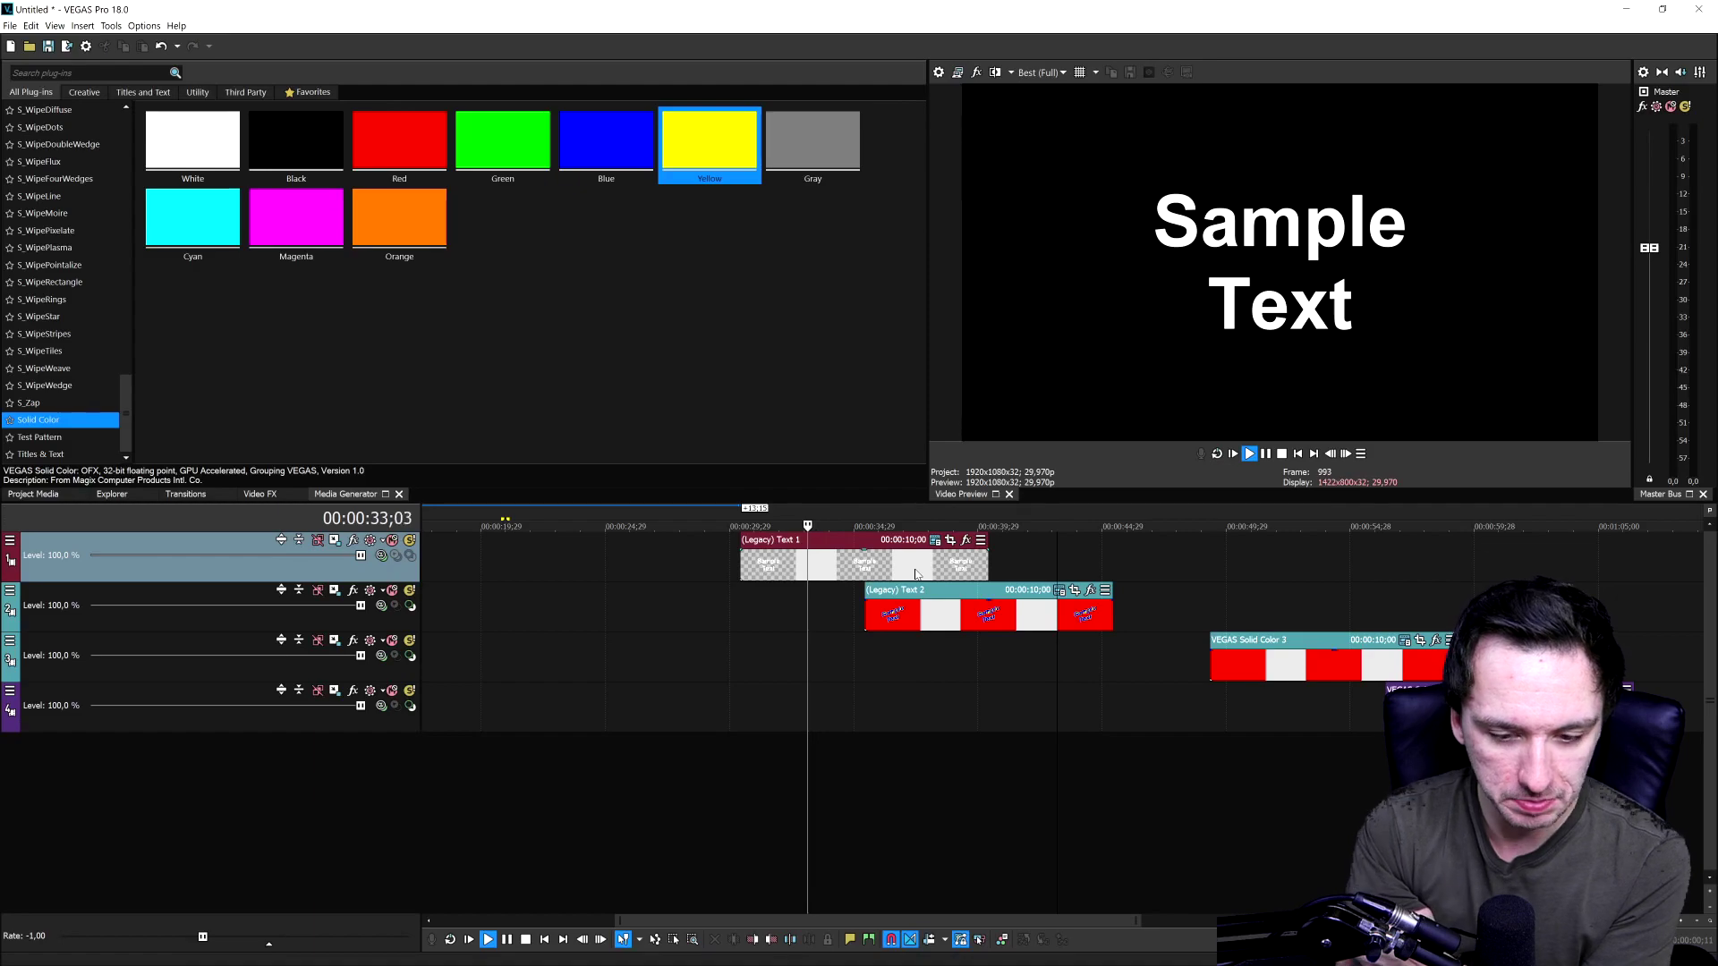
pyautogui.press('space')
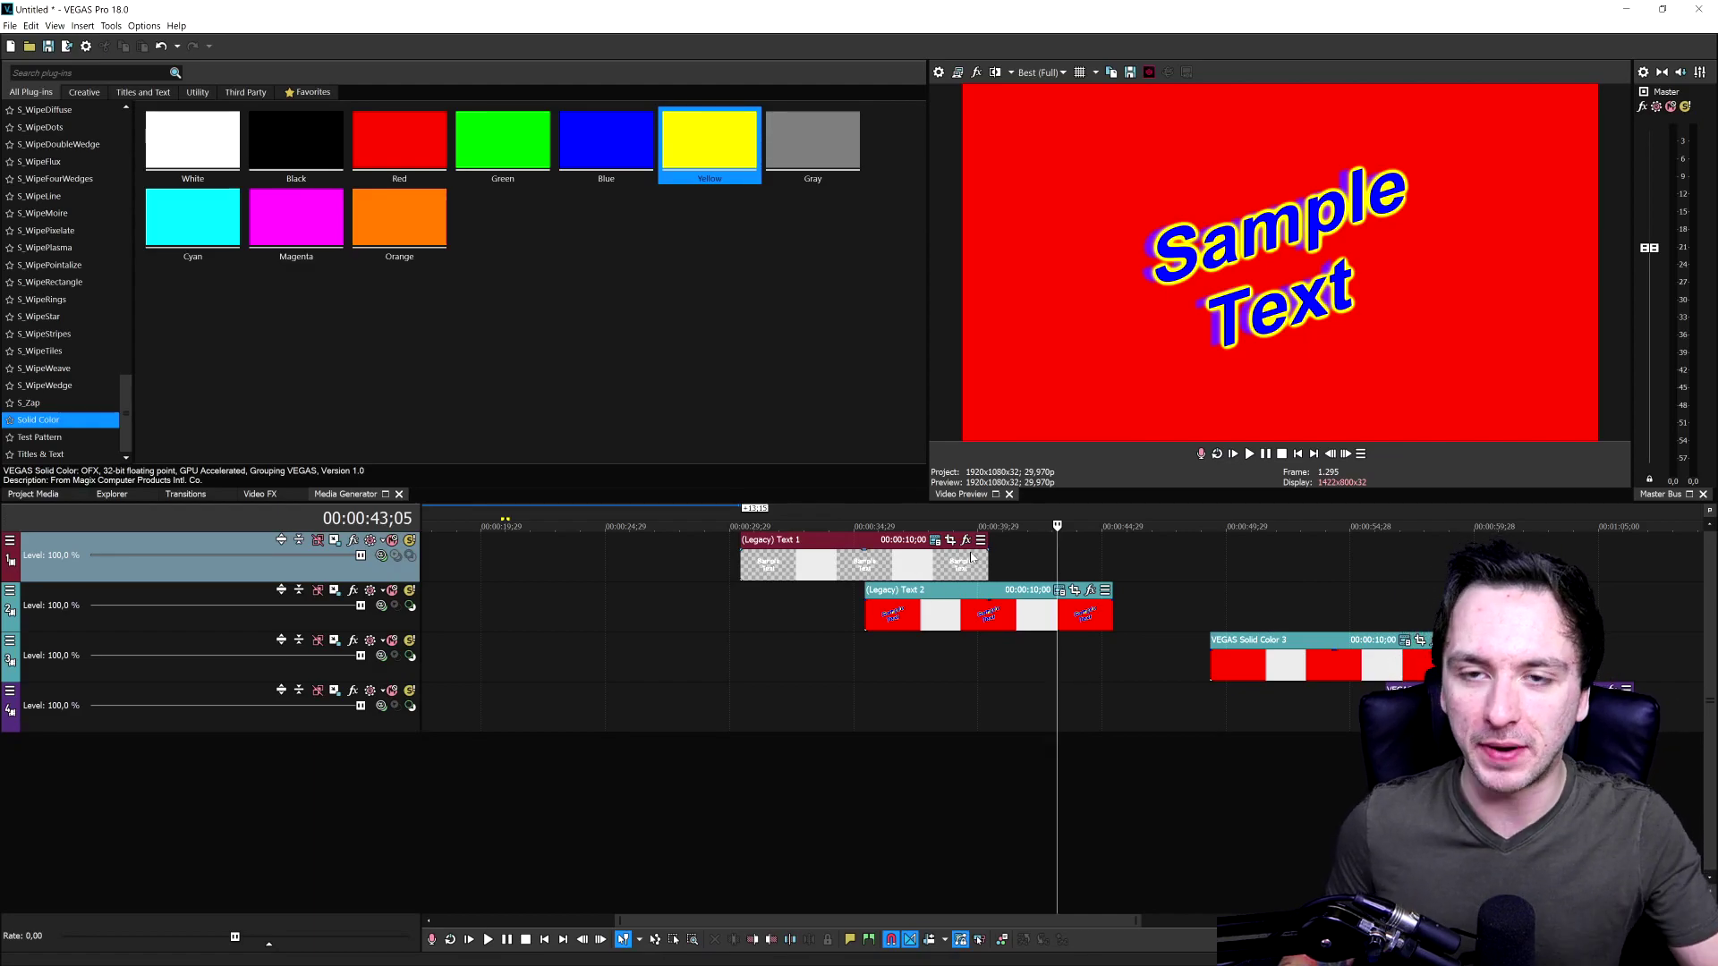
# Step: Reverse the Text 2 event and preview it playing forward and backward
pyautogui.rightClick(1017, 616)
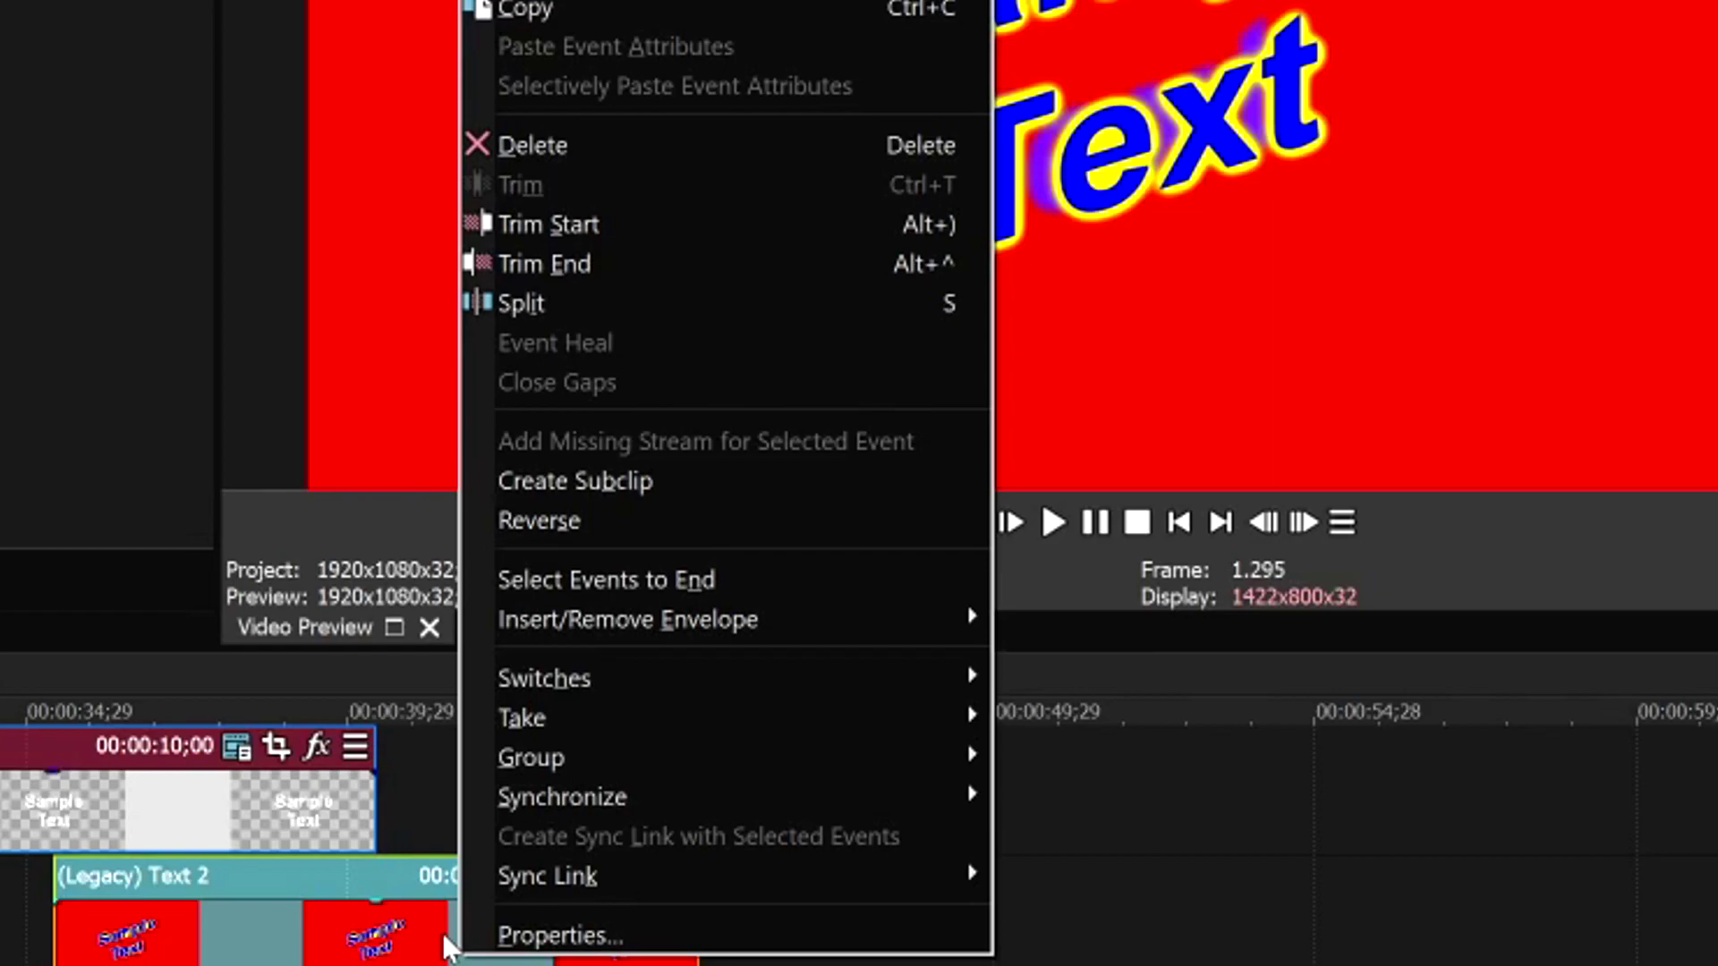
pyautogui.click(780, 520)
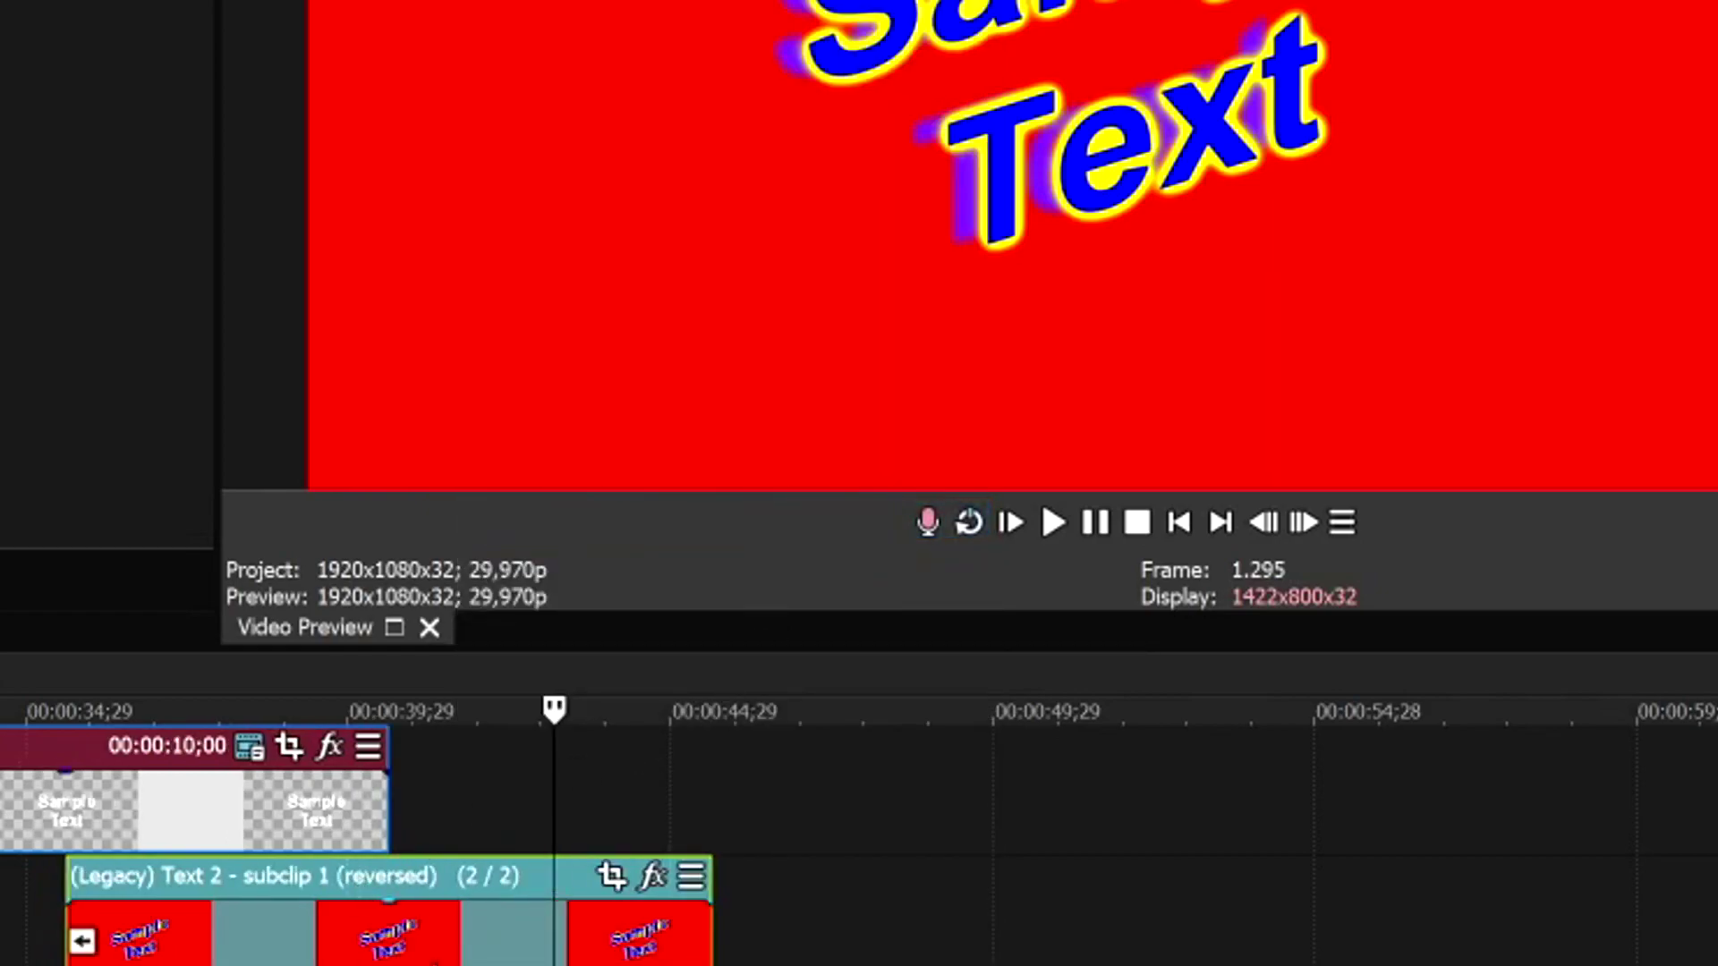
pyautogui.press('space')
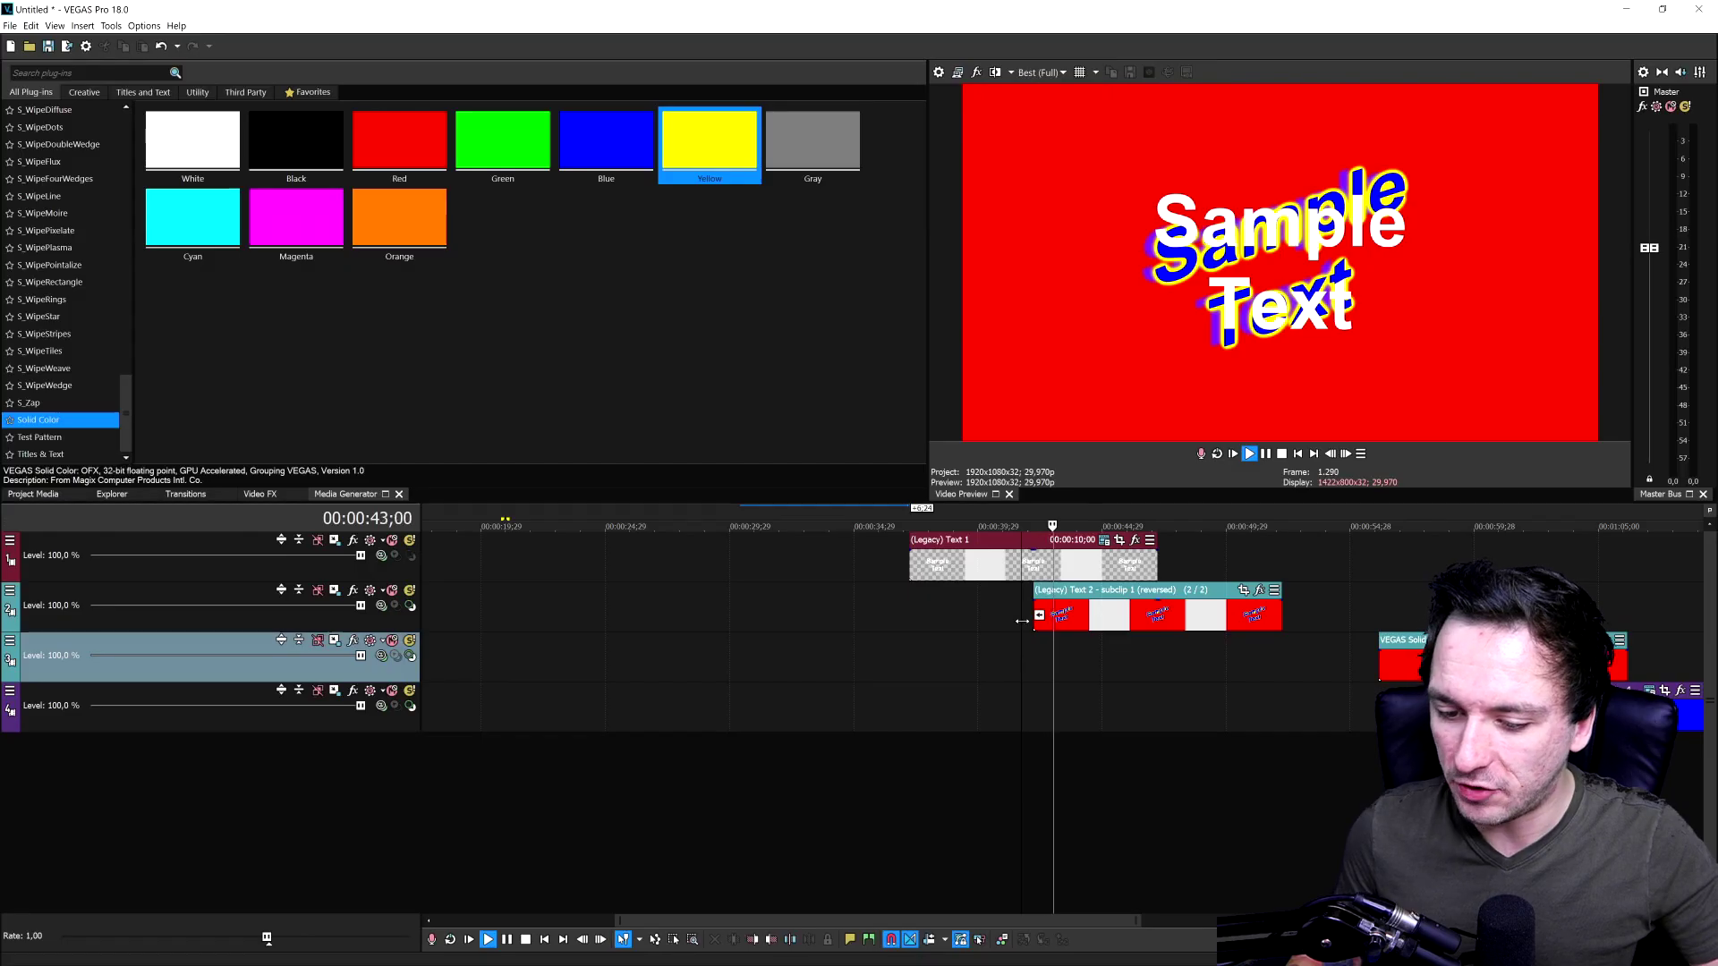
pyautogui.press('space')
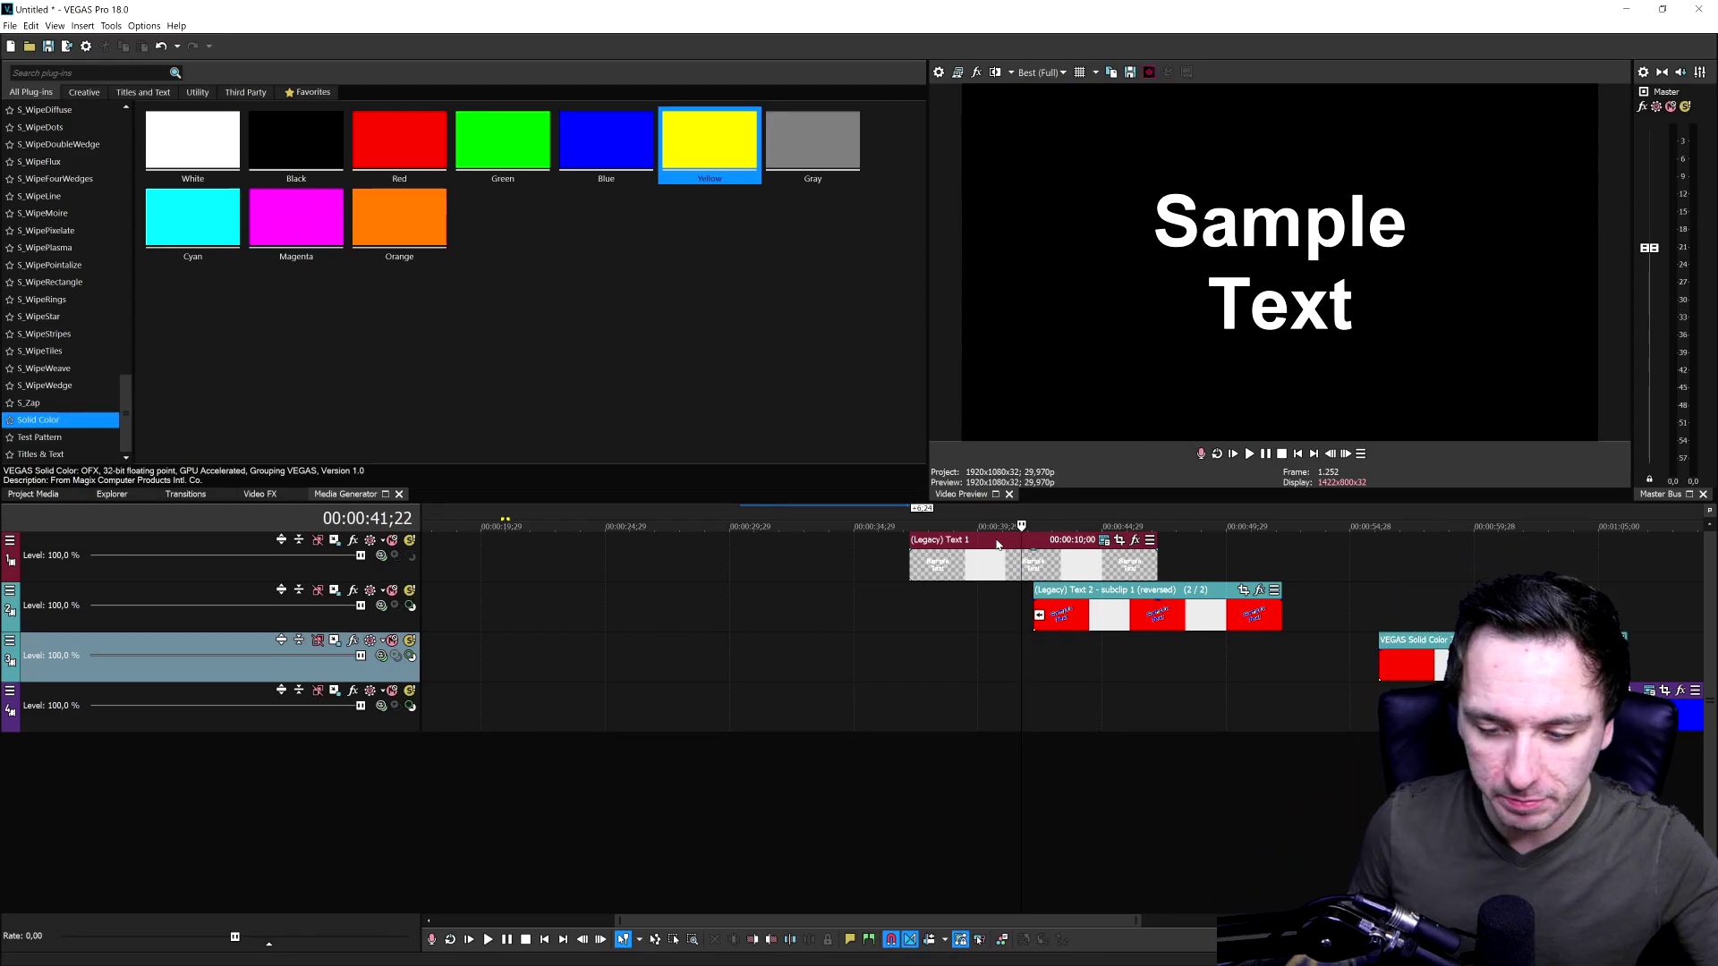
pyautogui.press('j')
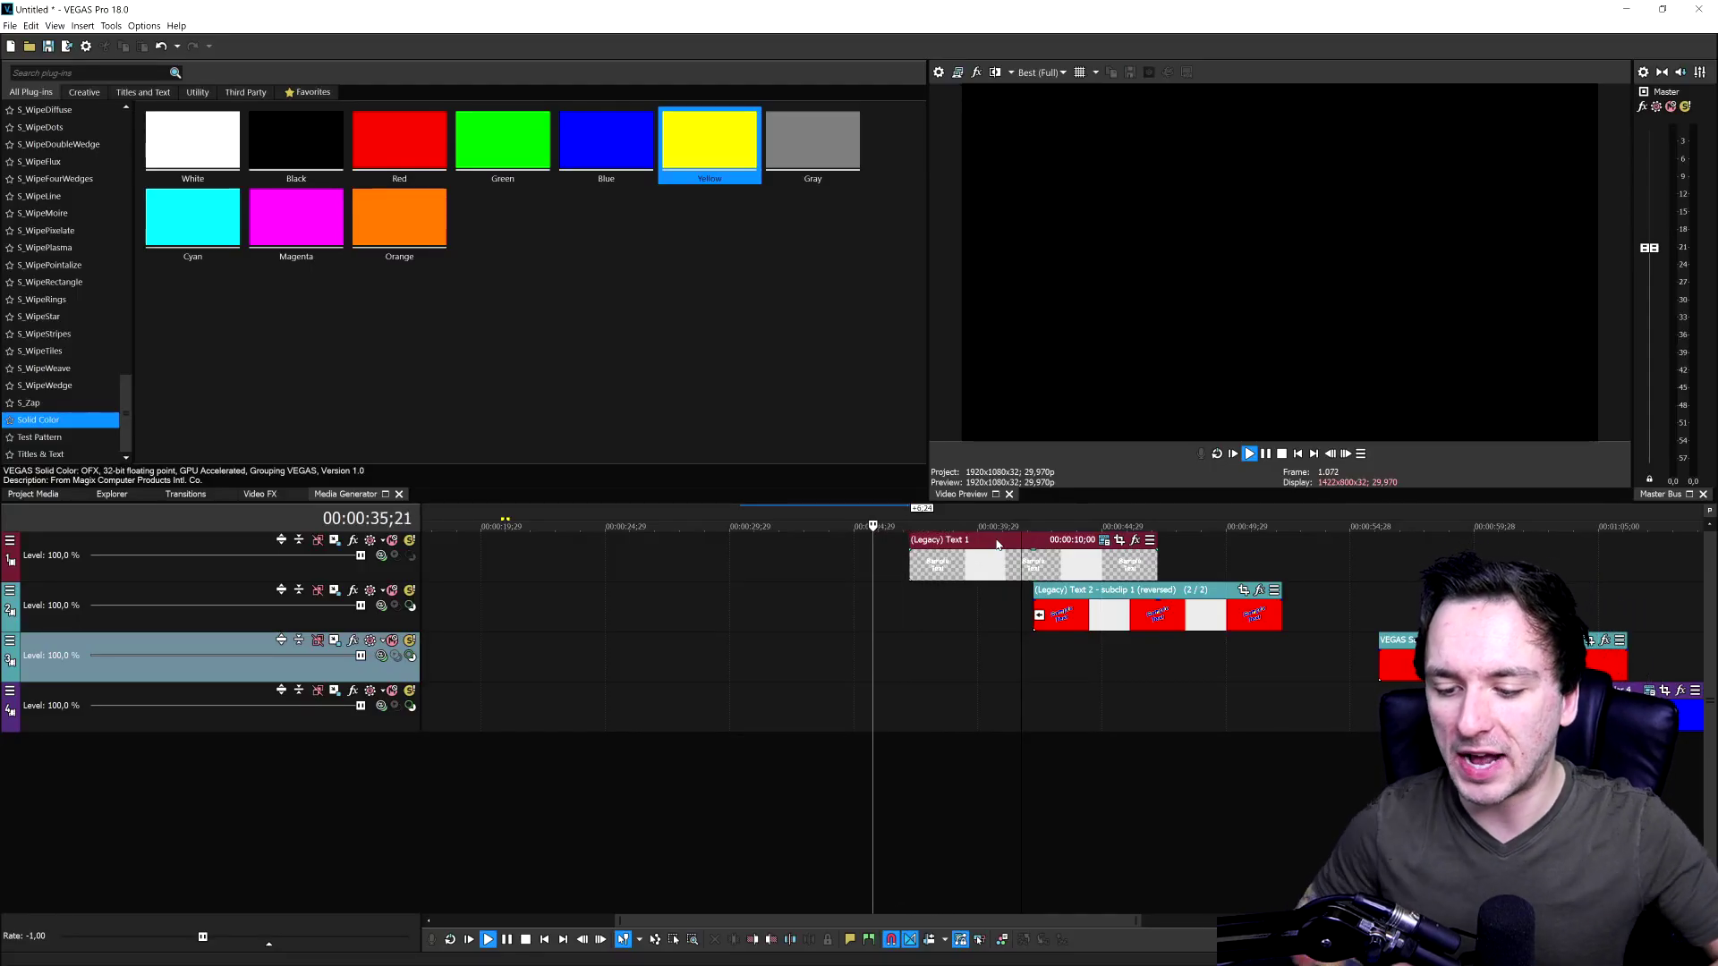
# Step: Reverse the Text 1 event as well
pyautogui.rightClick(958, 566)
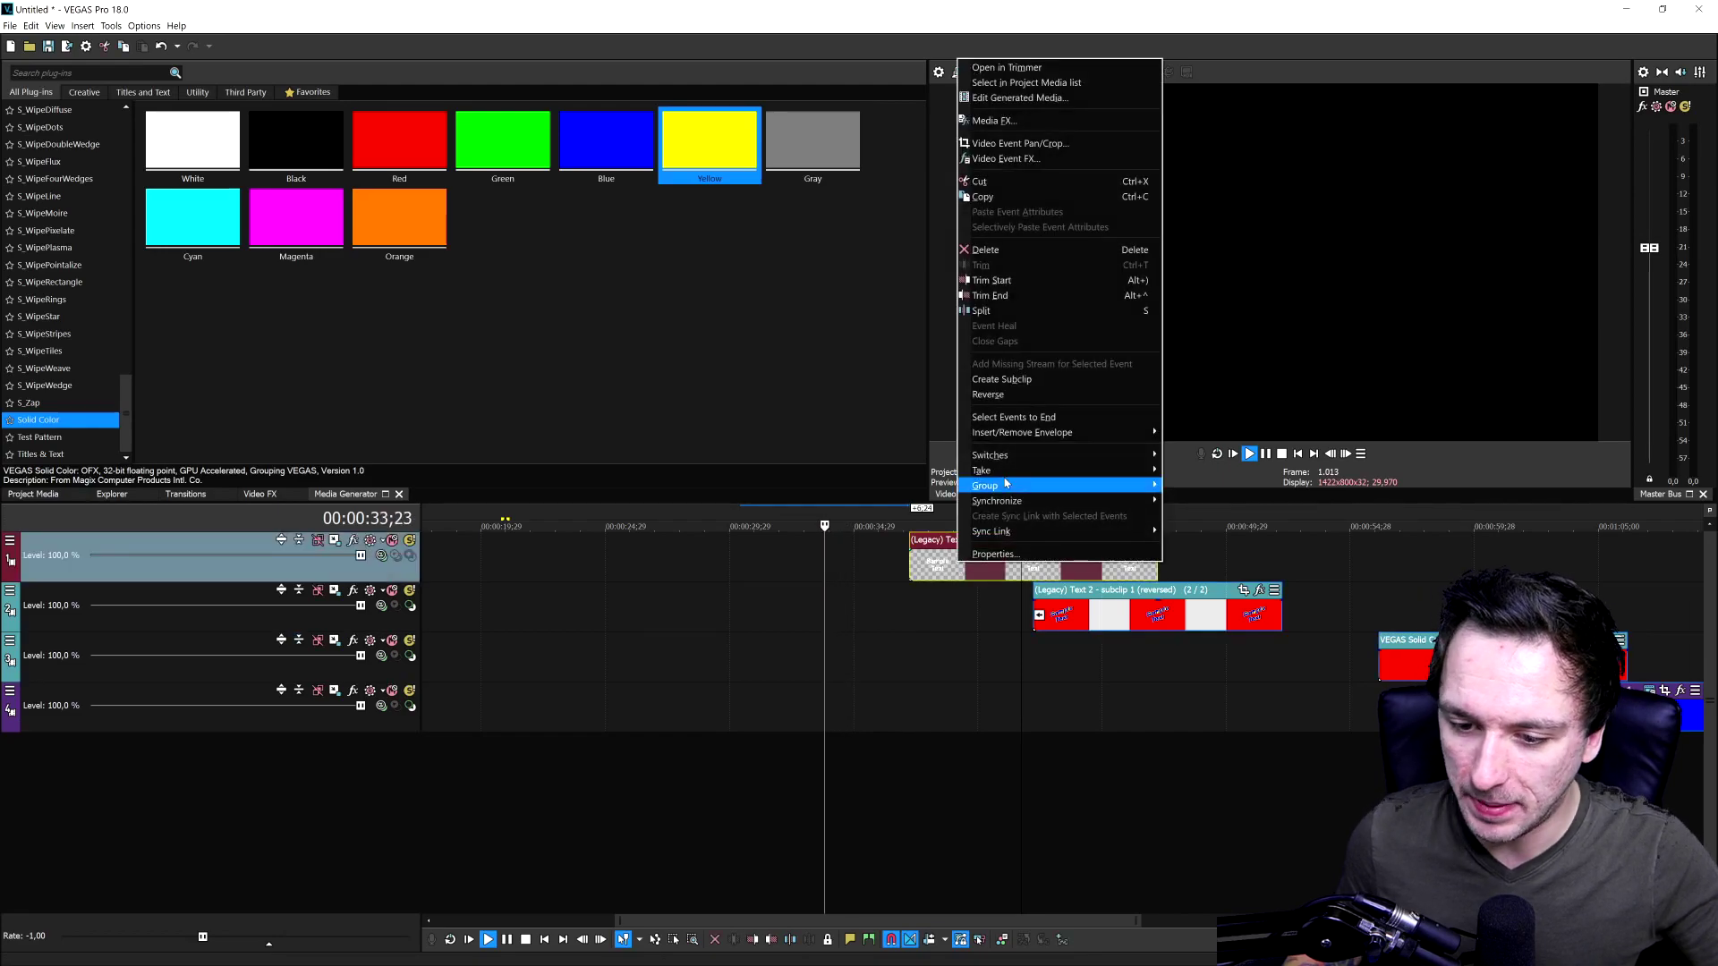
pyautogui.click(1027, 394)
pyautogui.click(829, 625)
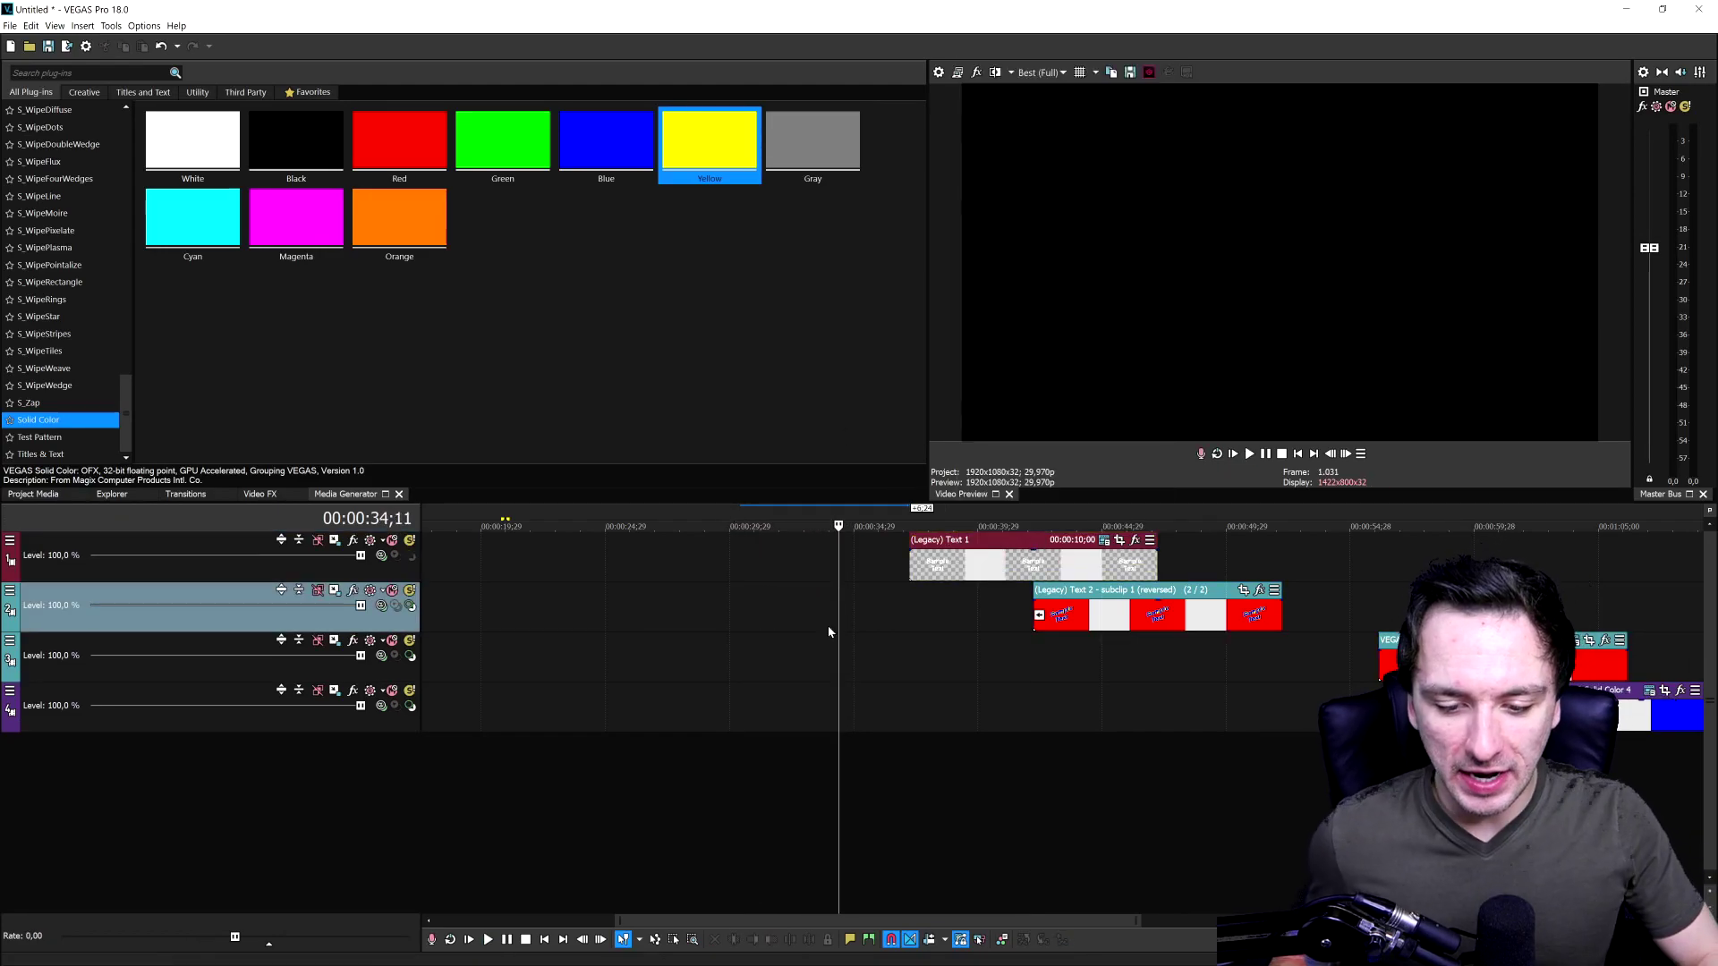
pyautogui.scroll(-2, 825, 624)
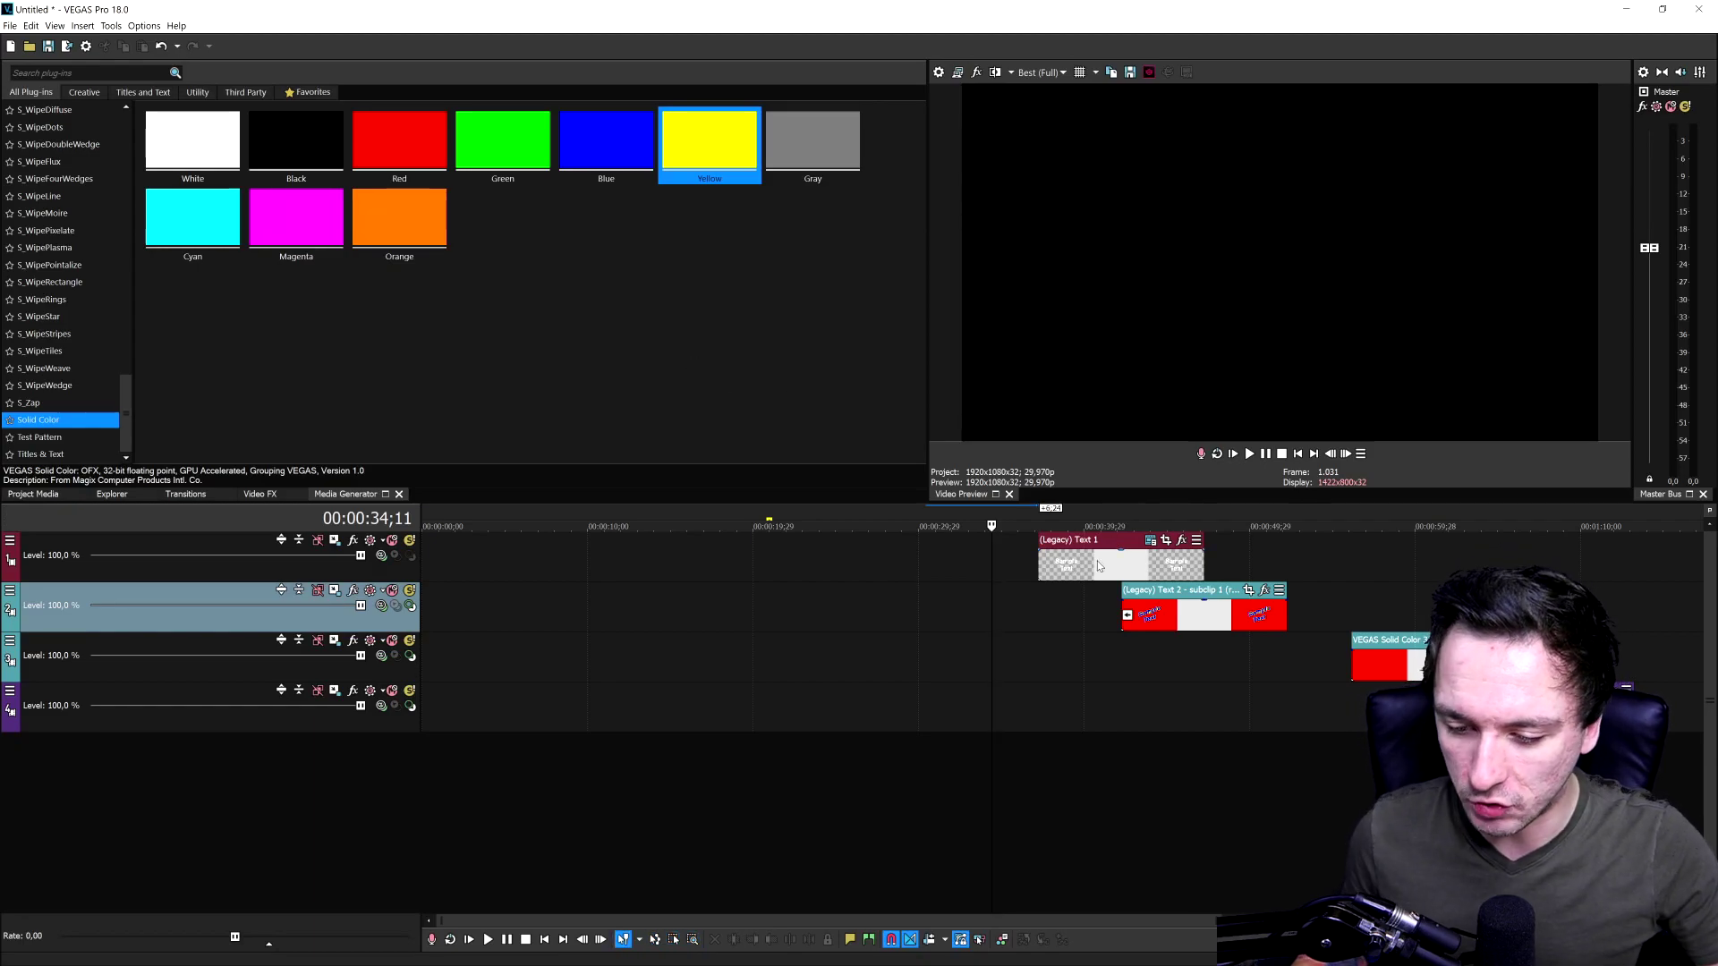
# Step: Try the envelope editing tool, marking and clearing a time range over Text 1
pyautogui.click(224, 573)
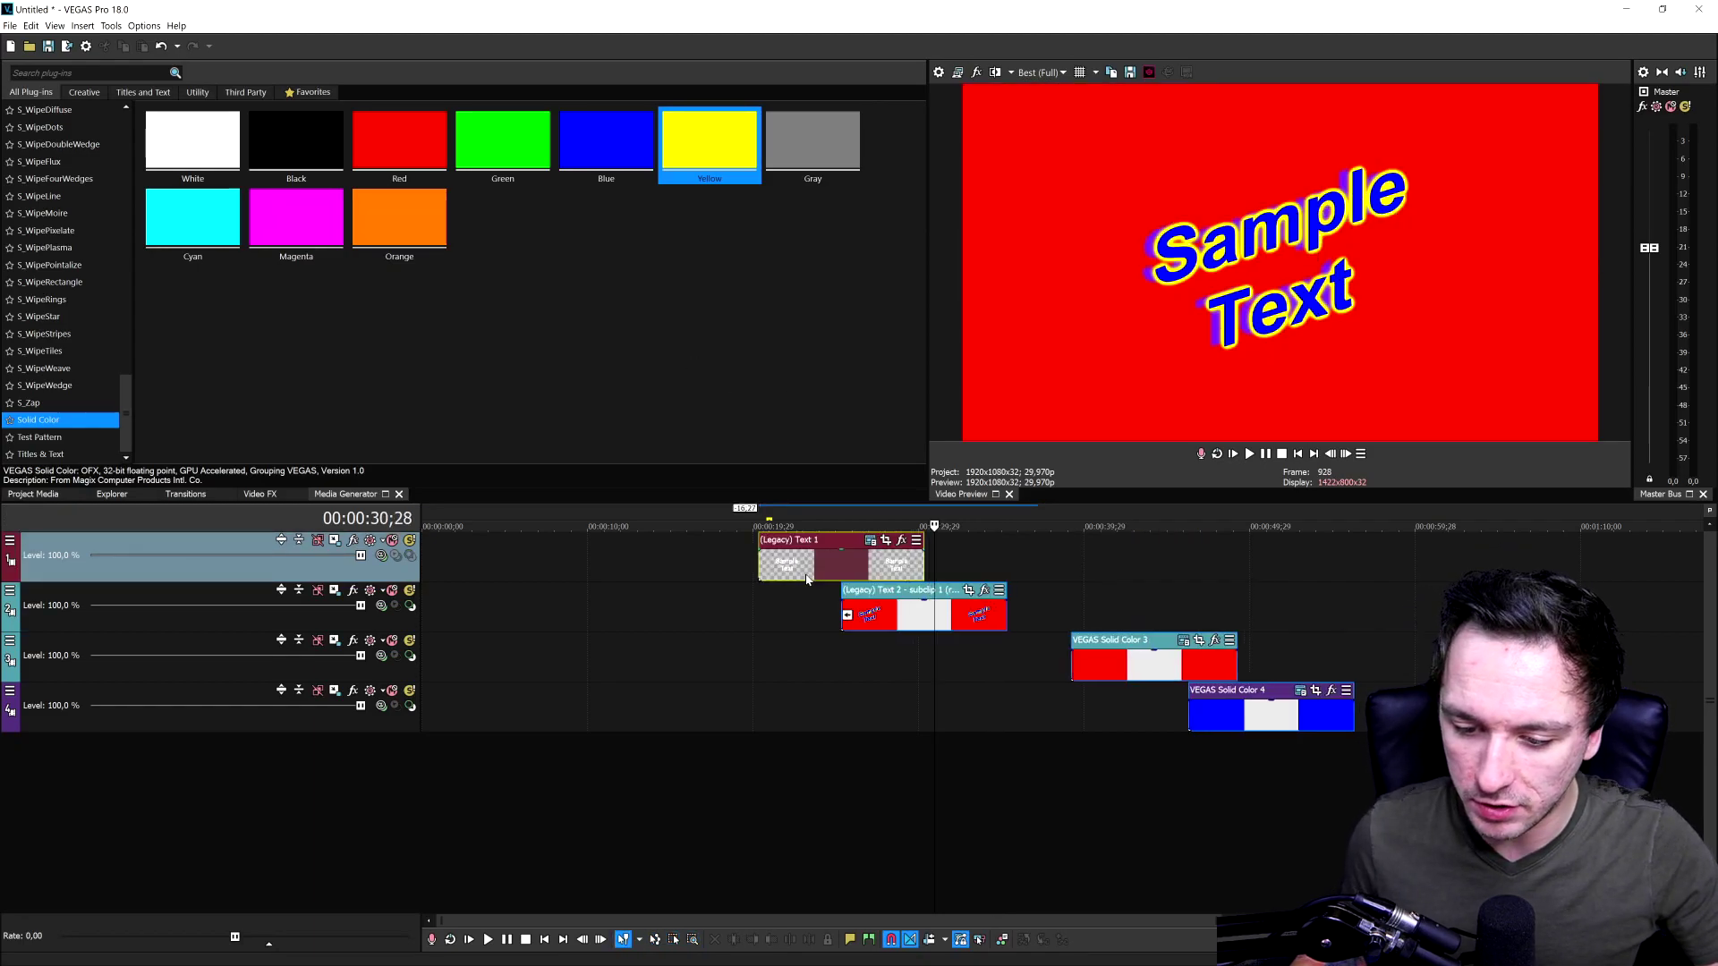
pyautogui.click(1002, 556)
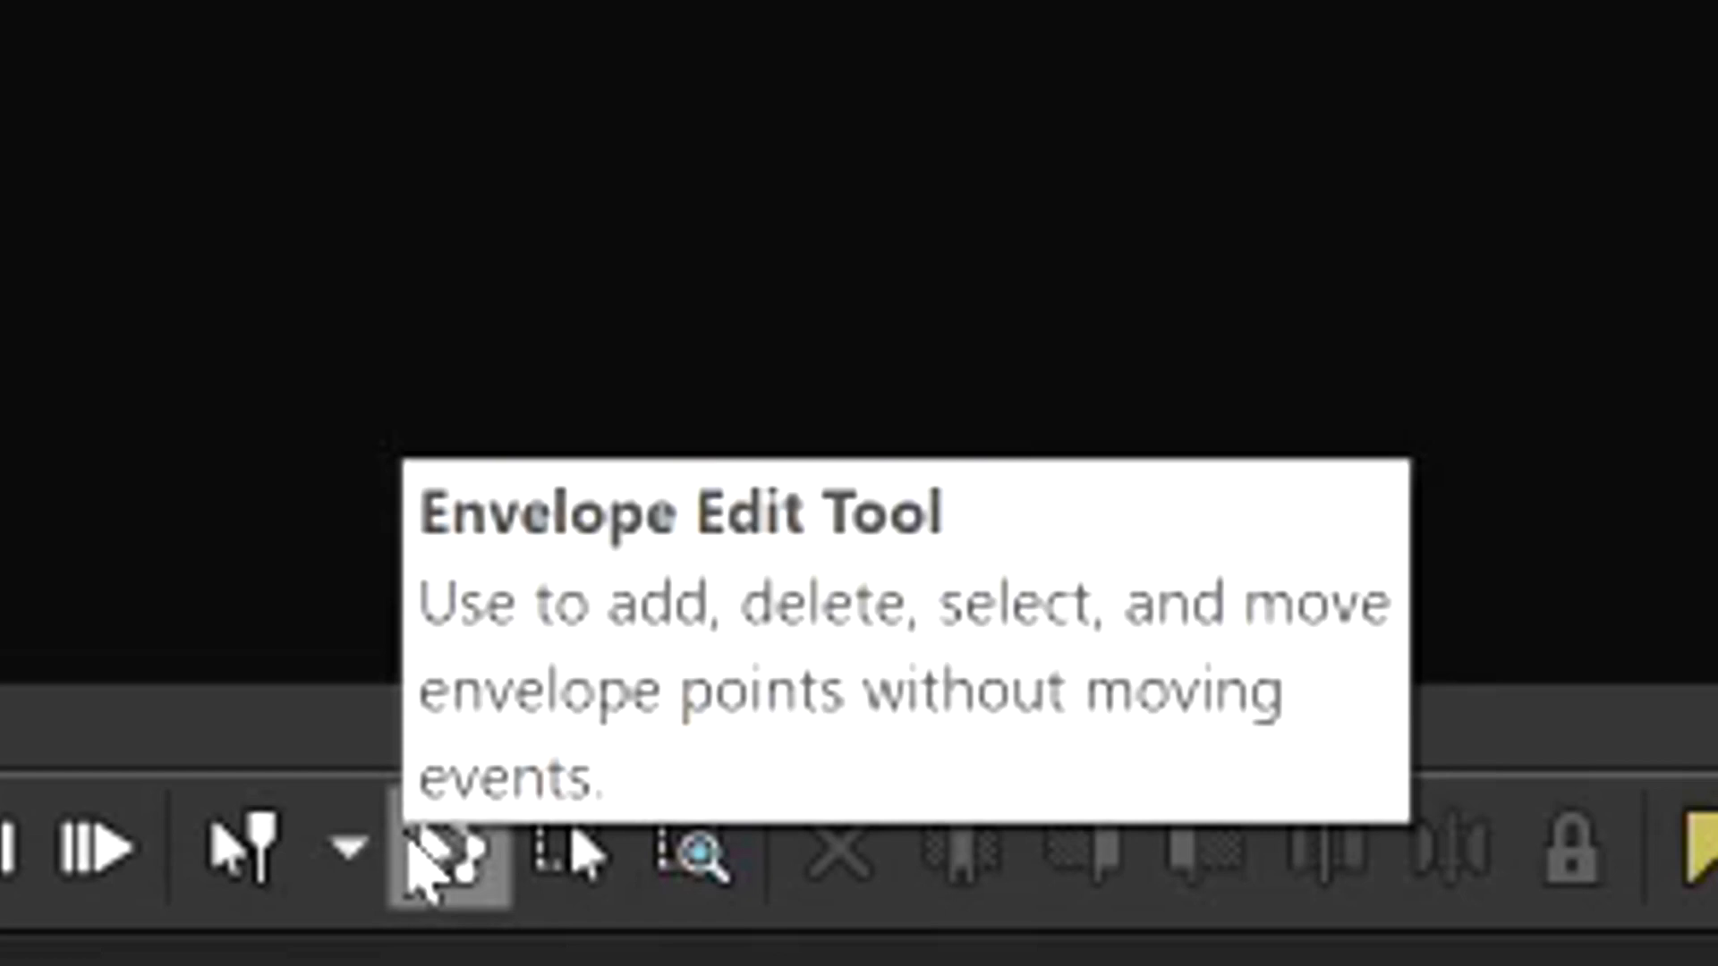
pyautogui.click(411, 846)
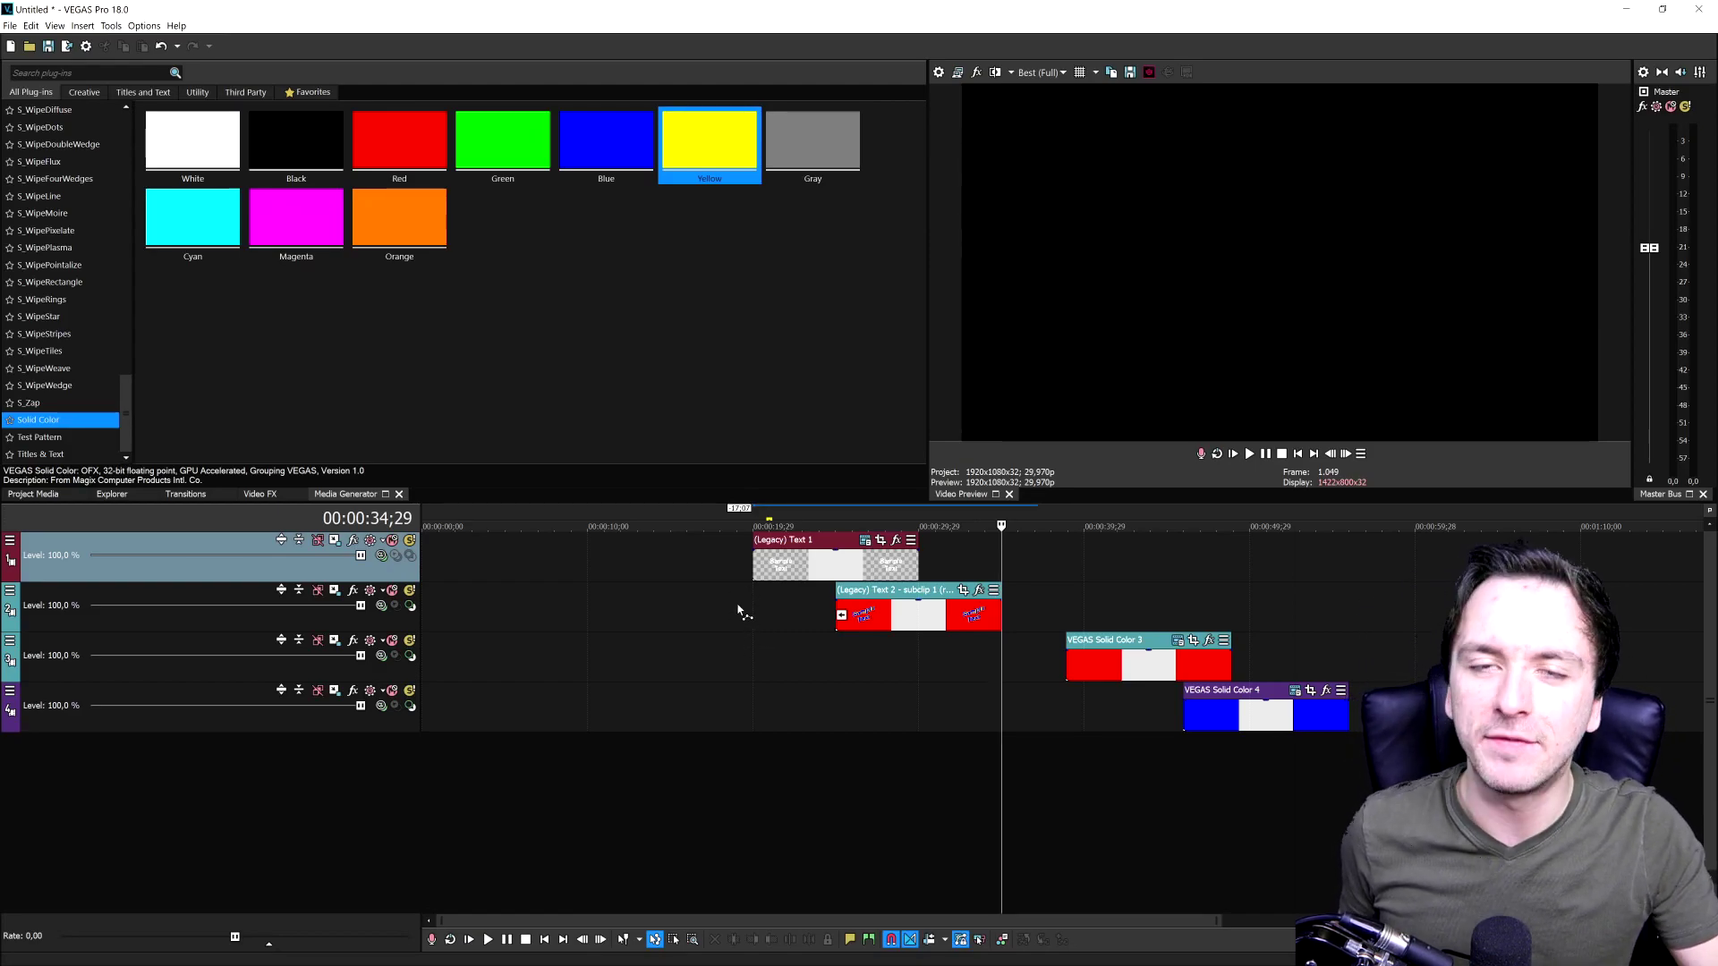
pyautogui.moveTo(812, 575)
pyautogui.mouseDown()
pyautogui.moveTo(716, 575)
pyautogui.moveTo(788, 576)
pyautogui.mouseUp()
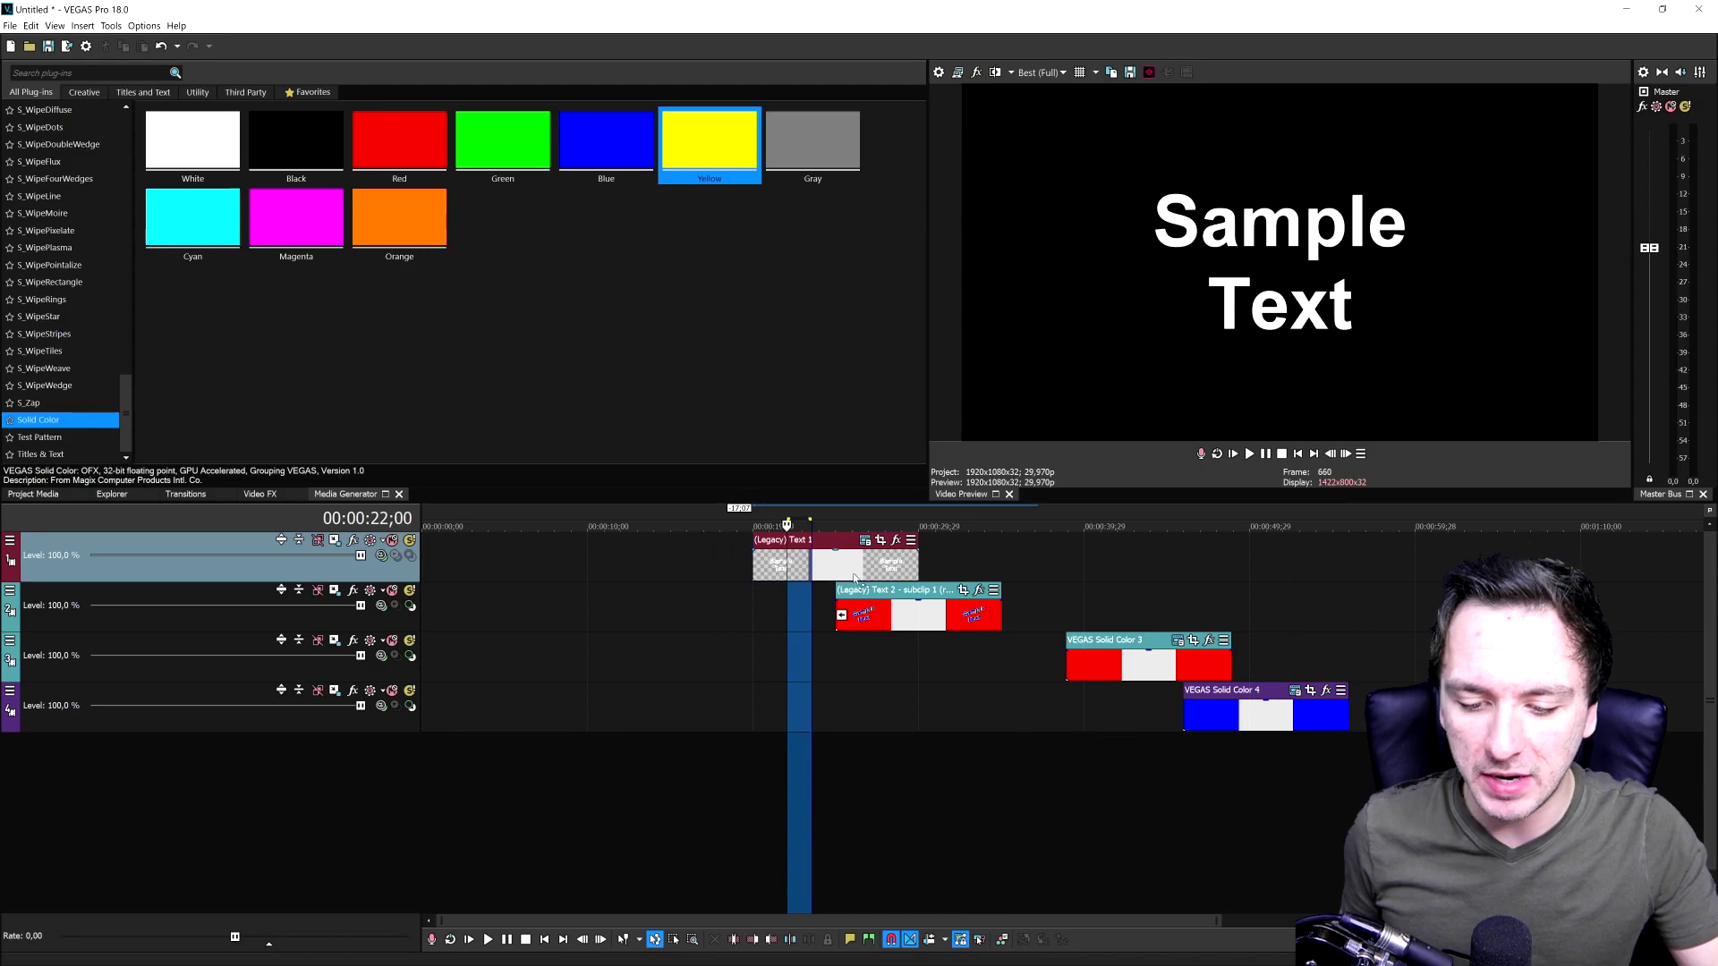
pyautogui.click(827, 577)
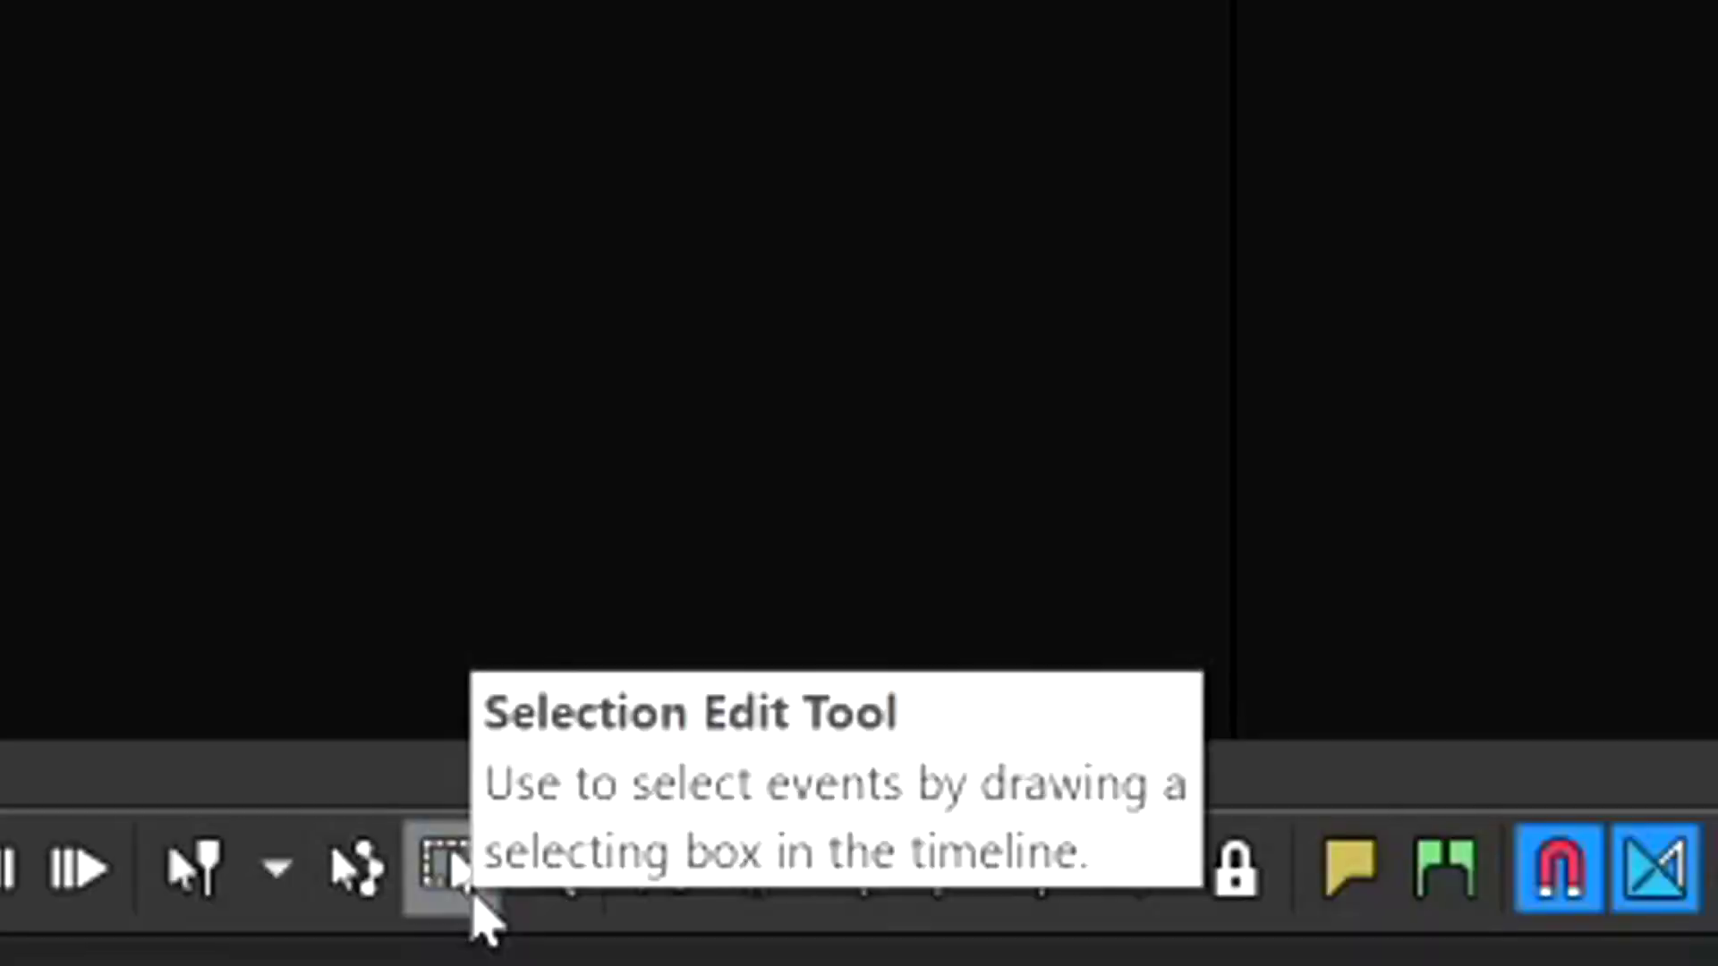
# Step: Switch to the Selection Edit Tool and box-select all four events from right to left
pyautogui.click(676, 940)
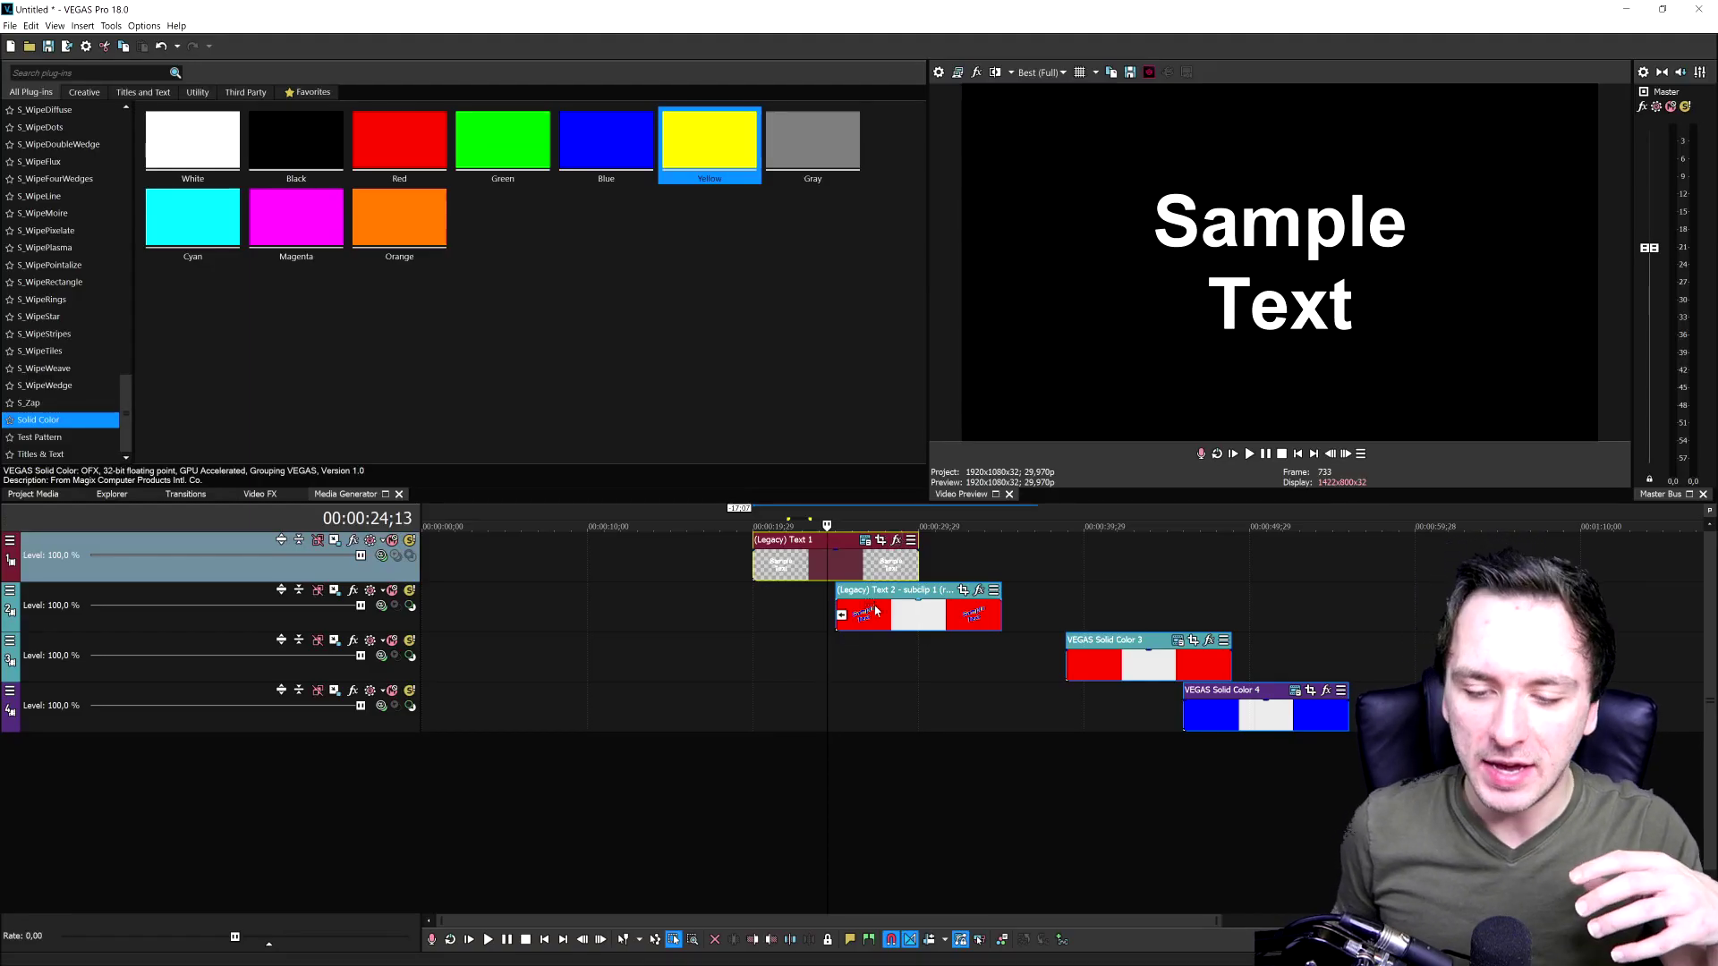
pyautogui.scroll(-2, 875, 611)
pyautogui.scroll(-2, 844, 563)
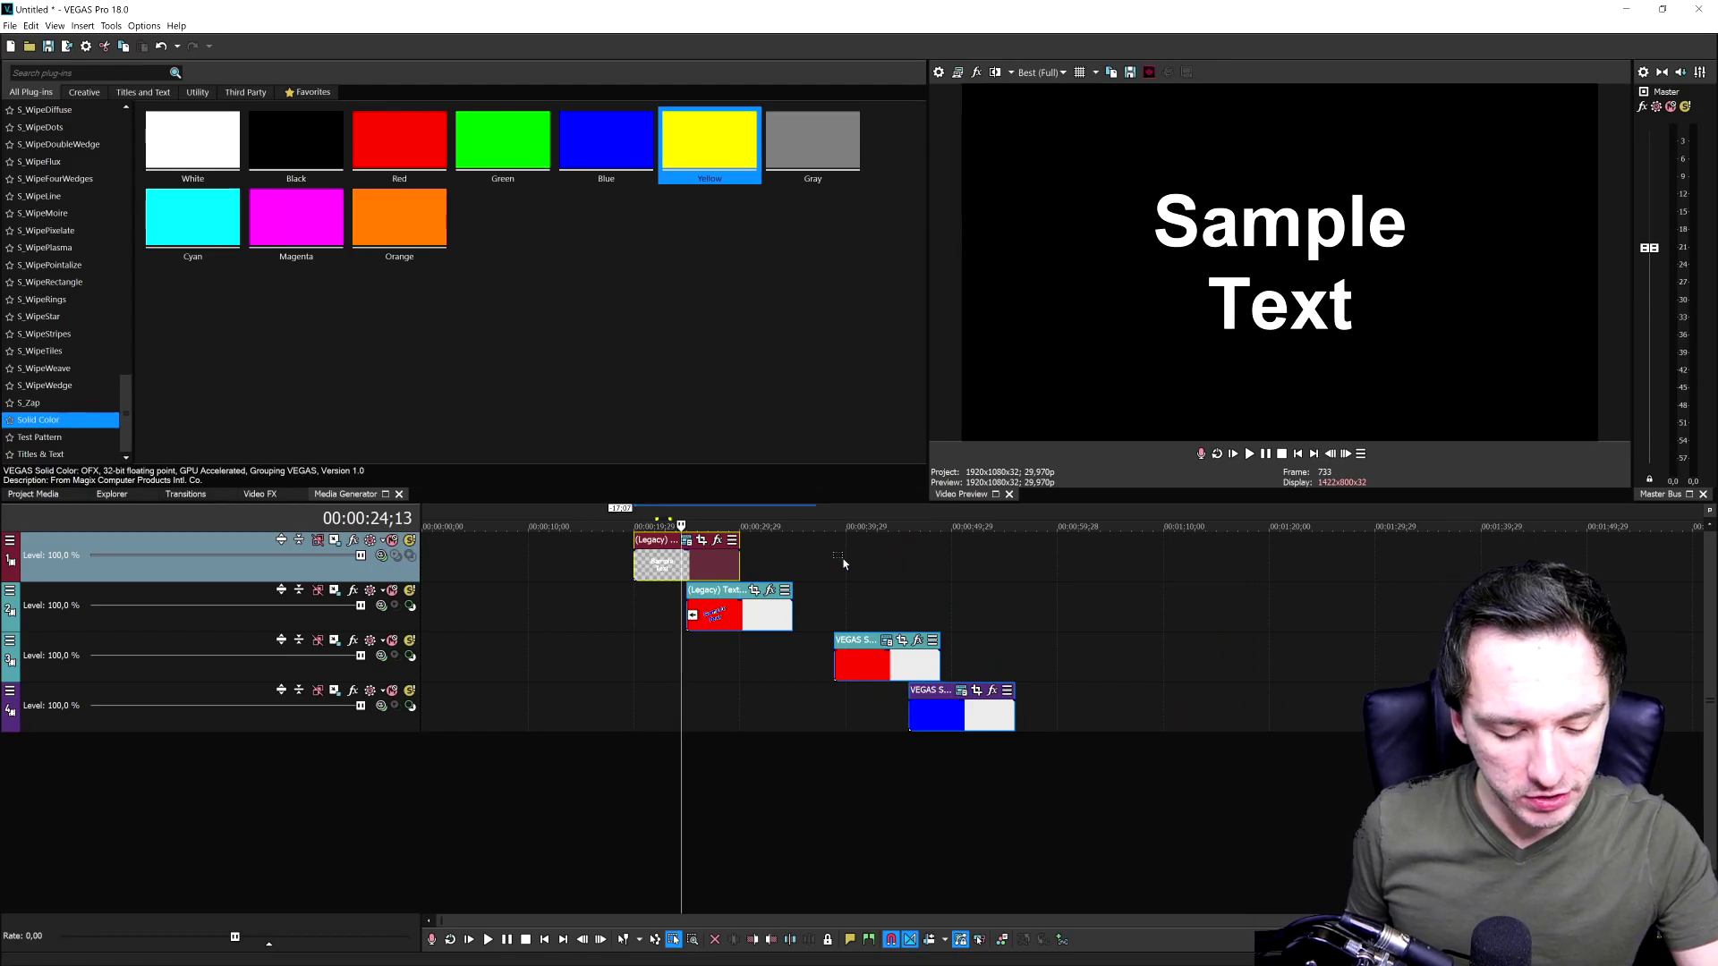
pyautogui.hotkey('ctrl', 'd')
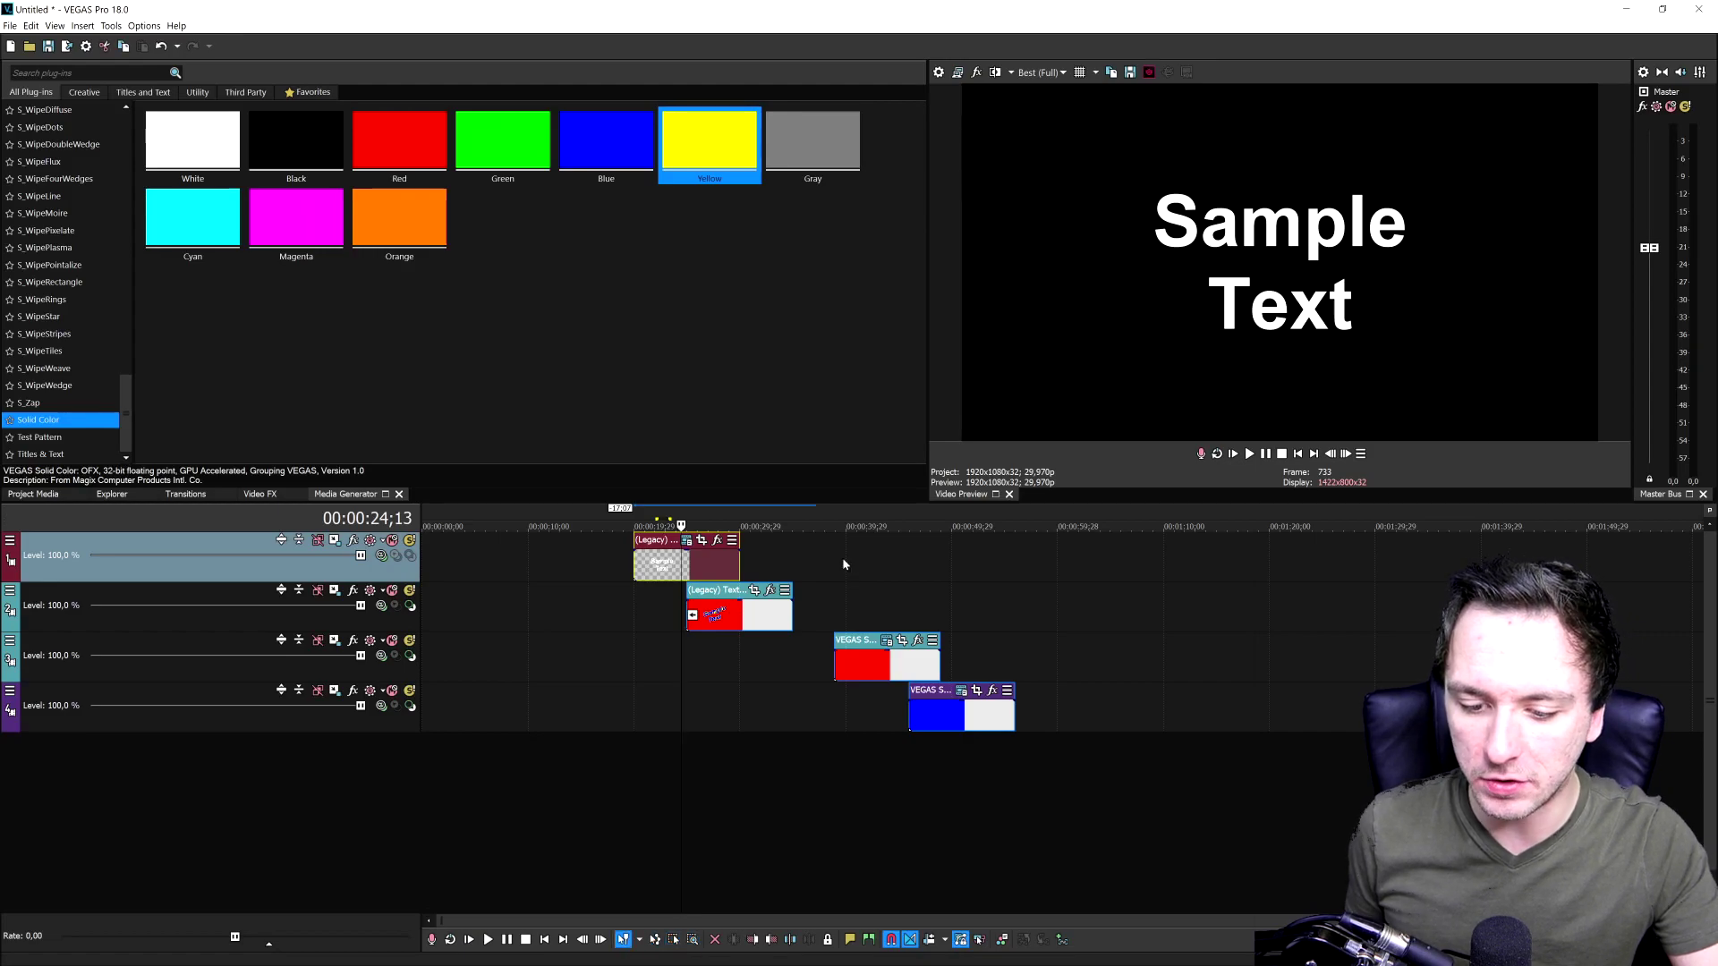
pyautogui.hotkey('ctrl', 'd')
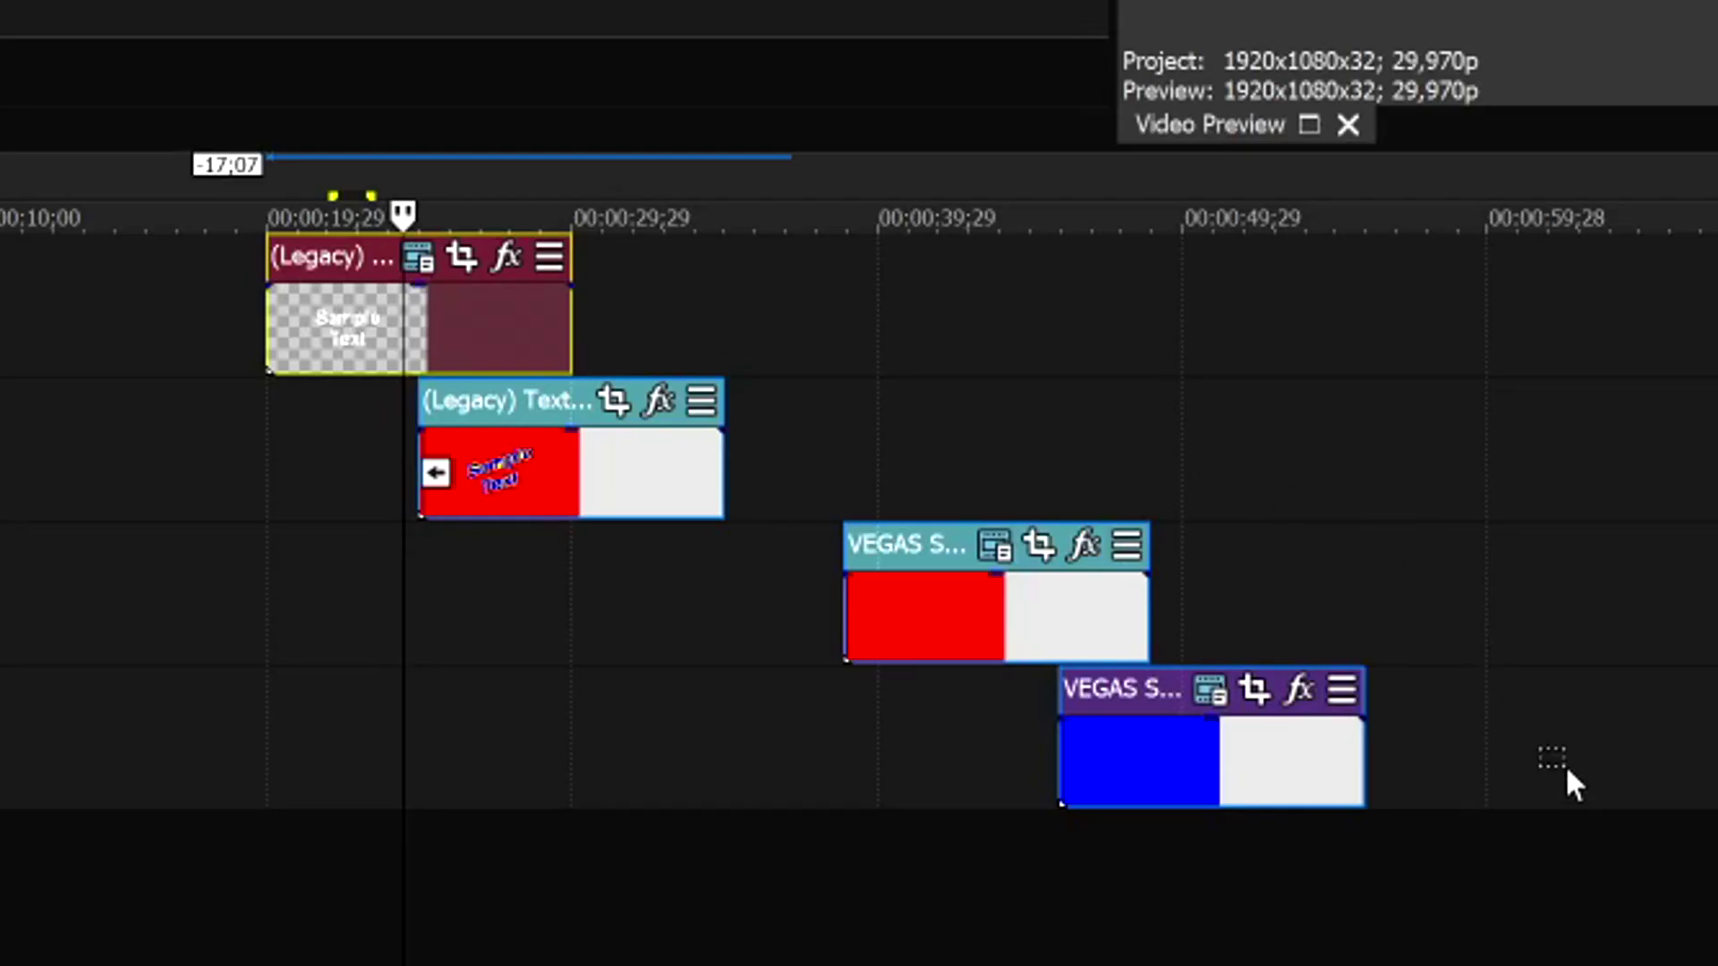
pyautogui.moveTo(1114, 718); pyautogui.dragTo(886, 650)
pyautogui.moveTo(995, 571); pyautogui.dragTo(1, 253)
# Step: Switch on Disable Resample for all four selected text and solid colour events
pyautogui.rightClick(389, 320)
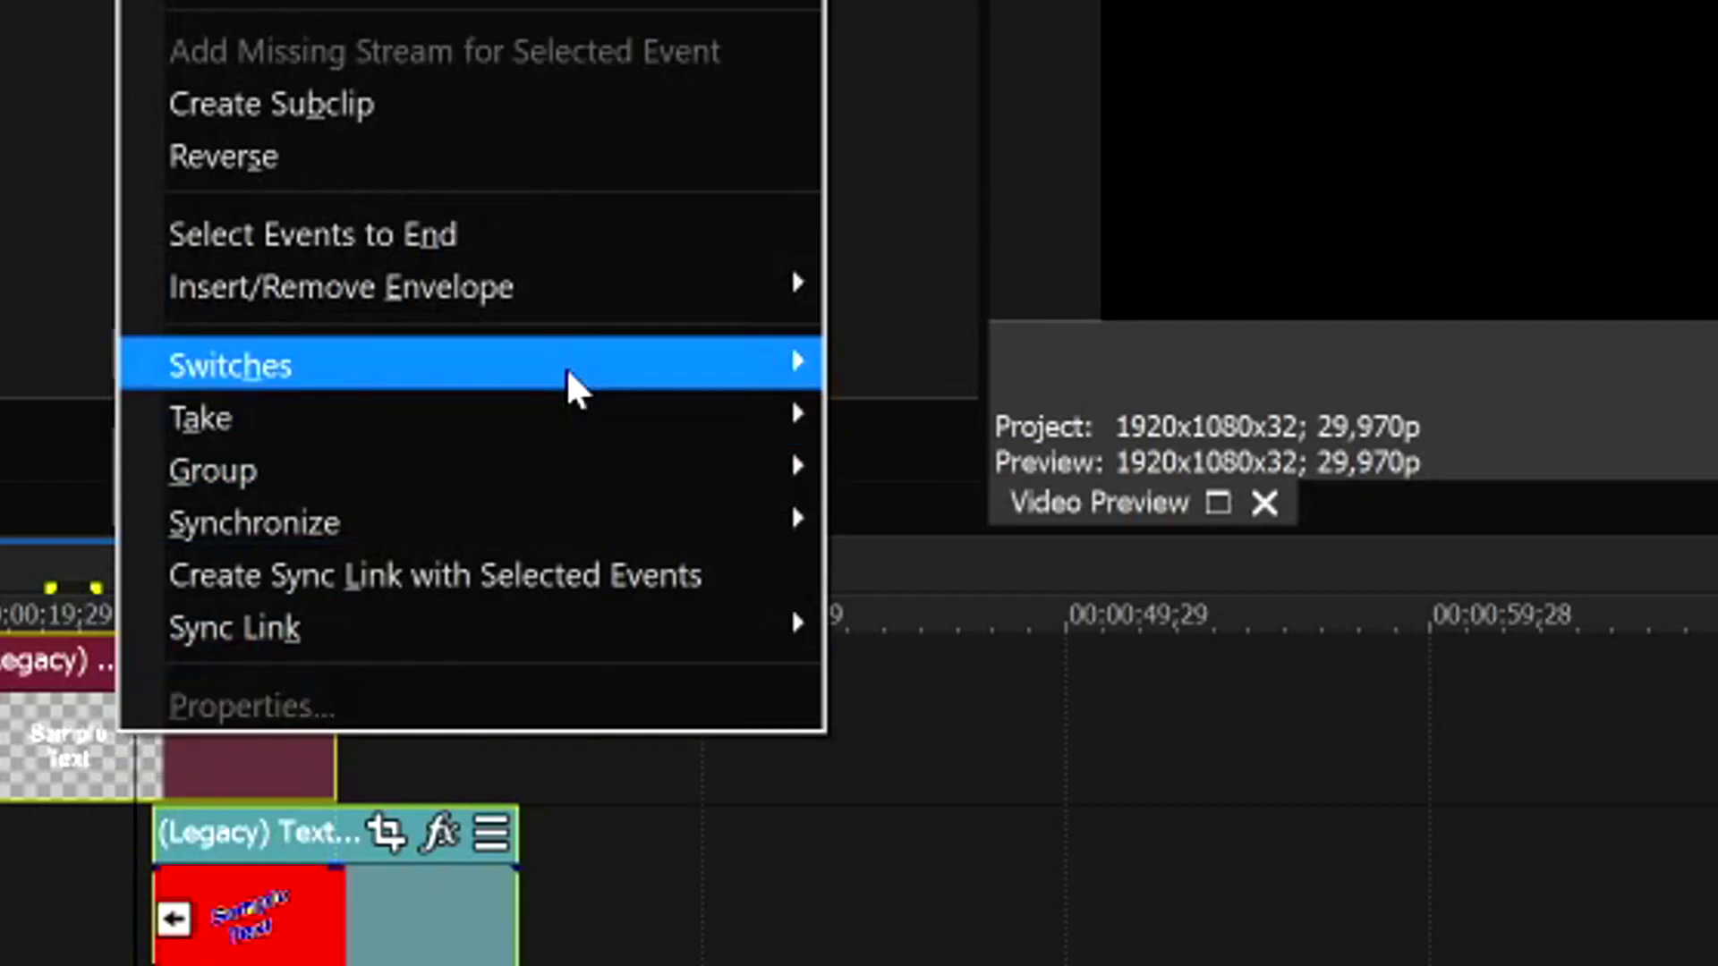
pyautogui.moveTo(569, 383)
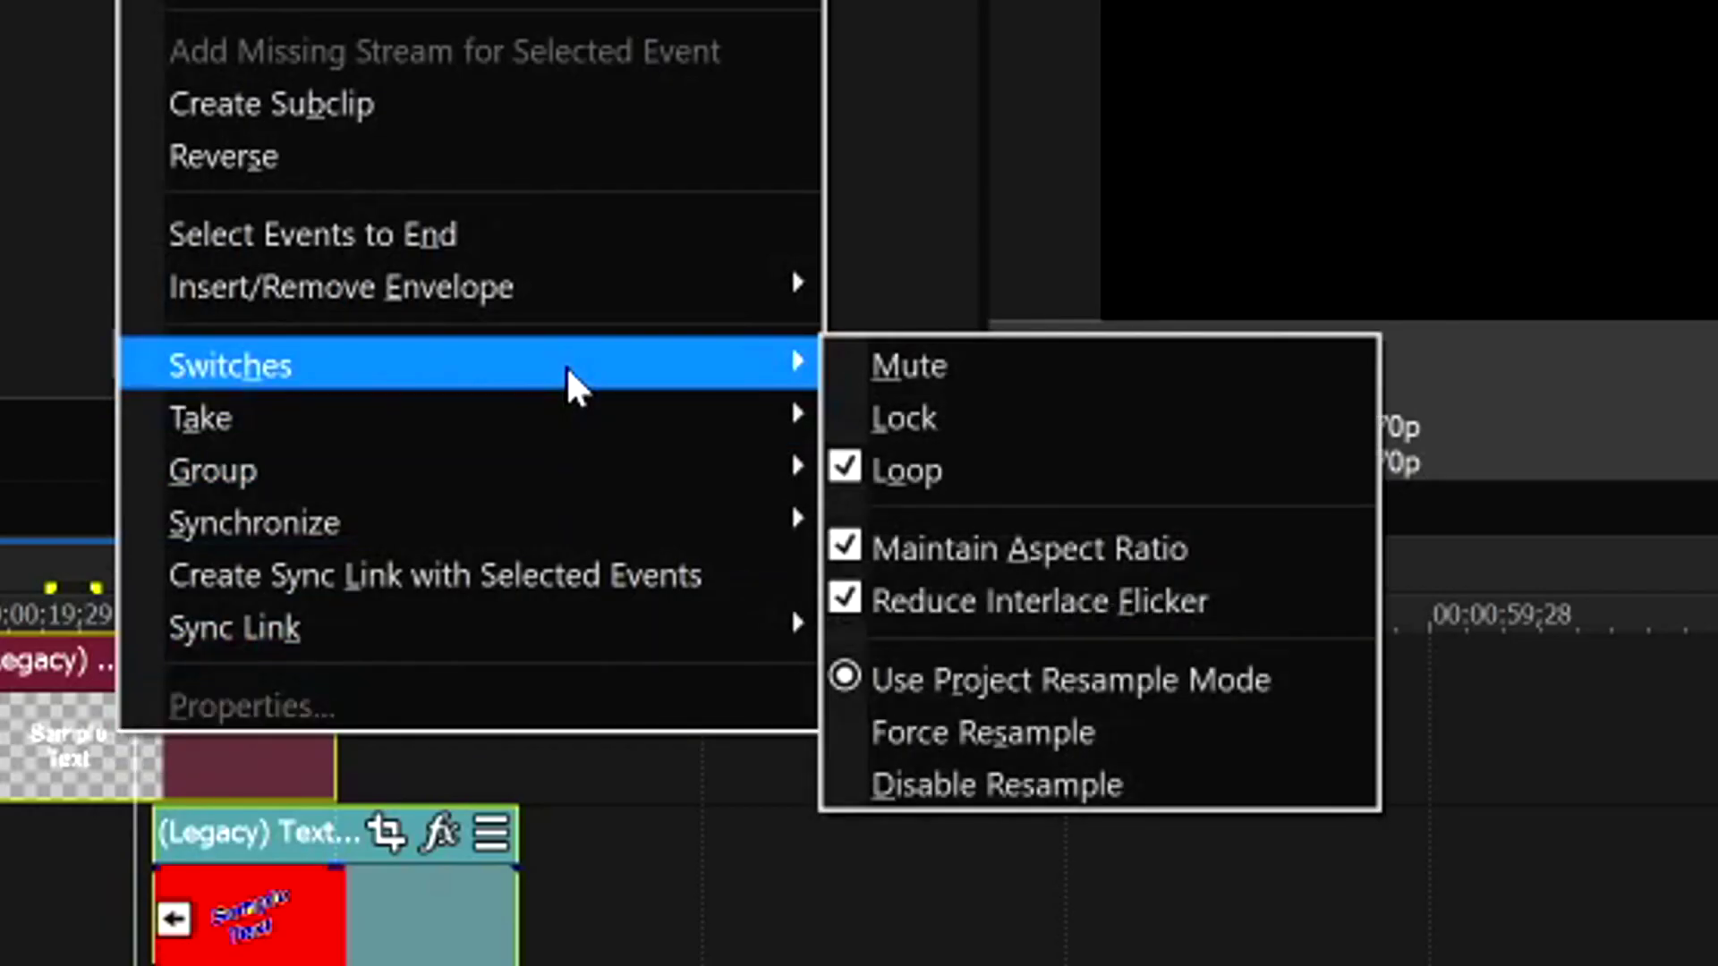
pyautogui.click(985, 770)
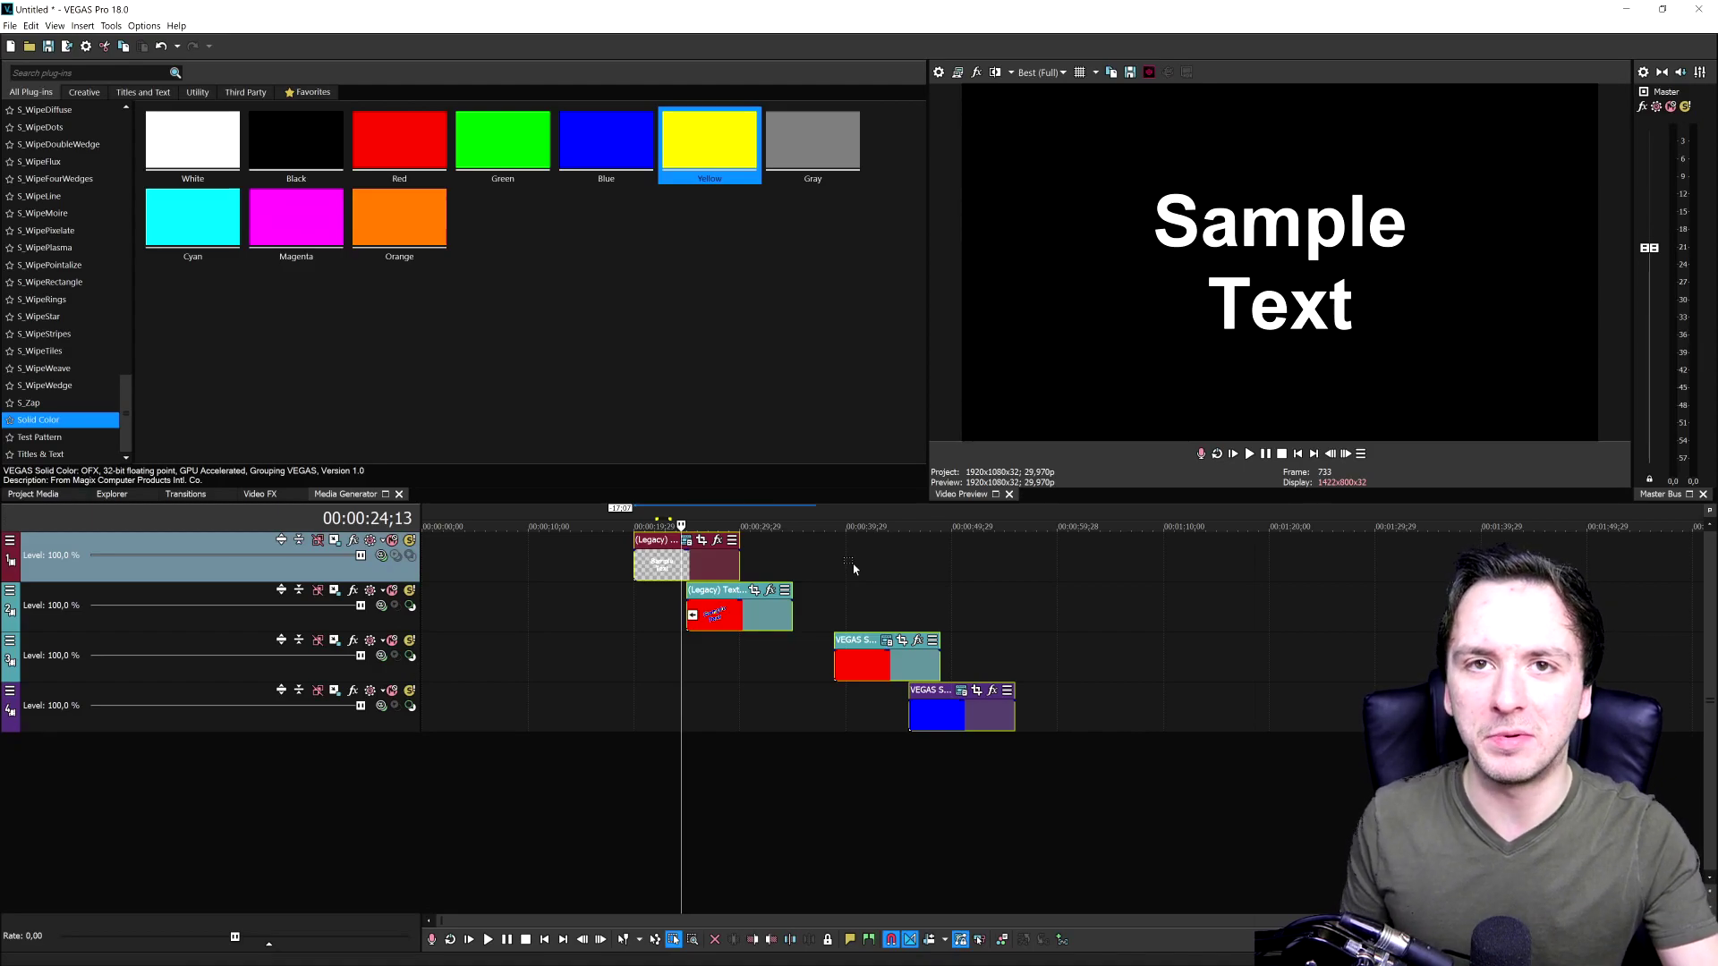
# Step: Return to normal editing and check the Text 1 event's properties for the resample setting
pyautogui.hotkey('ctrl', 'd')
pyautogui.click(768, 559)
pyautogui.rightClick(641, 564)
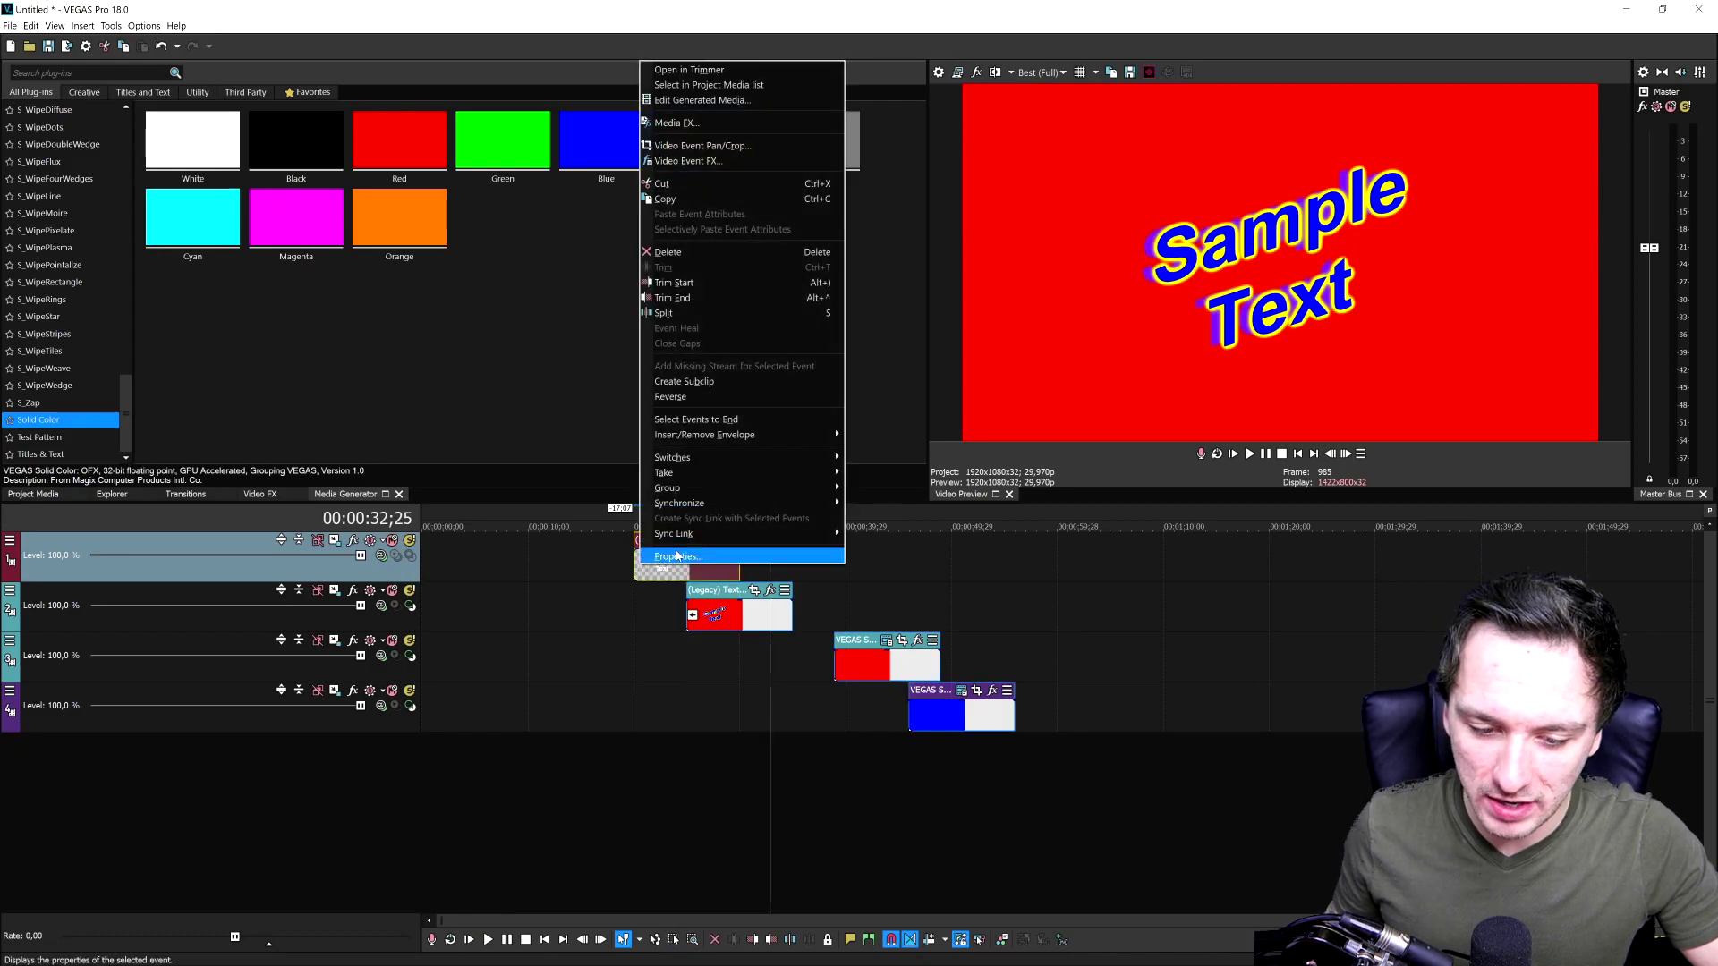
pyautogui.click(682, 558)
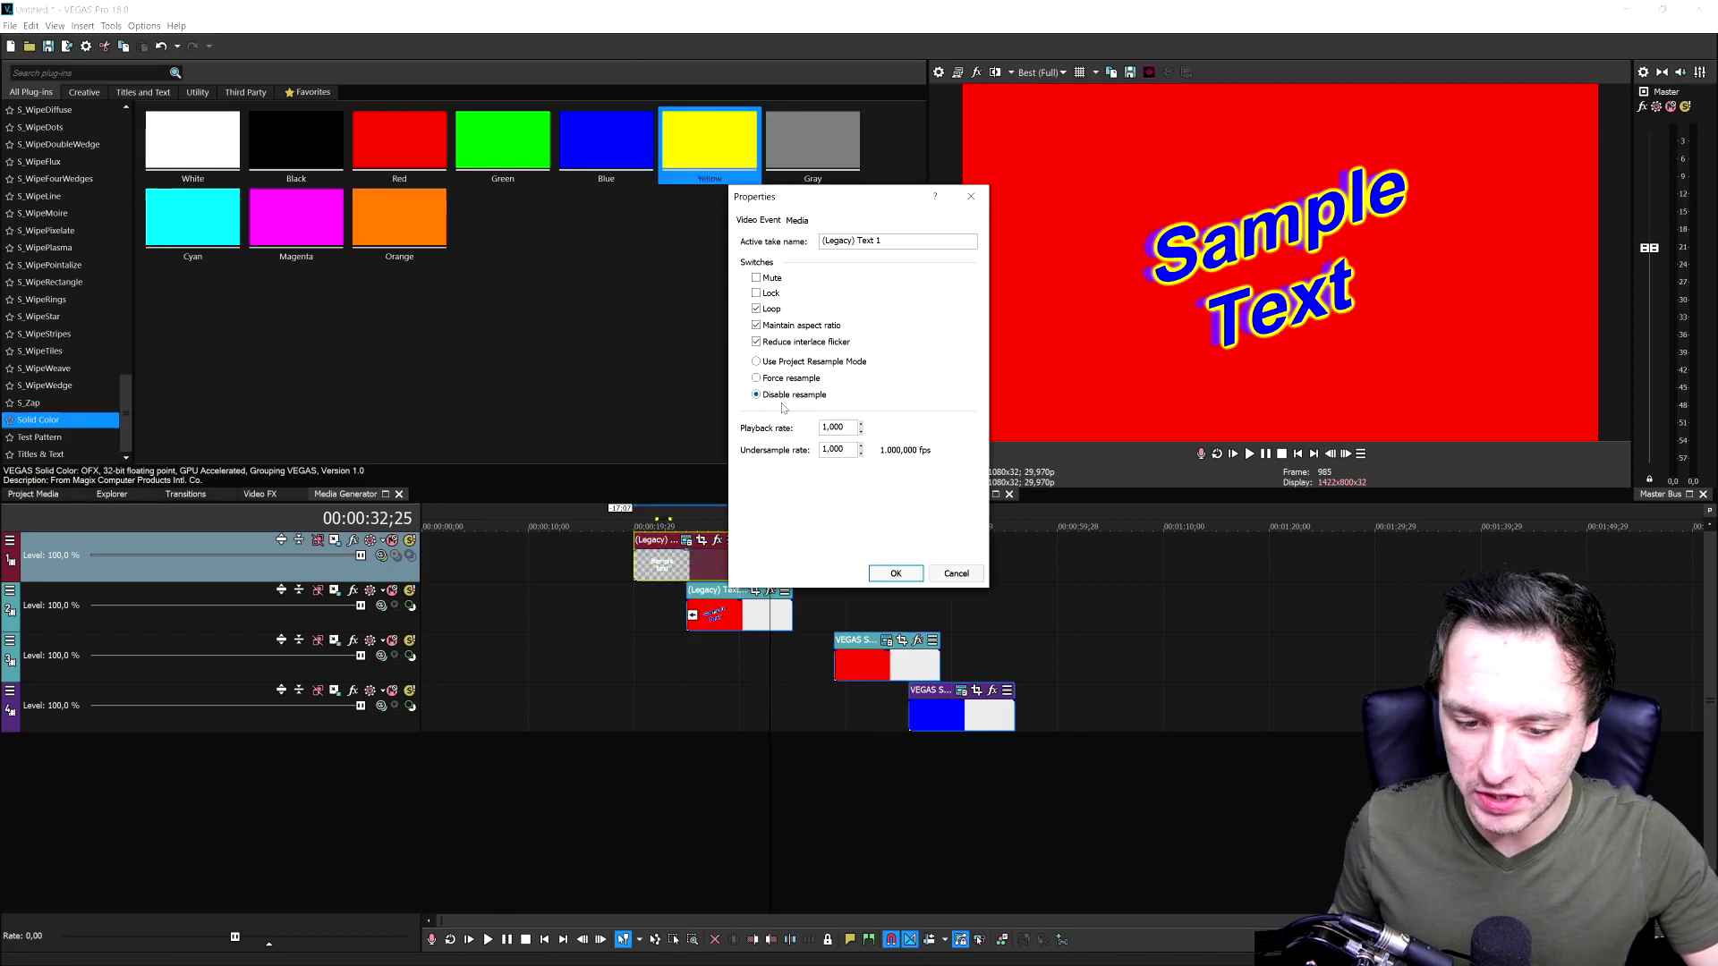
pyautogui.press('Return')
# Step: Confirm Disable Resample remains set in the red track-3 event's Switches, with Loop still on
pyautogui.rightClick(732, 609)
pyautogui.click(741, 573)
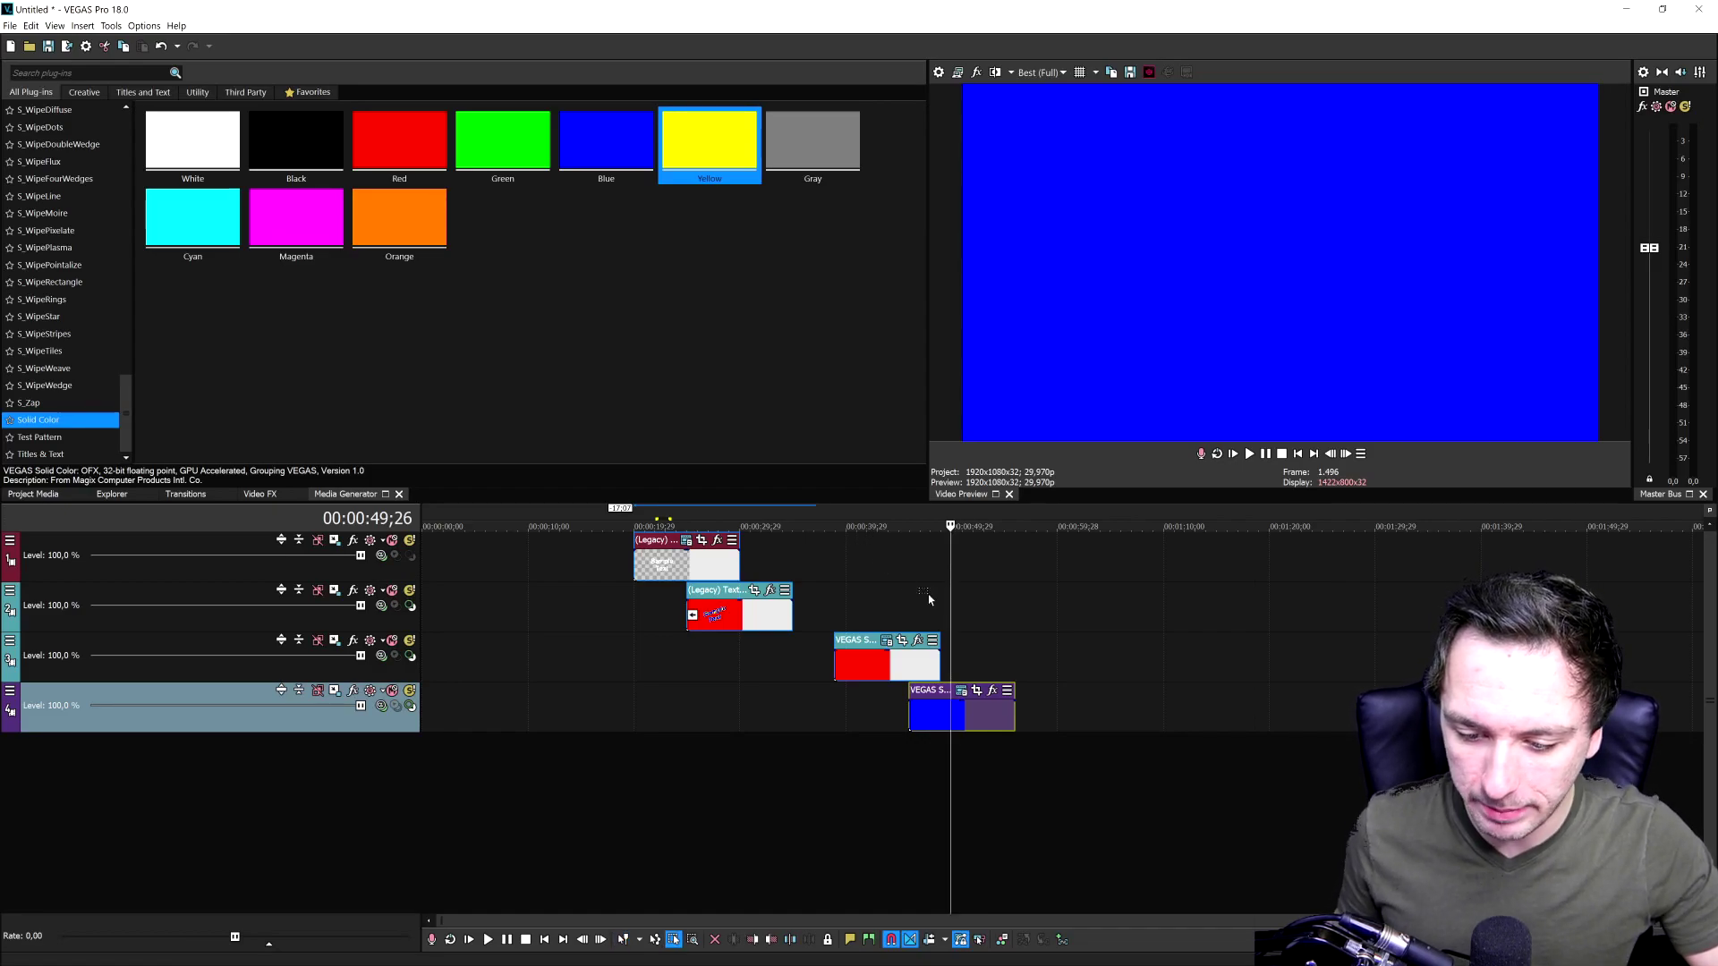
pyautogui.click(1066, 720)
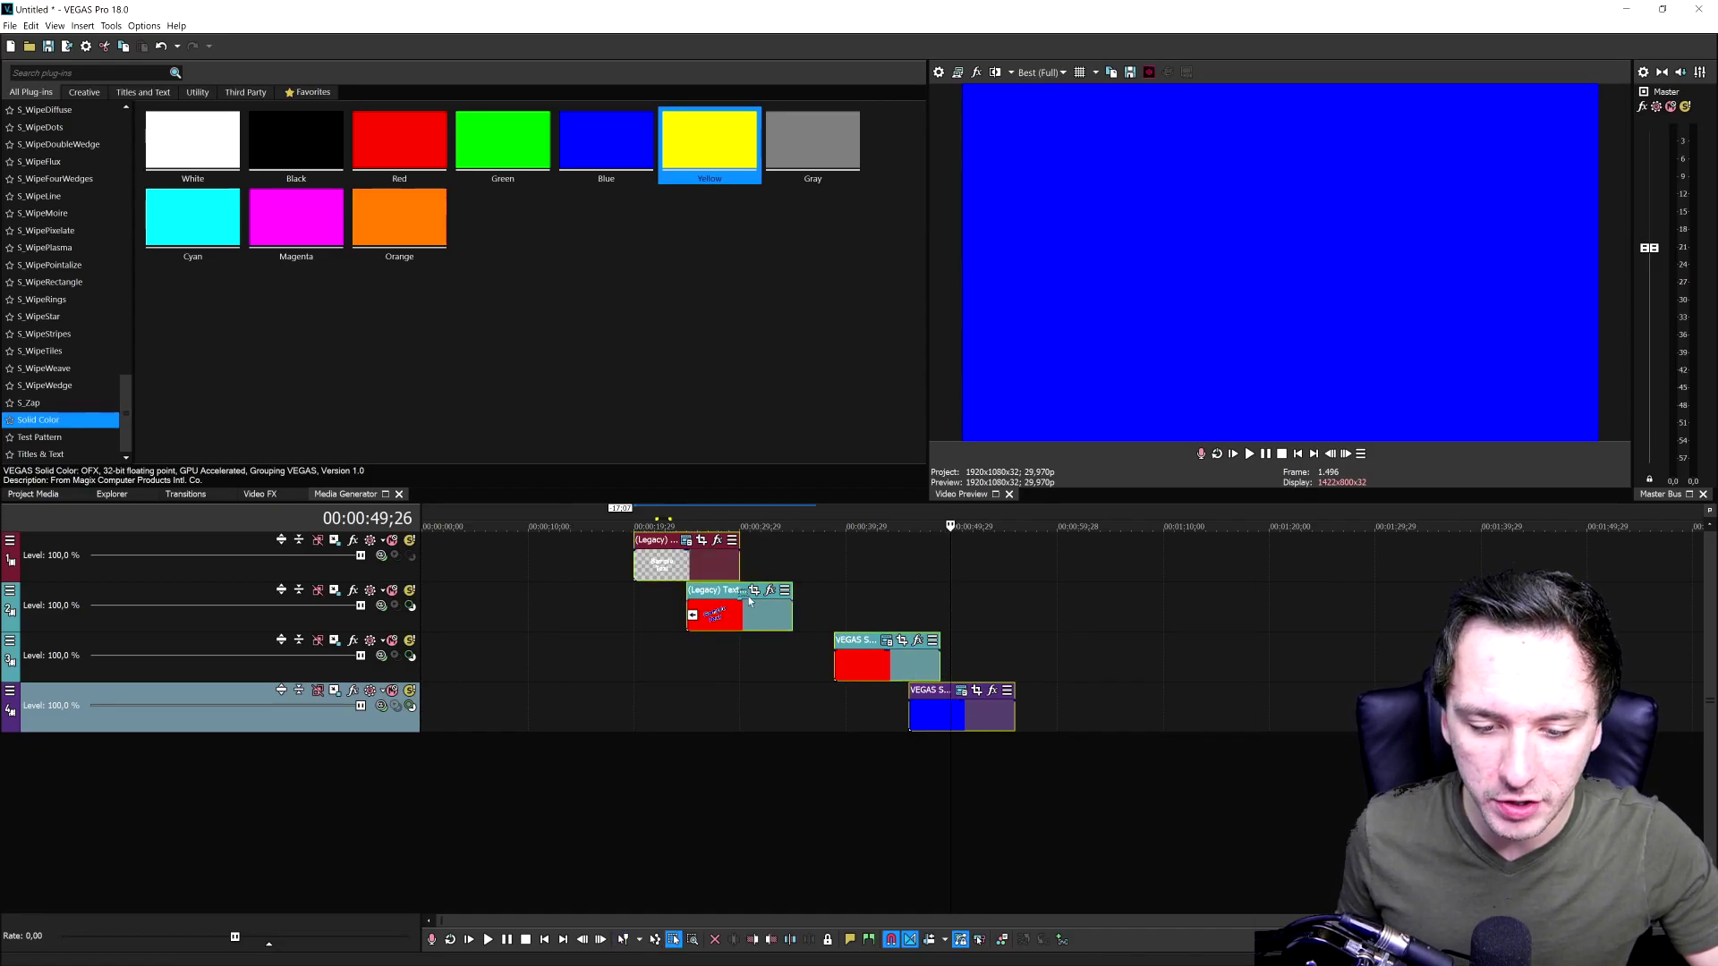
pyautogui.rightClick(876, 662)
pyautogui.moveTo(981, 555)
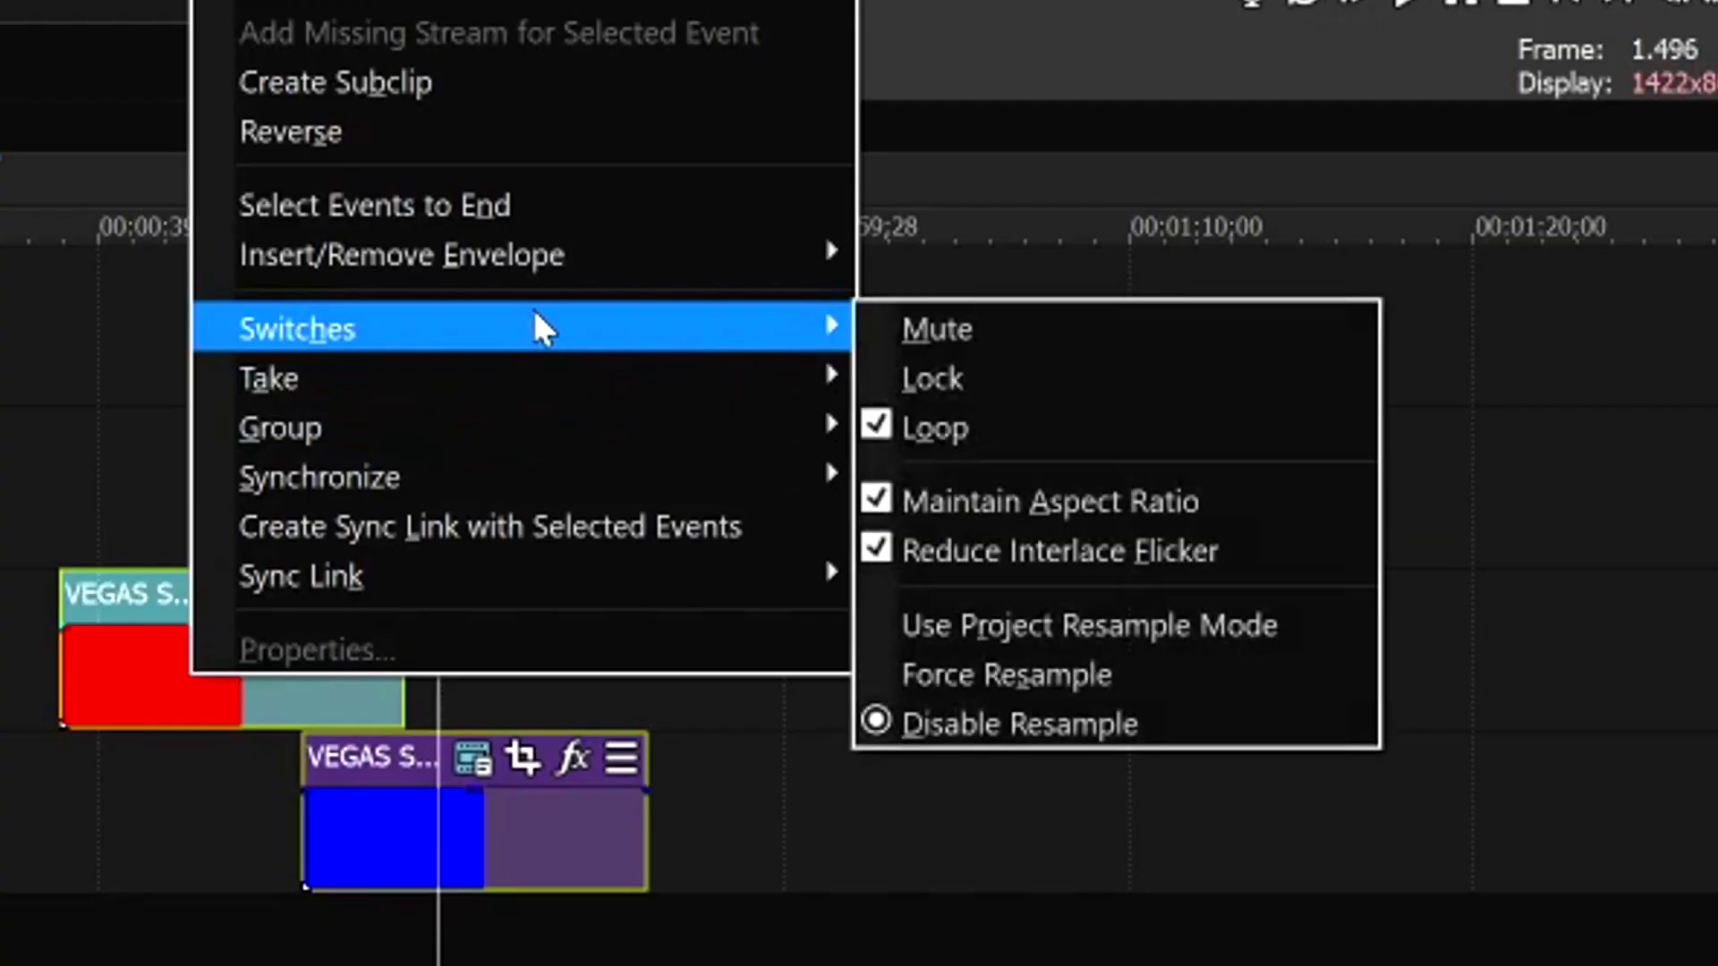
pyautogui.click(1018, 725)
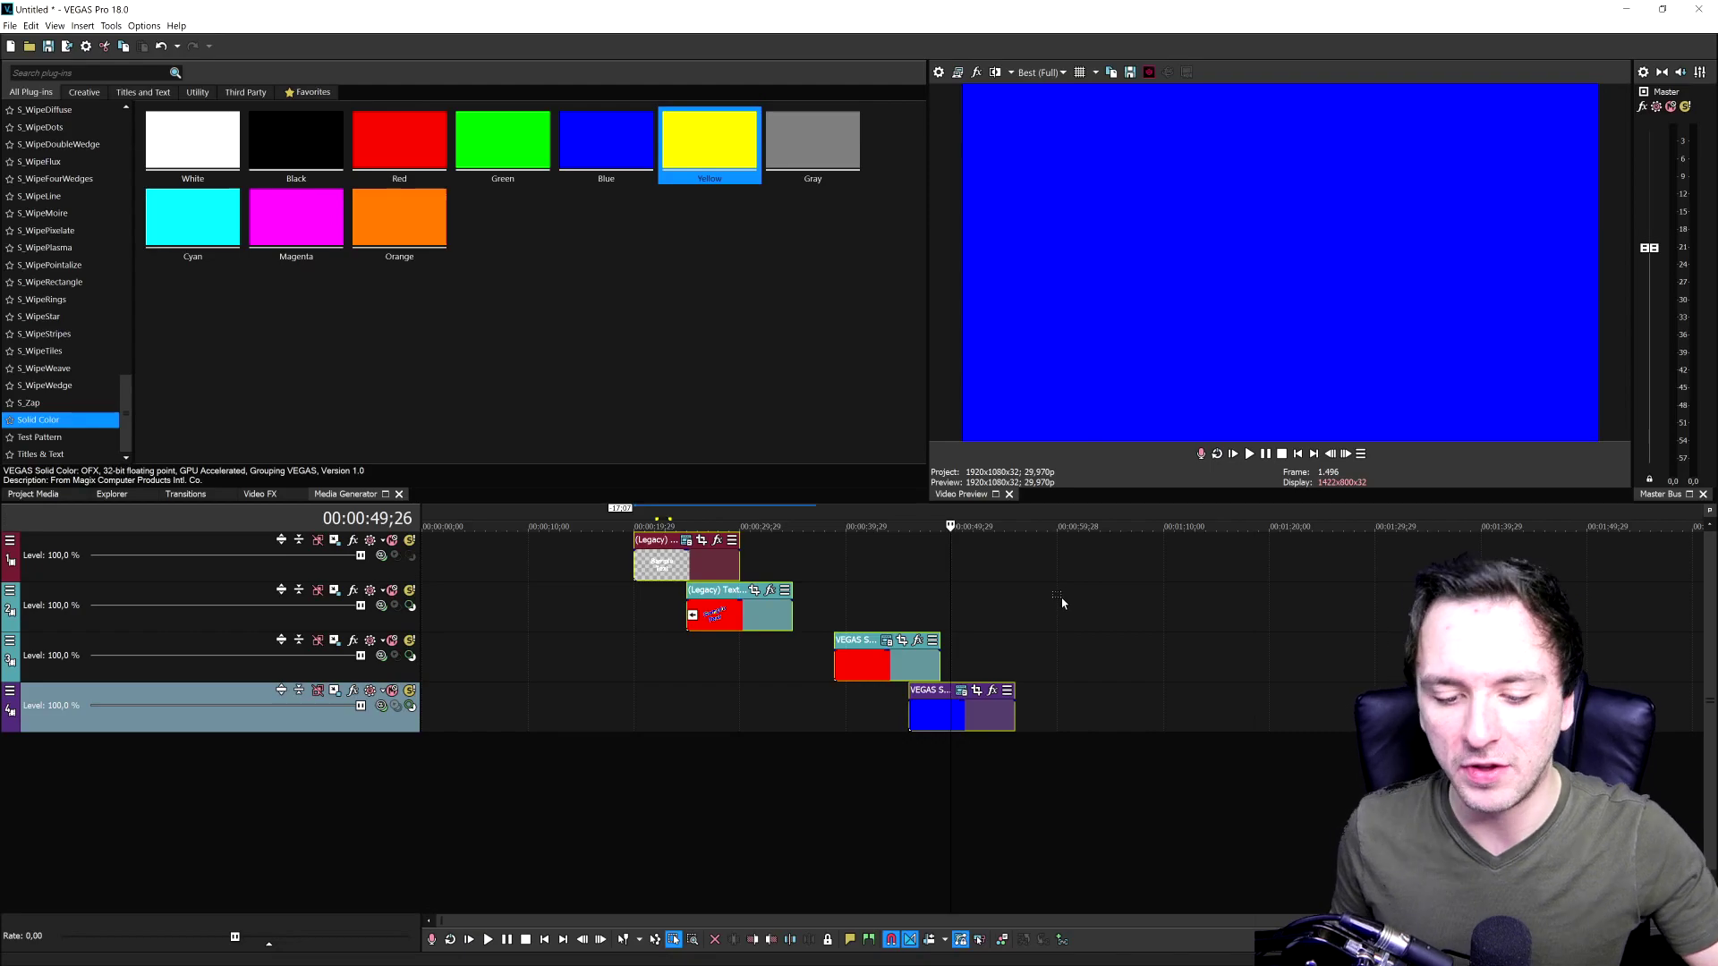